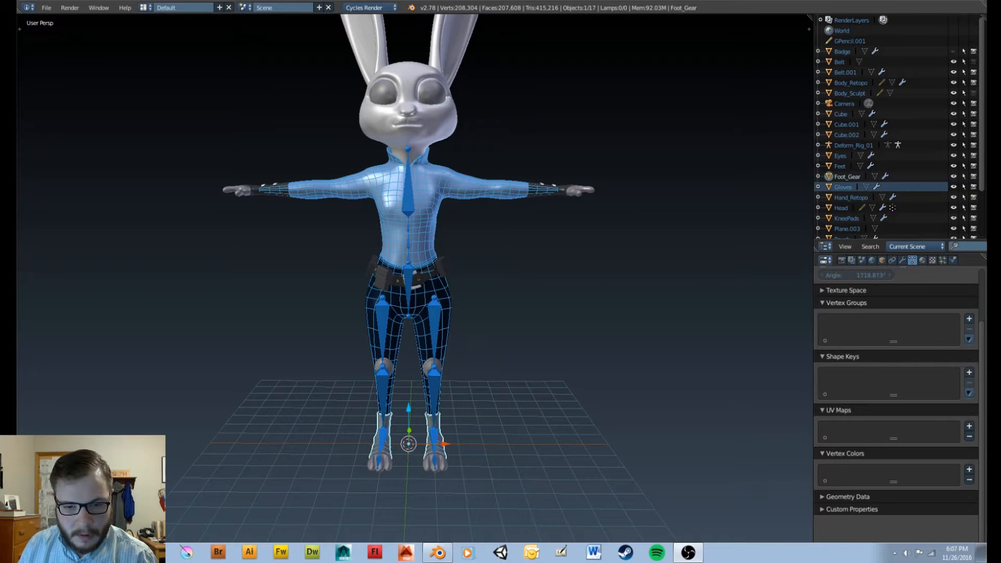
# Collapse the Vertex Groups, Shape Keys, UV Maps and Vertex Colors sections of the mesh data.
pyautogui.moveTo(432, 281); pyautogui.dragTo(467, 290, button='middle')
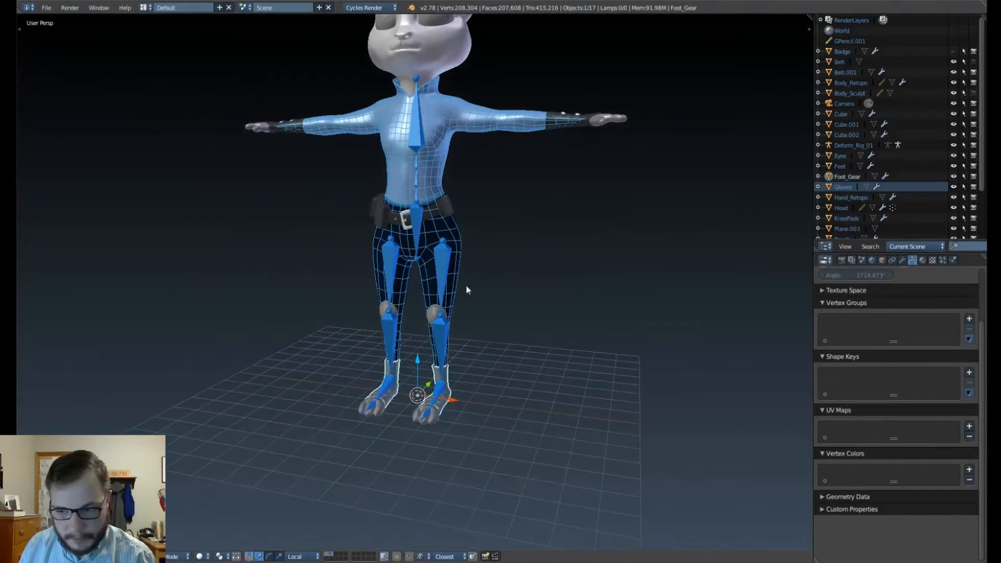
pyautogui.click(846, 305)
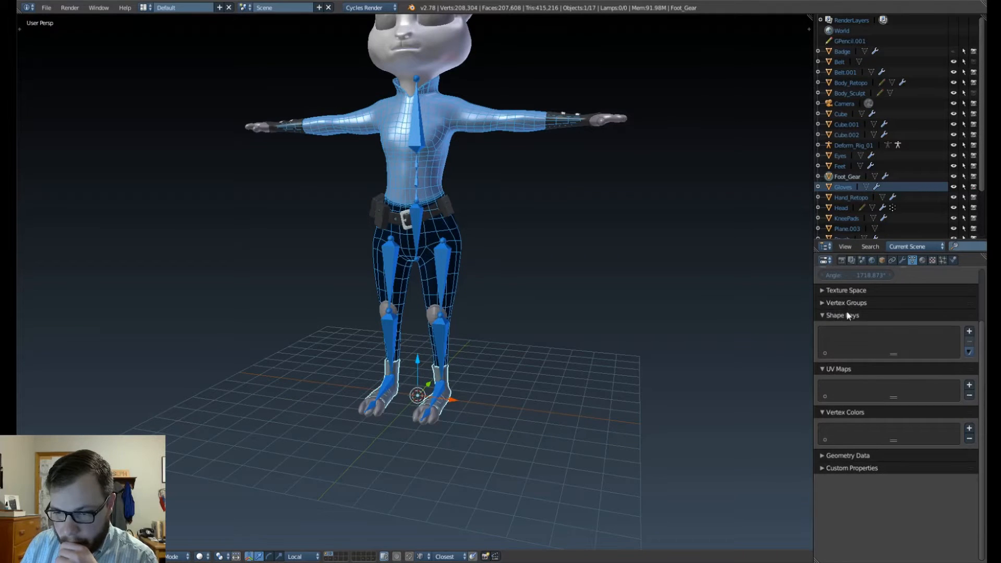
pyautogui.click(847, 316)
pyautogui.click(846, 327)
pyautogui.click(845, 340)
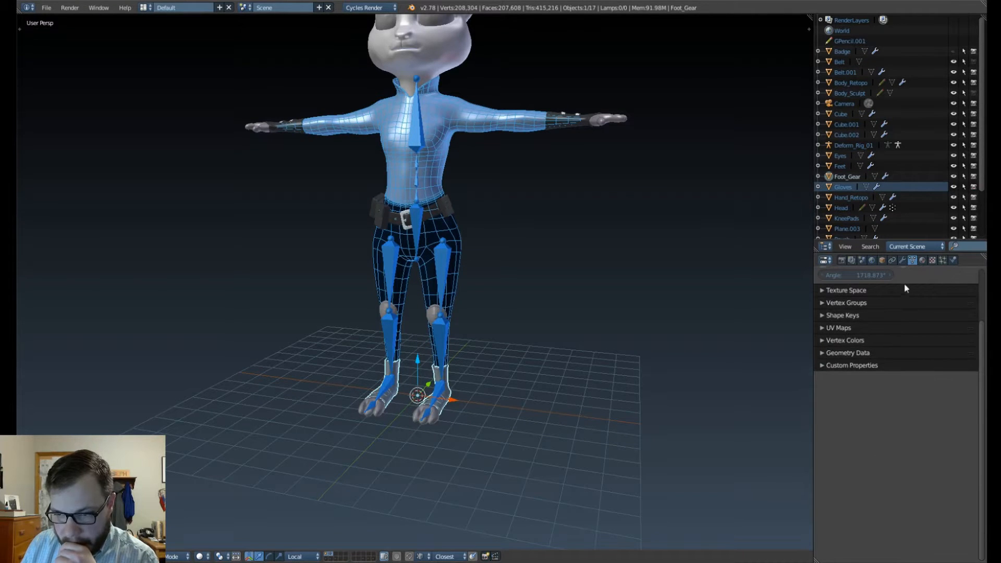
# Select the Deform_Rig_01 armature and hide its Def_Bones layer, leaving only MCH_bones shown.
pyautogui.rightClick(442, 337)
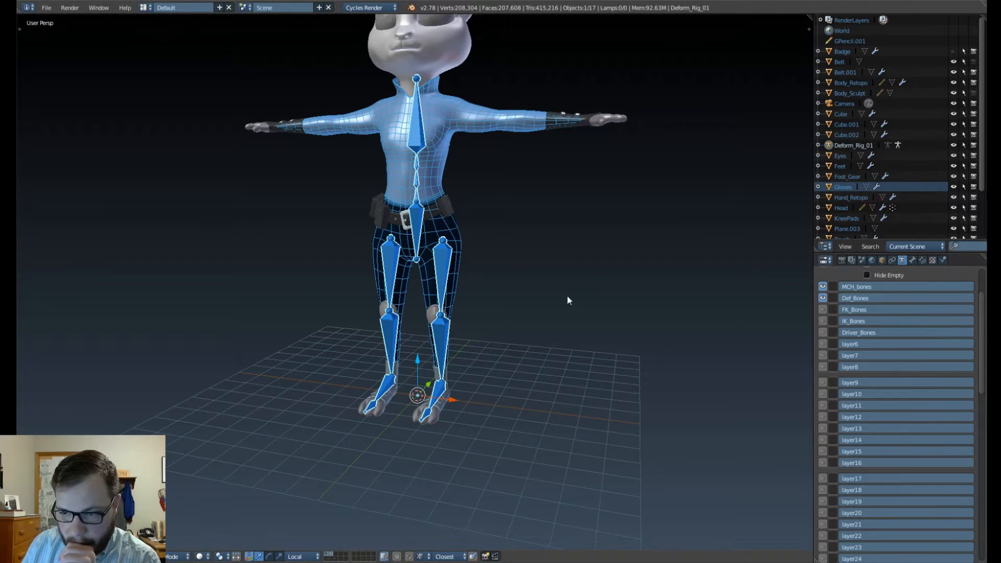
pyautogui.scroll(1, 532, 281)
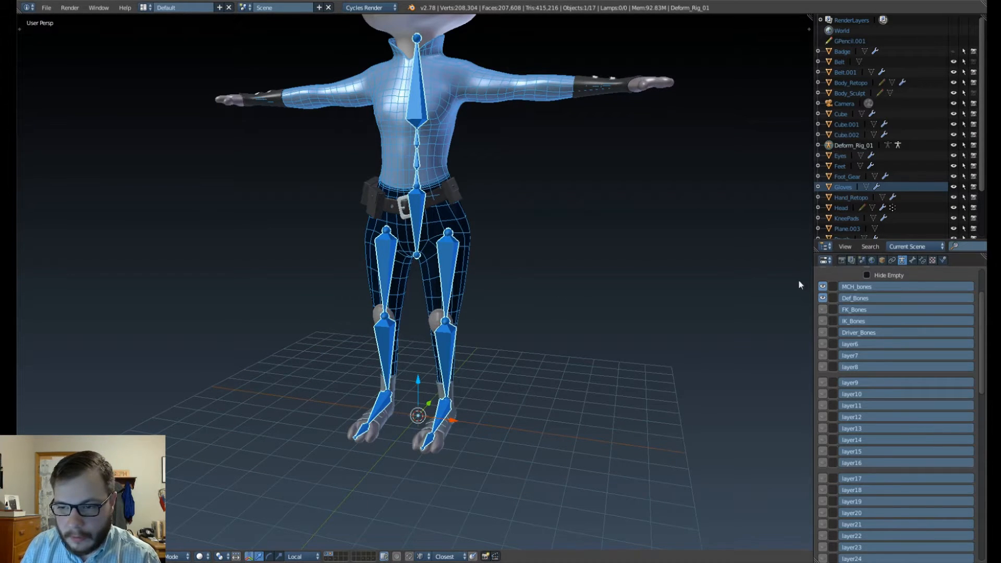
pyautogui.click(822, 298)
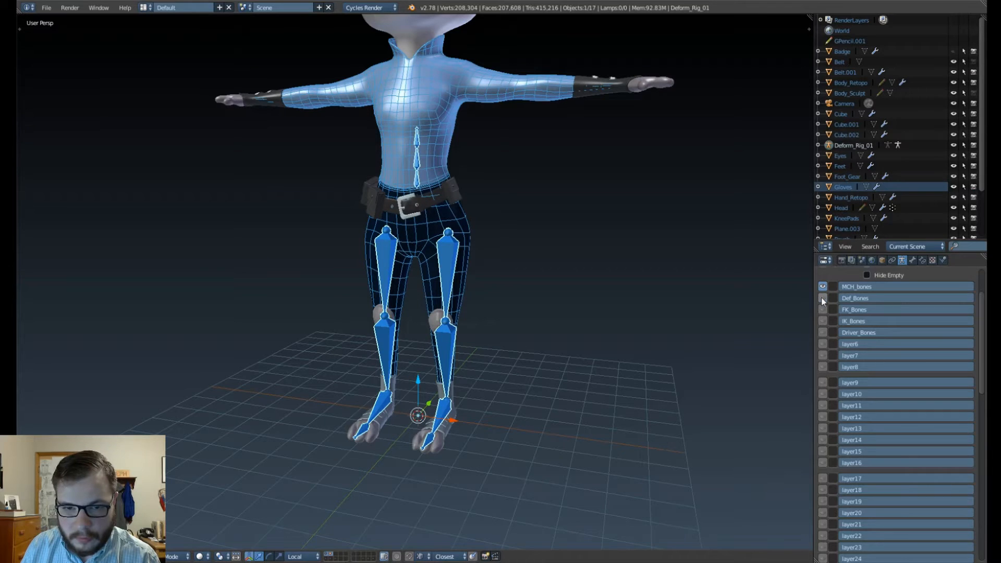
pyautogui.keyDown('shift'); pyautogui.moveTo(467, 92); pyautogui.dragTo(433, 266, button='middle'); pyautogui.keyUp('shift')
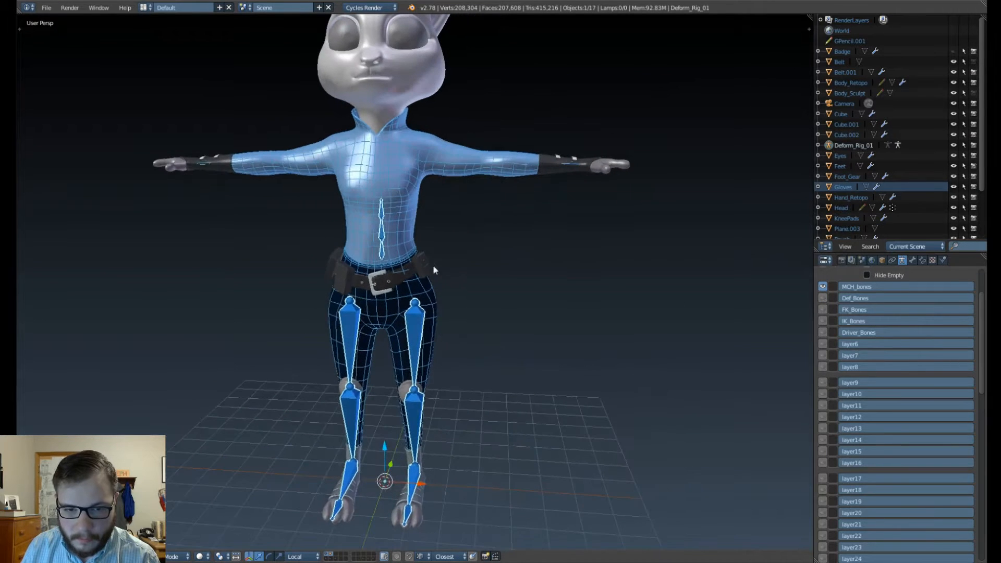
# Enter Edit Mode on the armature and add a new bone at the 3D cursor between the feet in front view.
pyautogui.press('Tab')
pyautogui.click(480, 279)
pyautogui.moveTo(431, 328); pyautogui.dragTo(440, 330, button='middle')
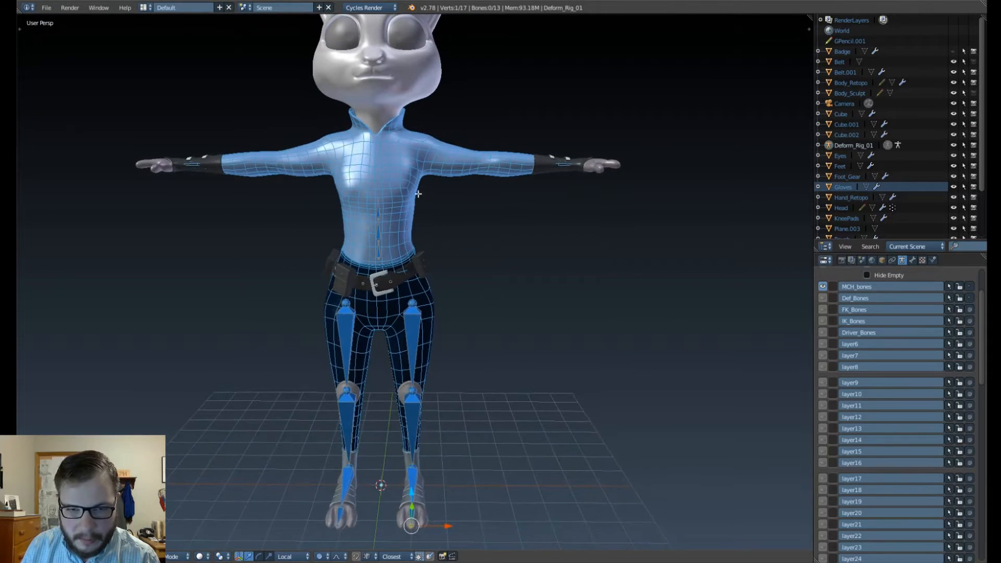
pyautogui.press('KP_1')
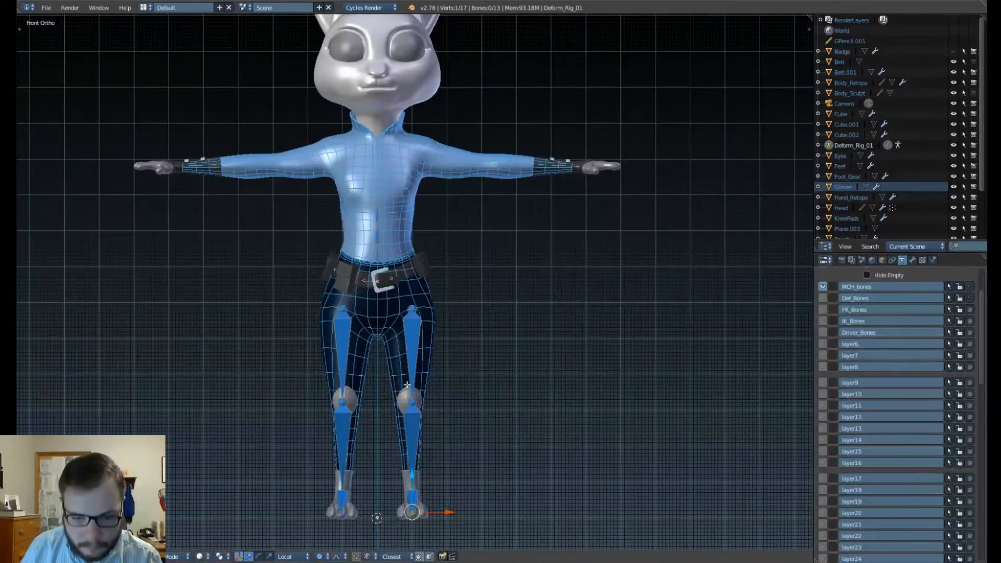
pyautogui.scroll(1, 411, 352)
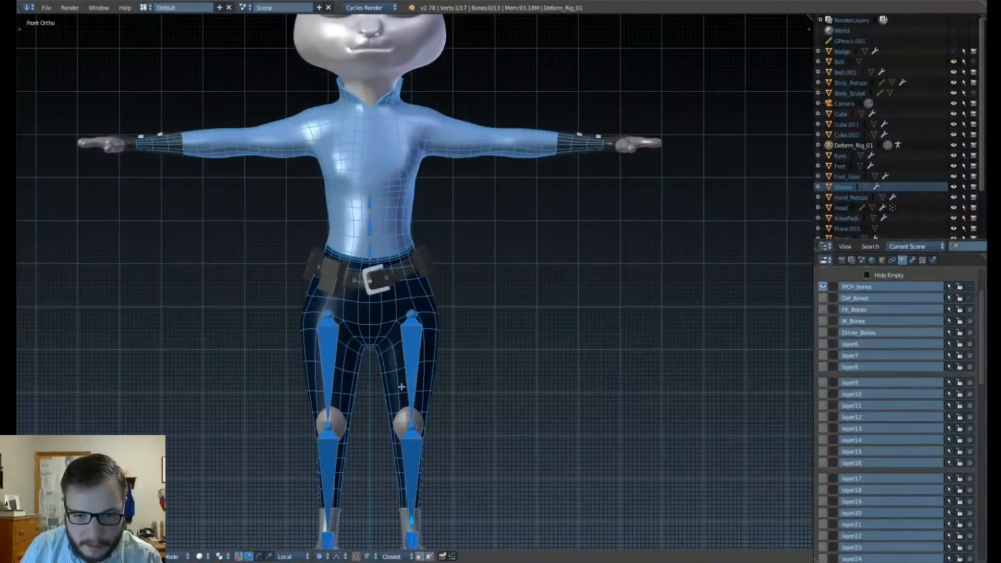
pyautogui.keyDown('shift'); pyautogui.moveTo(411, 365); pyautogui.dragTo(401, 273, button='middle'); pyautogui.keyUp('shift')
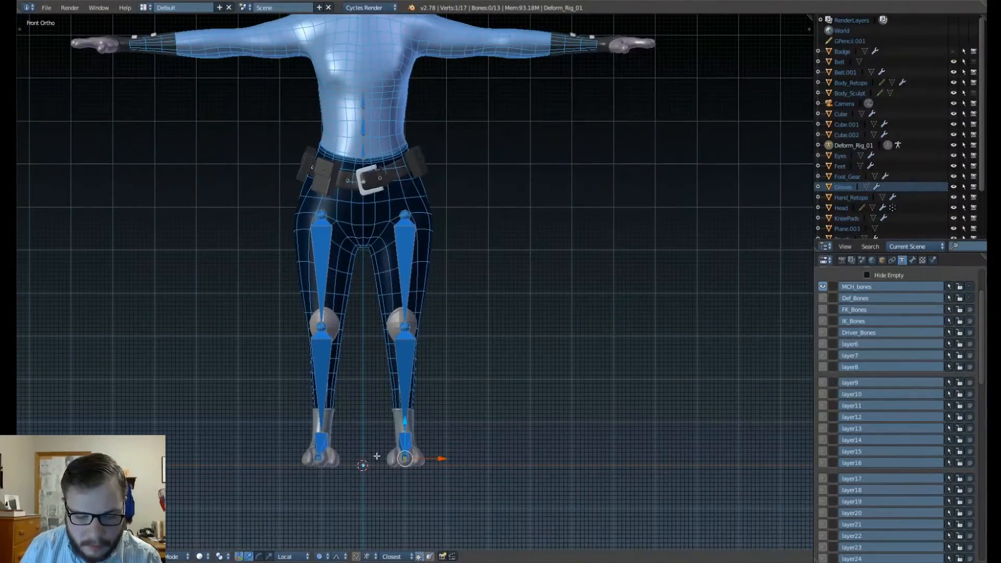
pyautogui.scroll(-4, 379, 448)
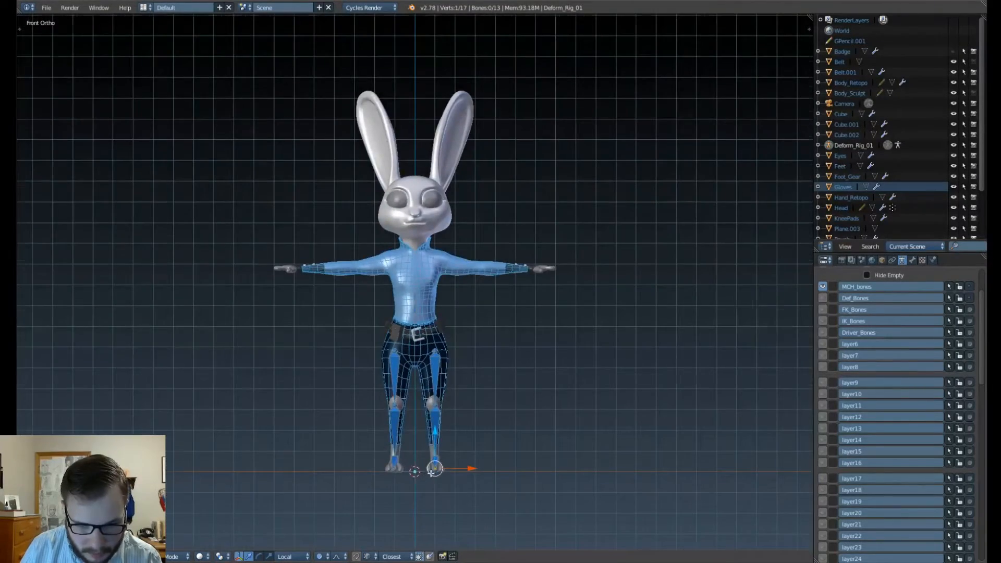
pyautogui.scroll(4, 432, 472)
pyautogui.keyDown('shift'); pyautogui.moveTo(421, 468); pyautogui.dragTo(375, 317, button='middle'); pyautogui.keyUp('shift')
pyautogui.scroll(-1, 398, 332)
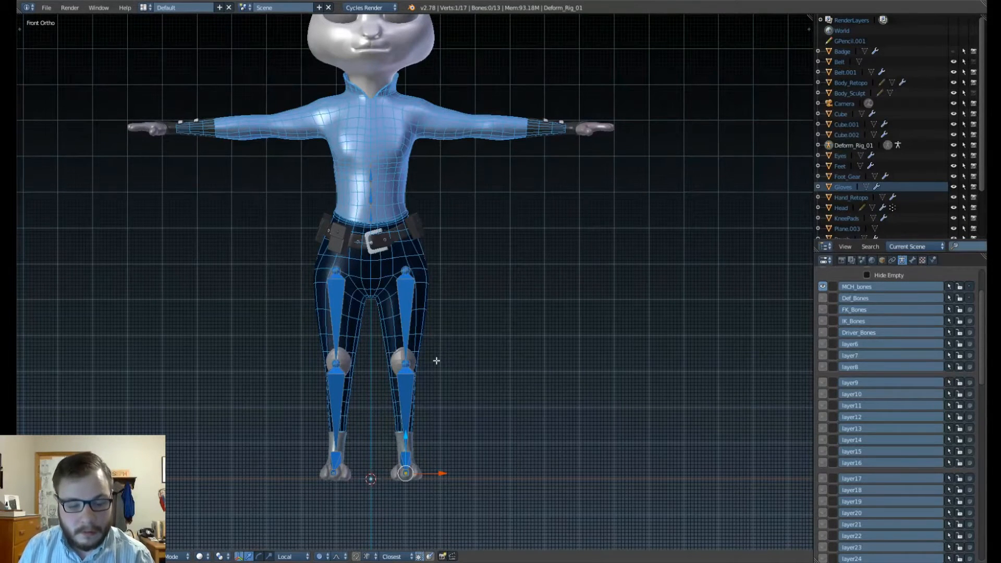
pyautogui.hotkey('shift', 'a')
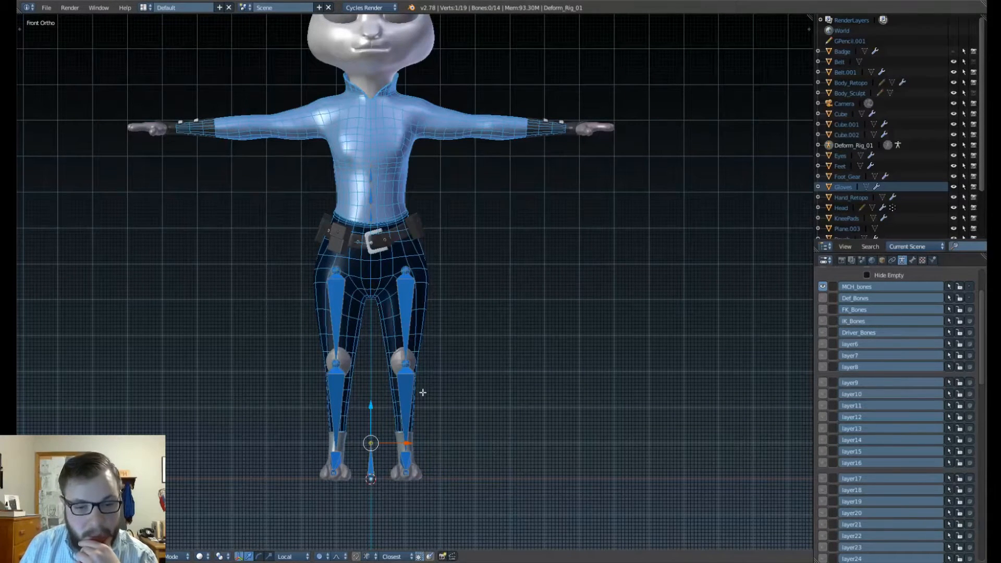
# Move the whole new bone straight up along Z to the upper chest at shoulder height.
pyautogui.rightClick(373, 461)
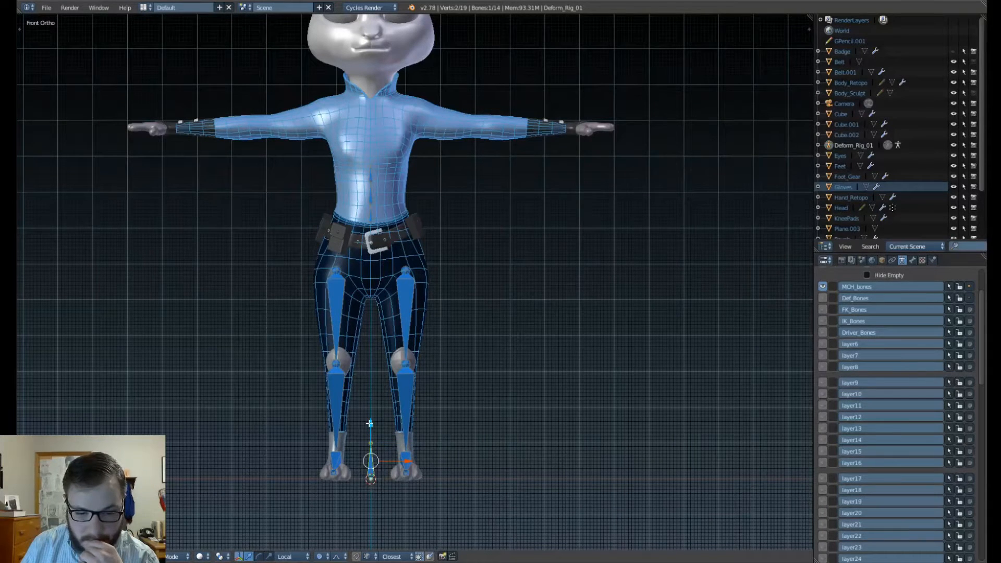
pyautogui.press('g')
pyautogui.press('z')
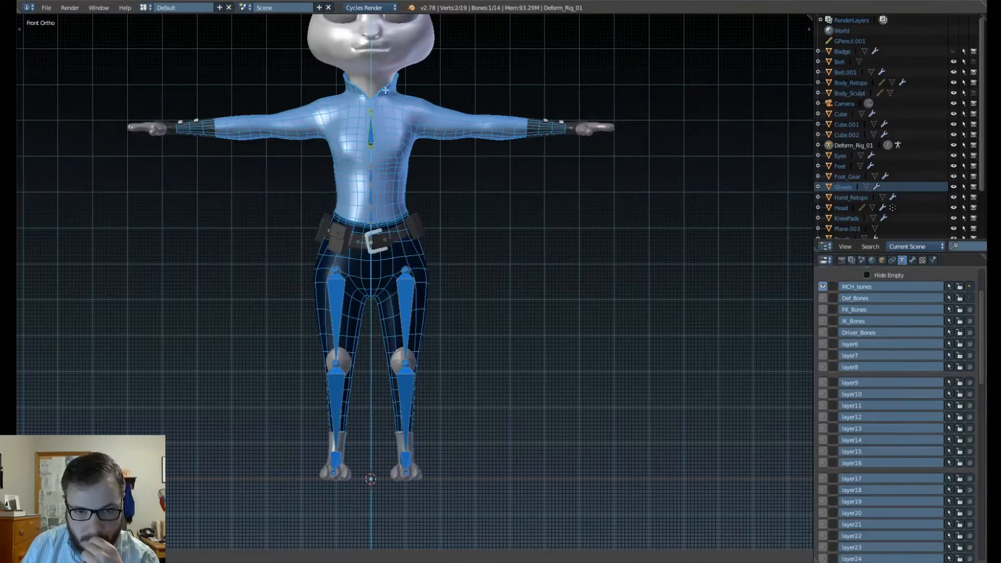
pyautogui.click(390, 64)
# Switch snapping to Increment and move the new bone's tip out along the character's left arm so the bone lies horizontal.
pyautogui.rightClick(371, 83)
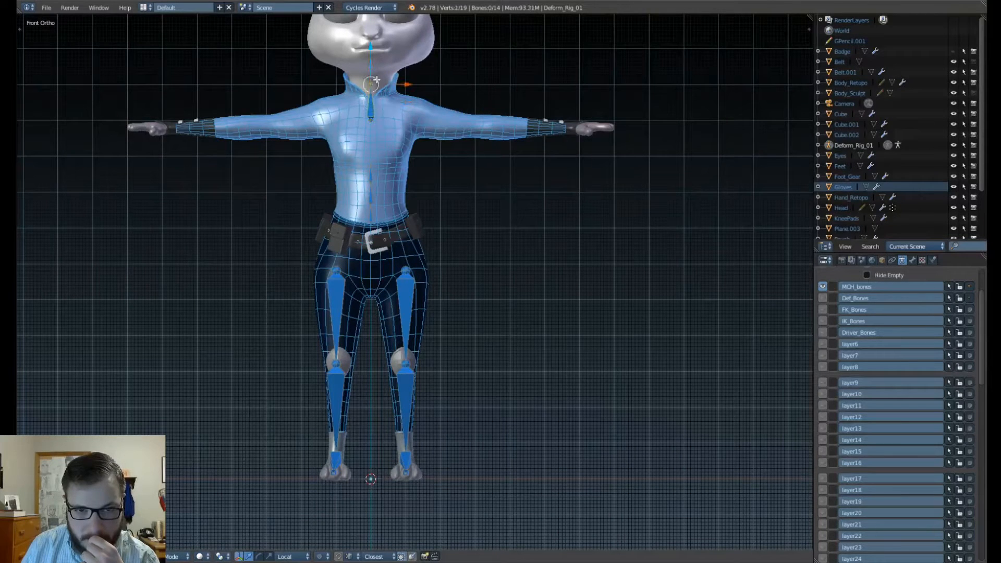
pyautogui.hotkey('ctrl', 'shift', 'Tab')
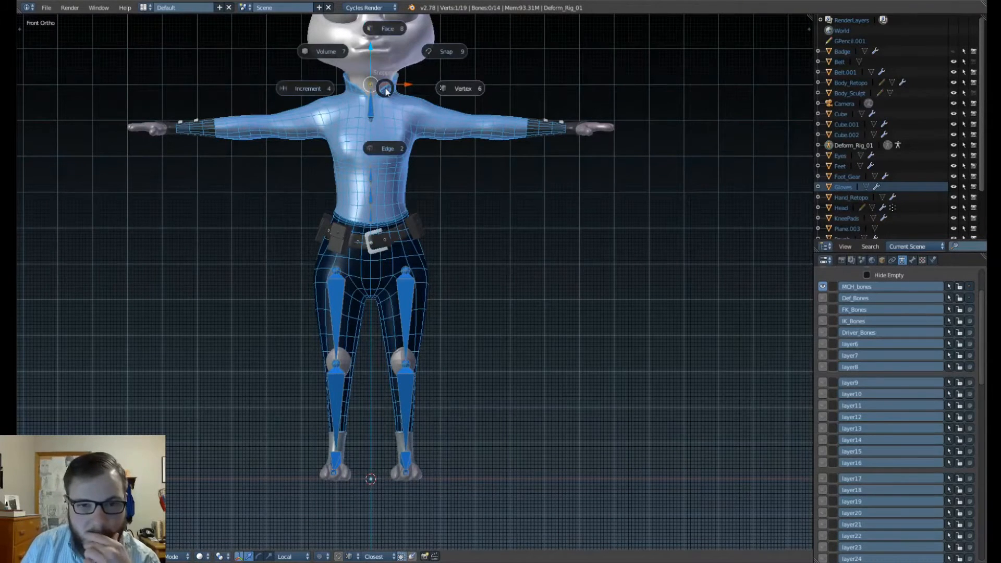
pyautogui.click(389, 90)
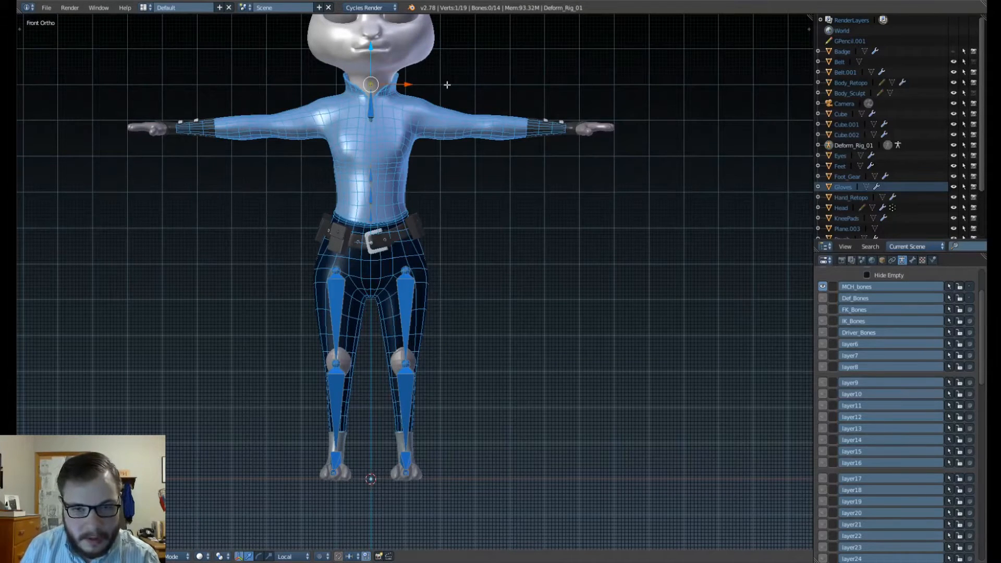
pyautogui.press('g')
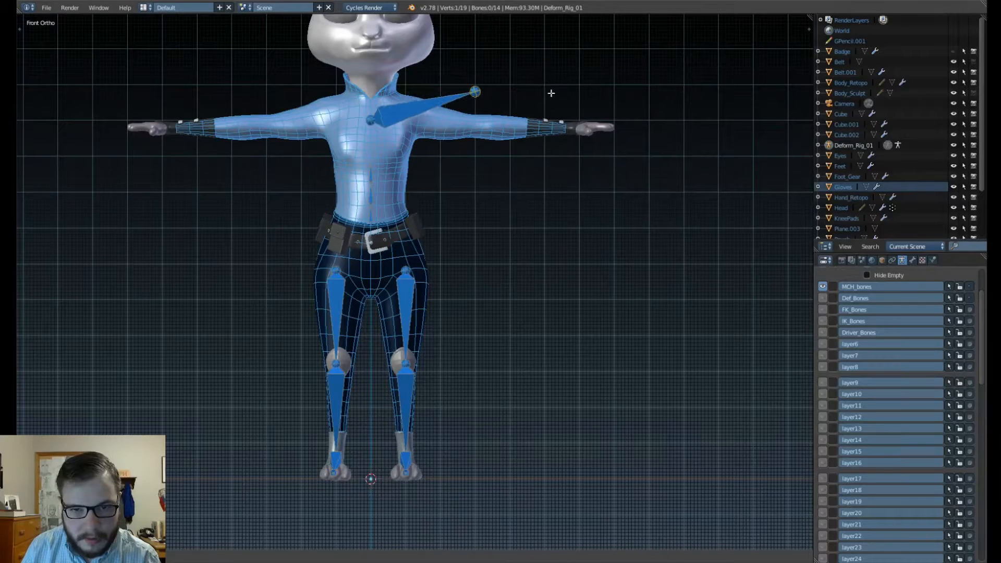
pyautogui.click(578, 122)
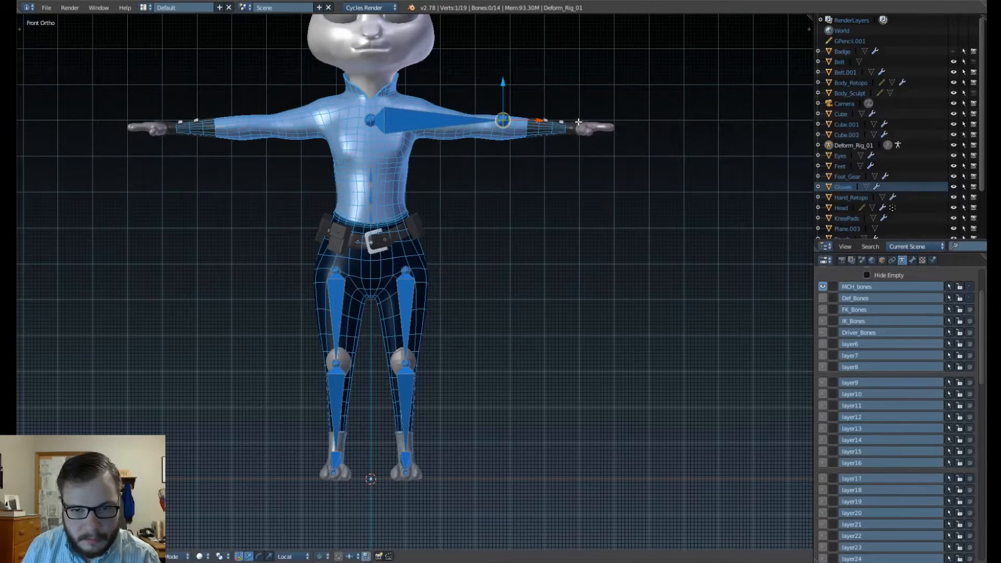
# Move the arm bone's root end outward along X into the character's left shoulder joint.
pyautogui.rightClick(371, 120)
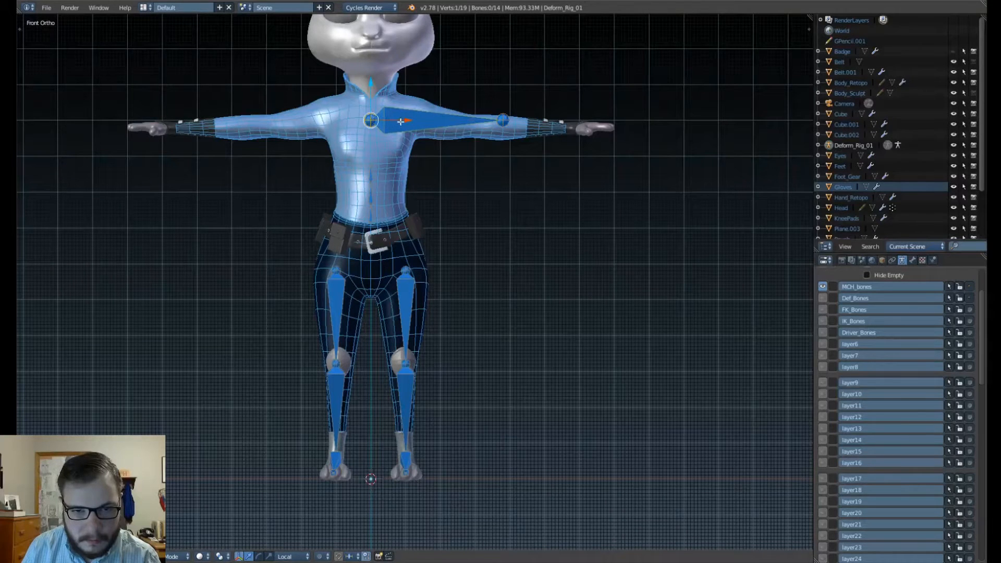
pyautogui.press('g')
pyautogui.press('x')
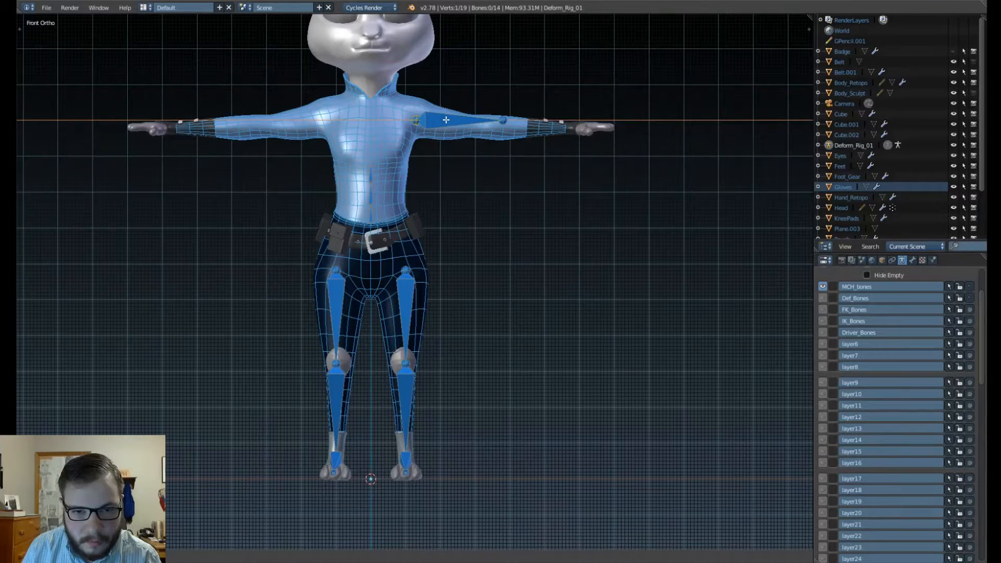
pyautogui.click(446, 120)
pyautogui.scroll(5, 427, 131)
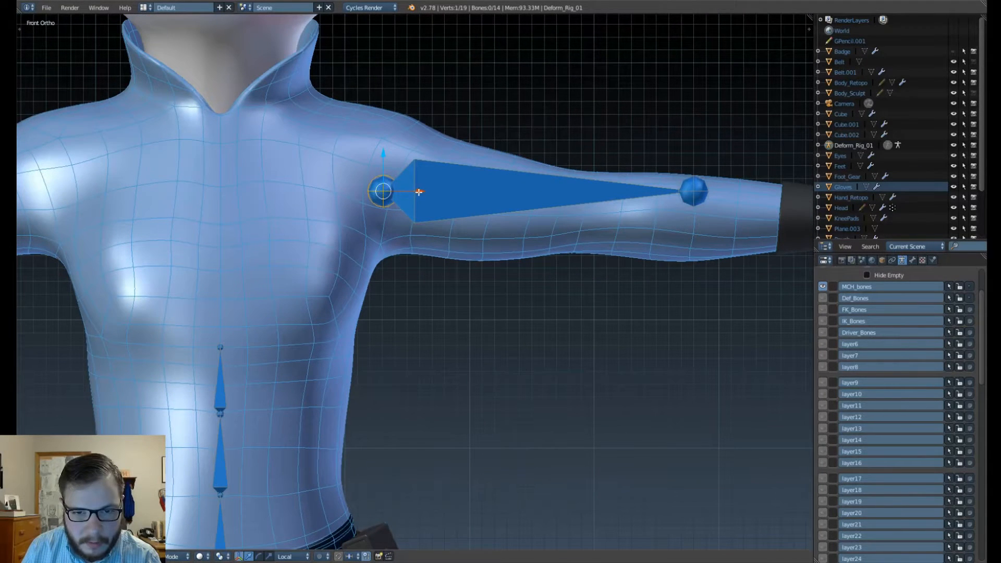
pyautogui.moveTo(419, 192); pyautogui.dragTo(428, 193)
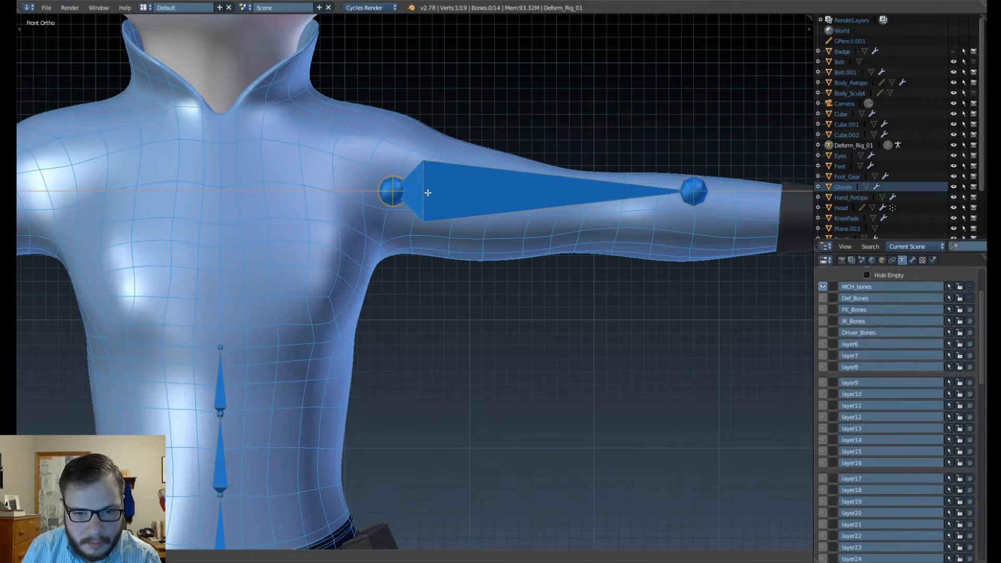
pyautogui.click(428, 192)
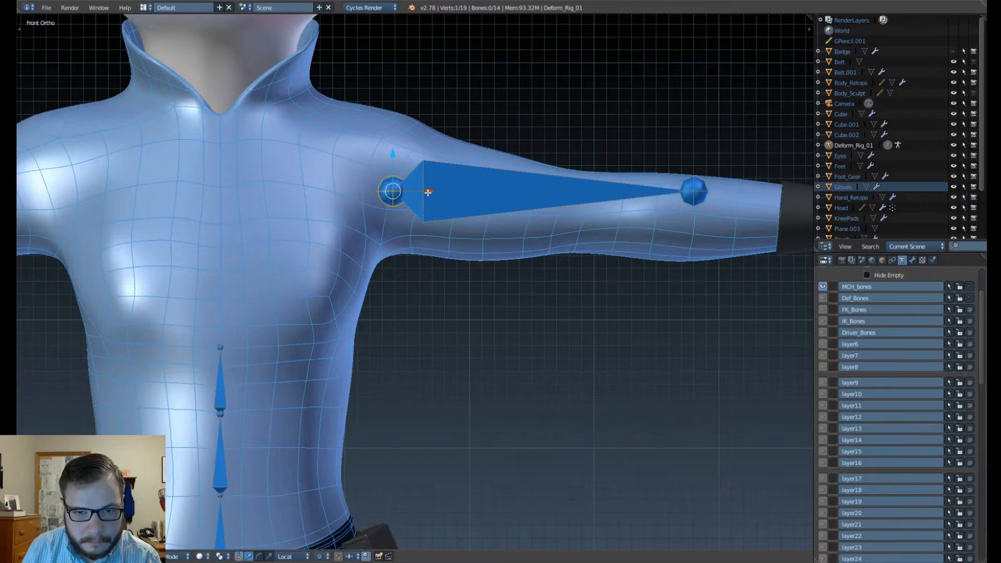
# Select the whole arm bone in top view and shift it slightly backward along Y to centre it in the arm.
pyautogui.scroll(-4, 396, 164)
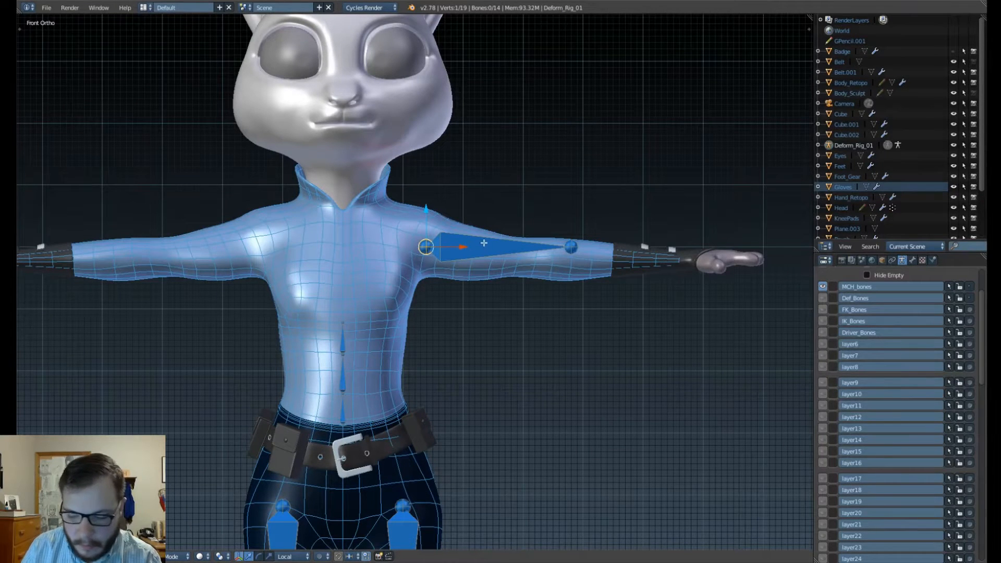
pyautogui.press('KP_7')
pyautogui.rightClick(508, 292)
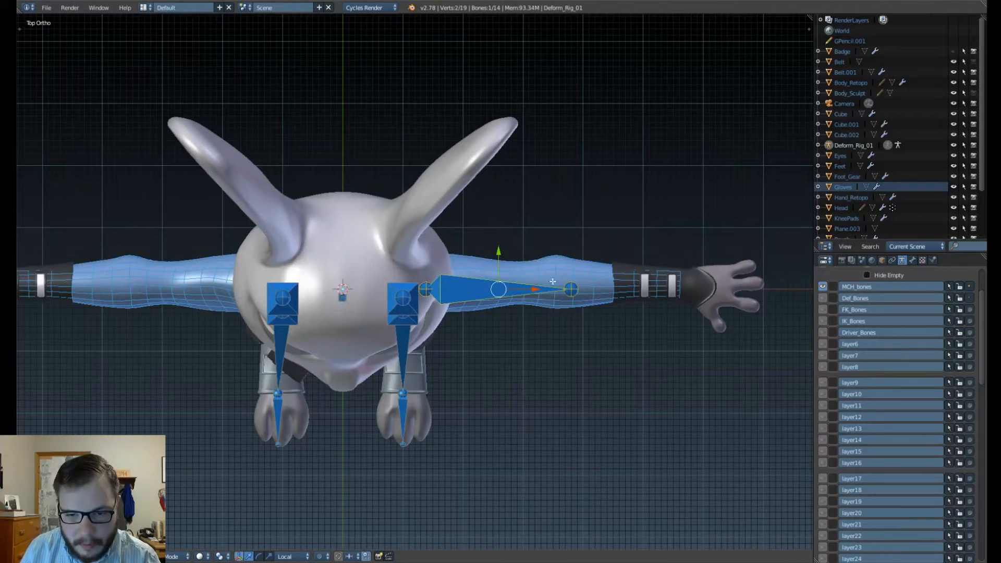
pyautogui.moveTo(499, 257); pyautogui.dragTo(498, 251)
# Pull the arm bone's tip inward along X to shorten the bone to the upper arm, ending in front view.
pyautogui.rightClick(584, 286)
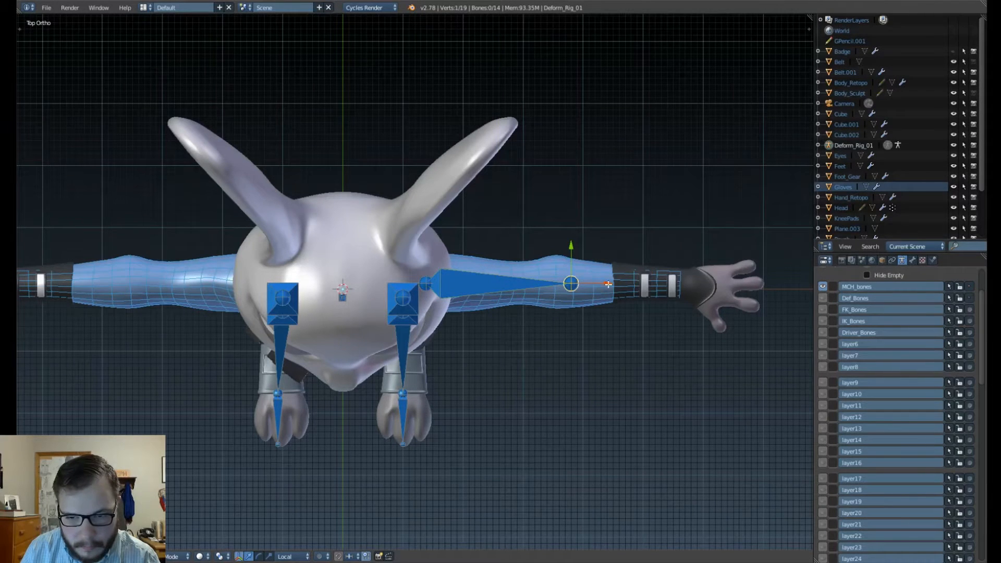
pyautogui.moveTo(608, 284)
pyautogui.mouseDown()
pyautogui.moveTo(564, 287)
pyautogui.moveTo(591, 286)
pyautogui.mouseUp()
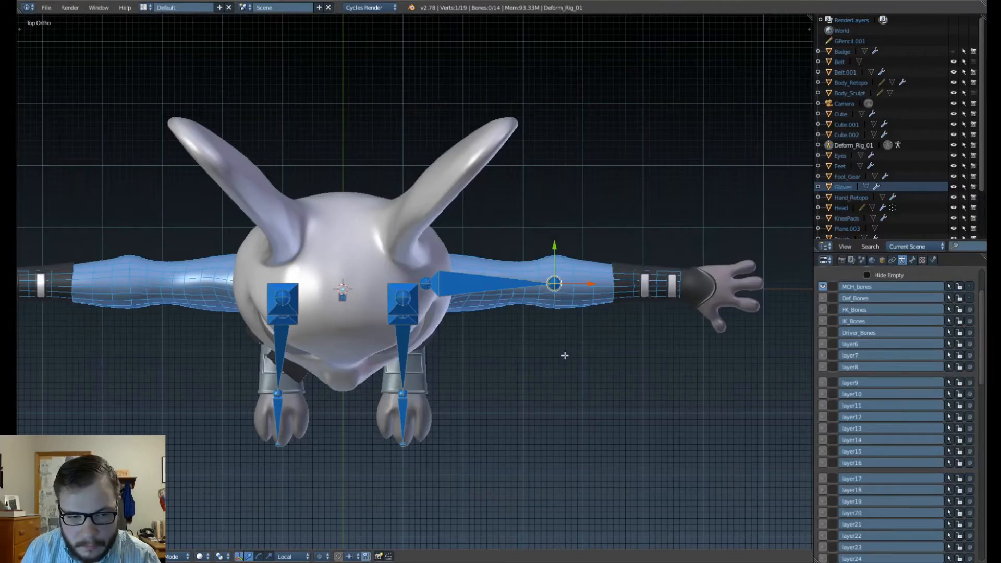
pyautogui.moveTo(564, 355); pyautogui.dragTo(356, 281, button='middle')
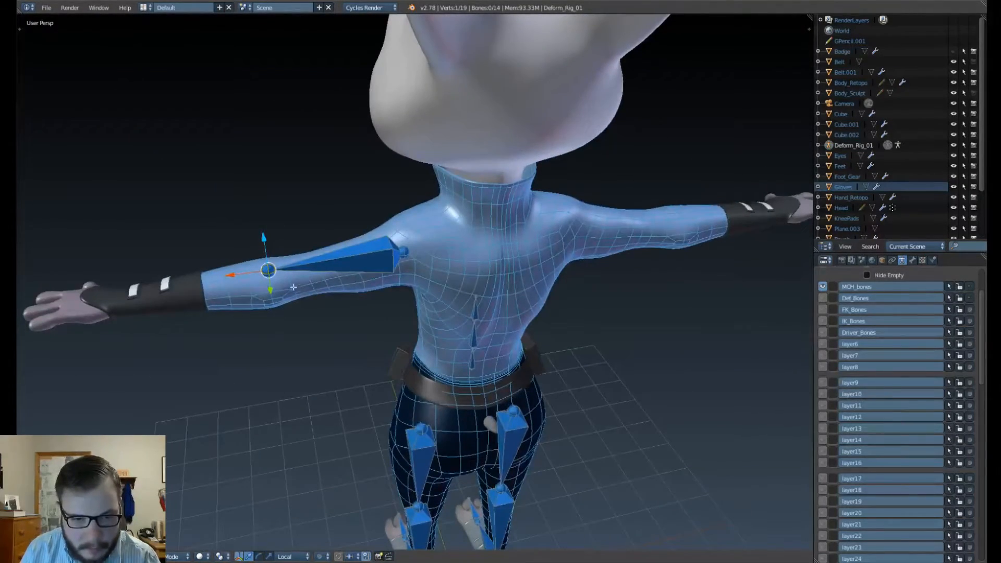
pyautogui.moveTo(296, 301); pyautogui.dragTo(463, 323, button='middle')
pyautogui.scroll(3, 460, 302)
pyautogui.moveTo(539, 315); pyautogui.dragTo(505, 297, button='middle')
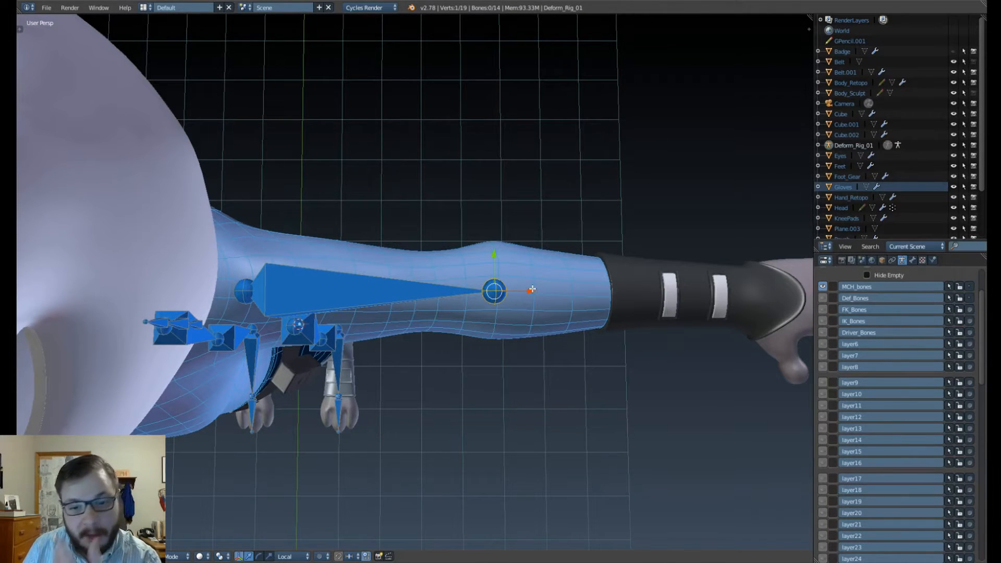
pyautogui.moveTo(532, 289); pyautogui.dragTo(473, 296)
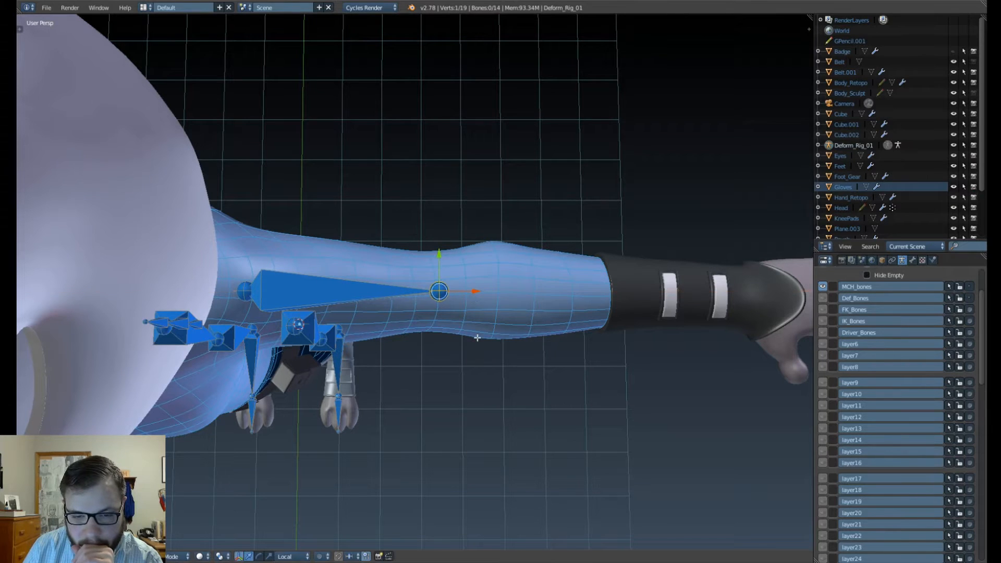
pyautogui.scroll(-3, 463, 332)
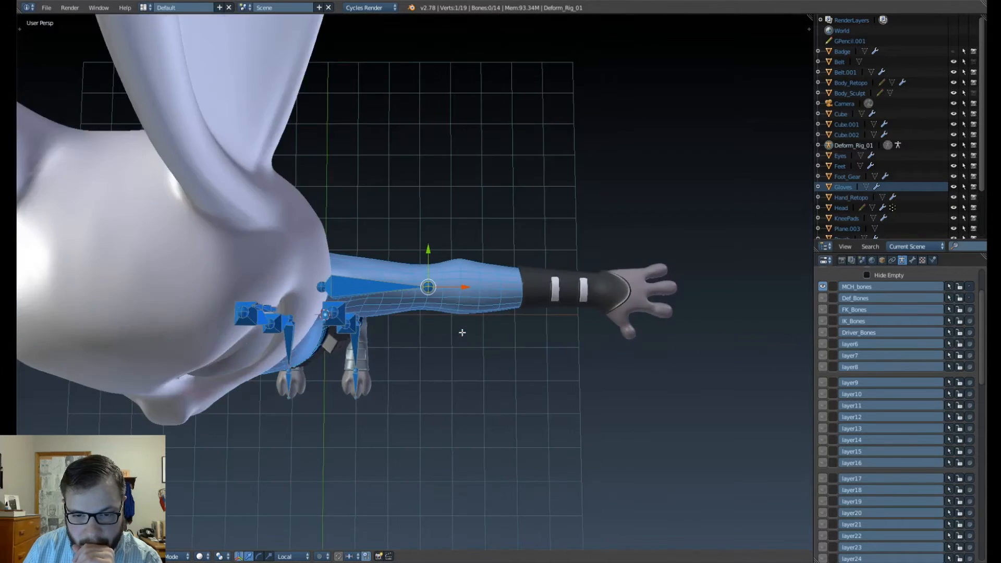
pyautogui.moveTo(461, 330); pyautogui.dragTo(464, 243, button='middle')
pyautogui.press('KP_1')
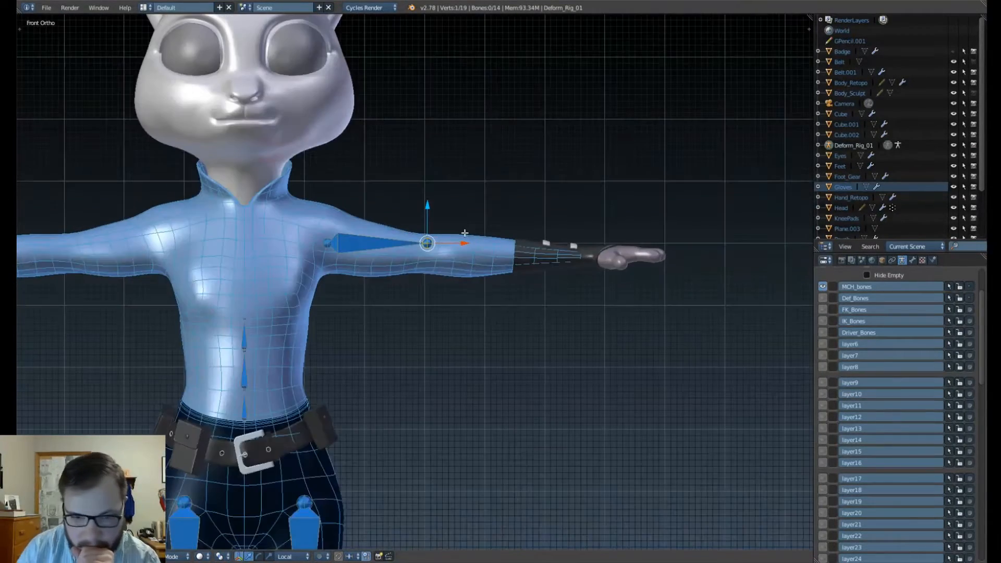
# Lower the upper arm bone's tip along Z and pull it slightly inward along X to centre it in the elbow.
pyautogui.scroll(5, 441, 222)
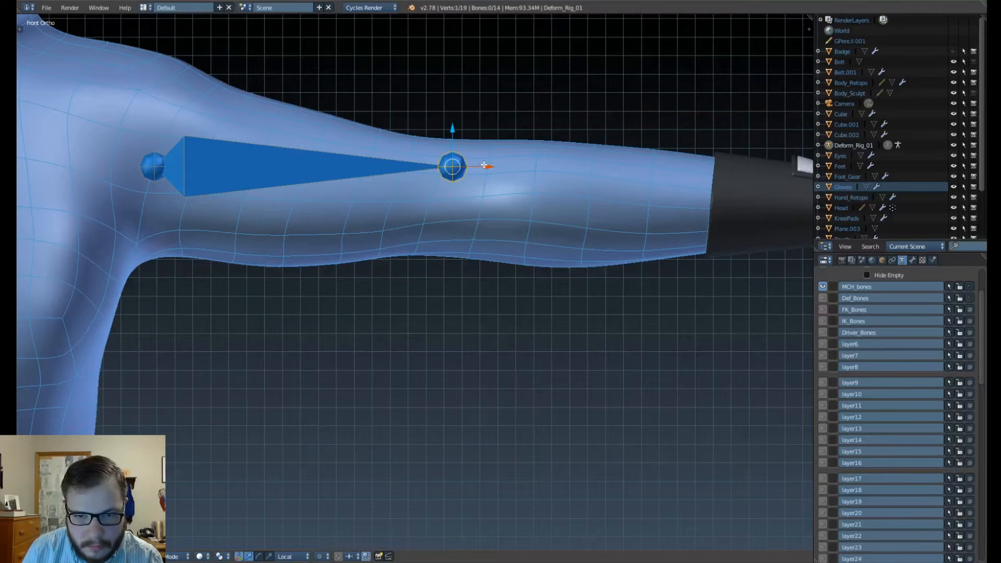
pyautogui.scroll(-5, 466, 165)
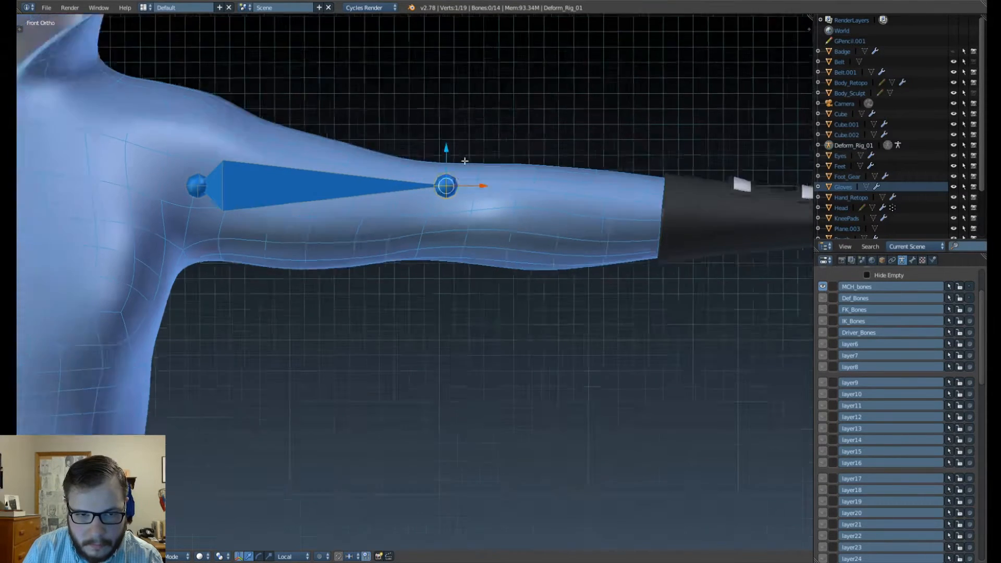
pyautogui.scroll(3, 470, 215)
pyautogui.scroll(2, 470, 215)
pyautogui.scroll(-4, 460, 188)
pyautogui.scroll(2, 467, 199)
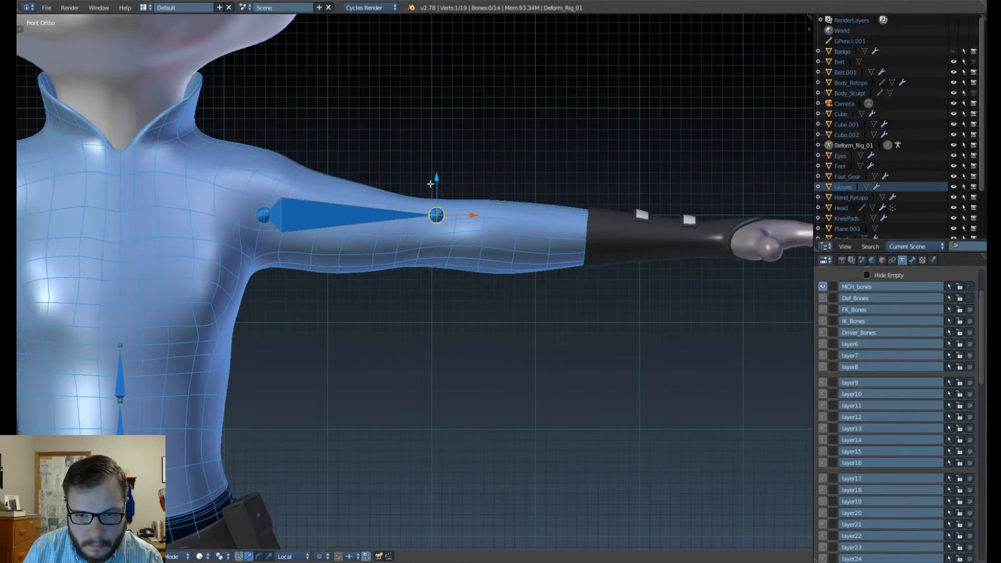
pyautogui.moveTo(436, 179); pyautogui.dragTo(435, 196)
pyautogui.moveTo(472, 233); pyautogui.dragTo(459, 234)
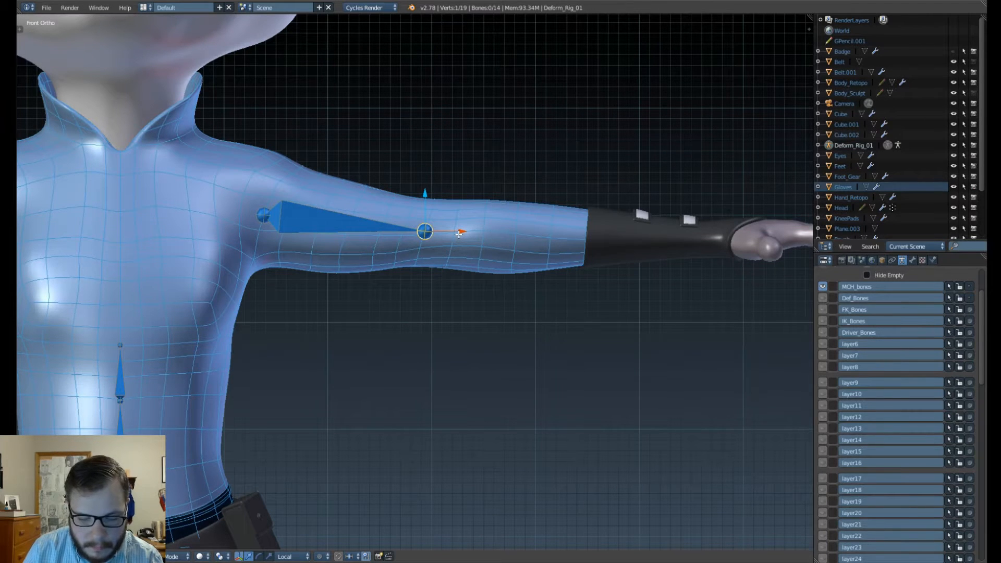
# Extrude a forearm bone from the upper arm bone's tip at the elbow out to the left wrist.
pyautogui.press('e')
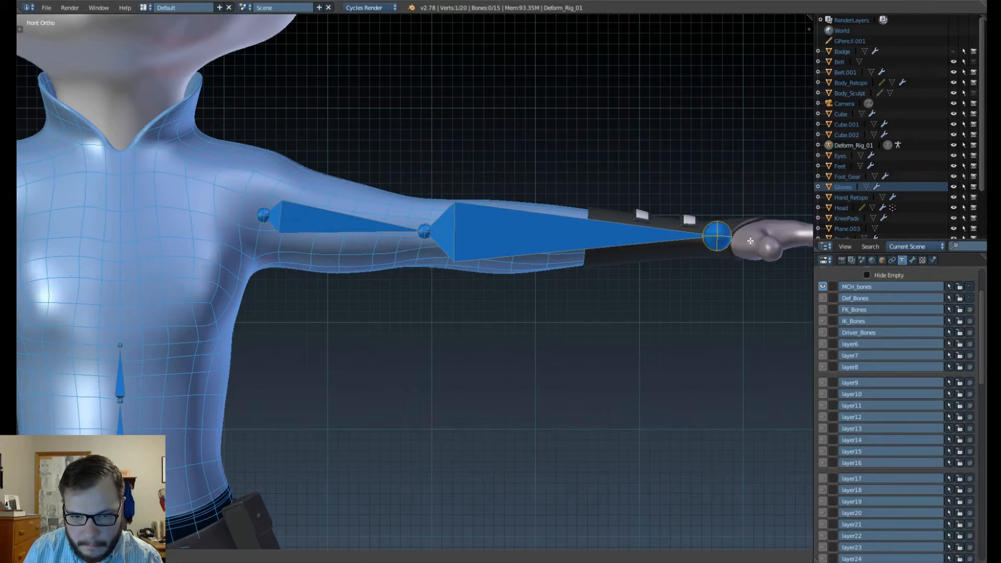
pyautogui.click(750, 241)
pyautogui.moveTo(750, 241); pyautogui.dragTo(474, 313, button='middle')
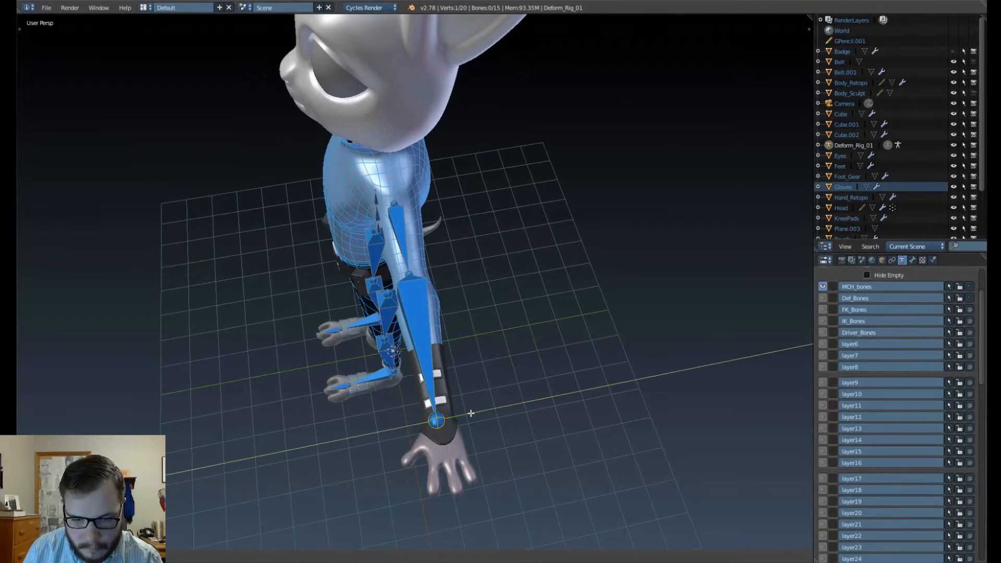
# Select the forearm and upper arm bones together and scale them to 0 along Y to flatten the chain.
pyautogui.moveTo(418, 360); pyautogui.dragTo(420, 322, button='middle')
pyautogui.rightClick(433, 325)
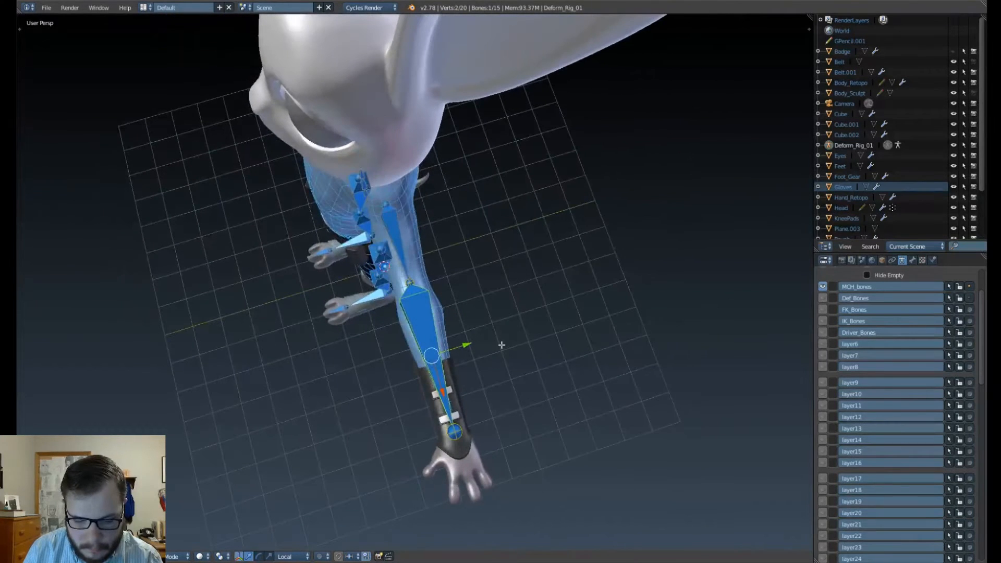
pyautogui.keyDown('shift'); pyautogui.rightClick(406, 252); pyautogui.keyUp('shift')
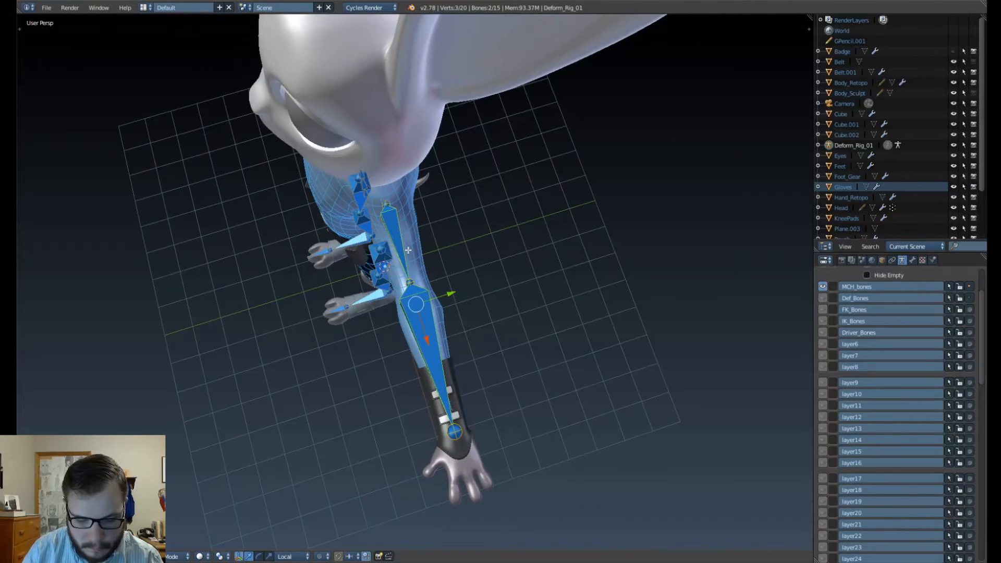
pyautogui.press('s')
pyautogui.press('y')
pyautogui.press('0')
pyautogui.press('Return')
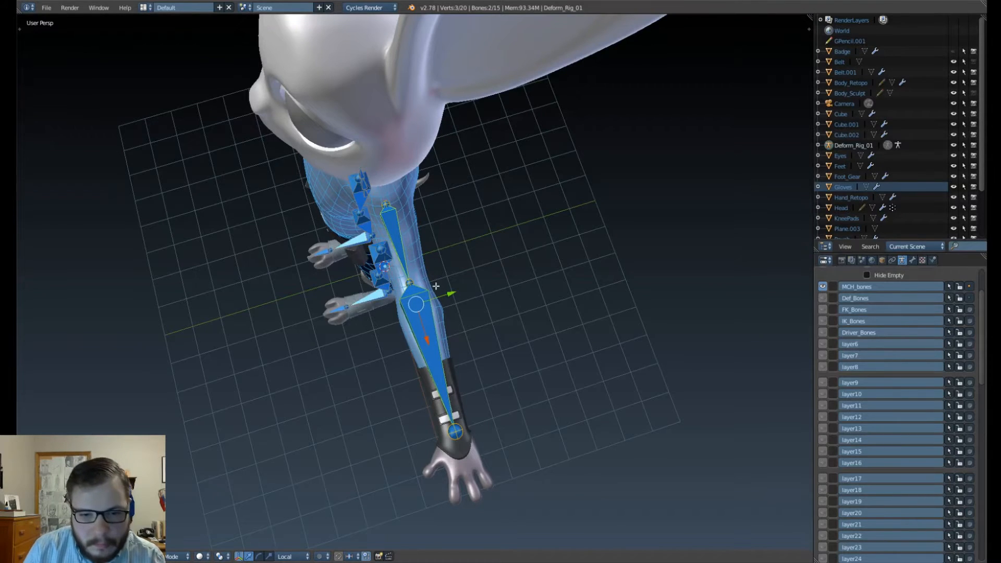
pyautogui.press('s')
pyautogui.press('y')
pyautogui.press('0')
pyautogui.press('Return')
# Lower the upper arm bone's root end slightly along Z in front view, keeping it inside the shoulder.
pyautogui.moveTo(447, 293); pyautogui.dragTo(499, 197, button='middle')
pyautogui.press('KP_1')
pyautogui.press('KP_Decimal')
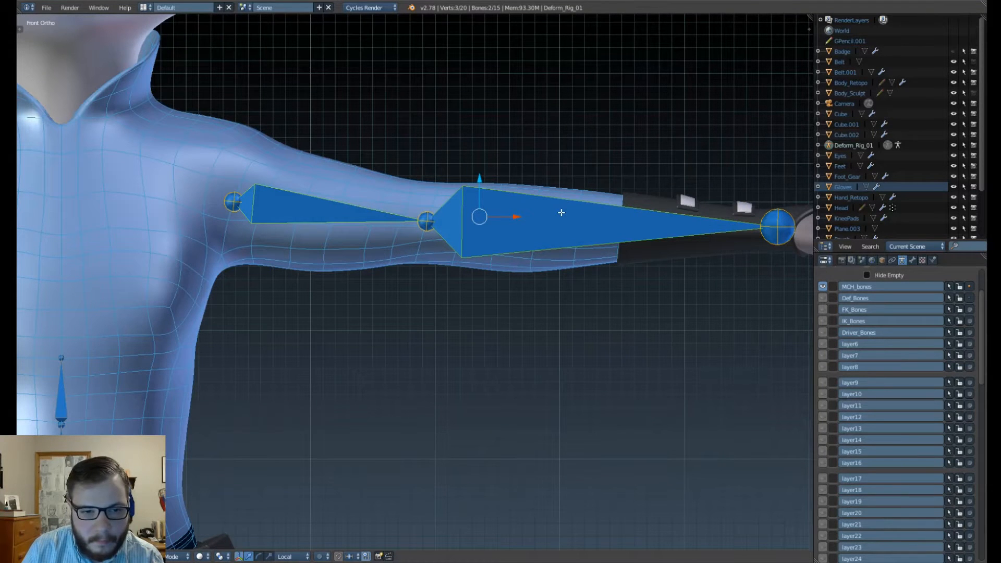
pyautogui.scroll(-2, 561, 213)
pyautogui.scroll(1, 561, 213)
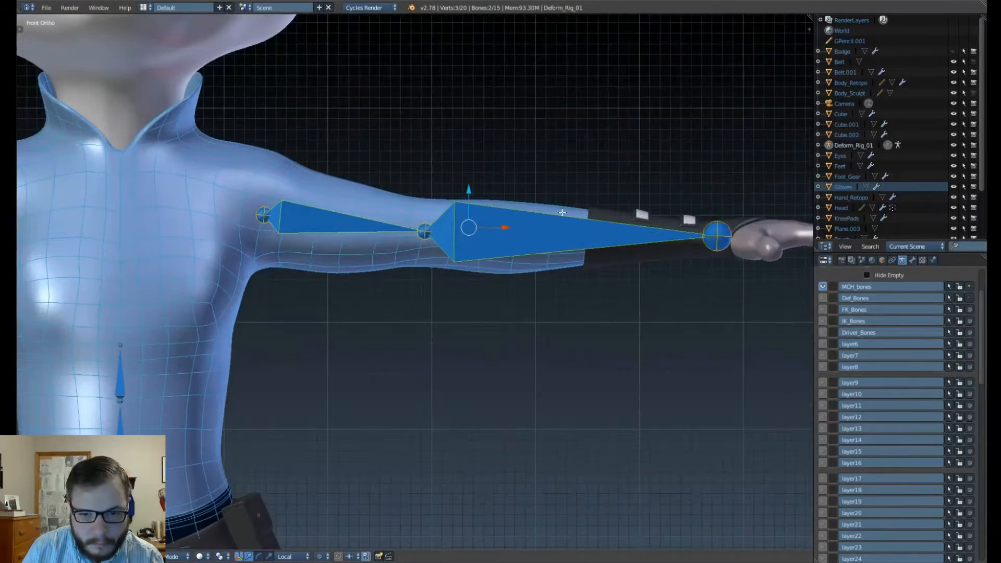
pyautogui.rightClick(265, 214)
pyautogui.moveTo(261, 178); pyautogui.dragTo(261, 189)
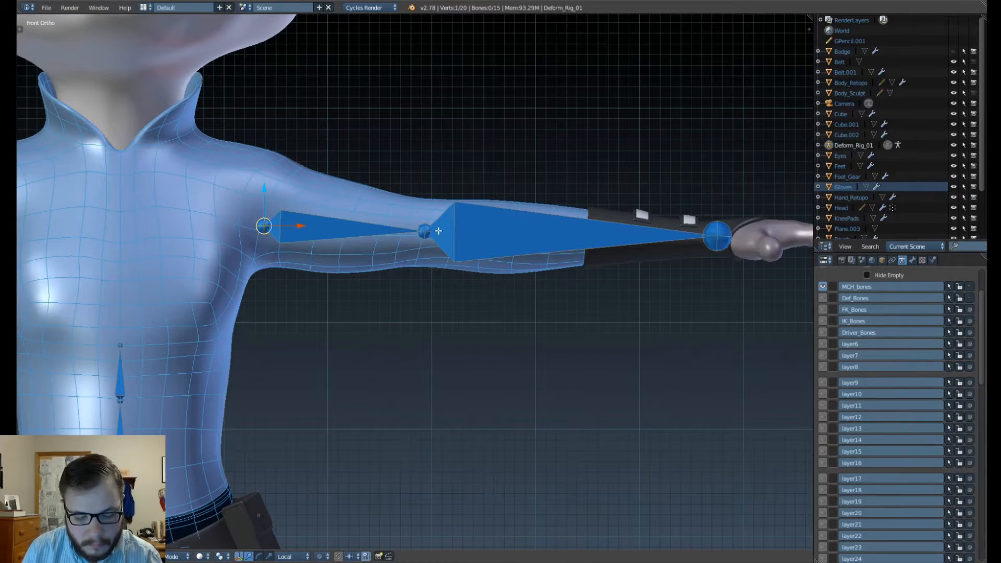
# Change the snapping element and snap the upper arm bone's root end along Z to the elbow joint's height.
pyautogui.hotkey('ctrl', 'shift', 'Tab')
pyautogui.click(515, 231)
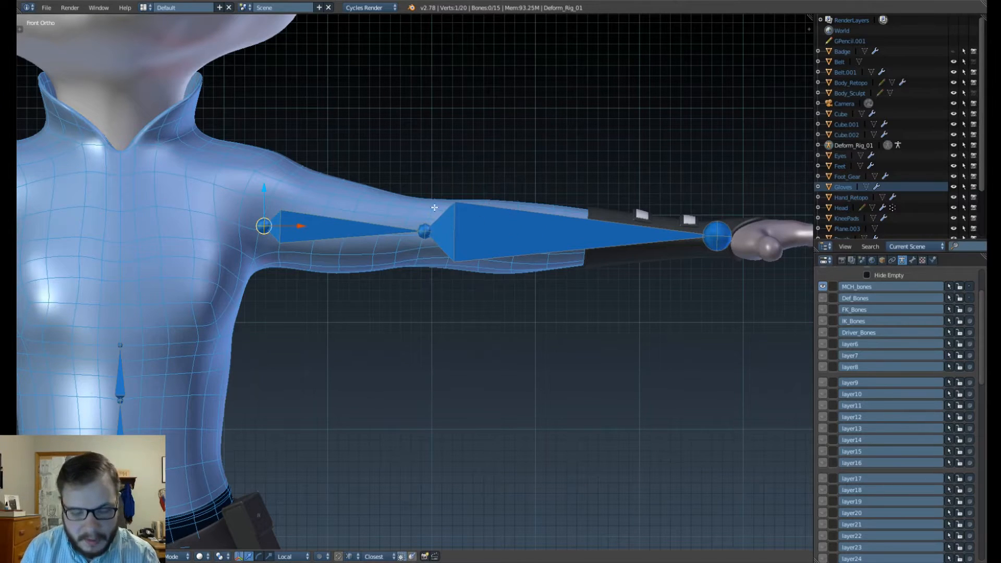
pyautogui.press('g')
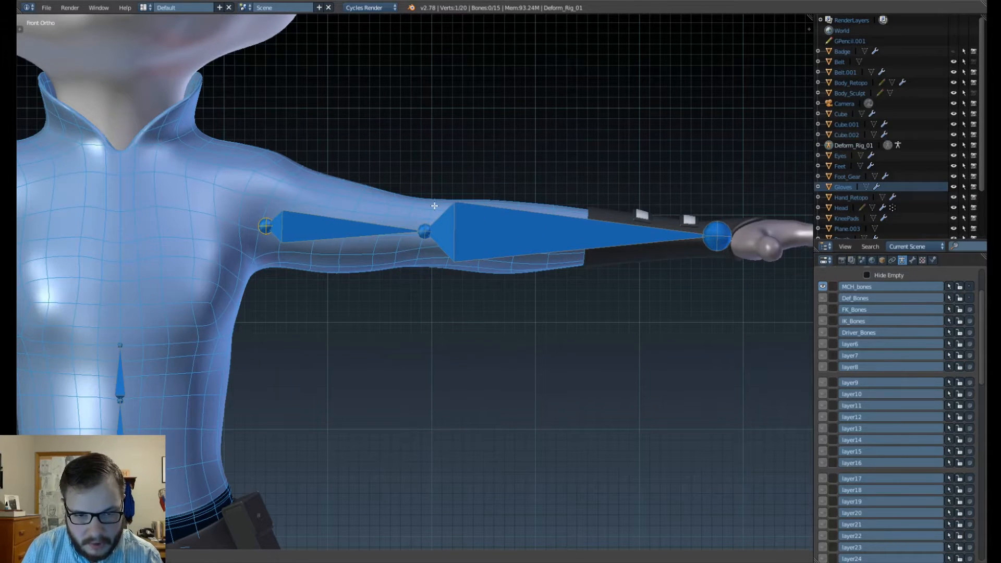
pyautogui.press('g')
pyautogui.press('z')
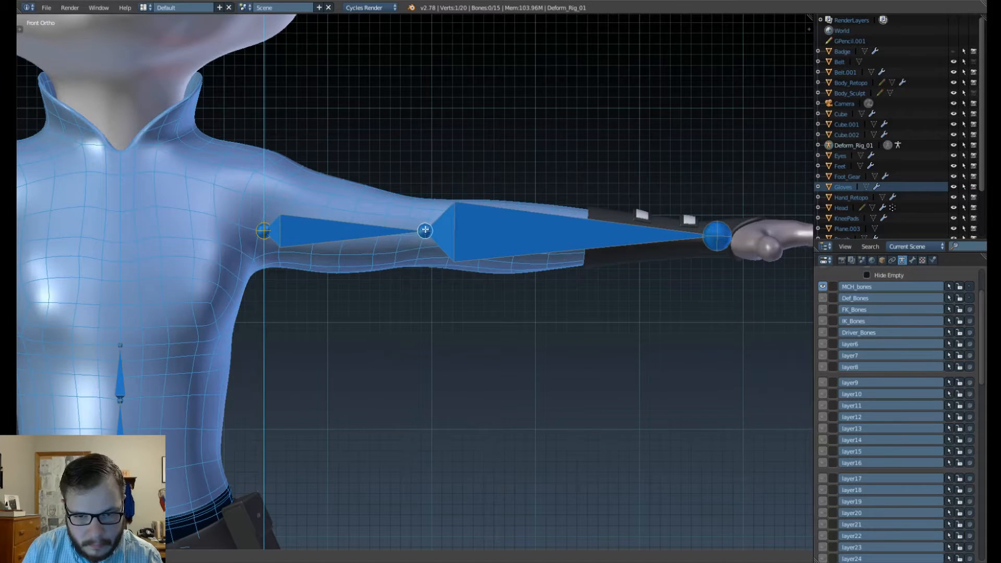
pyautogui.click(425, 230)
# Isolate the armature in local view, snap the upper arm's root end along Z to the elbow joint, and restore the full scene.
pyautogui.press('KP_Divide')
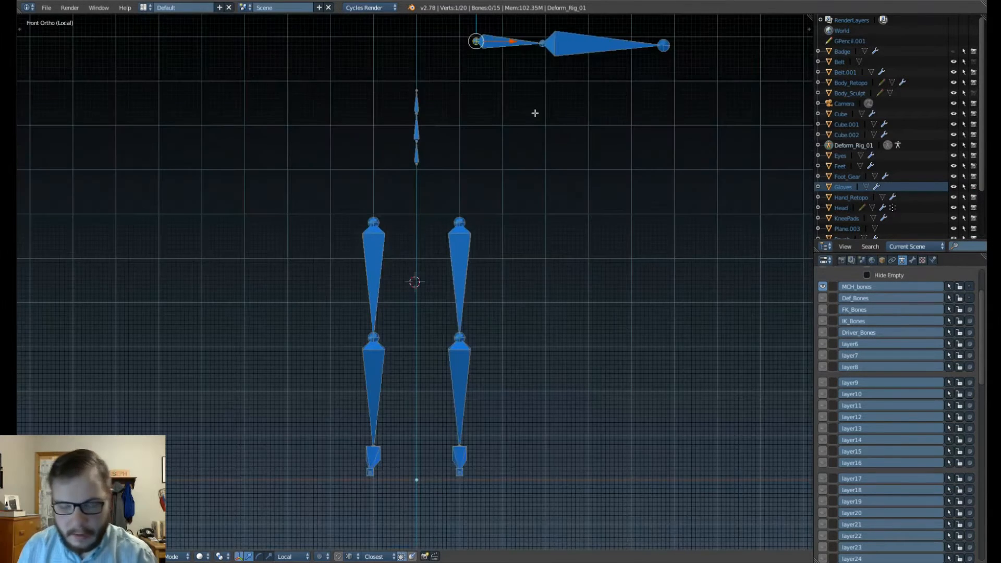
pyautogui.press('KP_Decimal')
pyautogui.scroll(7, 485, 340)
pyautogui.keyDown('shift'); pyautogui.moveTo(542, 335); pyautogui.dragTo(318, 344, button='middle'); pyautogui.keyUp('shift')
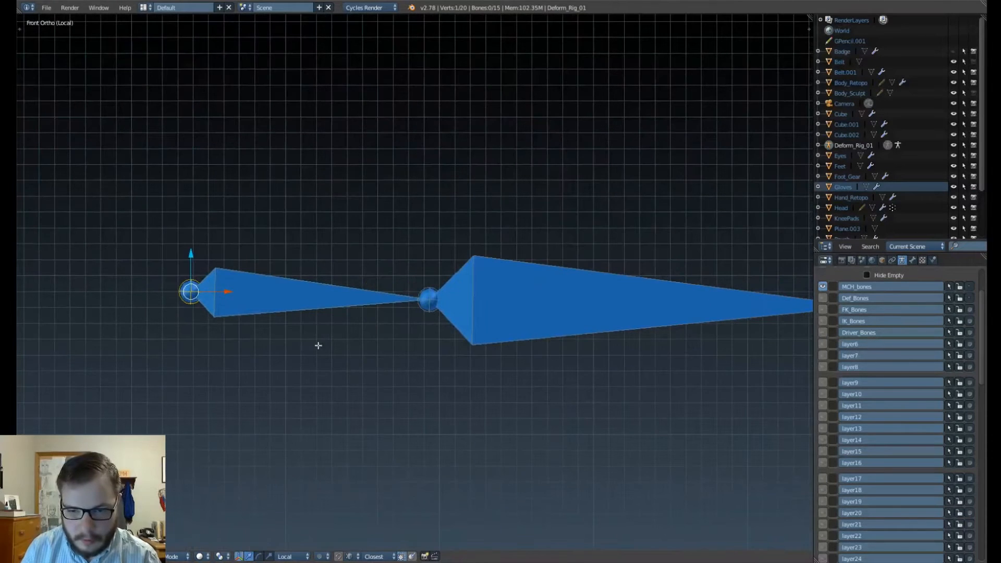
pyautogui.press('g')
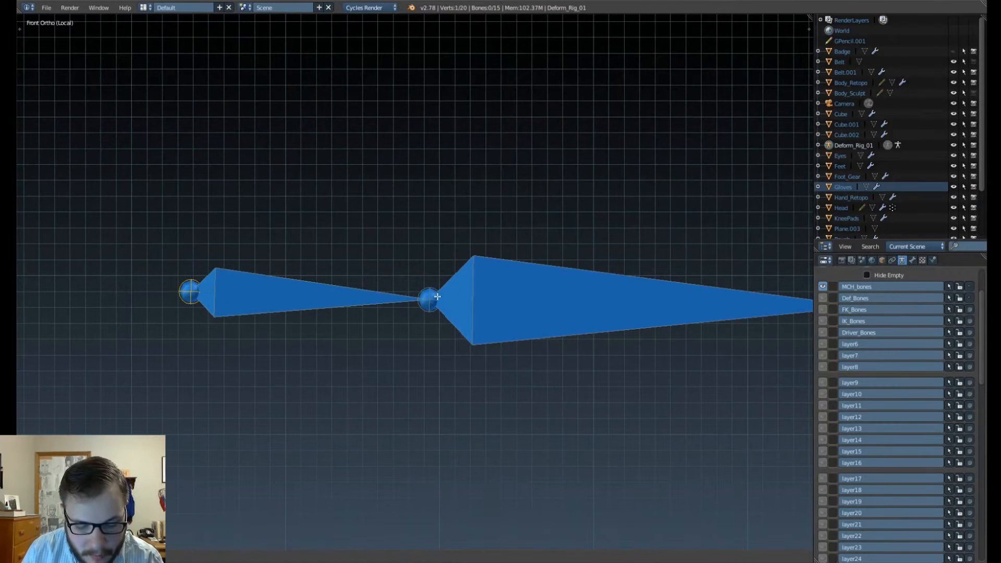
pyautogui.press('z')
pyautogui.click(433, 298)
pyautogui.scroll(-4, 432, 281)
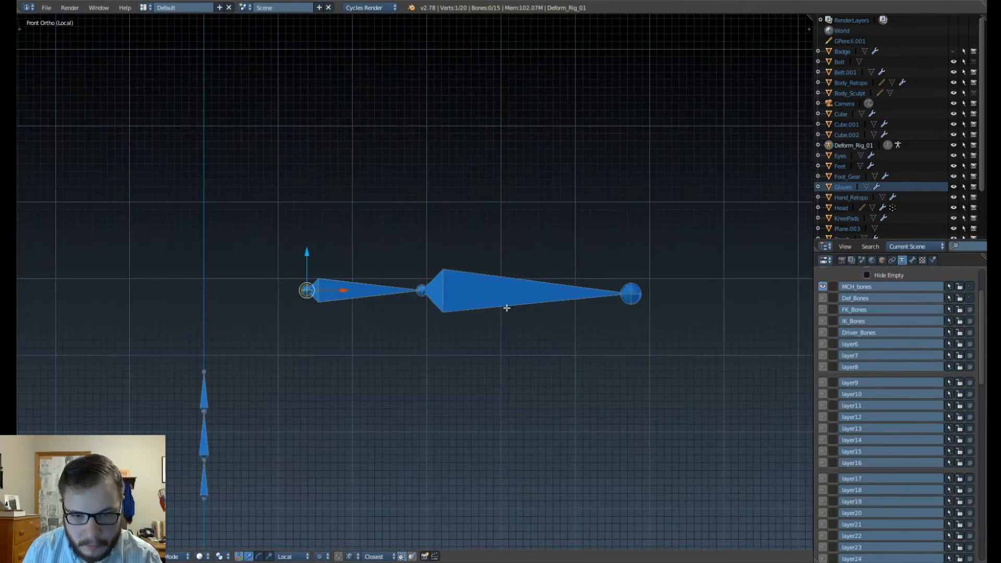
pyautogui.press('KP_Divide')
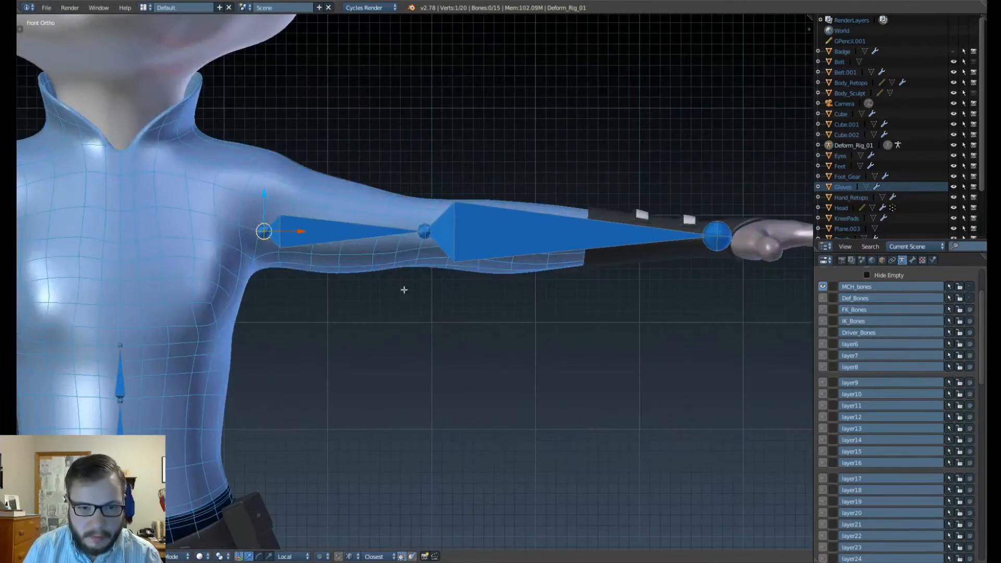
# Select both the forearm and upper arm bones in top view and shift them slightly forward along Y within the arm.
pyautogui.scroll(-6, 388, 210)
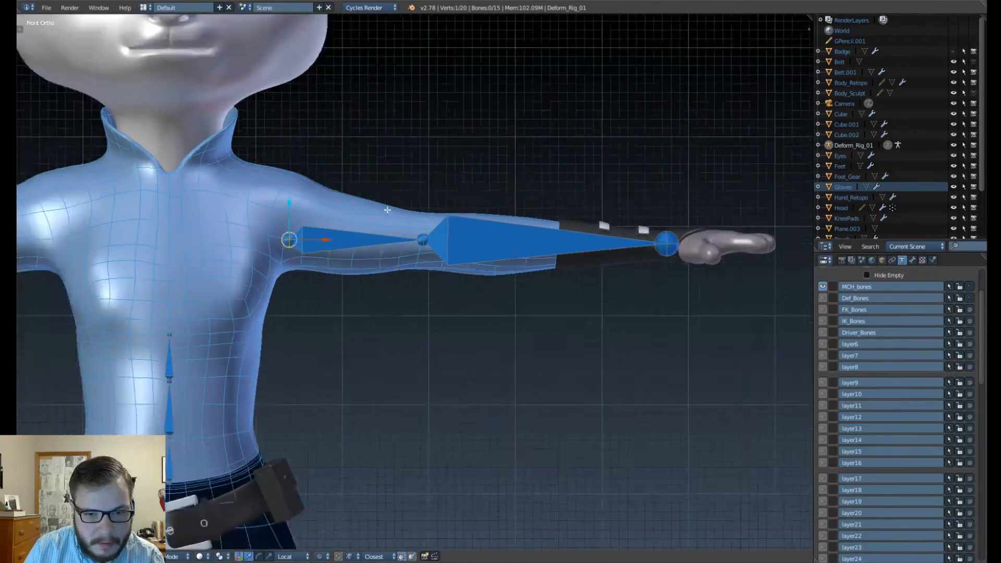
pyautogui.moveTo(388, 209); pyautogui.dragTo(429, 300, button='middle')
pyautogui.press('KP_7')
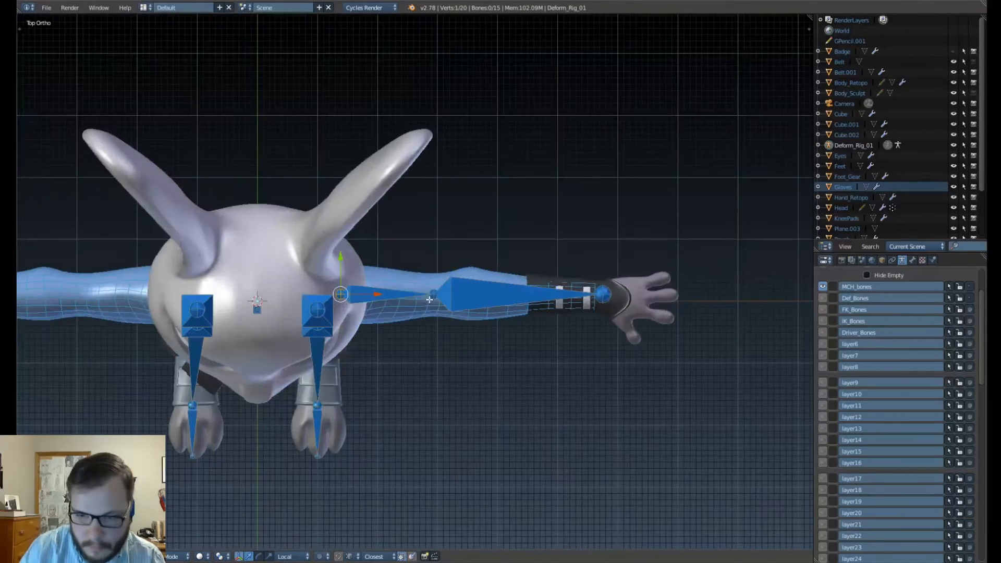
pyautogui.scroll(3, 429, 300)
pyautogui.keyDown('shift'); pyautogui.moveTo(726, 326); pyautogui.dragTo(545, 292, button='middle'); pyautogui.keyUp('shift')
pyautogui.scroll(2, 576, 278)
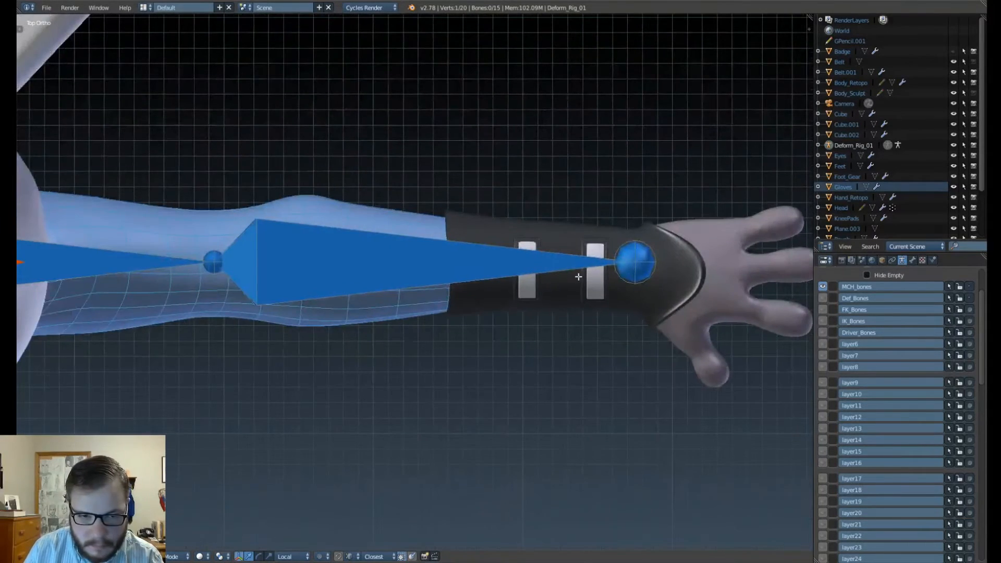
pyautogui.scroll(-1, 577, 278)
pyautogui.rightClick(432, 255)
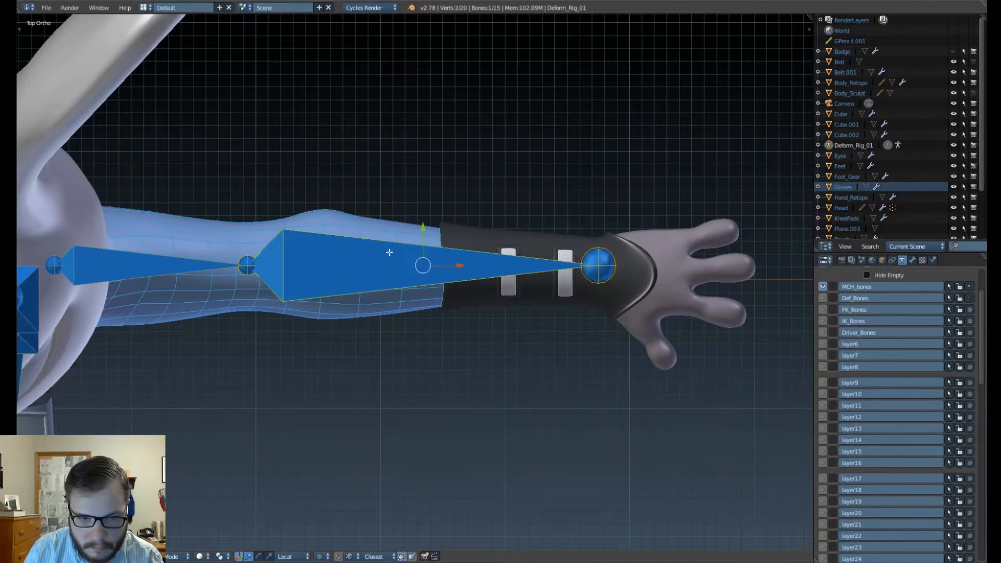
pyautogui.keyDown('shift'); pyautogui.rightClick(177, 267); pyautogui.keyUp('shift')
pyautogui.moveTo(304, 227); pyautogui.dragTo(304, 235)
# Extrude a hand bone from the forearm bone's tip along X, from the left wrist to the middle of the palm.
pyautogui.keyDown('shift'); pyautogui.moveTo(589, 310); pyautogui.dragTo(344, 310, button='middle'); pyautogui.keyUp('shift')
pyautogui.scroll(3, 344, 311)
pyautogui.rightClick(305, 271)
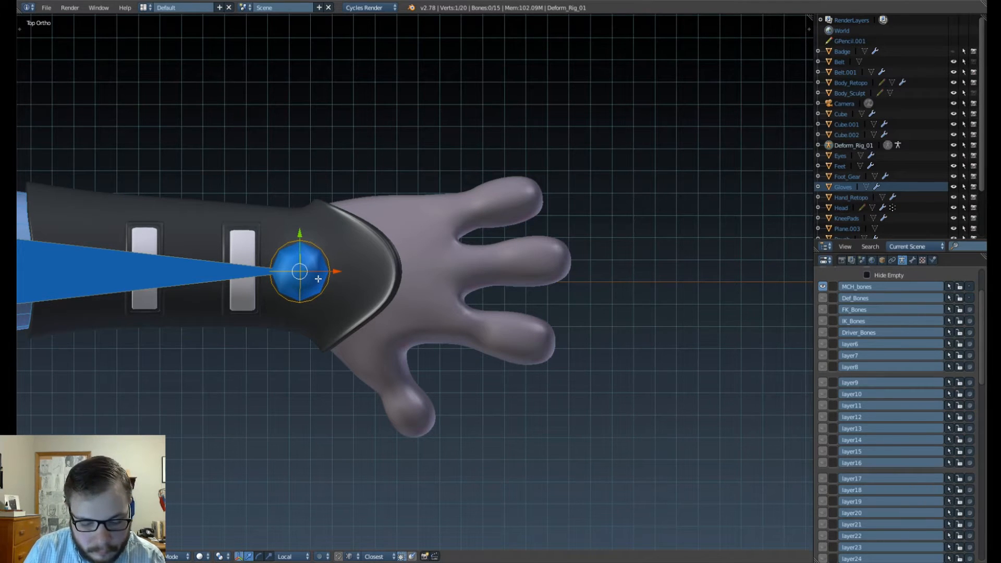
pyautogui.press('e')
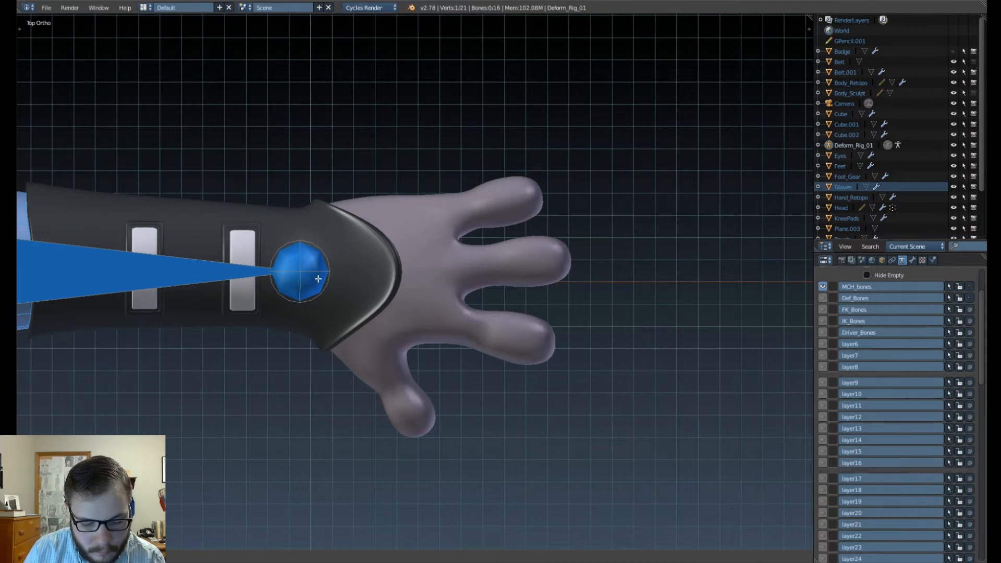
pyautogui.press('x')
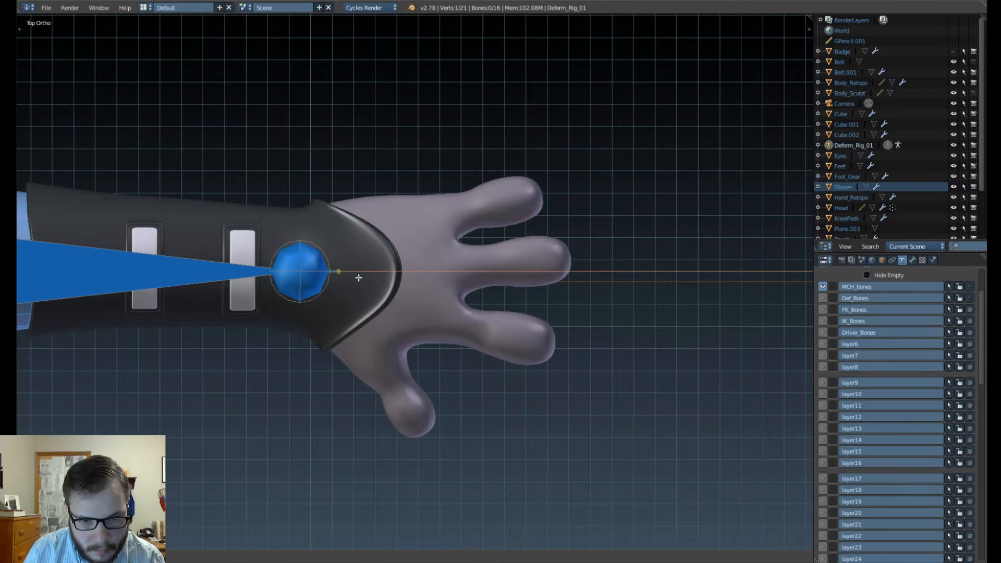
pyautogui.click(454, 291)
pyautogui.press('Tab')
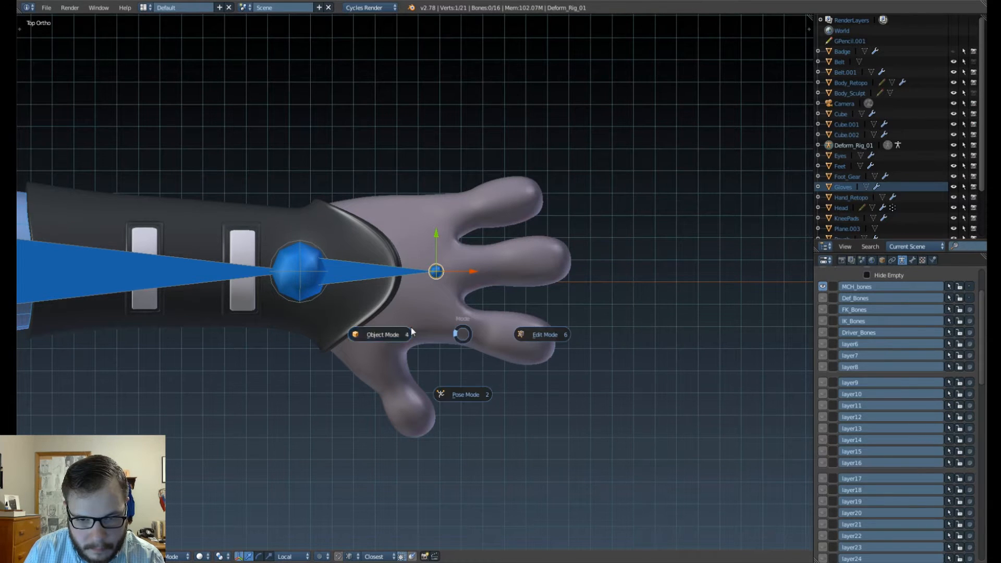
pyautogui.click(411, 331)
pyautogui.rightClick(453, 324)
pyautogui.scroll(-5, 329, 283)
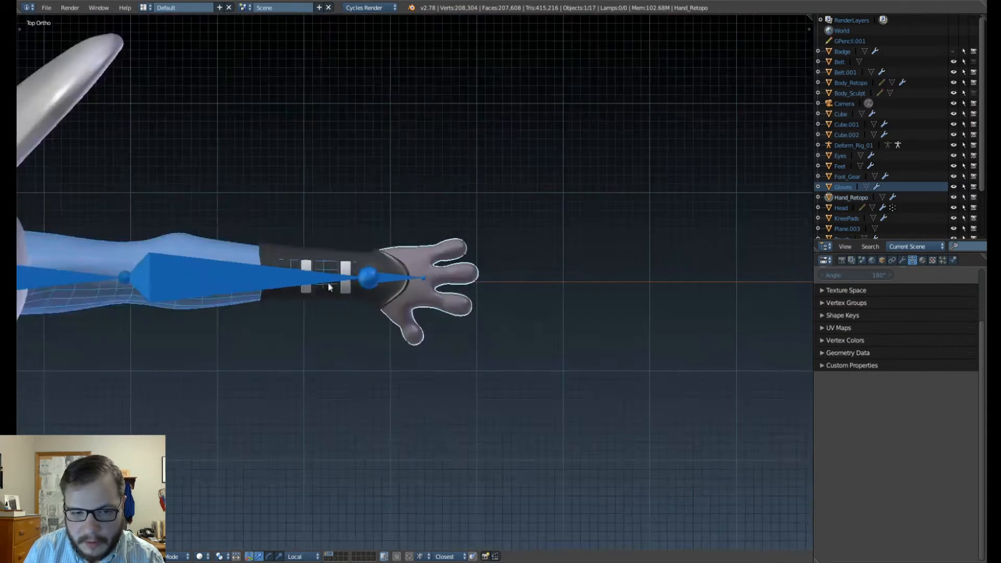
pyautogui.keyDown('shift'); pyautogui.moveTo(289, 292); pyautogui.dragTo(499, 295, button='middle'); pyautogui.keyUp('shift')
pyautogui.scroll(3, 308, 289)
pyautogui.keyDown('shift'); pyautogui.moveTo(308, 289); pyautogui.dragTo(390, 288, button='middle'); pyautogui.keyUp('shift')
pyautogui.rightClick(262, 280)
pyautogui.press('Tab')
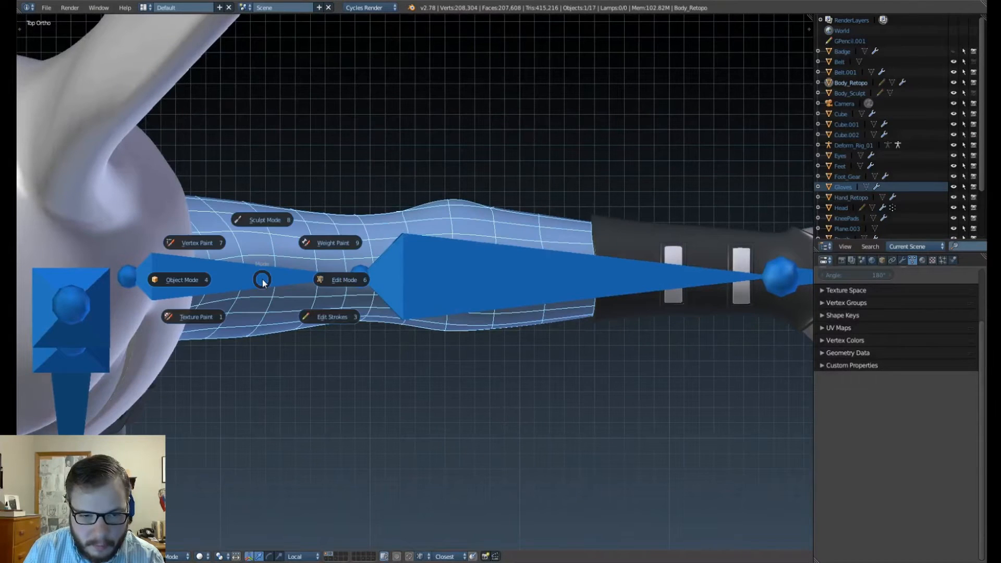
pyautogui.press('Escape')
pyautogui.rightClick(260, 279)
pyautogui.press('Tab')
pyautogui.click(330, 345)
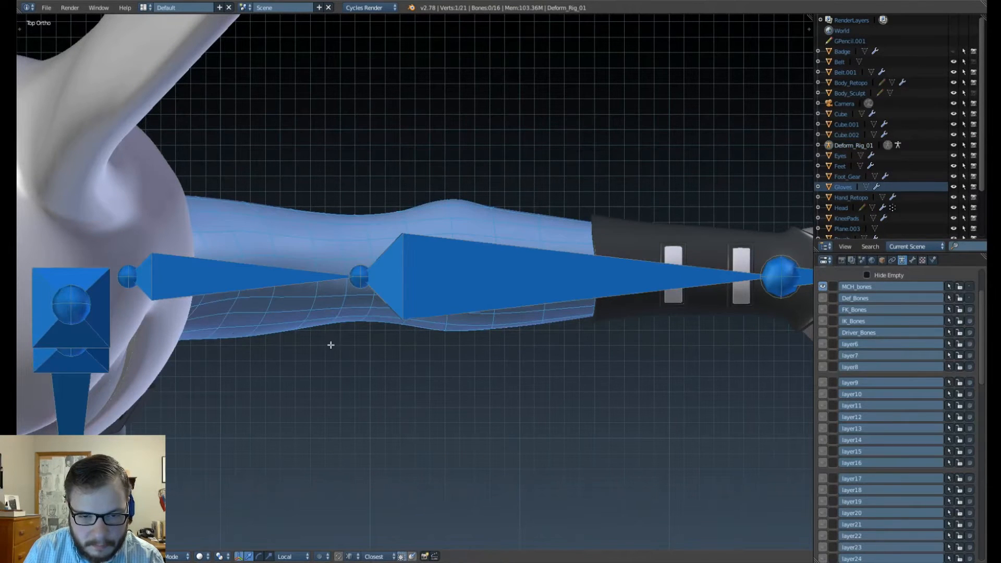
# Rename the left upper arm bone to MCH_Shoulder_01.L.
pyautogui.moveTo(296, 297); pyautogui.dragTo(310, 264, button='middle')
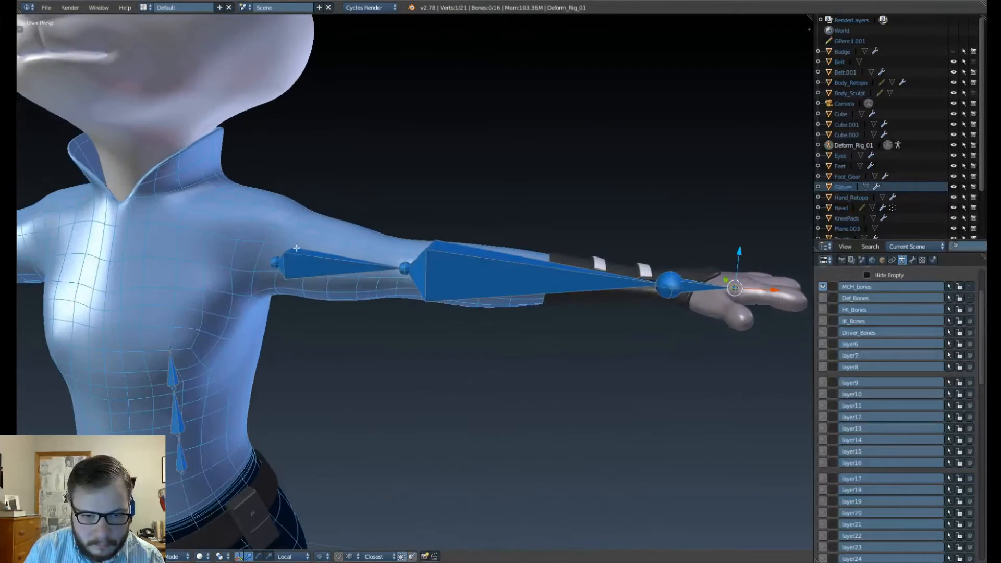
pyautogui.rightClick(310, 263)
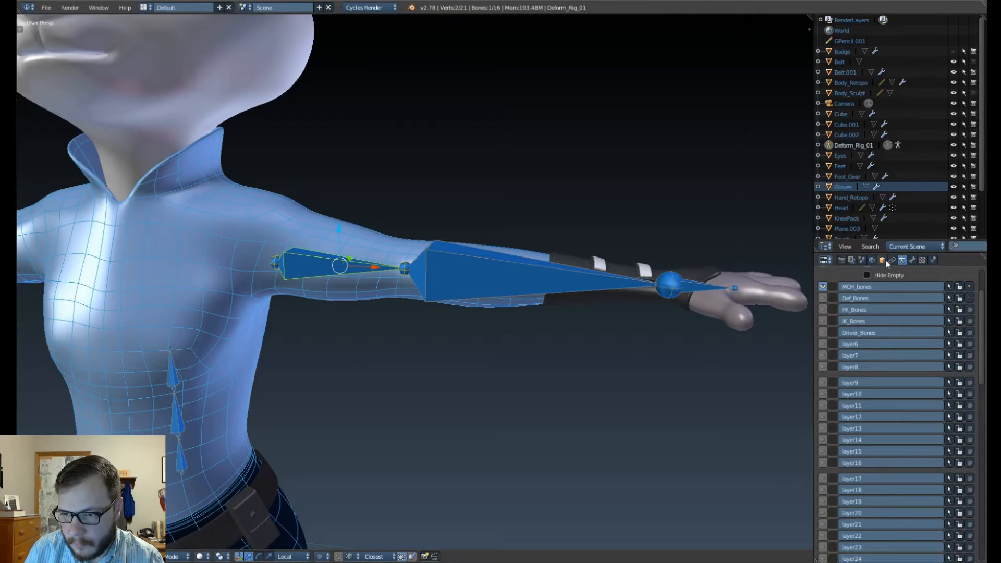
pyautogui.press('n')
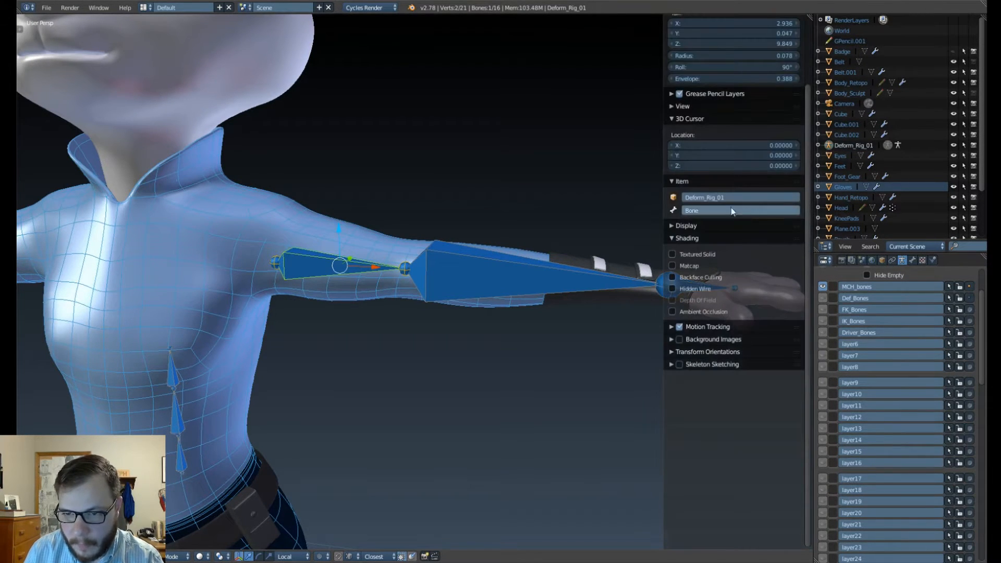
pyautogui.click(775, 210)
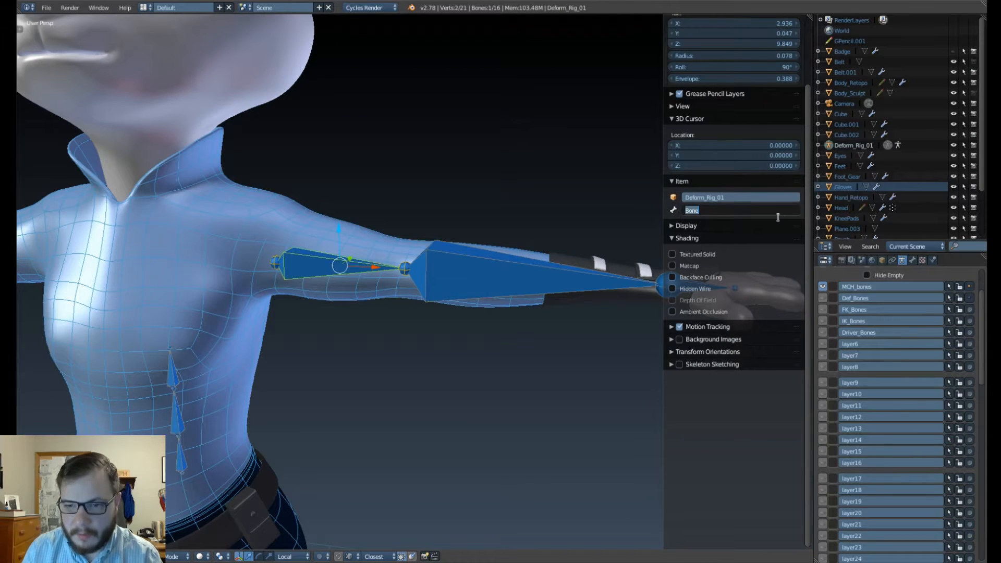
pyautogui.press('BackSpace')
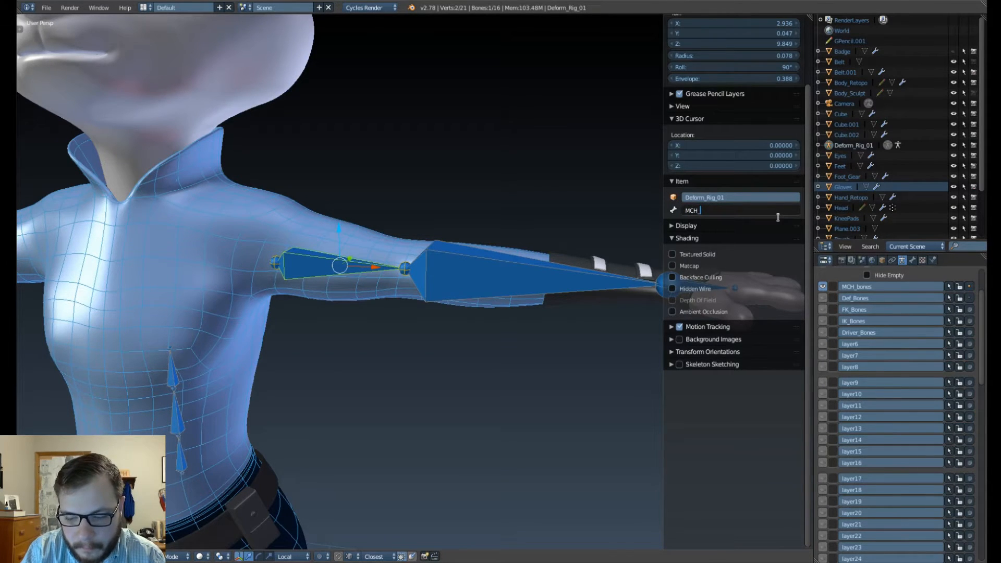
pyautogui.write('MCH_Bicep')
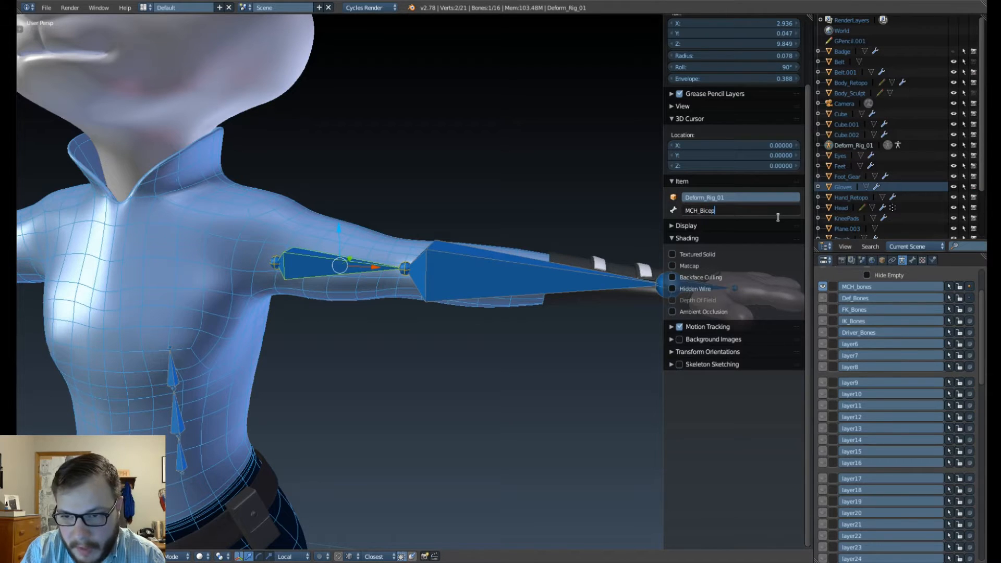
pyautogui.press('BackSpace')
pyautogui.press('BackSpace')
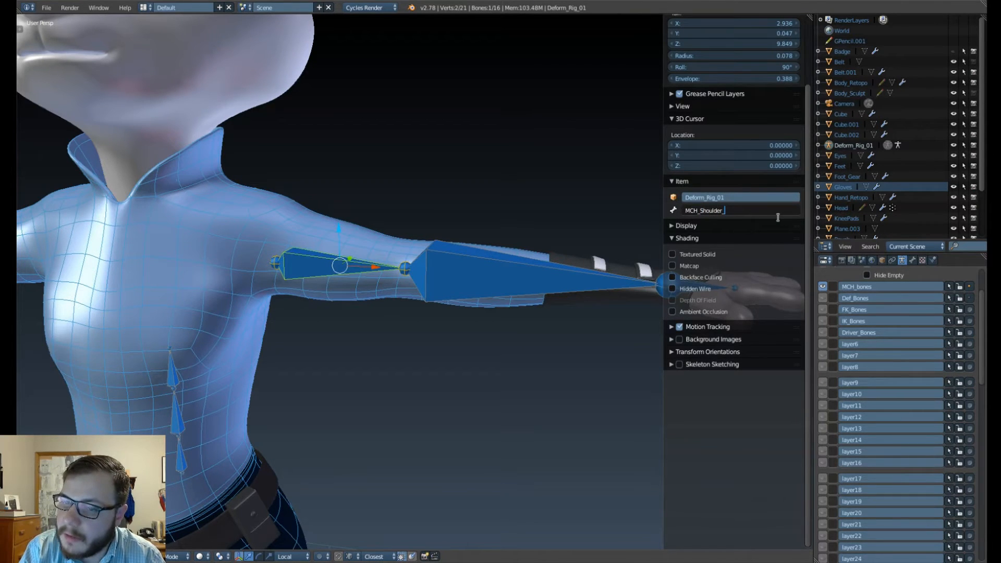
pyautogui.write('01')
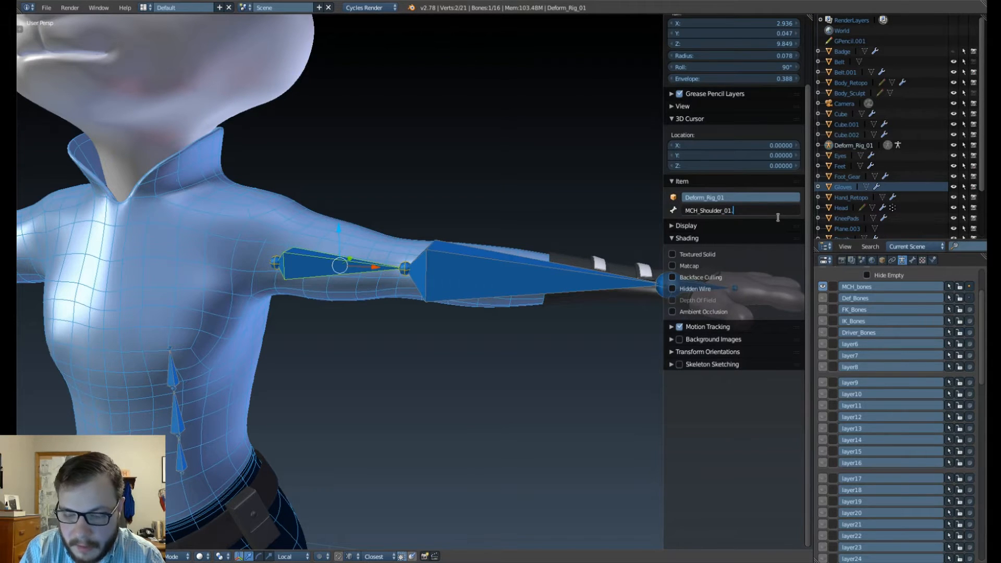
pyautogui.write('.L')
pyautogui.press('Return')
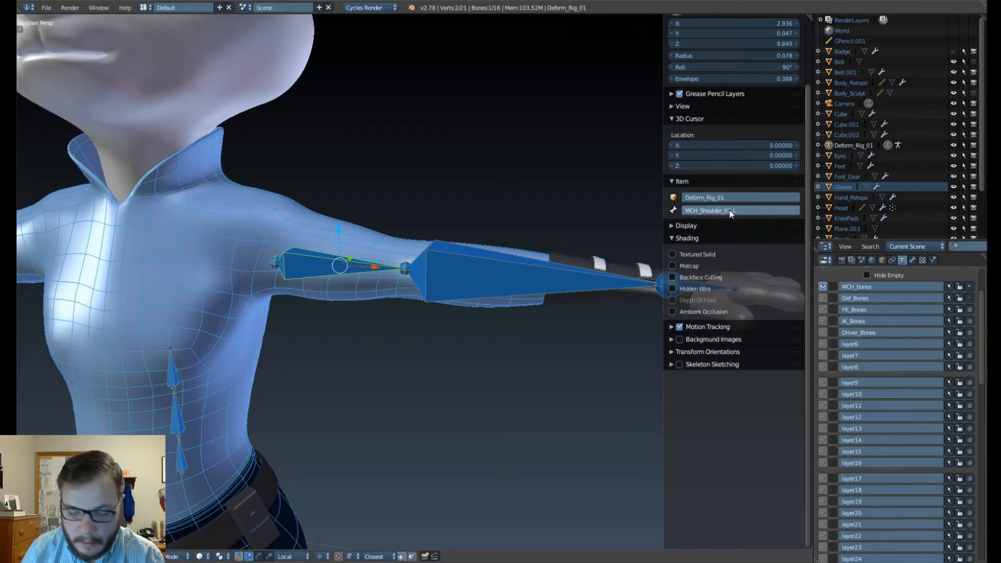
# Rename the left forearm bone to MCH_Forearm_01.L.
pyautogui.rightClick(504, 276)
pyautogui.click(720, 210)
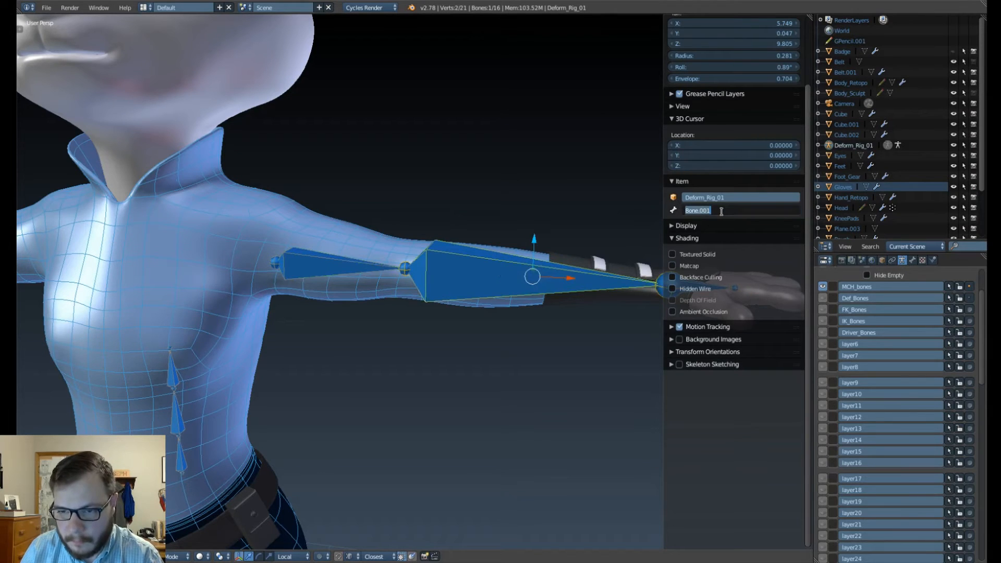
pyautogui.write('MCH_Shoulder_01.L')
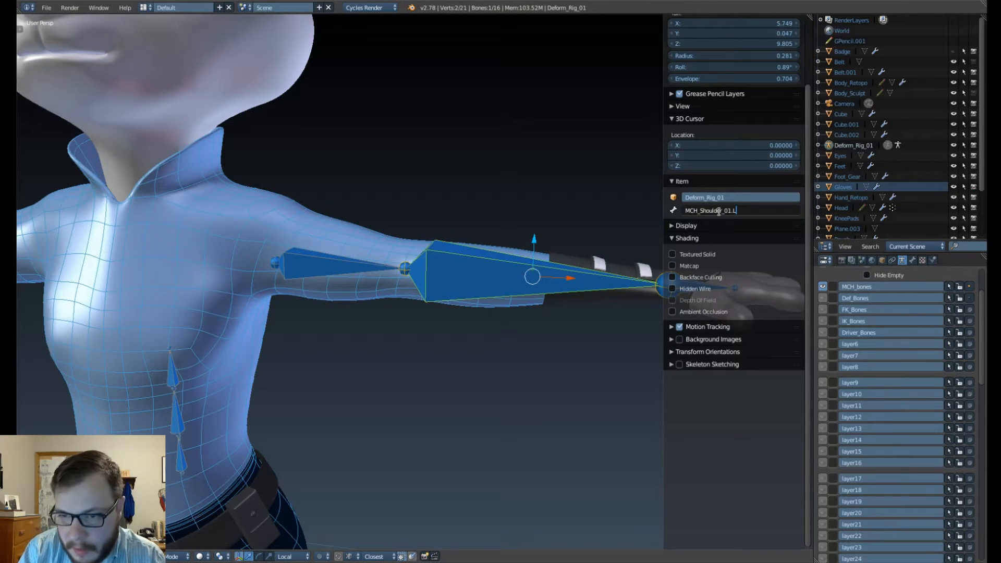
pyautogui.press('BackSpace')
pyautogui.press('BackSpace')
pyautogui.press('BackSpace')
pyautogui.press('BackSpace')
pyautogui.press('BackSpace')
pyautogui.press('BackSpace')
pyautogui.press('BackSpace')
pyautogui.press('BackSpace')
pyautogui.press('BackSpace')
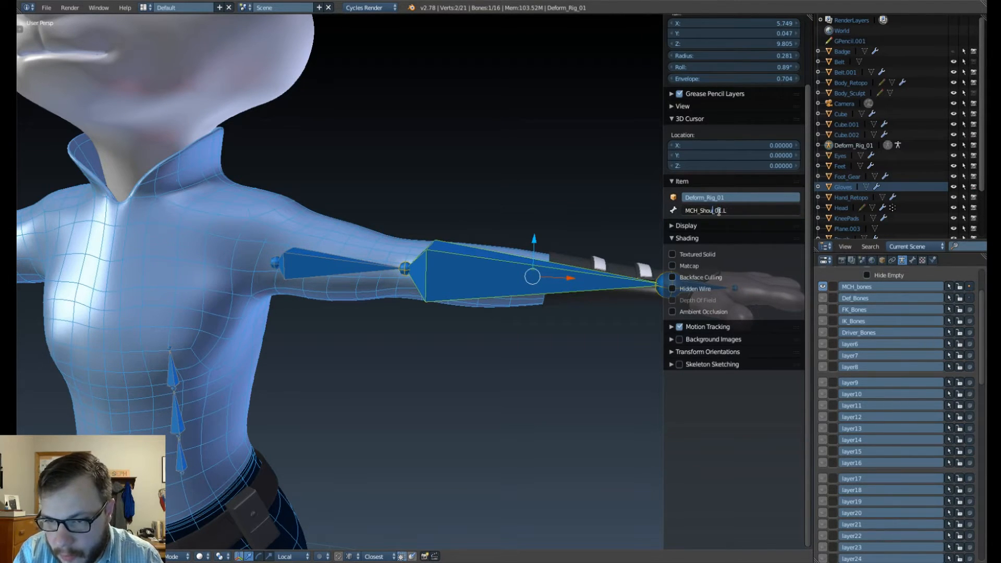
pyautogui.write('Forearm_')
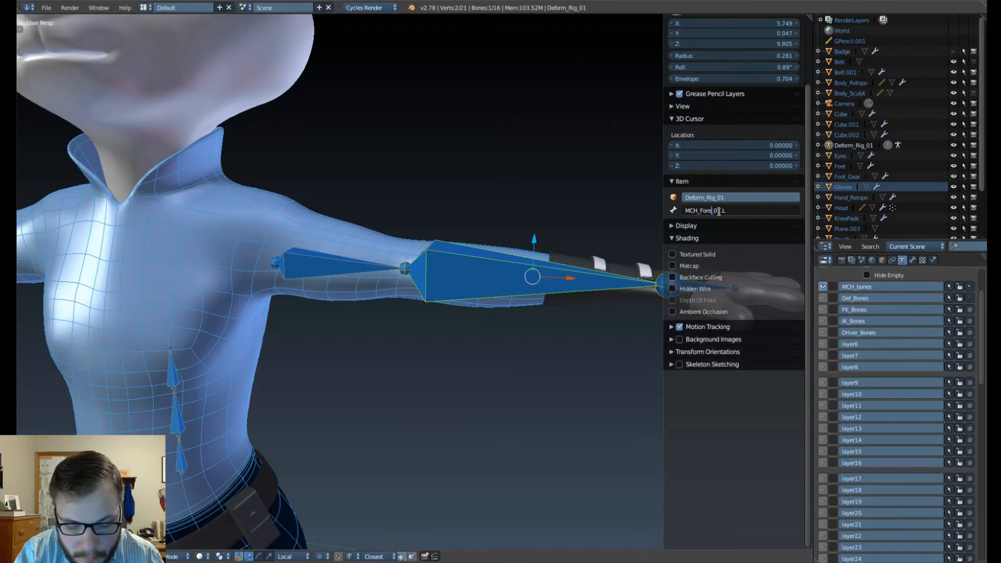
pyautogui.press('Return')
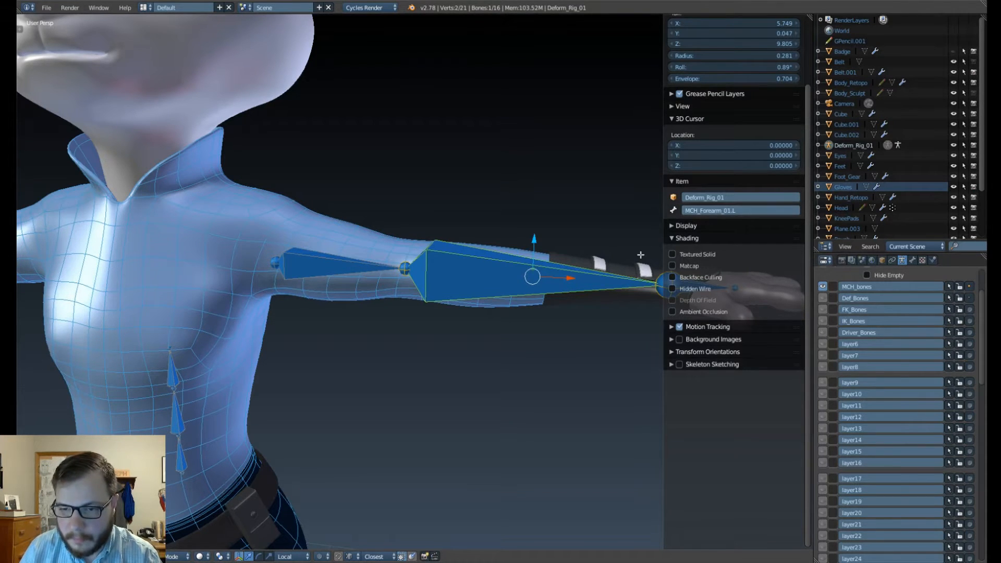
# Rename the left hand bone to MCH_Hand_01.L.
pyautogui.press('KP_Decimal')
pyautogui.rightClick(524, 278)
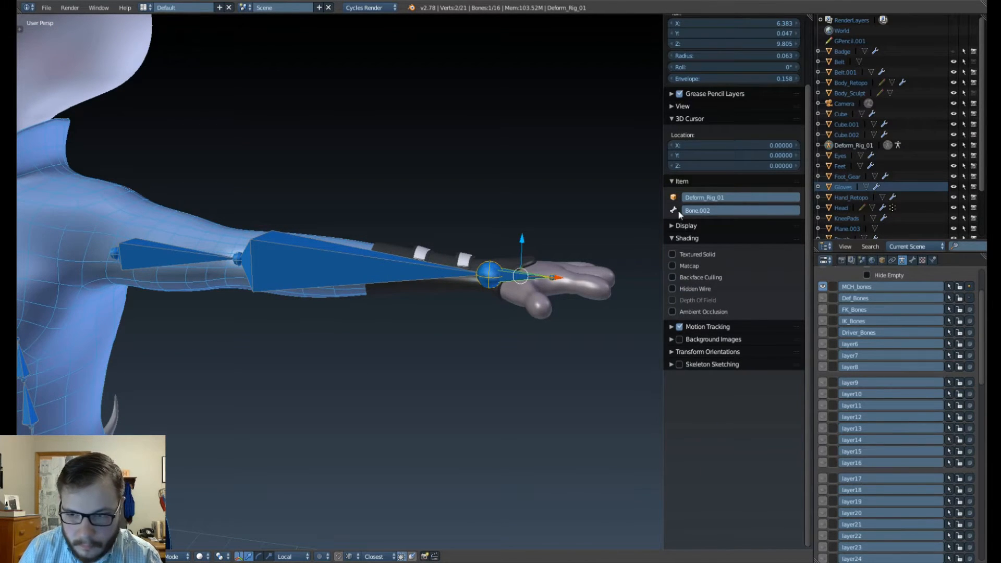
pyautogui.click(796, 209)
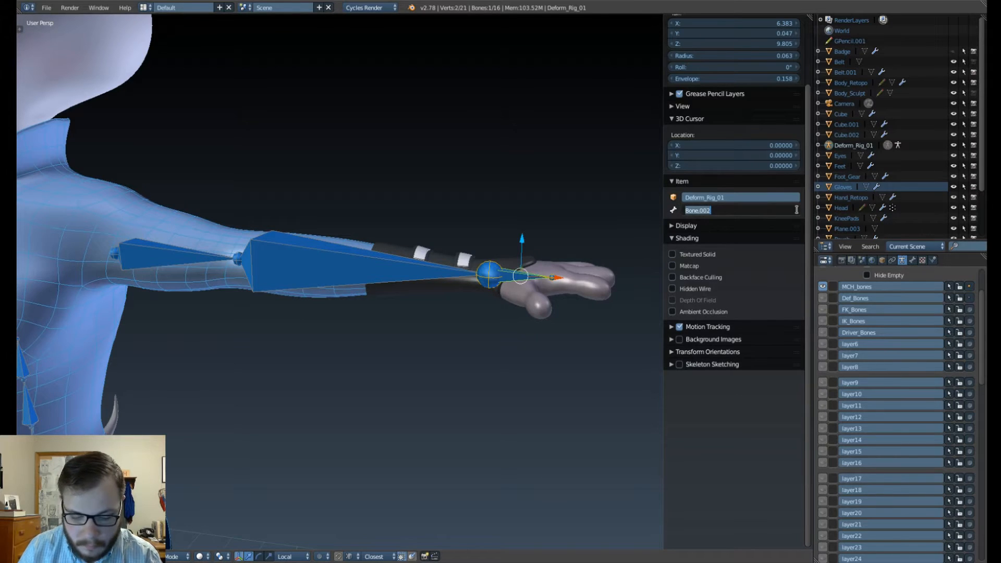
pyautogui.write('MCH_Shoulder_01.L')
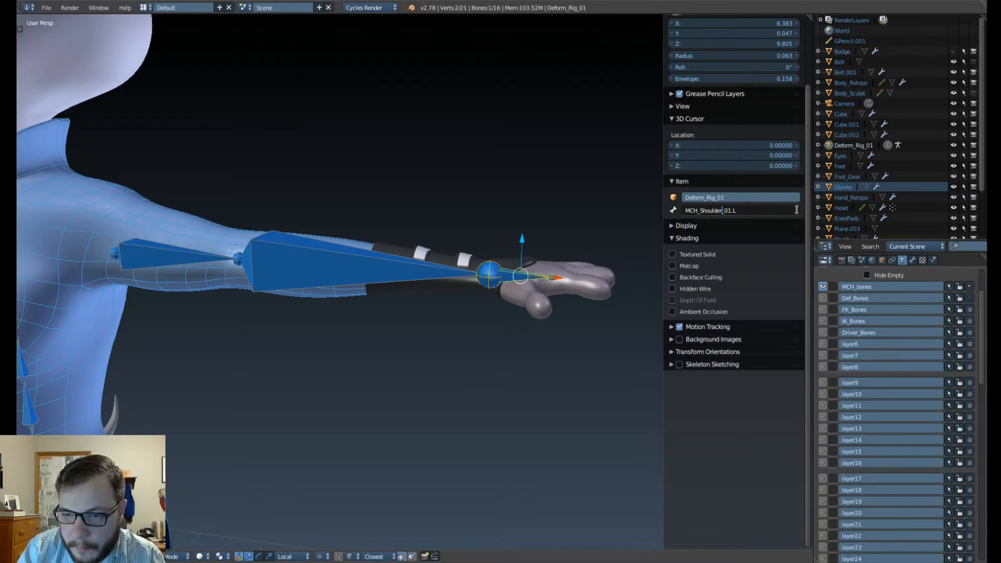
pyautogui.press('BackSpace')
pyautogui.press('BackSpace')
pyautogui.press('BackSpace')
pyautogui.press('BackSpace')
pyautogui.press('BackSpace')
pyautogui.press('BackSpace')
pyautogui.press('BackSpace')
pyautogui.press('BackSpace')
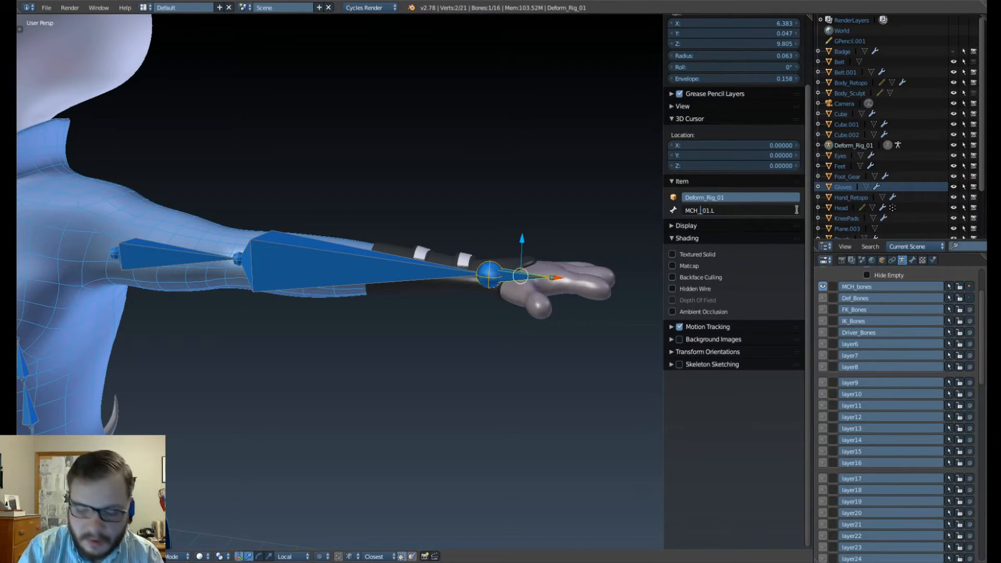
pyautogui.write('Hand')
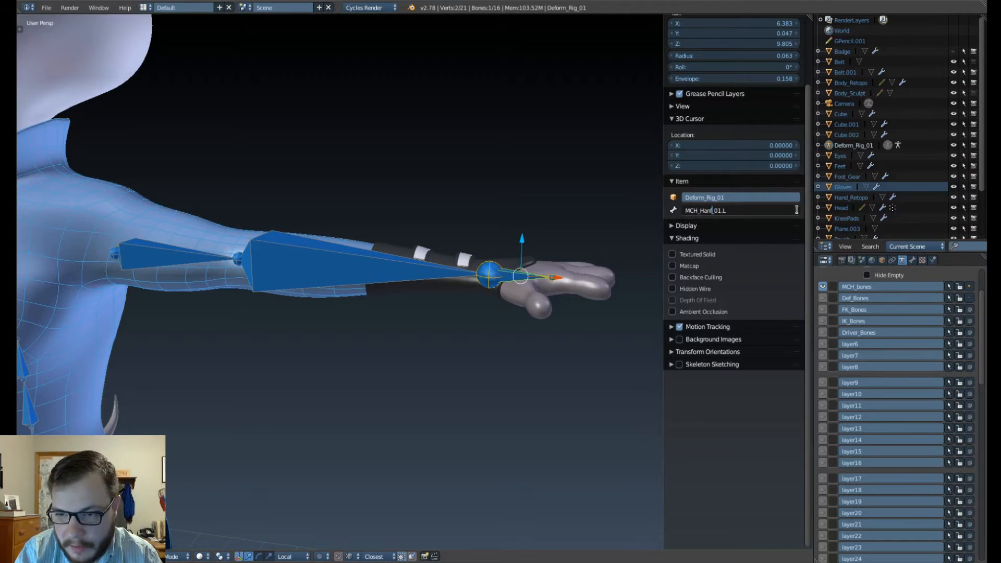
pyautogui.press('Return')
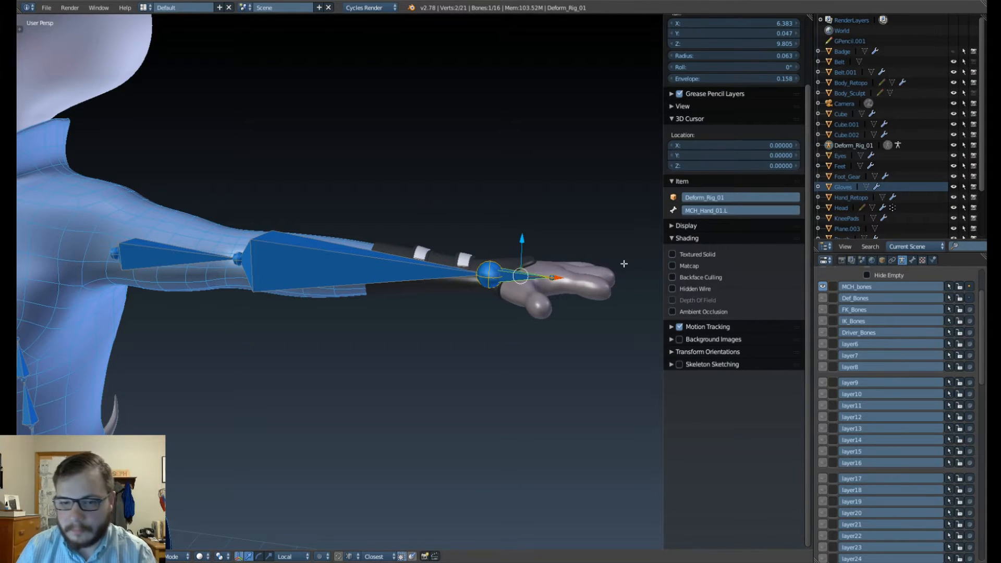
# Duplicate the hand bone in top view and place the copy over the outermost finger, opposite the thumb.
pyautogui.scroll(-4, 326, 215)
pyautogui.moveTo(326, 215); pyautogui.dragTo(333, 308, button='middle')
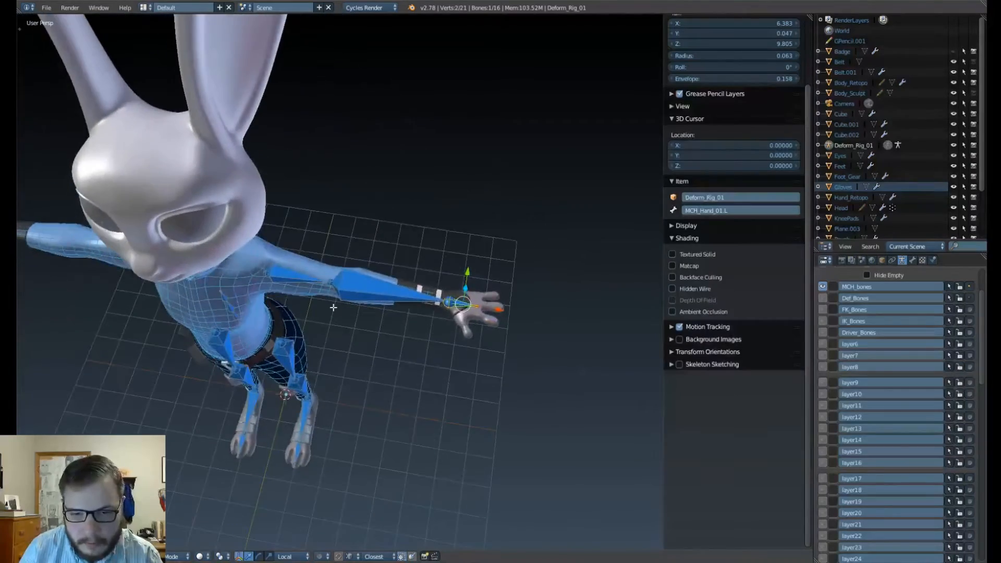
pyautogui.press('KP_7')
pyautogui.scroll(7, 333, 308)
pyautogui.scroll(6, 174, 299)
pyautogui.keyDown('shift'); pyautogui.moveTo(624, 391); pyautogui.dragTo(690, 257, button='middle'); pyautogui.keyUp('shift')
pyautogui.keyDown('shift'); pyautogui.moveTo(277, 223); pyautogui.dragTo(389, 313, button='middle'); pyautogui.keyUp('shift')
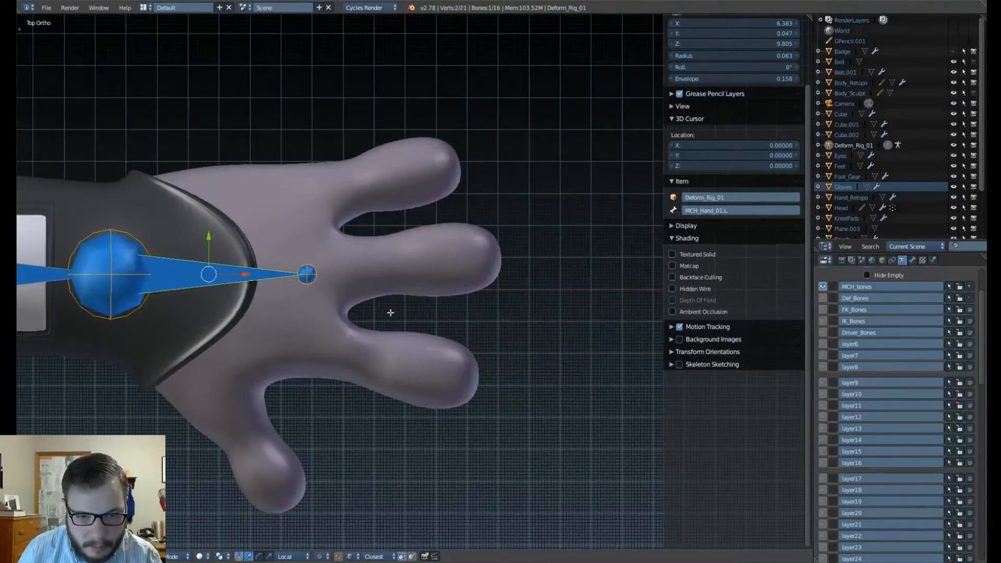
pyautogui.hotkey('shift', 'd')
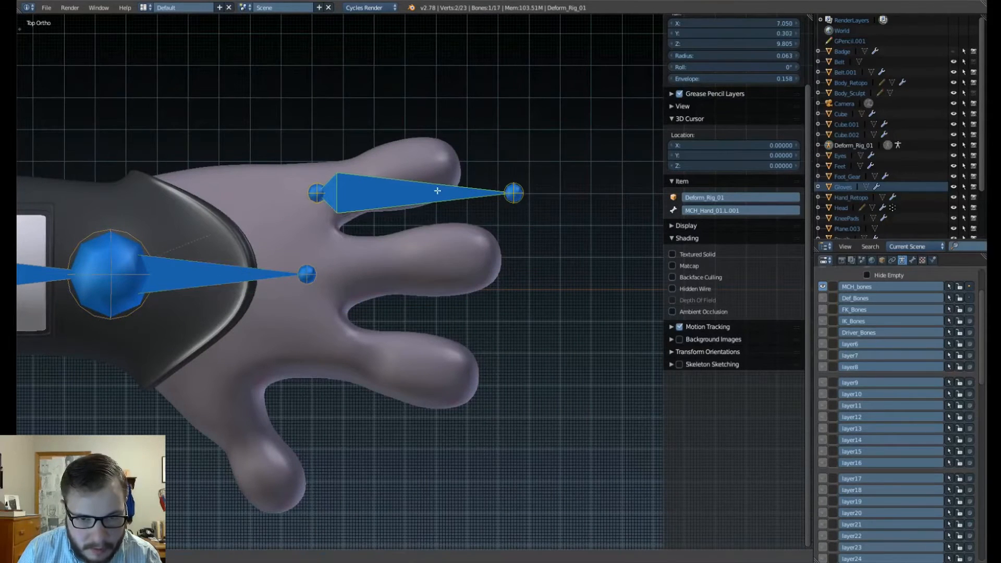
pyautogui.click(448, 189)
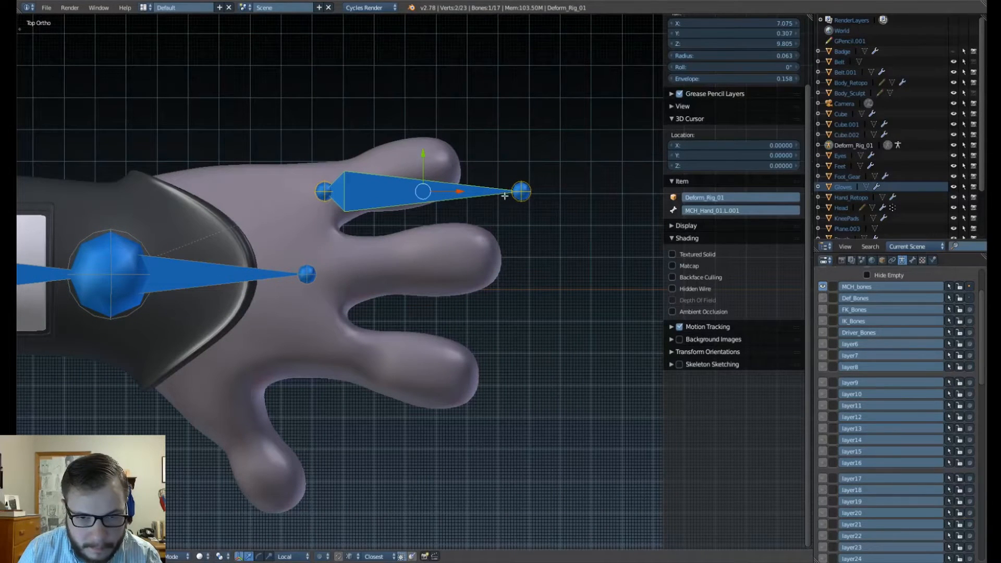
# Fit the duplicated bone to the outermost finger by moving its tip to the fingertip and adjusting its root near the knuckle.
pyautogui.rightClick(522, 193)
pyautogui.press('g')
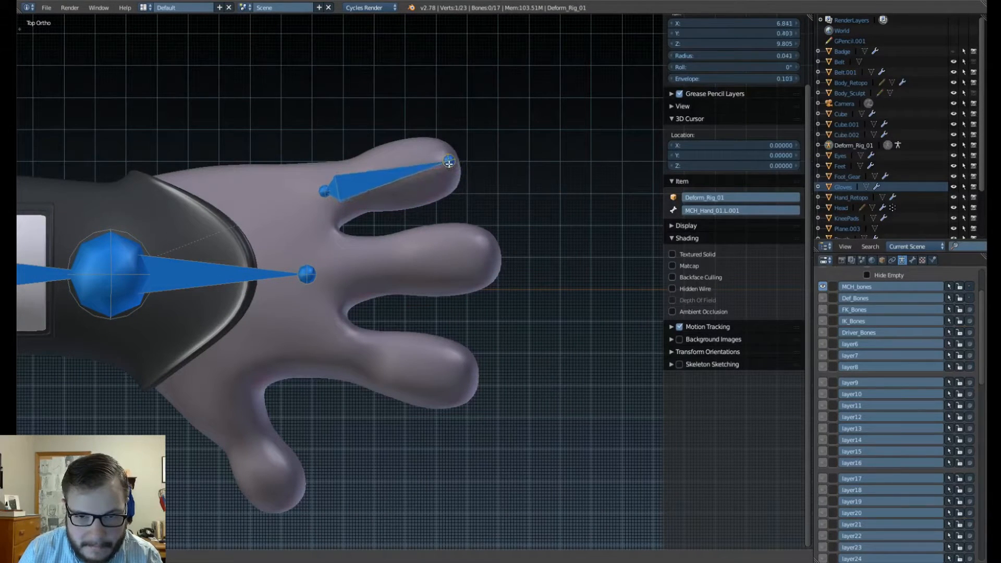
pyautogui.click(448, 161)
pyautogui.moveTo(324, 196); pyautogui.dragTo(321, 201, button='right')
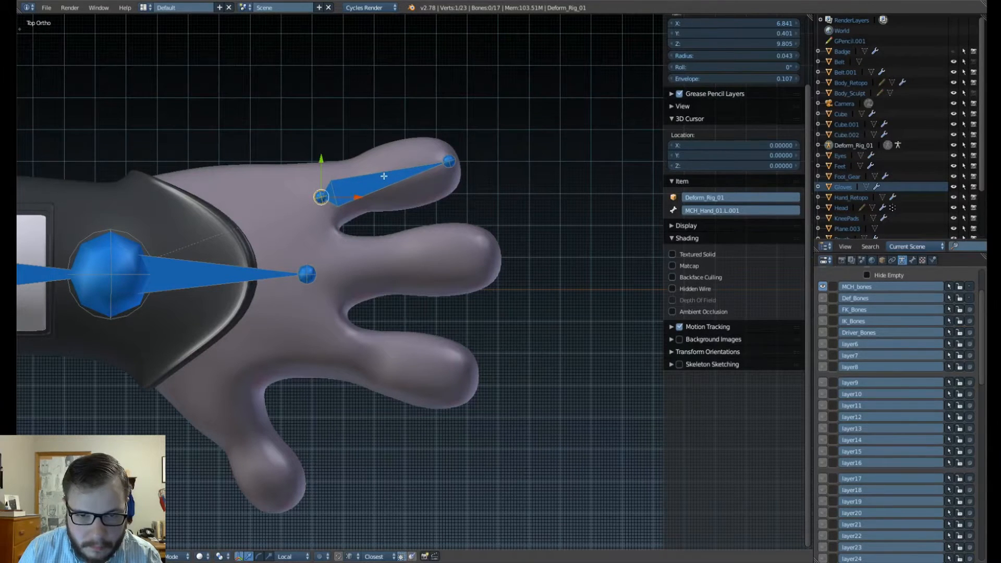
# Select the outermost finger's bone together with MCH_Hand_01.L, making the hand bone the active one.
pyautogui.rightClick(244, 288)
pyautogui.rightClick(399, 179)
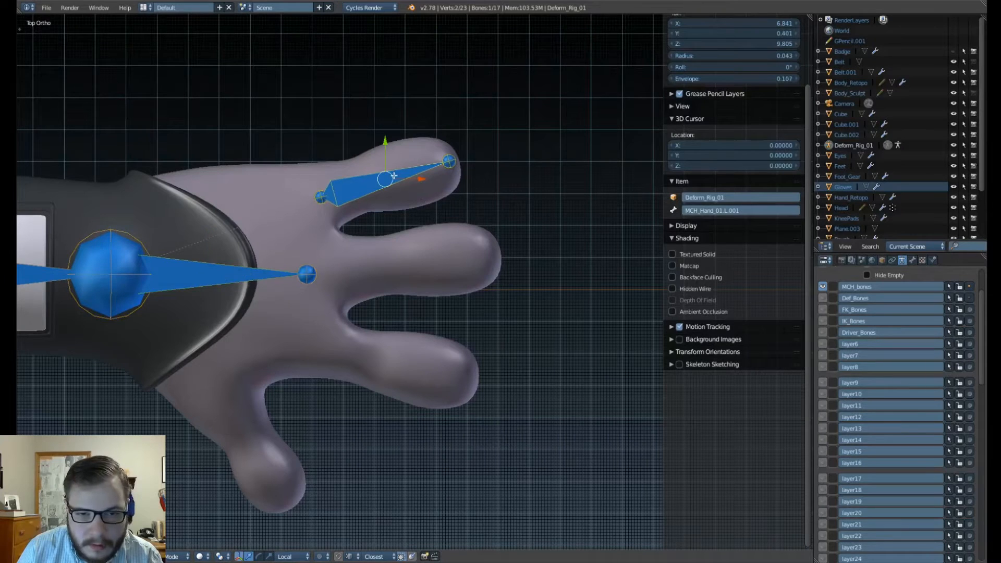
pyautogui.keyDown('shift'); pyautogui.rightClick(218, 279); pyautogui.keyUp('shift')
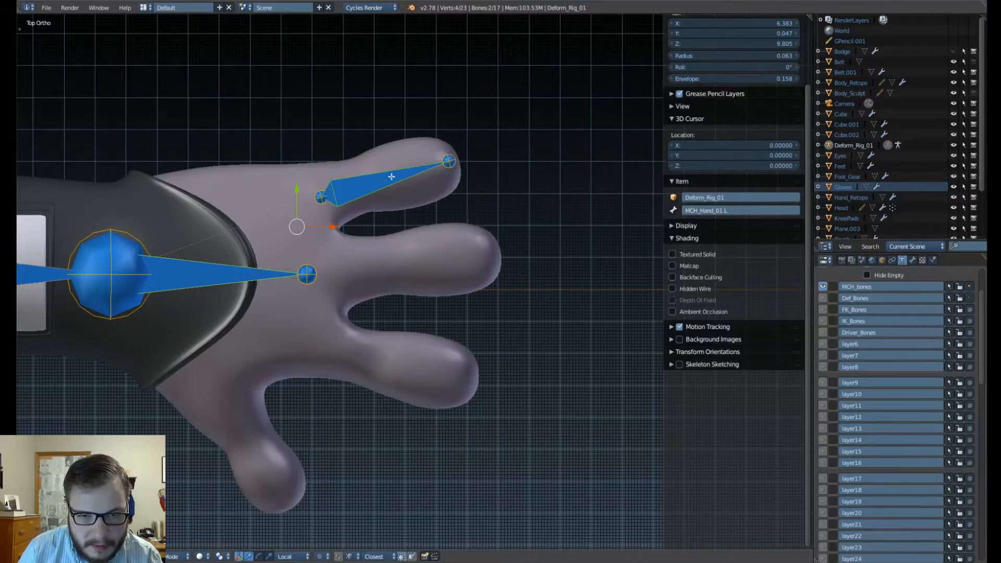
# Try to parent the finger bone to the hand bone as Connected, and undo the parenting.
pyautogui.hotkey('ctrl', 'p')
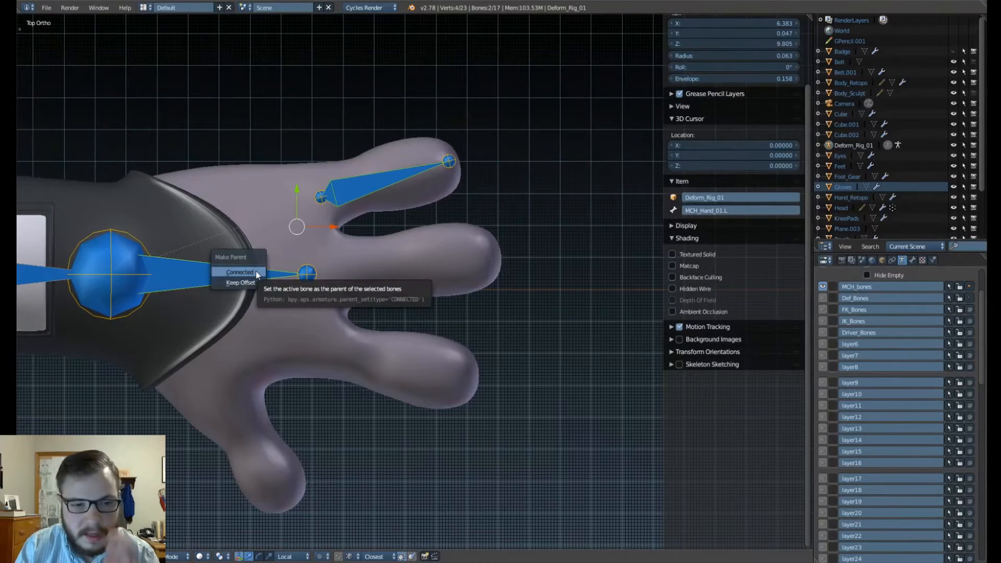
pyautogui.press('Down')
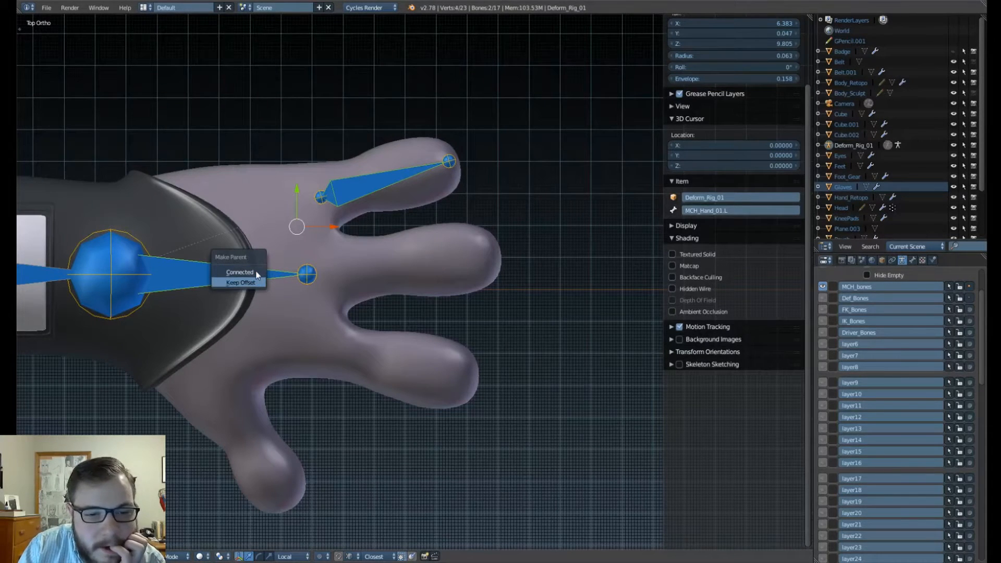
pyautogui.press('Up')
pyautogui.press('Return')
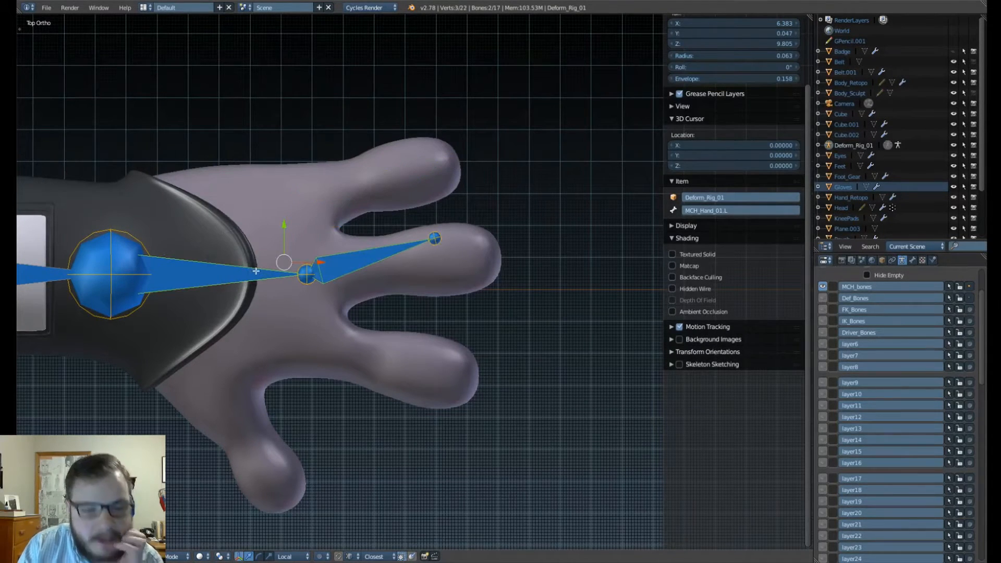
pyautogui.hotkey('ctrl', 'z')
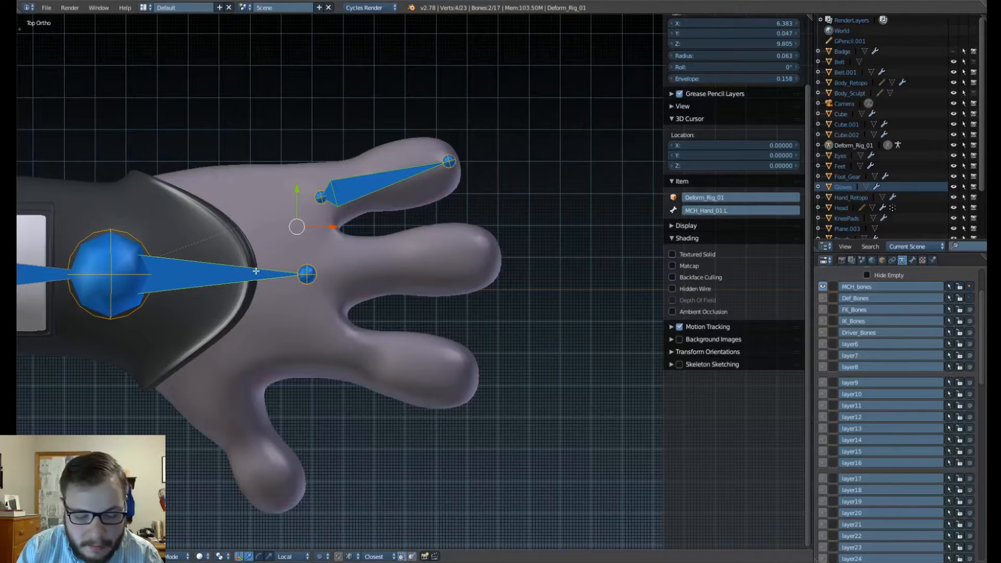
# Parent the outermost finger's bone to MCH_Hand_01.L with Keep Offset.
pyautogui.hotkey('ctrl', 'p')
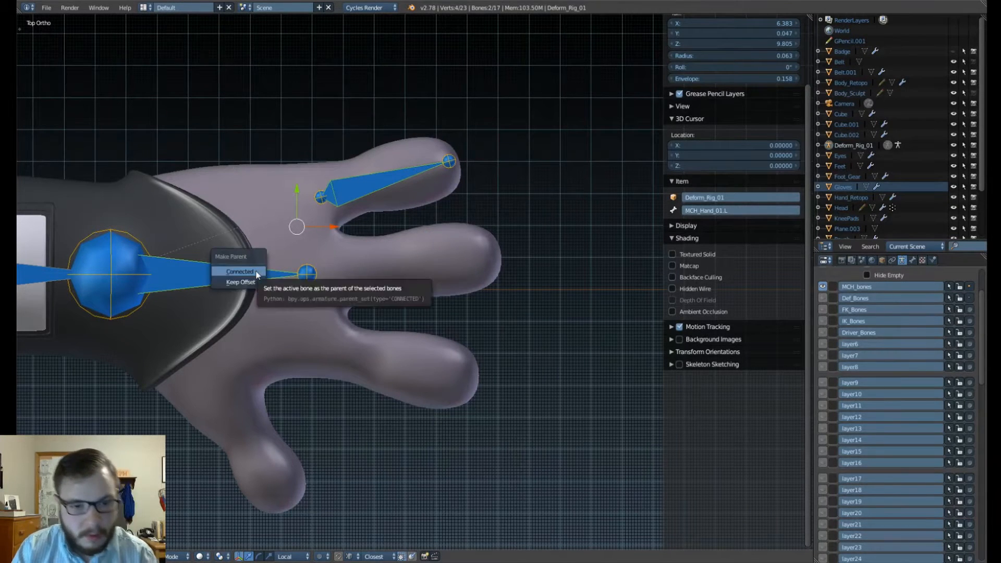
pyautogui.press('Return')
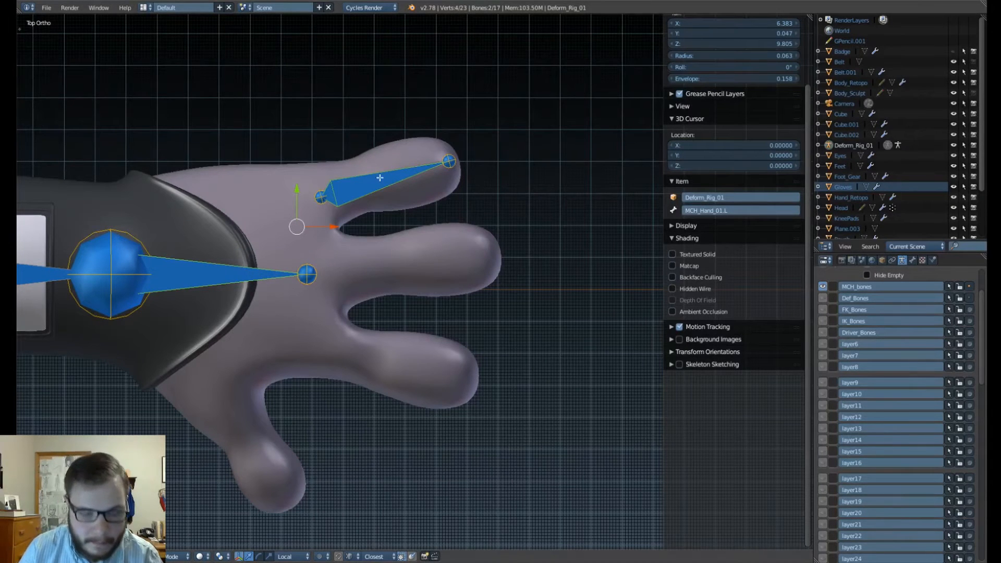
pyautogui.hotkey('shift', 'd')
pyautogui.rightClick(409, 218)
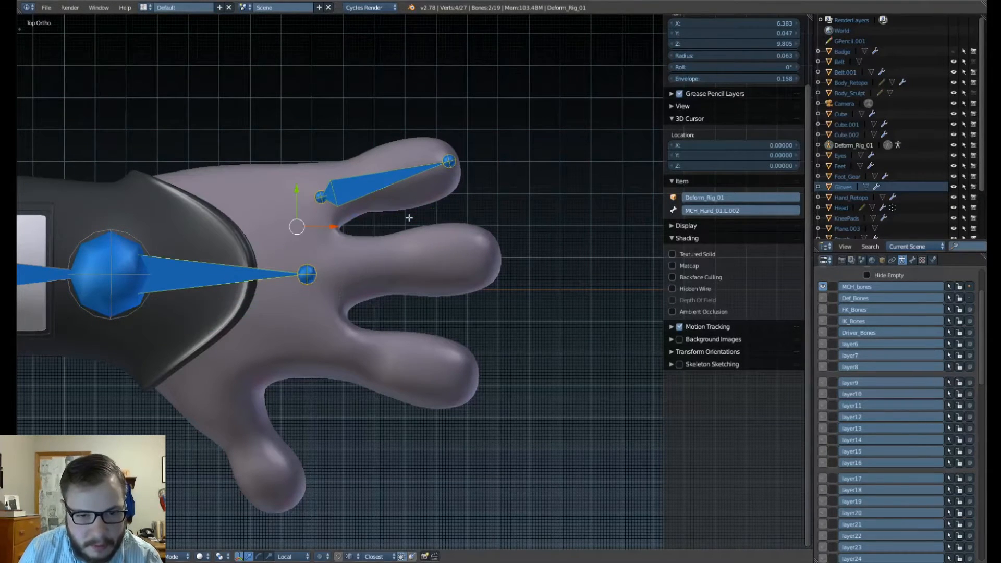
pyautogui.hotkey('ctrl', 'z')
# Duplicate only the outermost finger's bone and place the copy over the finger next to the thumb.
pyautogui.rightClick(379, 193)
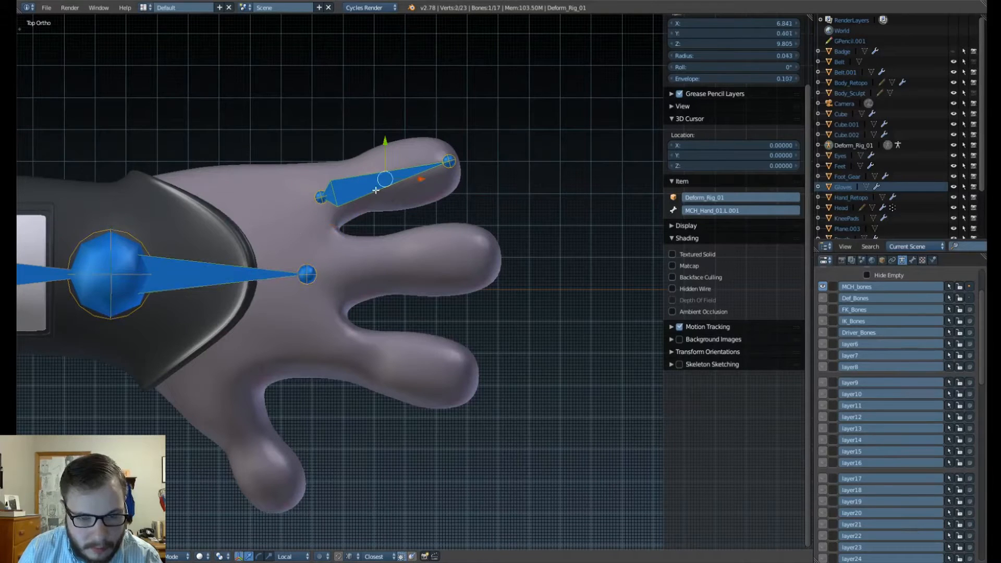
pyautogui.hotkey('shift', 'd')
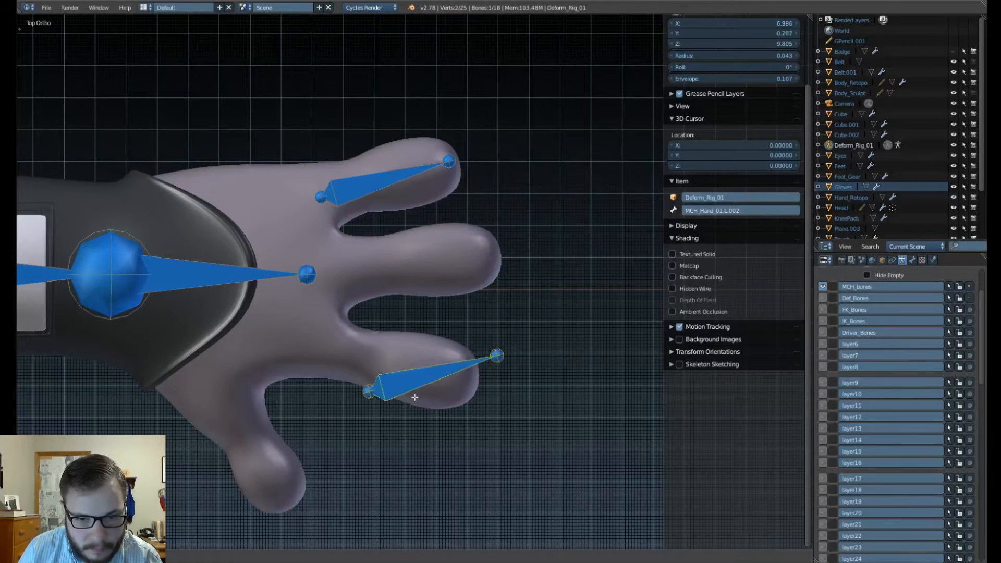
pyautogui.click(386, 361)
# Fit the copied bone to the finger beside the thumb by moving its tip to the fingertip and its root to the knuckle.
pyautogui.rightClick(464, 322)
pyautogui.press('g')
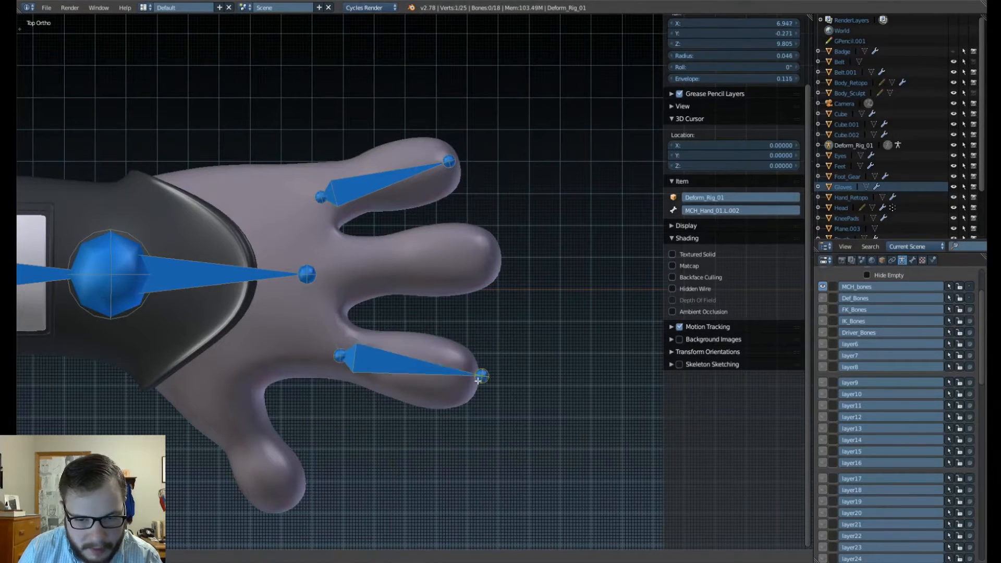
pyautogui.click(469, 390)
pyautogui.rightClick(339, 356)
pyautogui.press('g')
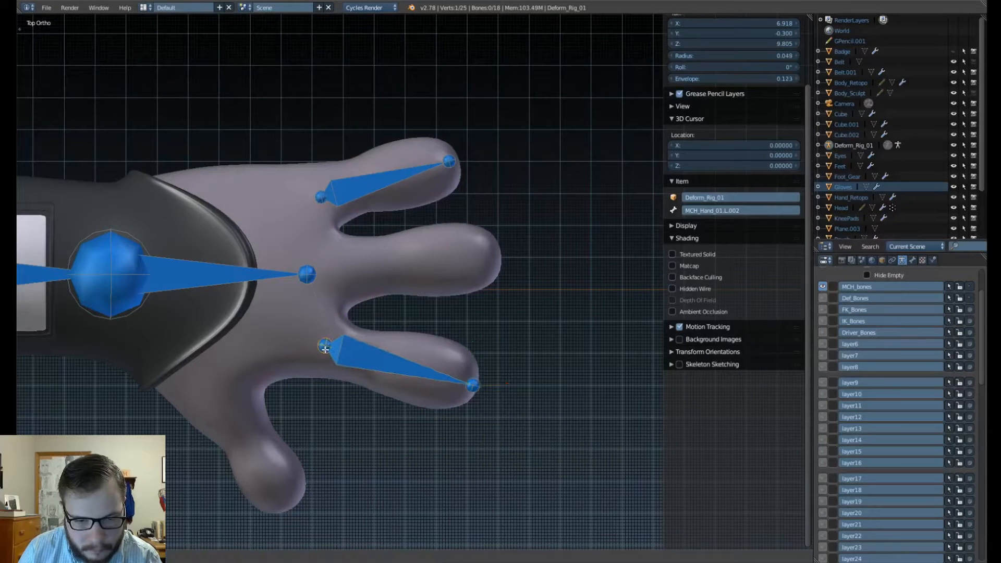
pyautogui.click(325, 349)
# Duplicate the bone of the finger beside the thumb onto the middle finger and move the copy's tip to the fingertip.
pyautogui.rightClick(392, 359)
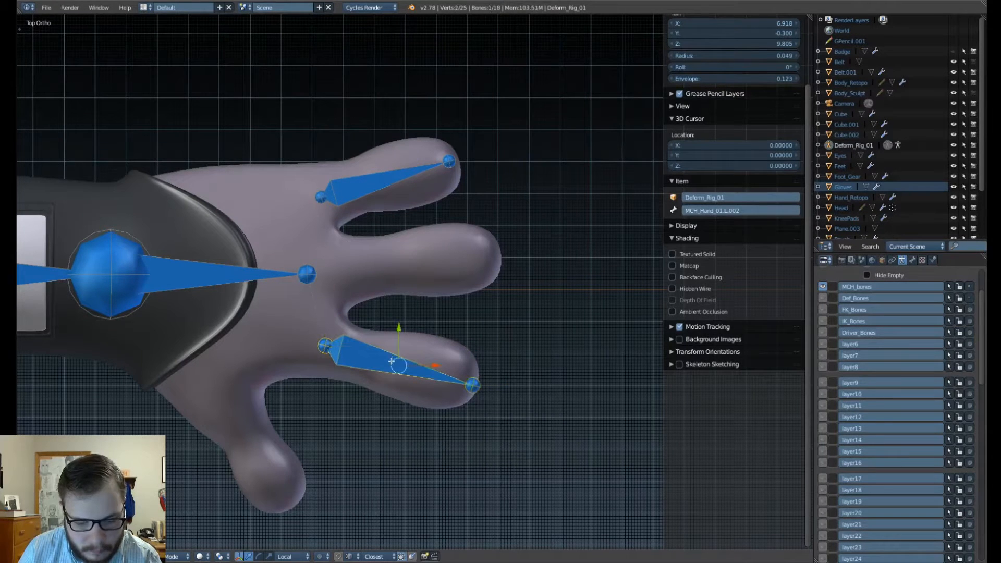
pyautogui.hotkey('shift', 'd')
pyautogui.click(411, 283)
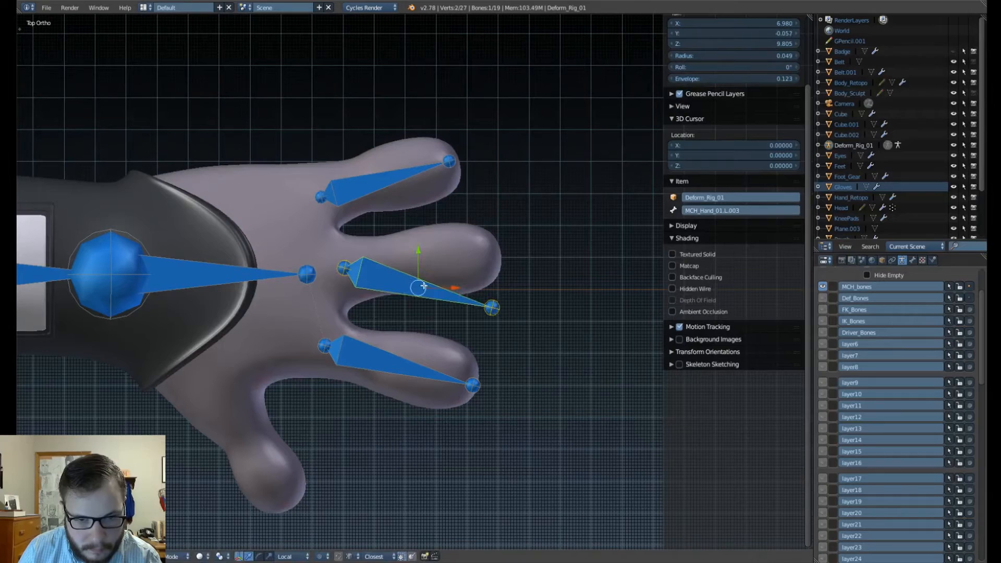
pyautogui.press('g')
pyautogui.click(501, 313)
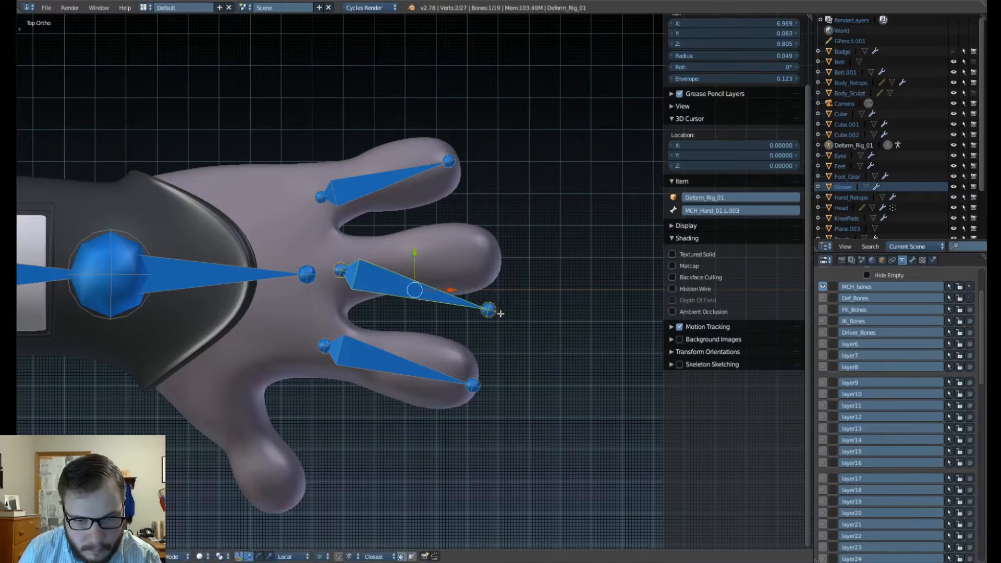
pyautogui.rightClick(493, 311)
pyautogui.press('g')
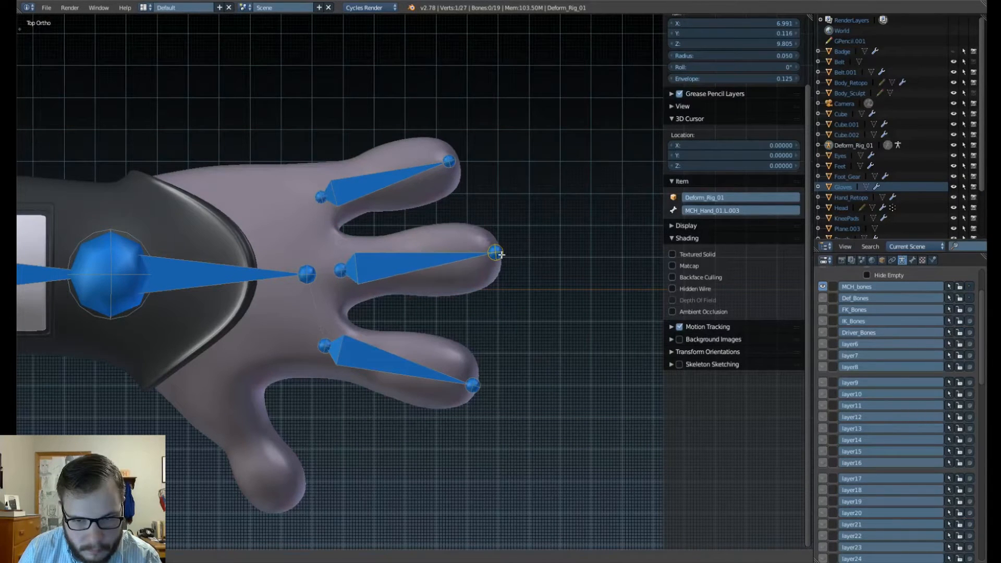
pyautogui.click(495, 254)
# Duplicate the bone of the finger beside the thumb onto the thumb and move the copy's tip to the thumb's end.
pyautogui.rightClick(373, 362)
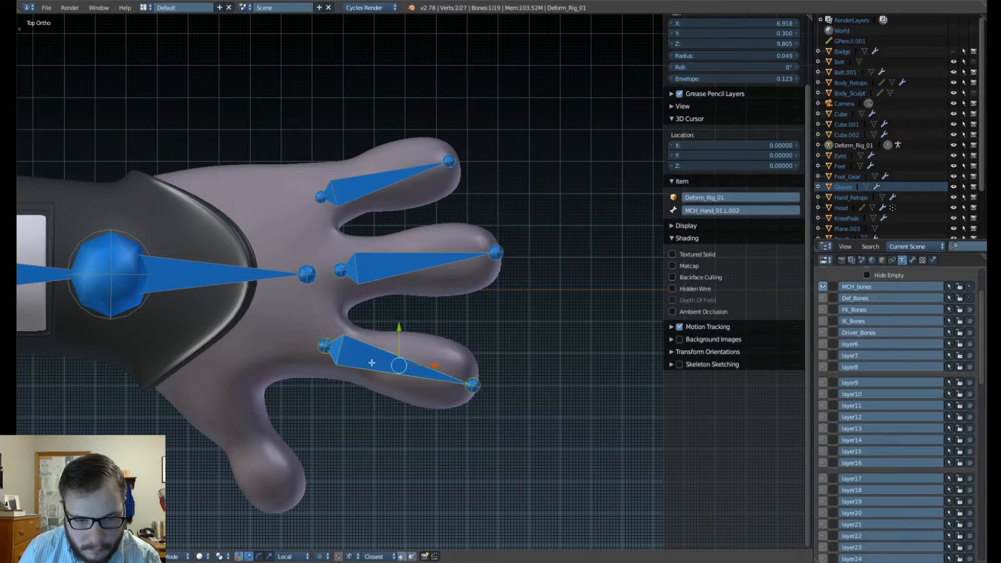
pyautogui.hotkey('shift', 'd')
pyautogui.click(249, 404)
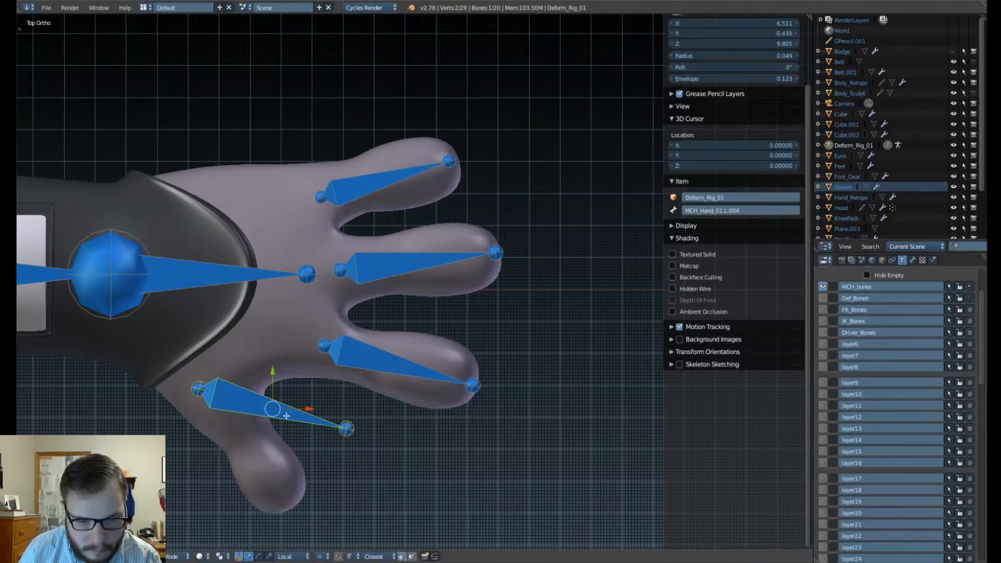
pyautogui.rightClick(347, 427)
pyautogui.press('g')
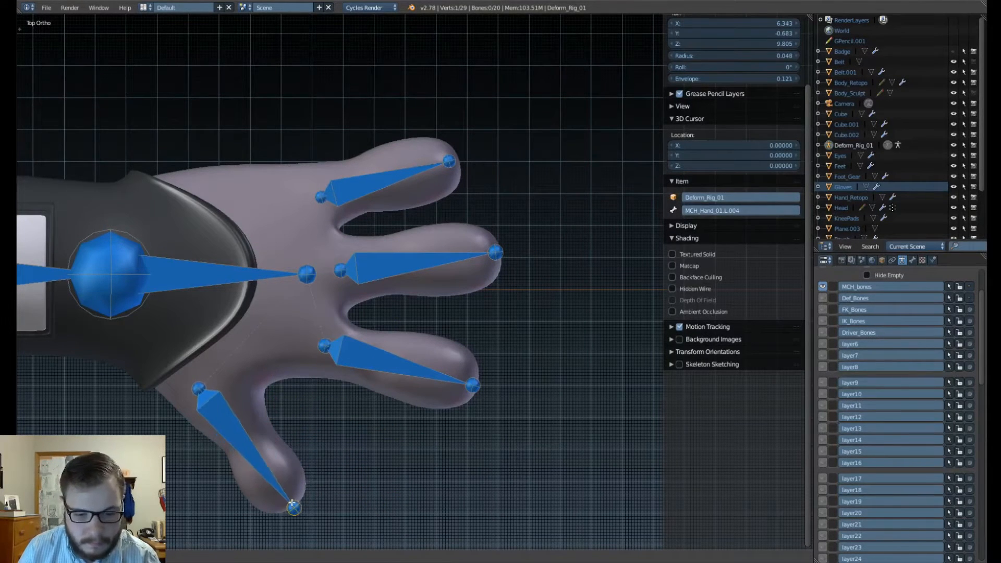
pyautogui.click(292, 507)
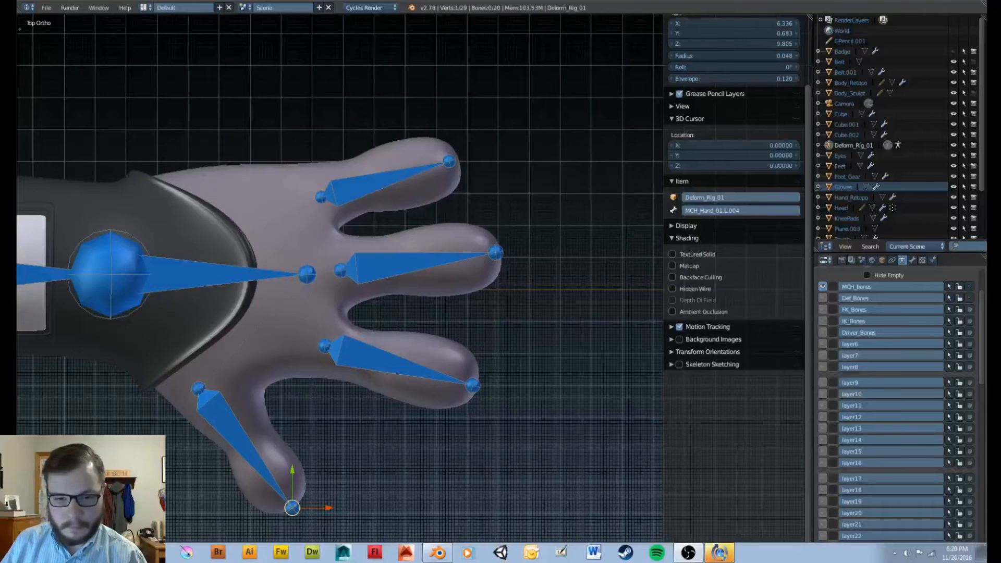
# Leave Edit Mode on the rig and select the Hand_Retopo mesh.
pyautogui.click(378, 313)
pyautogui.keyDown('shift'); pyautogui.moveTo(410, 306); pyautogui.dragTo(469, 277, button='middle'); pyautogui.keyUp('shift')
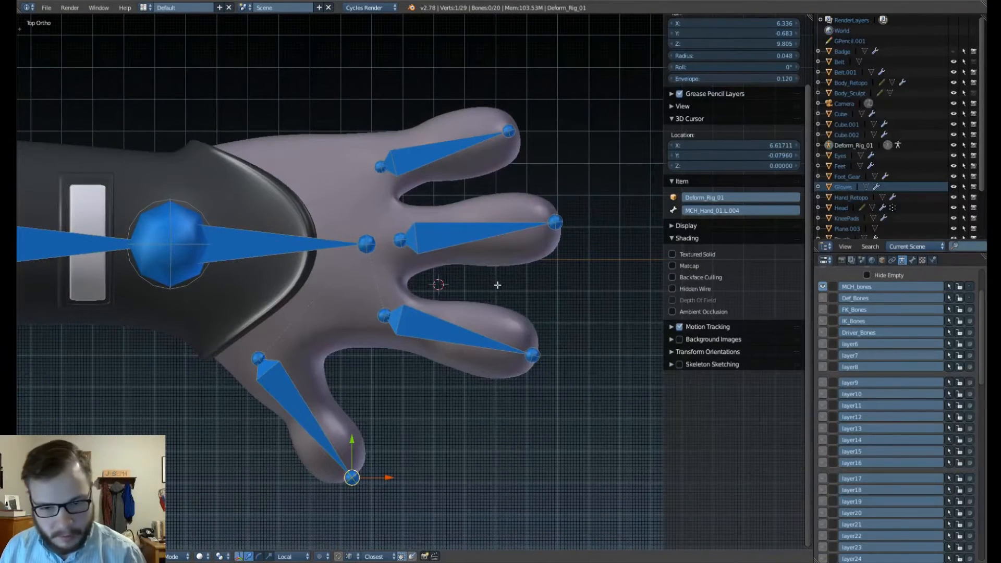
pyautogui.press('Tab')
pyautogui.click(462, 322)
pyautogui.rightClick(500, 328)
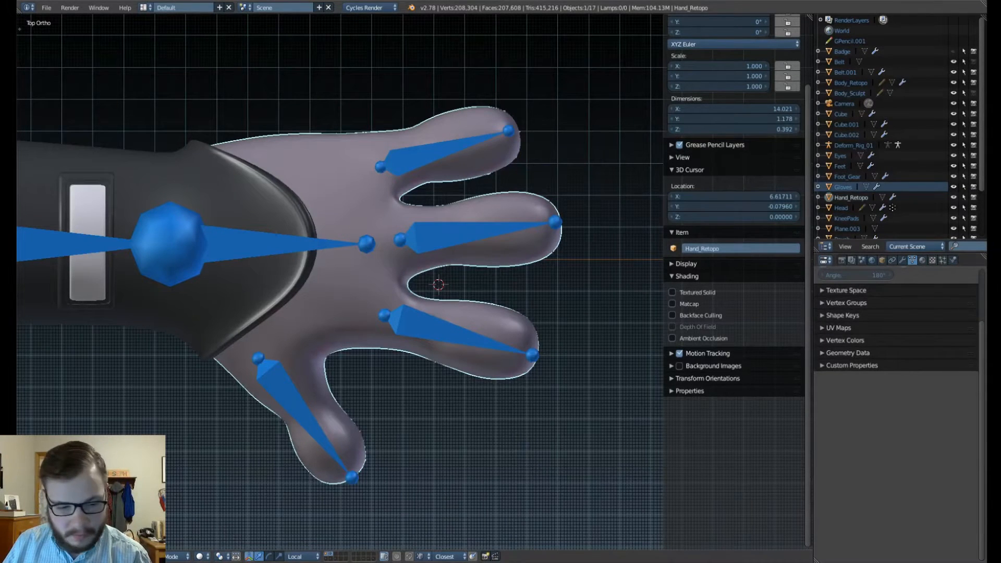
# Switch to the web browser with the Judy Hopps hands image search and close the Apple Software Update window.
pyautogui.hotkey('alt', 'Tab')
pyautogui.hotkey('alt', 'Tab')
pyautogui.hotkey('alt', 'Tab')
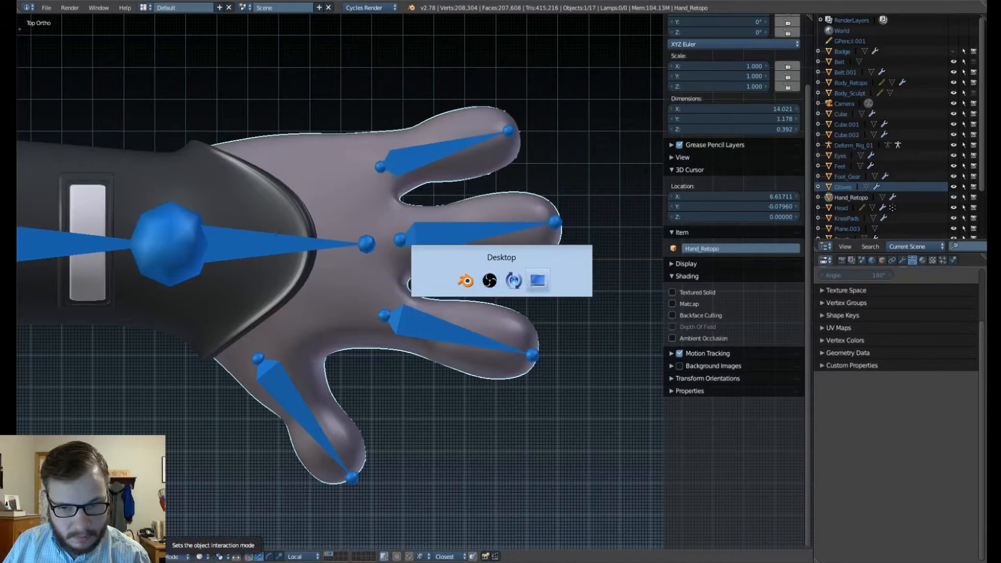
pyautogui.hotkey('alt', 'Tab')
pyautogui.hotkey('alt', 'Tab')
pyautogui.hotkey('alt', 'Tab')
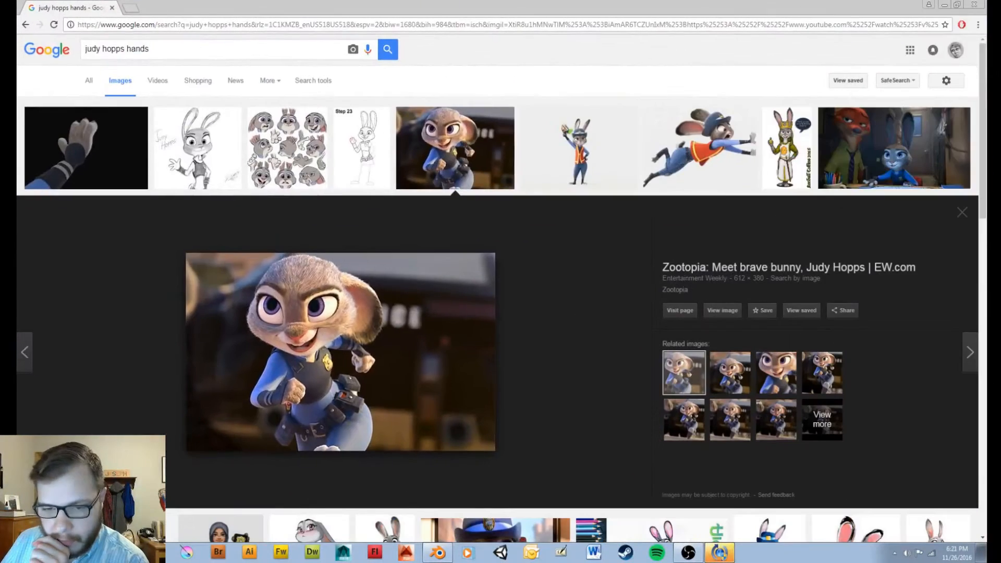
pyautogui.click(719, 553)
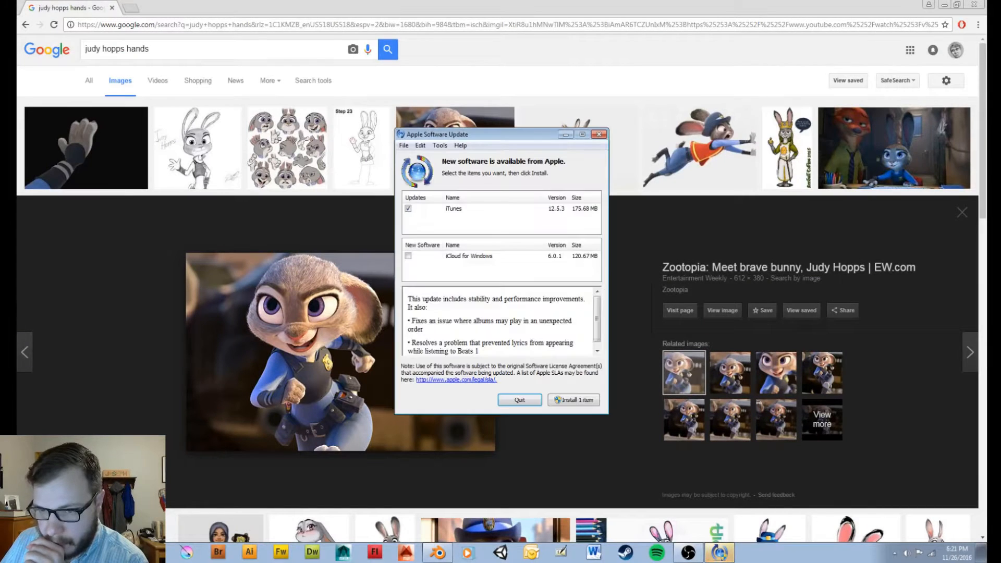
pyautogui.click(597, 134)
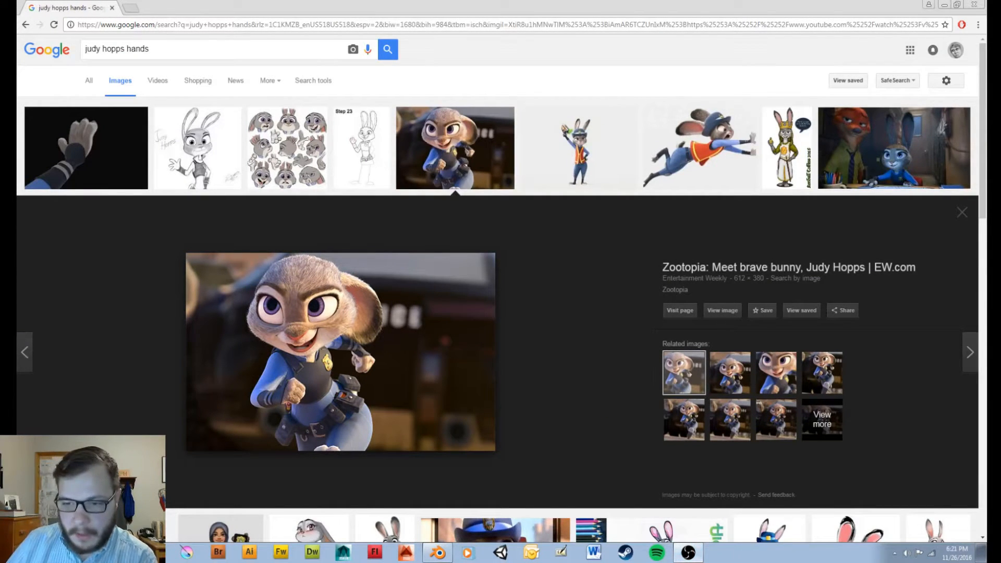
# View the selected Judy Hopps image on its own, enlarge it to examine the hands, and close the browser.
pyautogui.click(722, 310)
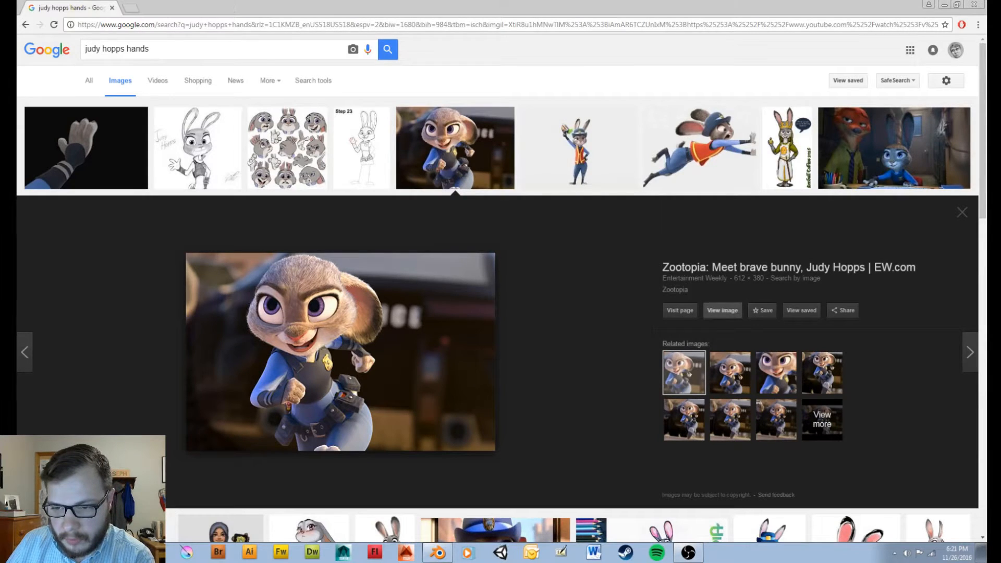
pyautogui.keyDown('ctrl'); pyautogui.scroll(6, 501, 288); pyautogui.keyUp('ctrl')
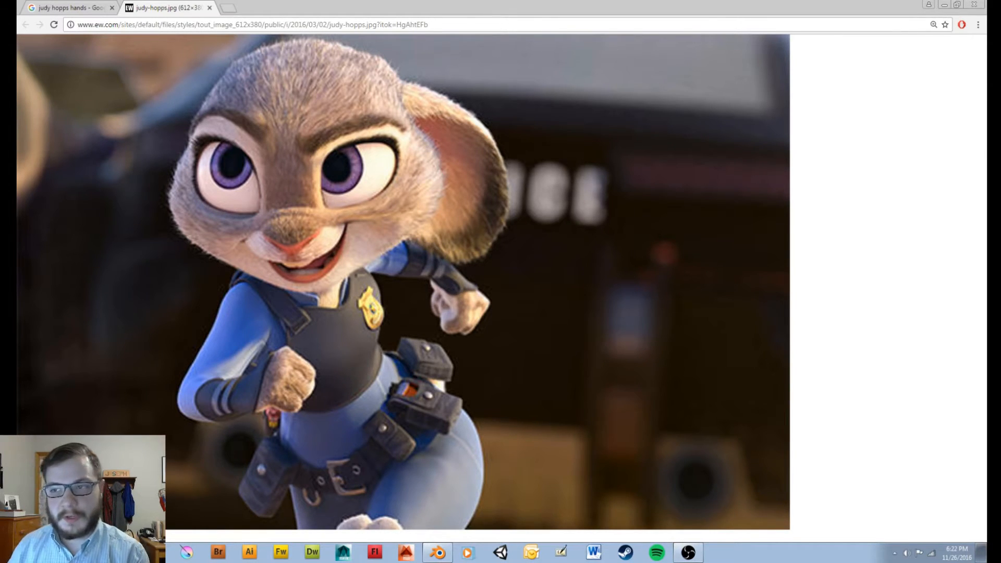
pyautogui.click(974, 4)
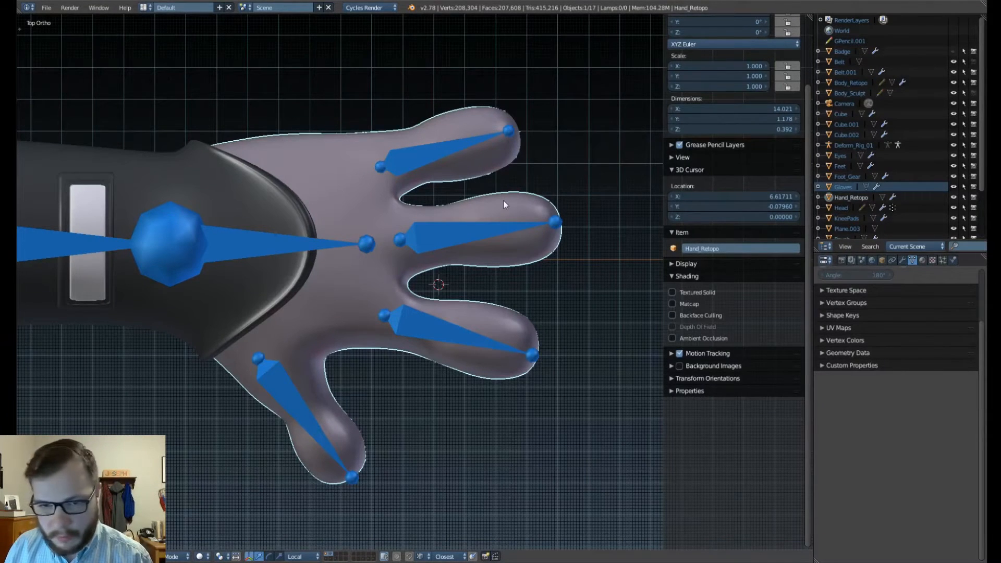
# Turn on the Wire display option for Hand_Retopo in its object properties.
pyautogui.click(882, 261)
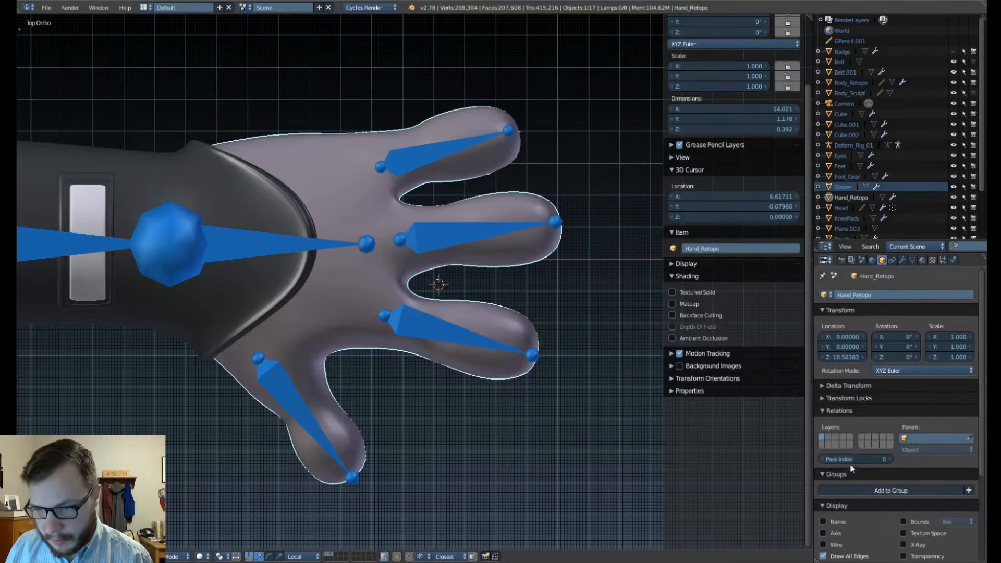
pyautogui.click(834, 545)
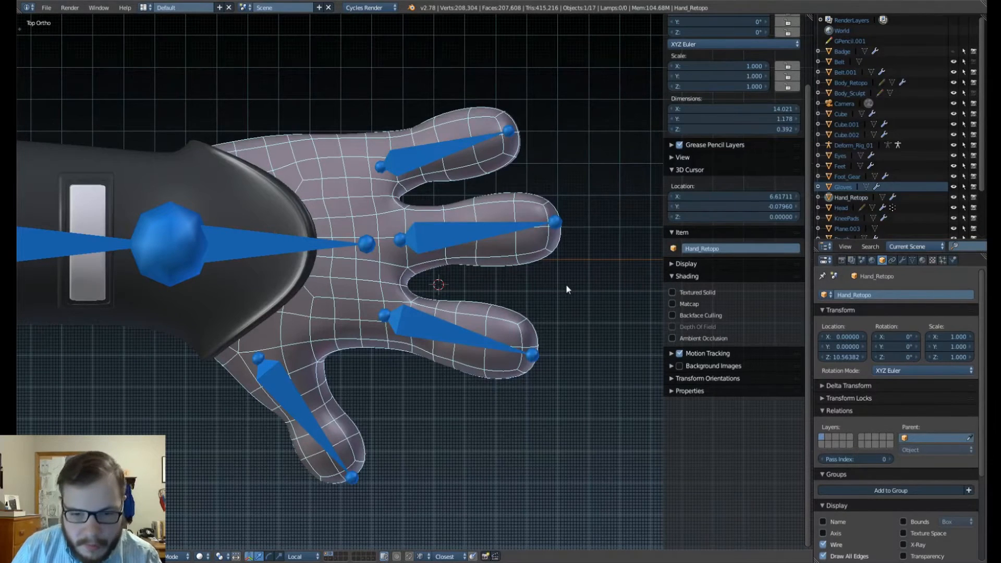
# Subdivide the three finger bones and the thumb bone of Deform_Rig_01 into two segments each in Edit Mode.
pyautogui.rightClick(437, 154)
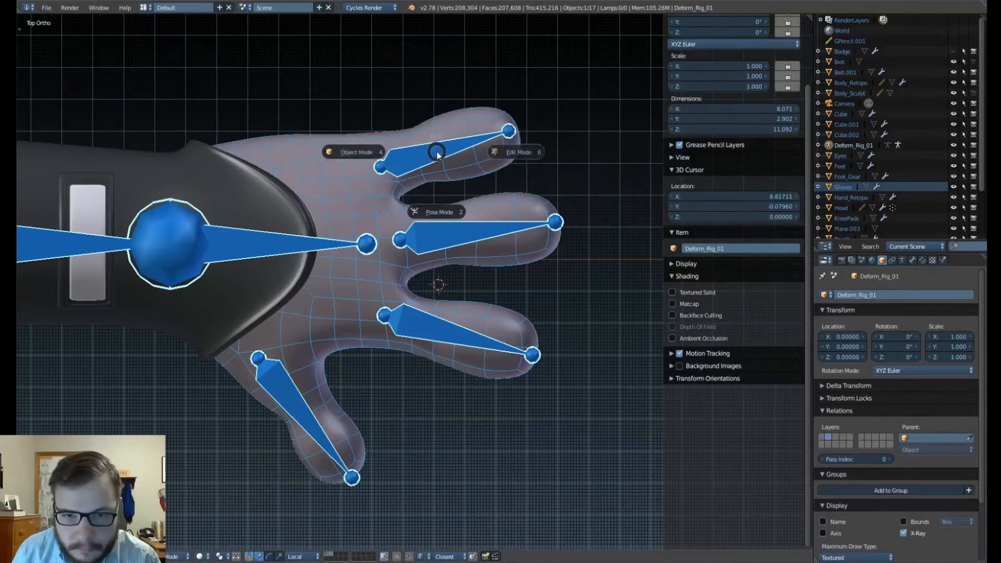
pyautogui.press('Tab')
pyautogui.rightClick(454, 153)
pyautogui.keyDown('shift'); pyautogui.rightClick(459, 231); pyautogui.keyUp('shift')
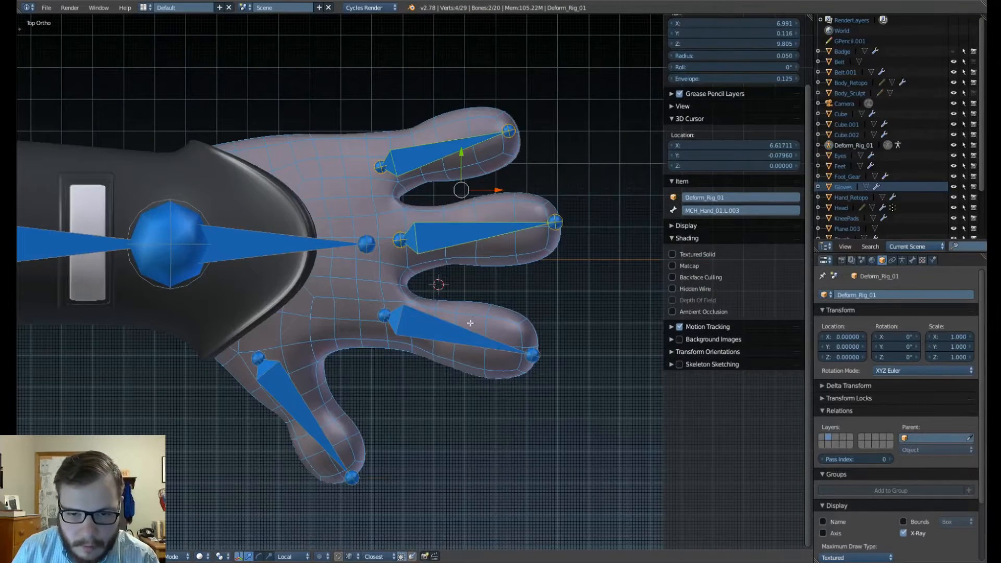
pyautogui.keyDown('shift'); pyautogui.rightClick(470, 323); pyautogui.keyUp('shift')
pyautogui.keyDown('shift'); pyautogui.rightClick(327, 414); pyautogui.keyUp('shift')
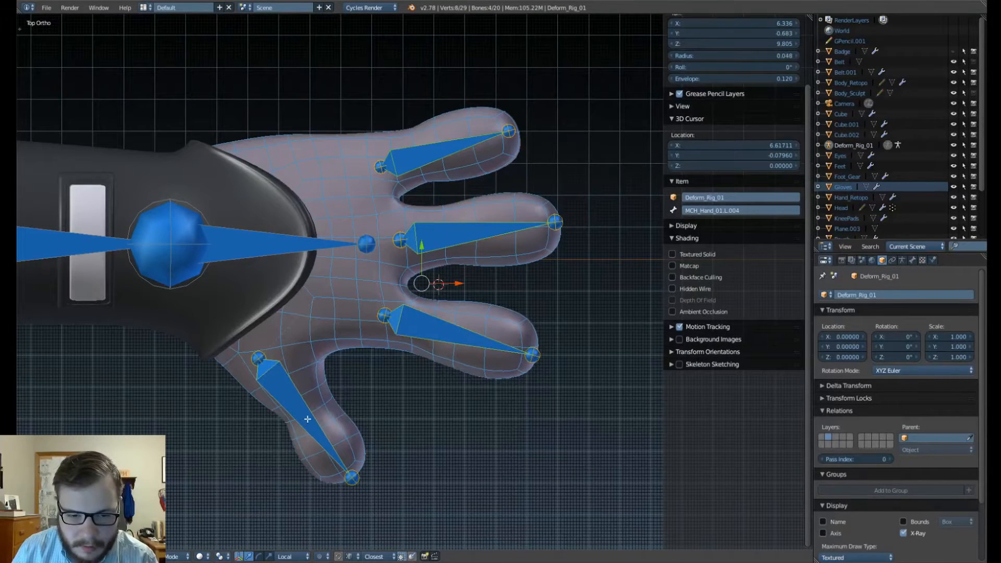
pyautogui.press('w')
pyautogui.click(499, 273)
# Try to move the middle joint of the outermost finger's bones along the finger.
pyautogui.rightClick(479, 231)
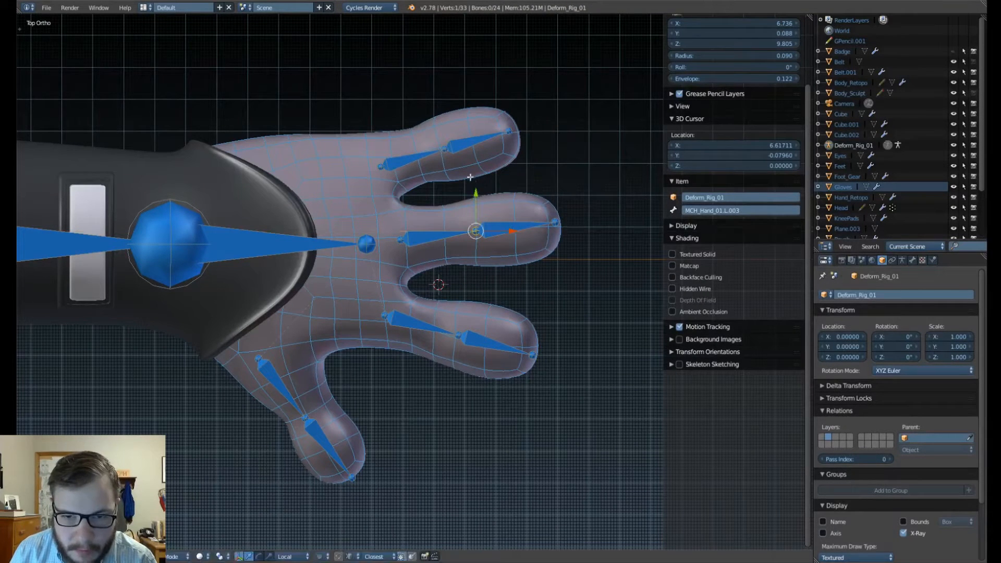
pyautogui.rightClick(435, 151)
pyautogui.rightClick(445, 149)
pyautogui.moveTo(480, 148); pyautogui.dragTo(477, 147)
pyautogui.hotkey('ctrl', 'z')
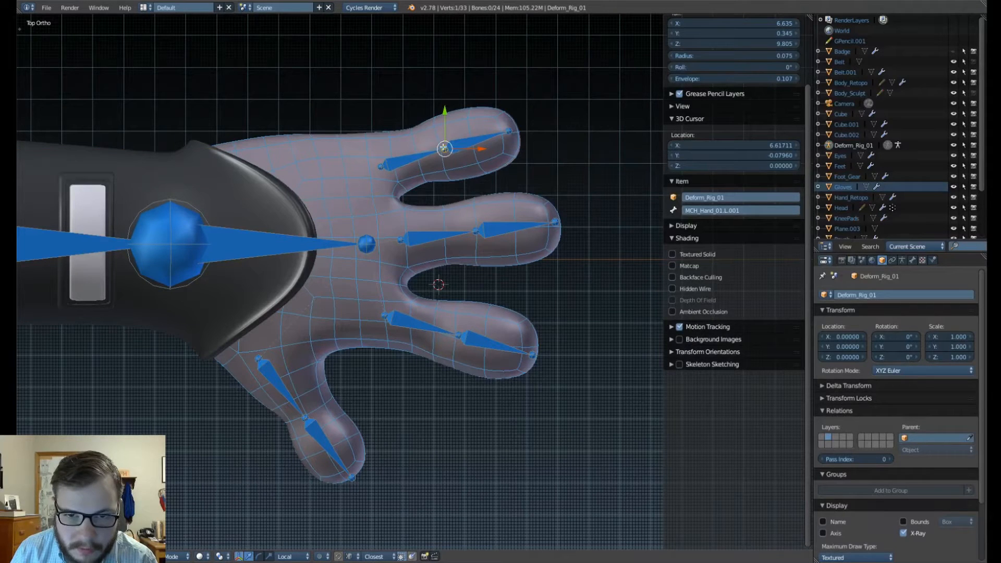
pyautogui.press('g')
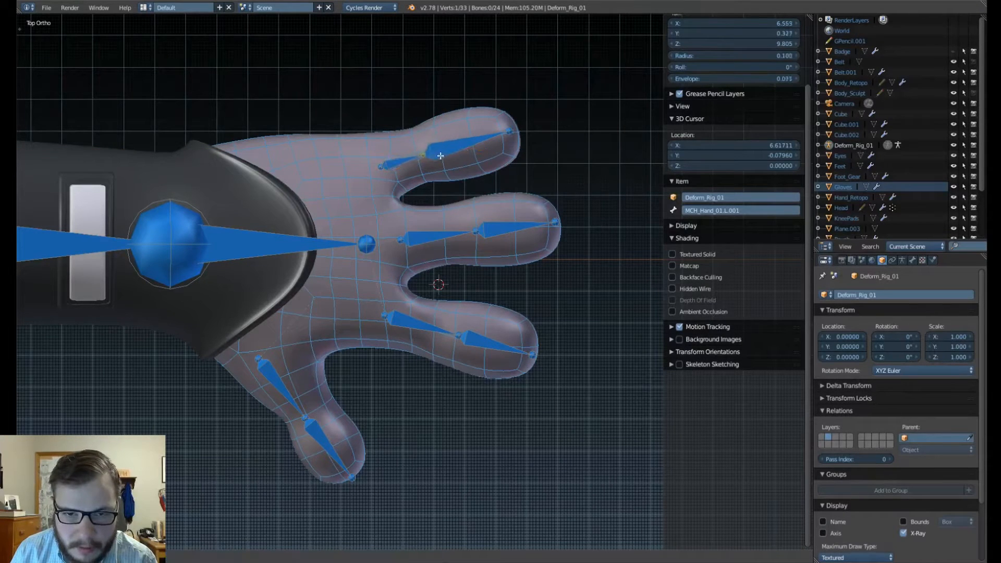
pyautogui.rightClick(477, 150)
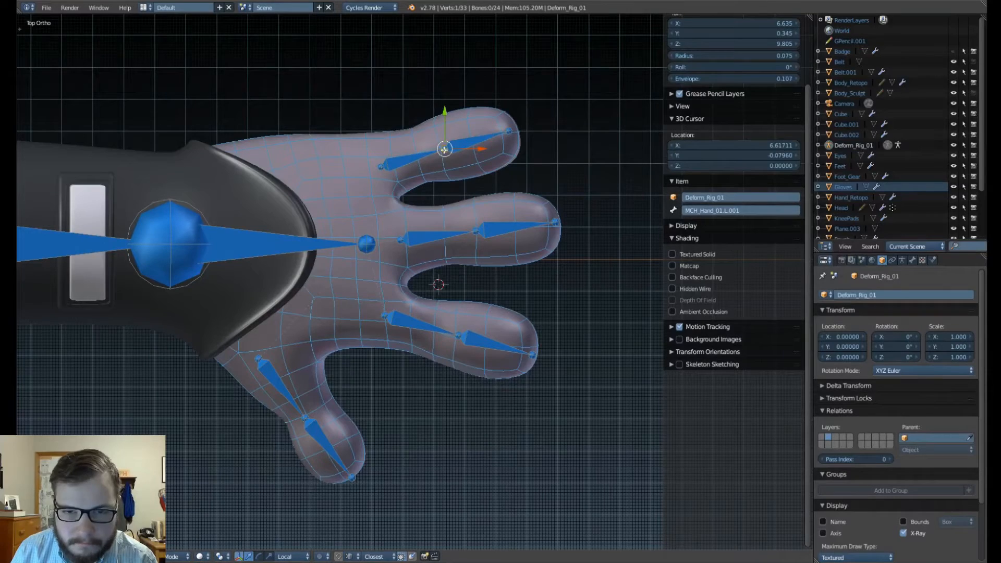
# Try to reposition the outermost finger's middle joint with the Translate tool, and look through the Armature commands.
pyautogui.scroll(3, 444, 150)
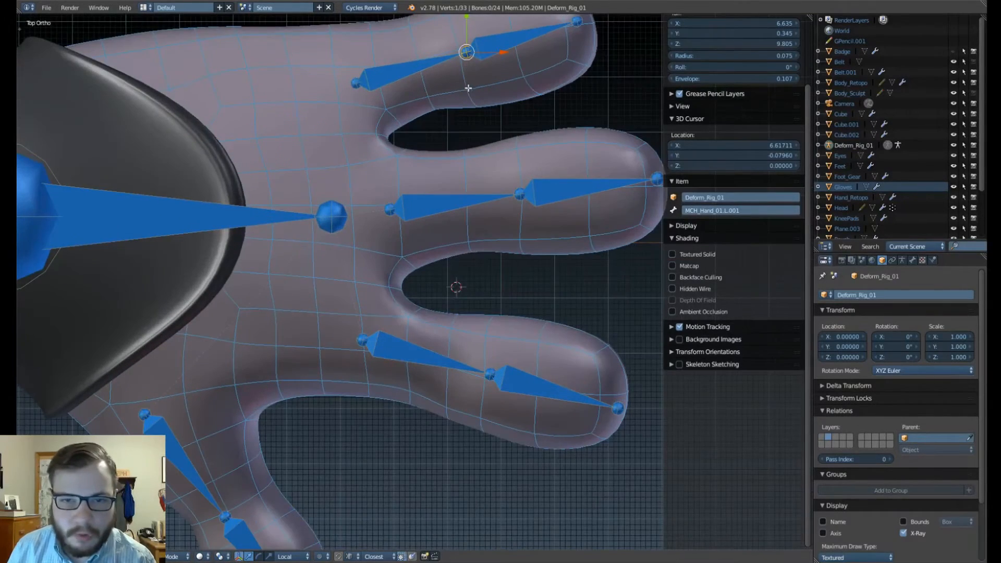
pyautogui.keyDown('shift'); pyautogui.moveTo(468, 88); pyautogui.dragTo(440, 187, button='middle'); pyautogui.keyUp('shift')
pyautogui.scroll(3, 440, 188)
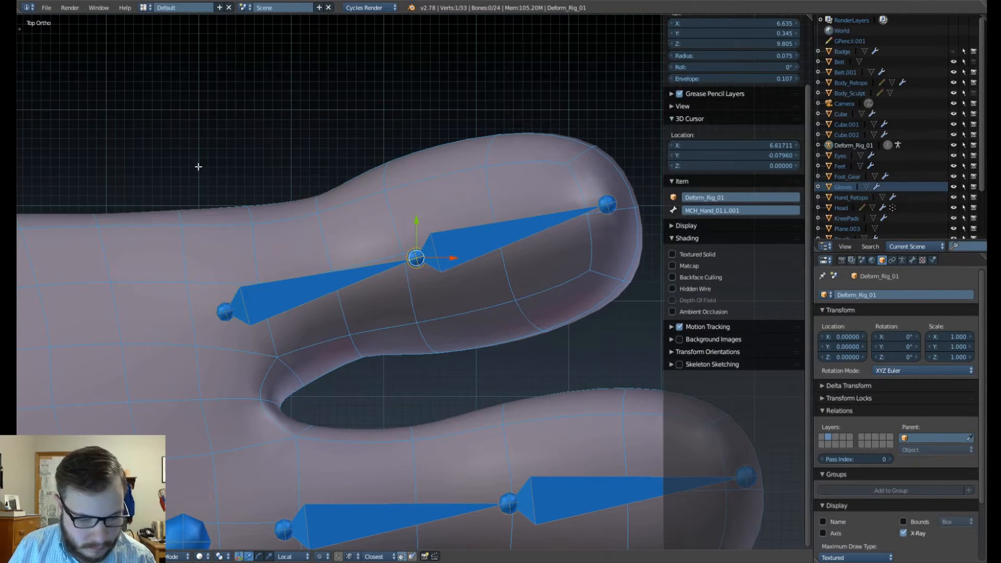
pyautogui.press('t')
pyautogui.click(24, 33)
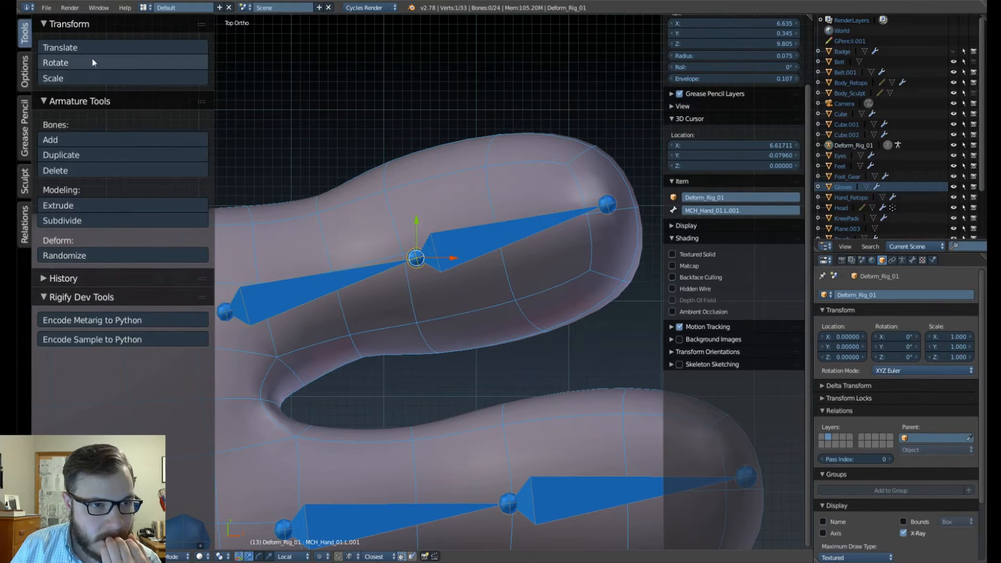
pyautogui.click(107, 48)
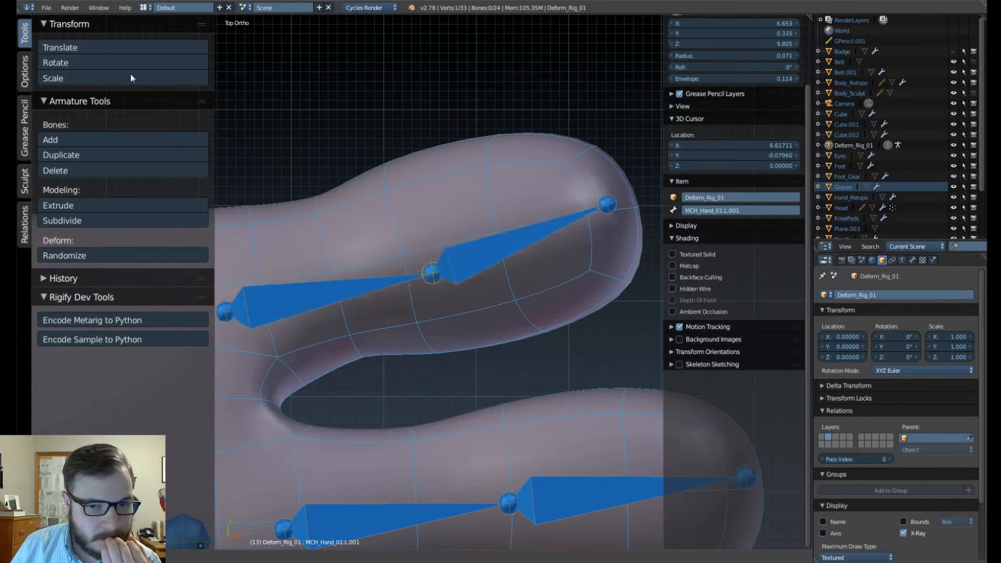
pyautogui.press('Escape')
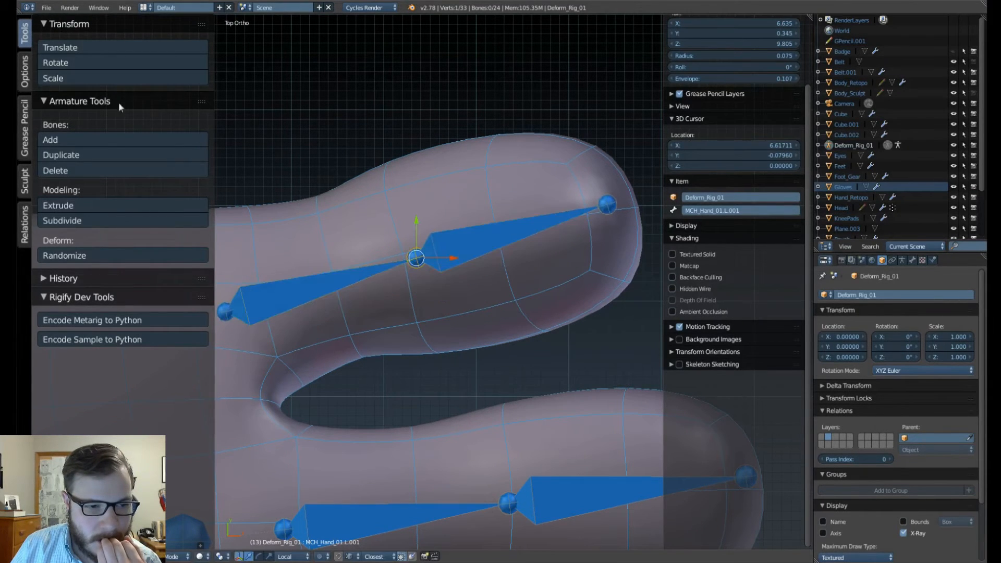
pyautogui.click(124, 556)
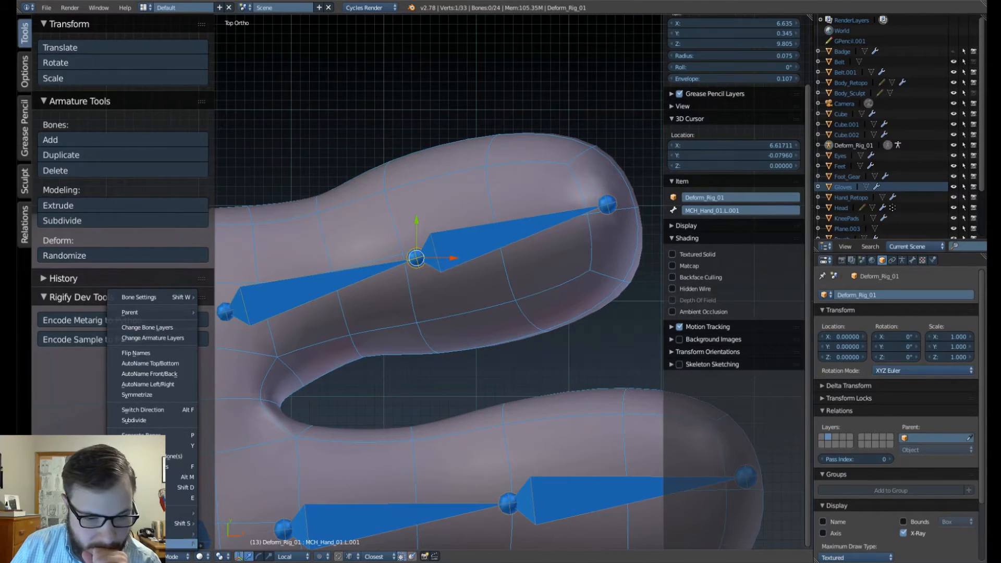
pyautogui.moveTo(167, 515)
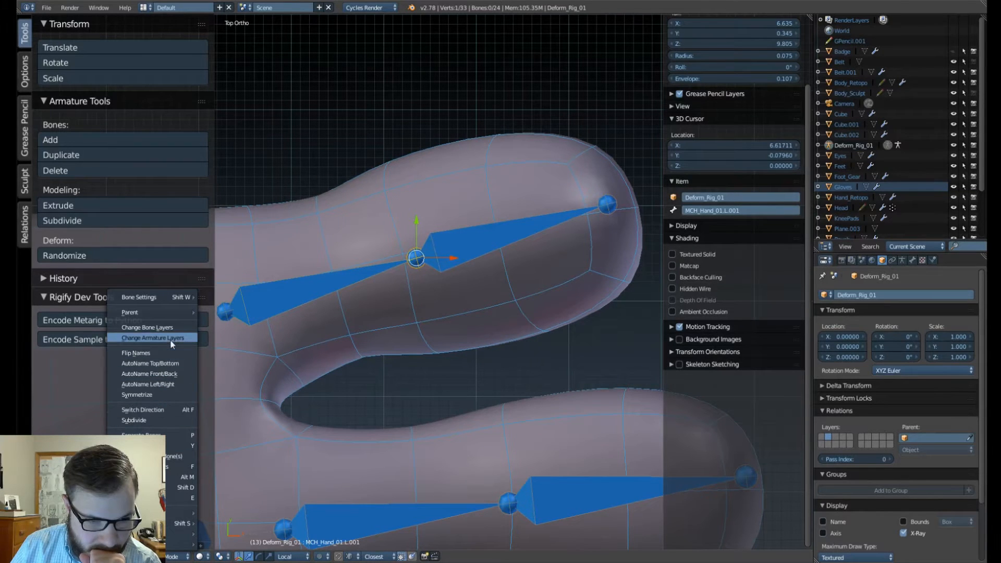
pyautogui.moveTo(182, 313)
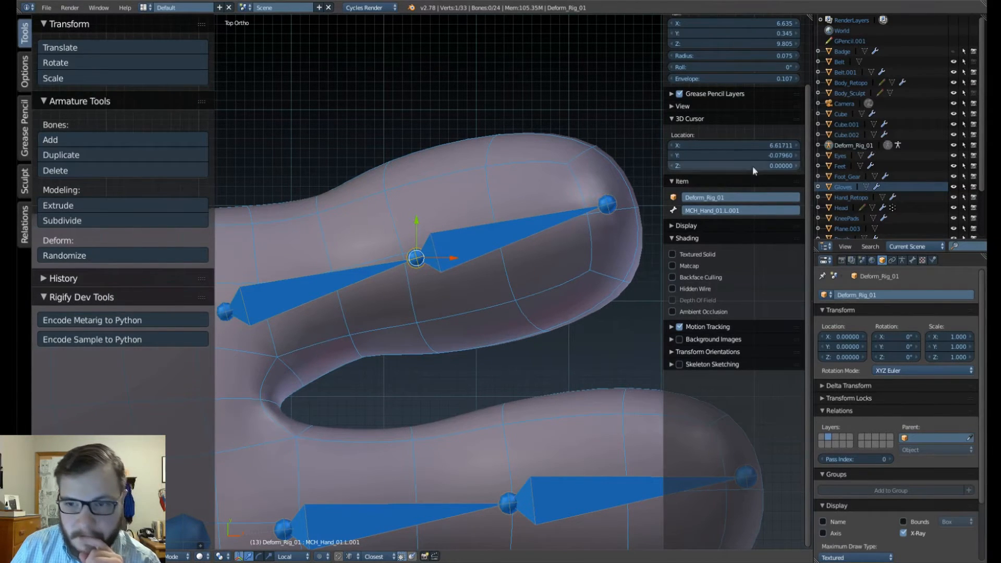
# Try a tail X of 6.735 and a different envelope distance on the outermost finger's base bone, undoing both changes.
pyautogui.scroll(4, 754, 146)
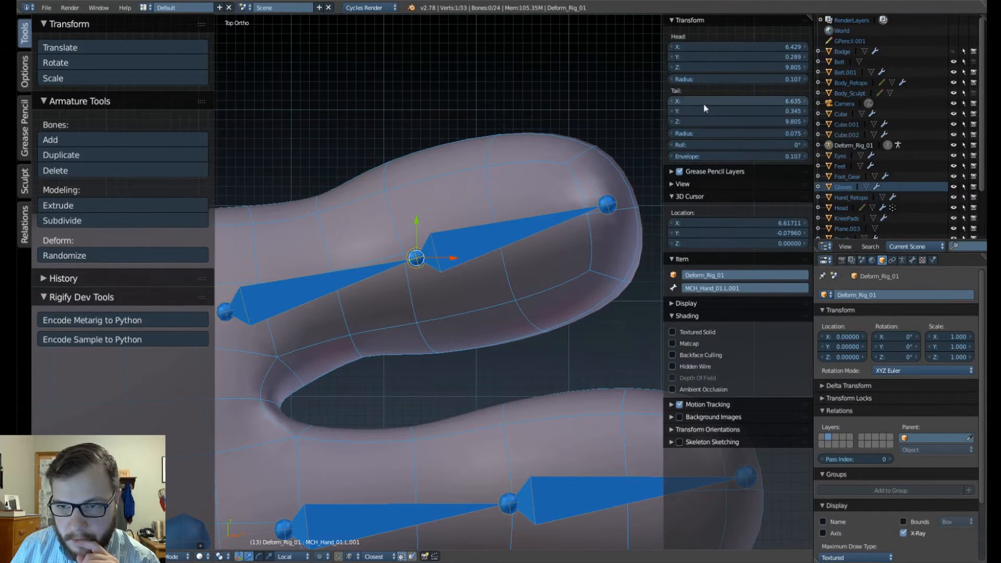
pyautogui.moveTo(703, 103)
pyautogui.mouseDown()
pyautogui.moveTo(723, 103)
pyautogui.moveTo(687, 104)
pyautogui.moveTo(702, 102)
pyautogui.mouseUp()
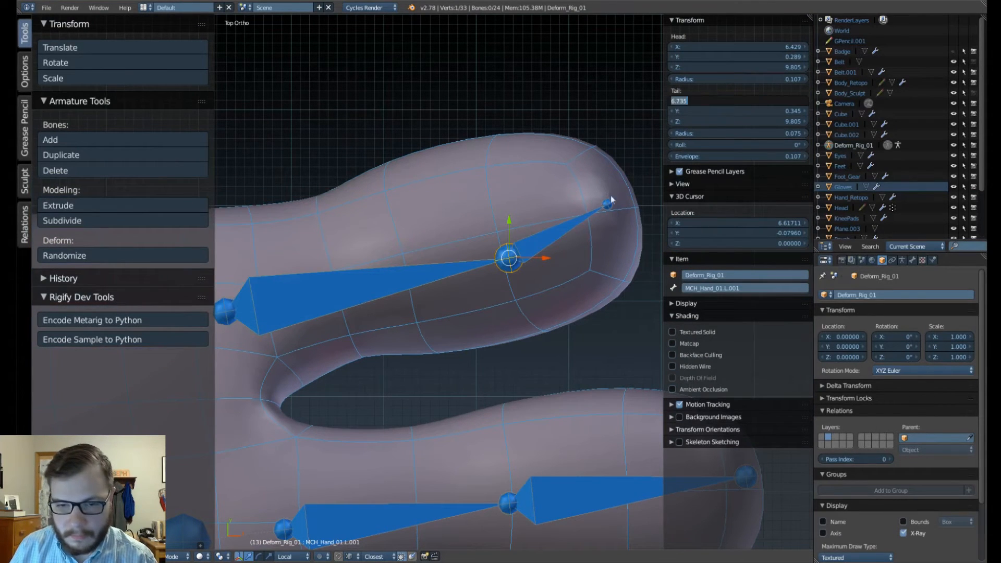
pyautogui.hotkey('ctrl', 'z')
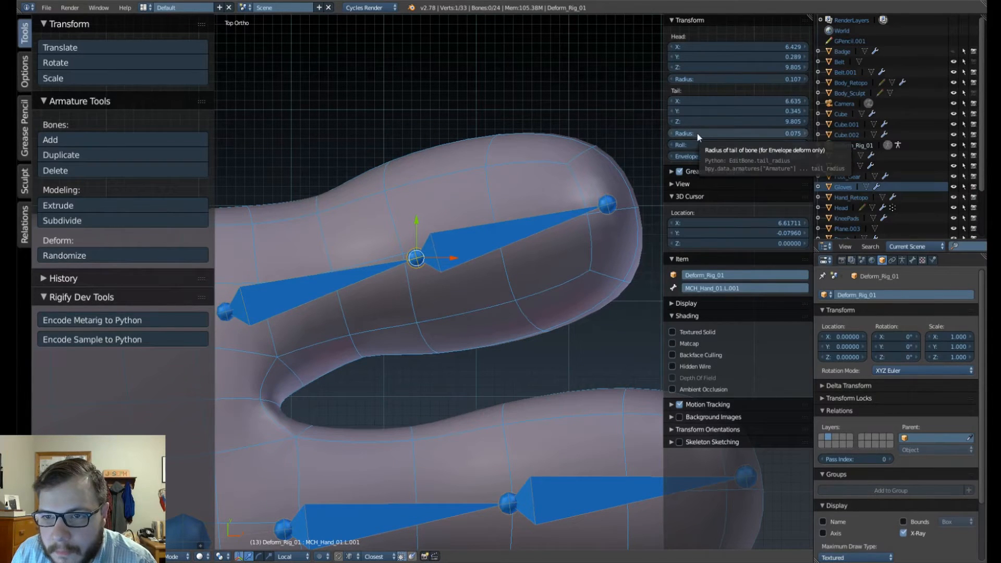
pyautogui.moveTo(699, 157); pyautogui.dragTo(793, 157)
pyautogui.hotkey('ctrl', 'z')
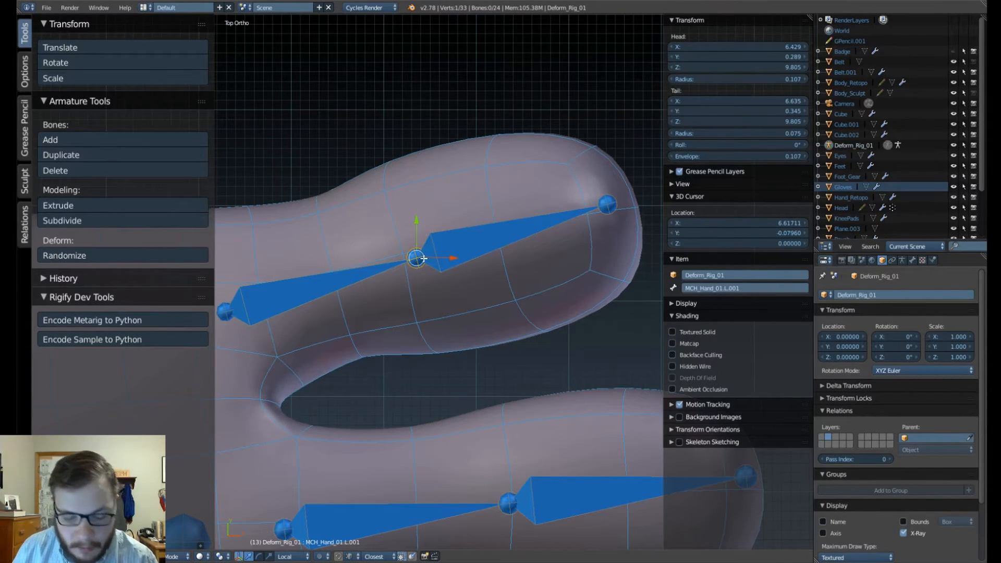
# Move the outermost finger's middle joint to about X 6.62, Y 0.34 and its tip joint to about X 6.88, Y 0.41.
pyautogui.press('g')
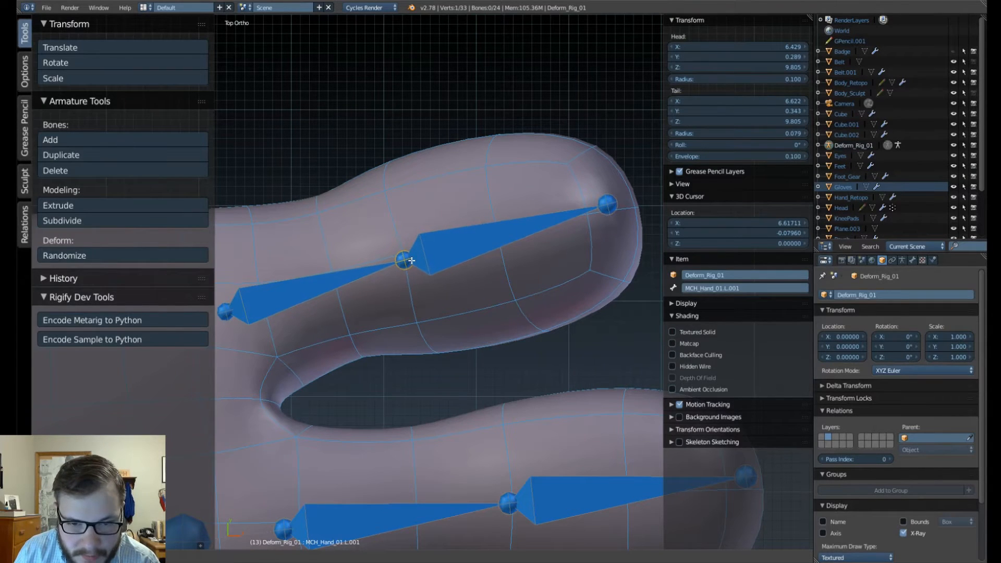
pyautogui.click(410, 262)
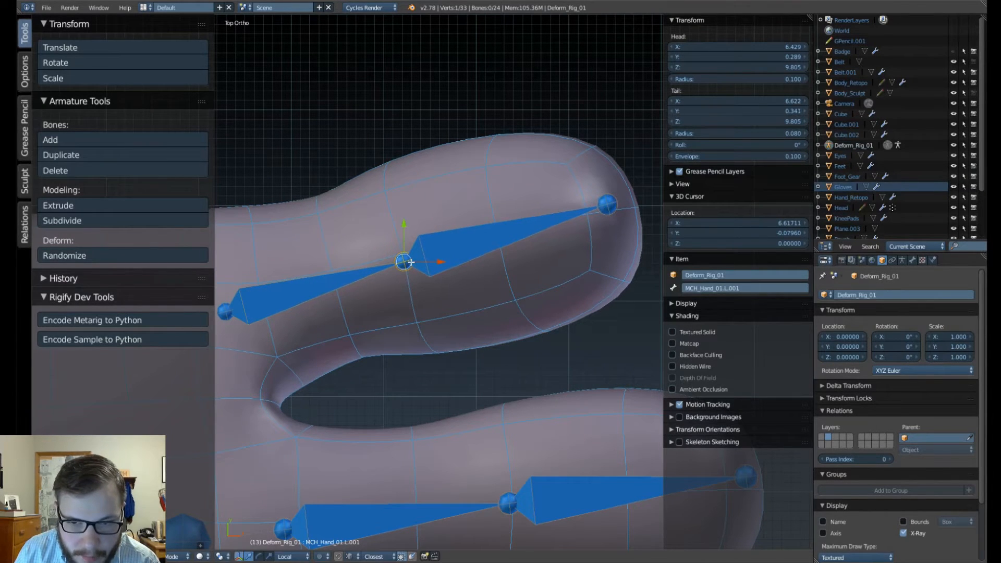
pyautogui.rightClick(614, 205)
pyautogui.scroll(-4, 613, 205)
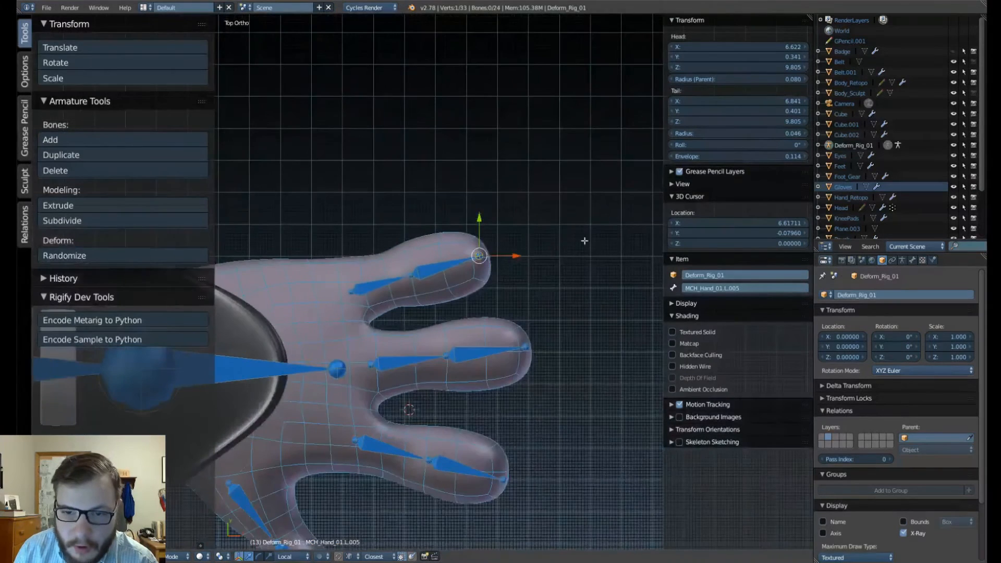
pyautogui.scroll(2, 450, 236)
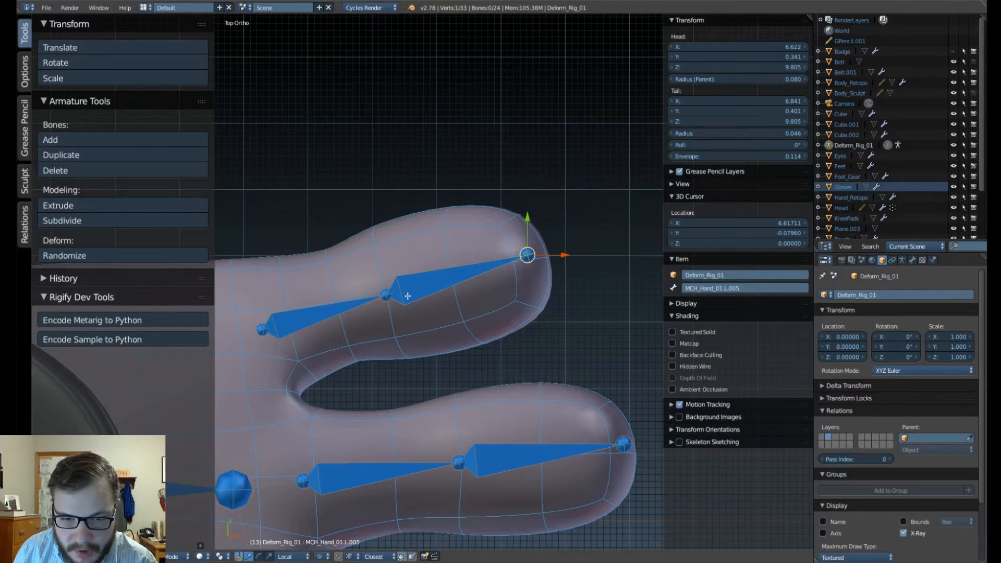
pyautogui.moveTo(536, 257); pyautogui.dragTo(554, 254)
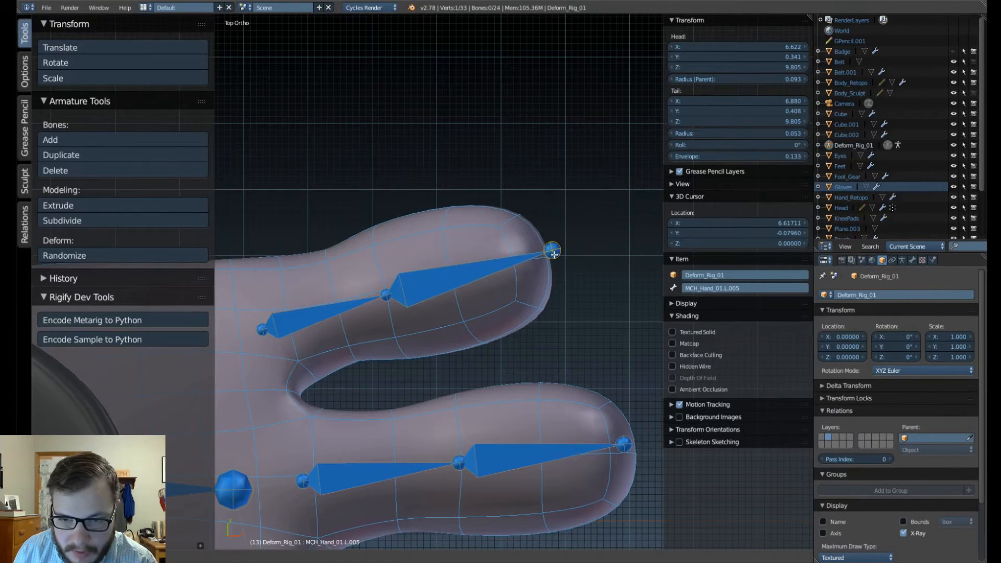
pyautogui.click(554, 255)
# Move the middle finger's tip joint along X and Y to the end of the fingertip, about X 7.01, Y 0.10.
pyautogui.scroll(-2, 458, 344)
pyautogui.keyDown('shift'); pyautogui.moveTo(459, 345); pyautogui.dragTo(439, 235, button='middle'); pyautogui.keyUp('shift')
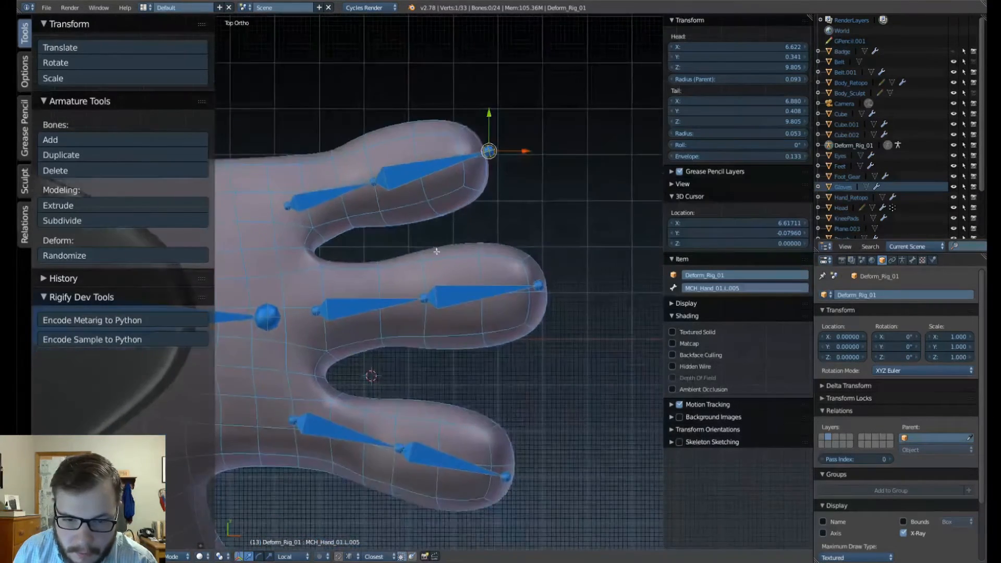
pyautogui.scroll(1, 446, 285)
pyautogui.rightClick(426, 303)
pyautogui.rightClick(563, 286)
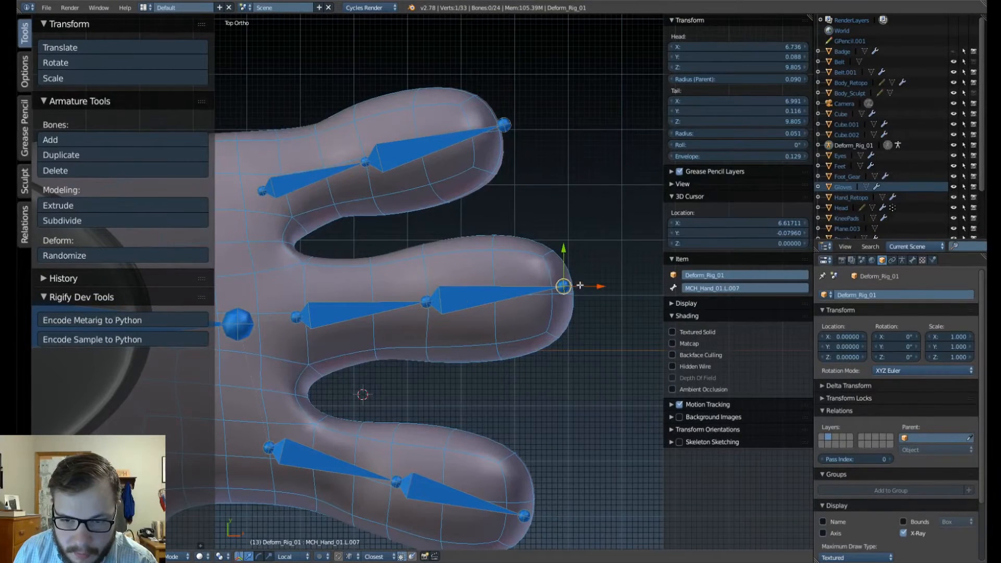
pyautogui.press('g')
pyautogui.press('x')
pyautogui.click(601, 285)
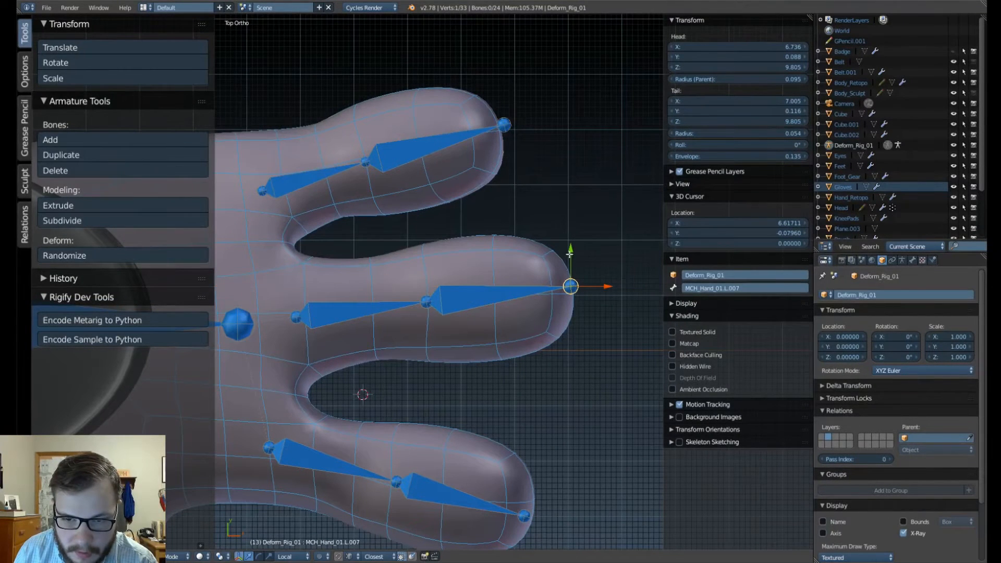
pyautogui.press('g')
pyautogui.press('y')
pyautogui.click(585, 263)
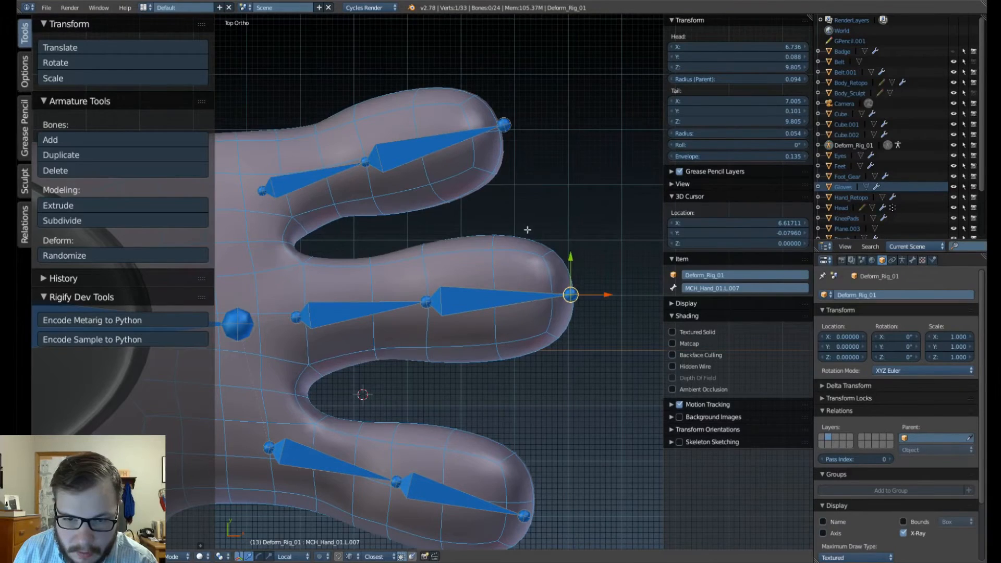
# Move the middle joint of the finger nearest the thumb to about X 6.67, Y -0.25 and its tip to about X 6.94, Y -0.30.
pyautogui.scroll(-3, 487, 267)
pyautogui.keyDown('shift'); pyautogui.moveTo(444, 329); pyautogui.dragTo(452, 201, button='middle'); pyautogui.keyUp('shift')
pyautogui.scroll(3, 450, 226)
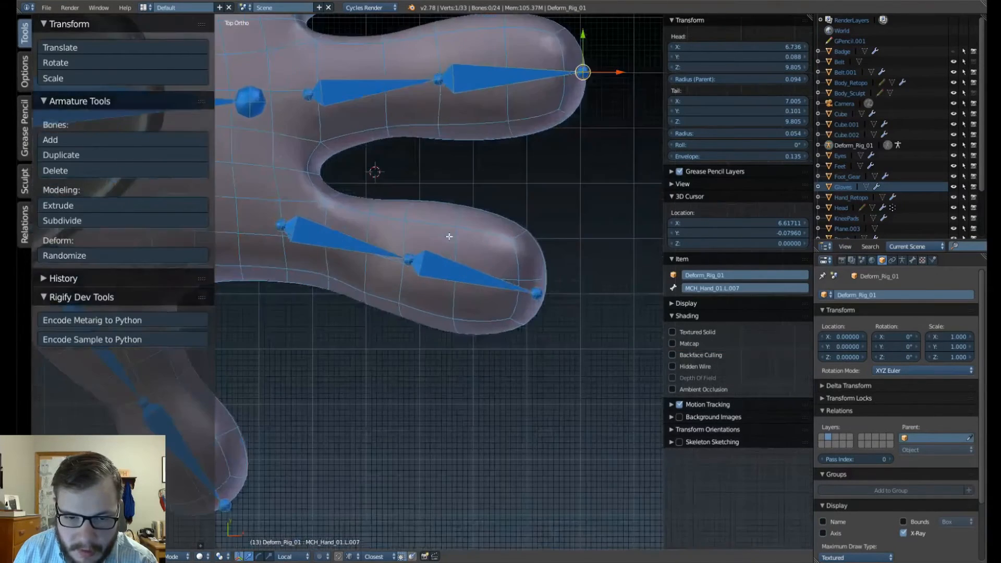
pyautogui.rightClick(409, 254)
pyautogui.press('g')
pyautogui.click(404, 258)
pyautogui.rightClick(539, 292)
pyautogui.press('g')
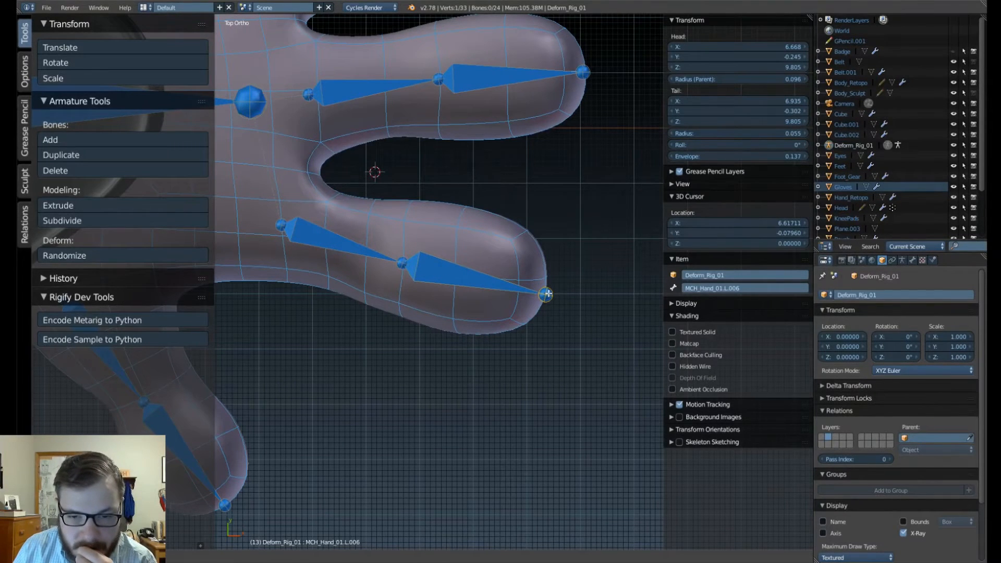
pyautogui.click(546, 295)
# Shift the middle finger's middle joint along Y to about 0.084, in line with its neighbouring bones.
pyautogui.scroll(-4, 395, 270)
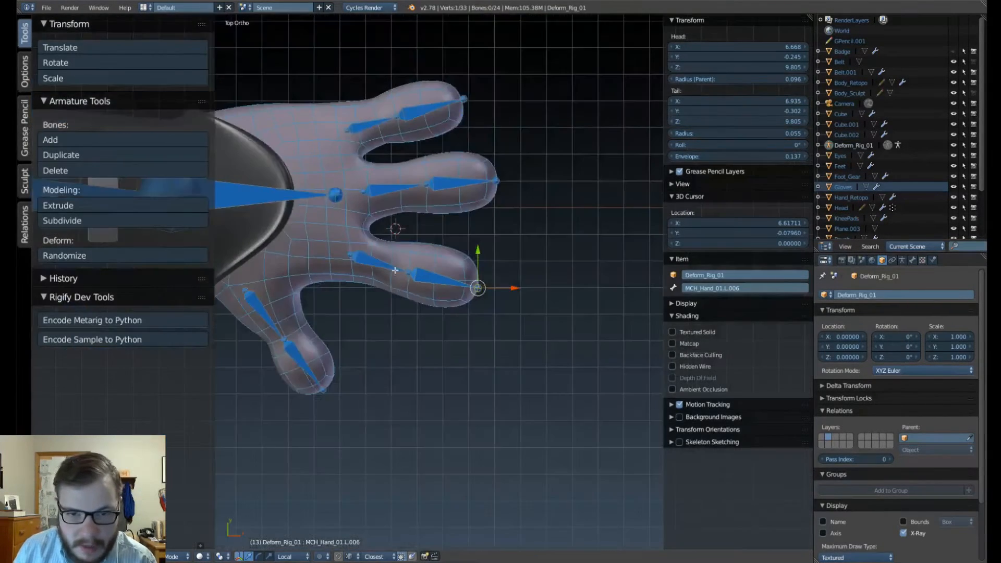
pyautogui.scroll(2, 395, 270)
pyautogui.scroll(2, 451, 218)
pyautogui.rightClick(445, 169)
pyautogui.press('g')
pyautogui.press('y')
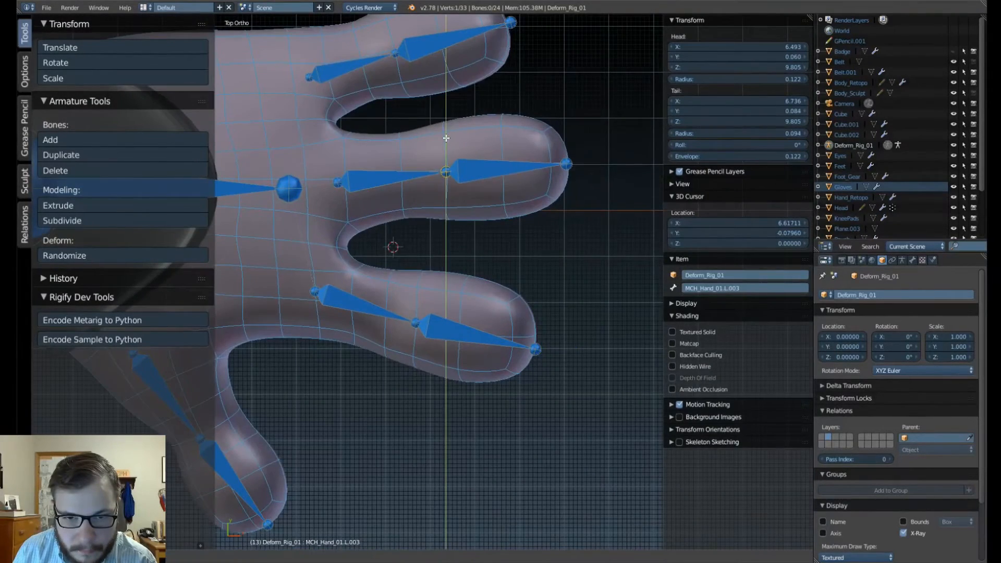
pyautogui.click(446, 139)
# Try to lower the thumb bones in the front view, and undo the move.
pyautogui.scroll(-4, 405, 341)
pyautogui.keyDown('shift'); pyautogui.moveTo(381, 369); pyautogui.dragTo(462, 282, button='middle'); pyautogui.keyUp('shift')
pyautogui.scroll(5, 462, 281)
pyautogui.scroll(-5, 443, 273)
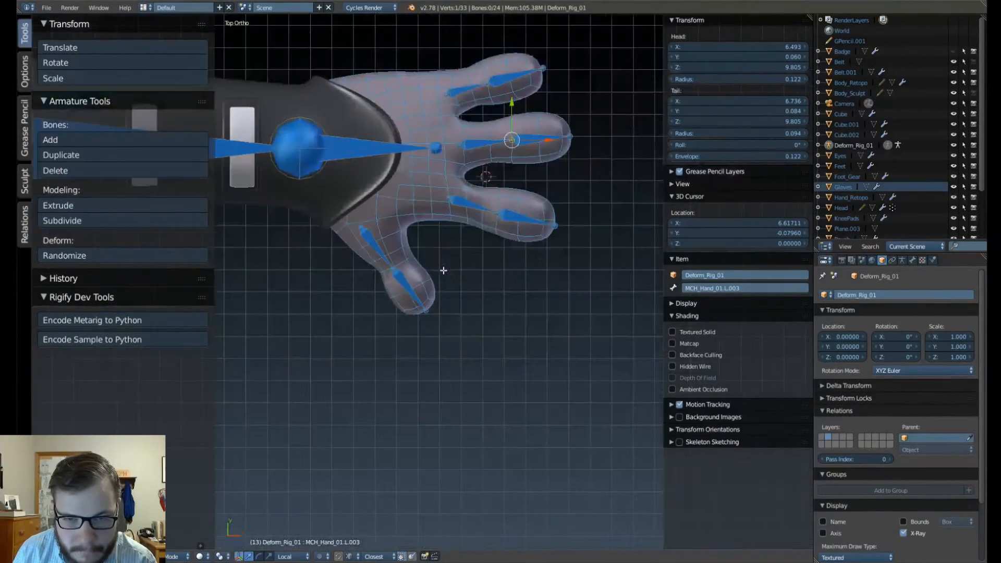
pyautogui.press('KP_1')
pyautogui.scroll(4, 477, 356)
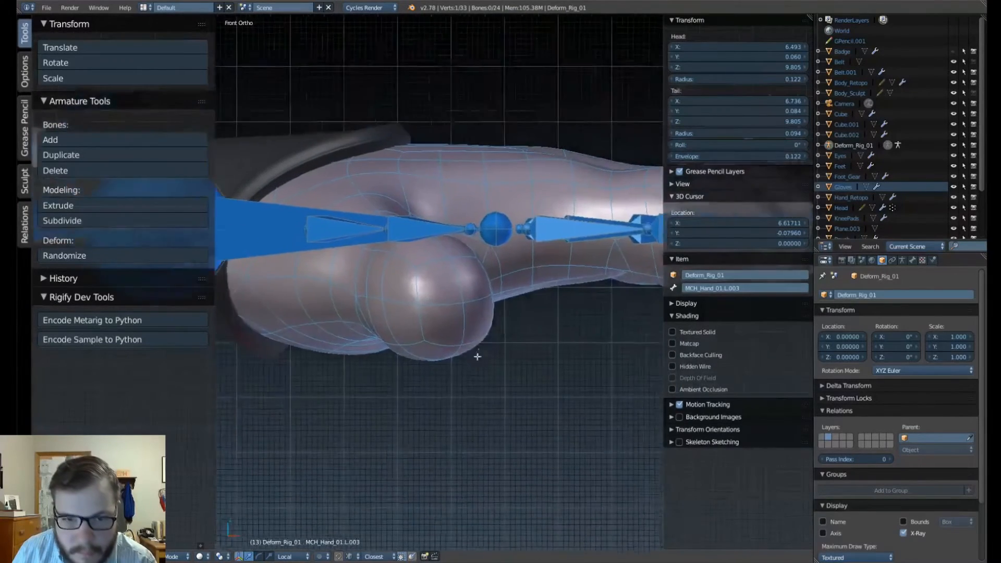
pyautogui.keyDown('shift'); pyautogui.moveTo(477, 356); pyautogui.dragTo(551, 322, button='middle'); pyautogui.keyUp('shift')
pyautogui.rightClick(405, 194)
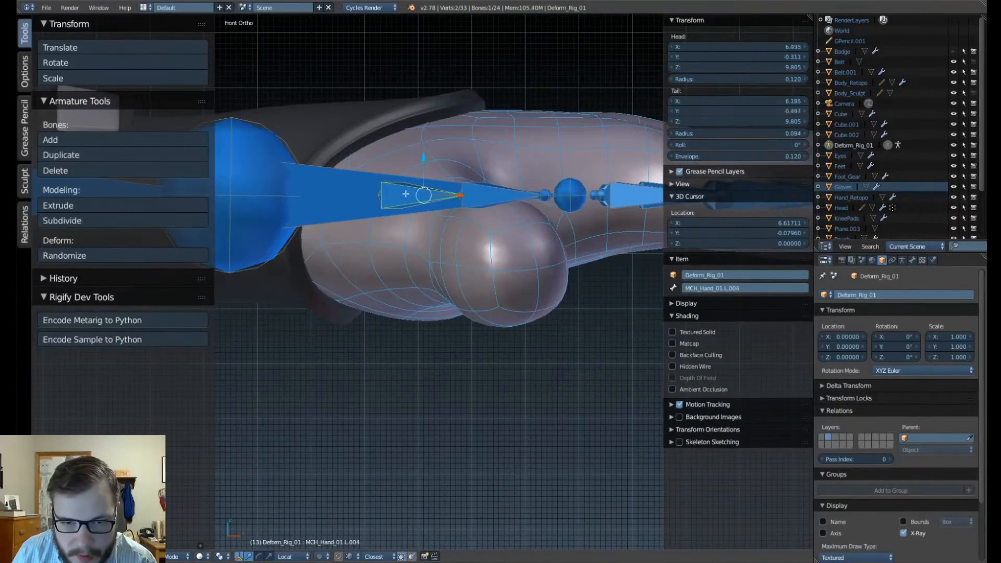
pyautogui.keyDown('shift'); pyautogui.rightClick(498, 194); pyautogui.keyUp('shift')
pyautogui.moveTo(412, 157); pyautogui.dragTo(411, 185)
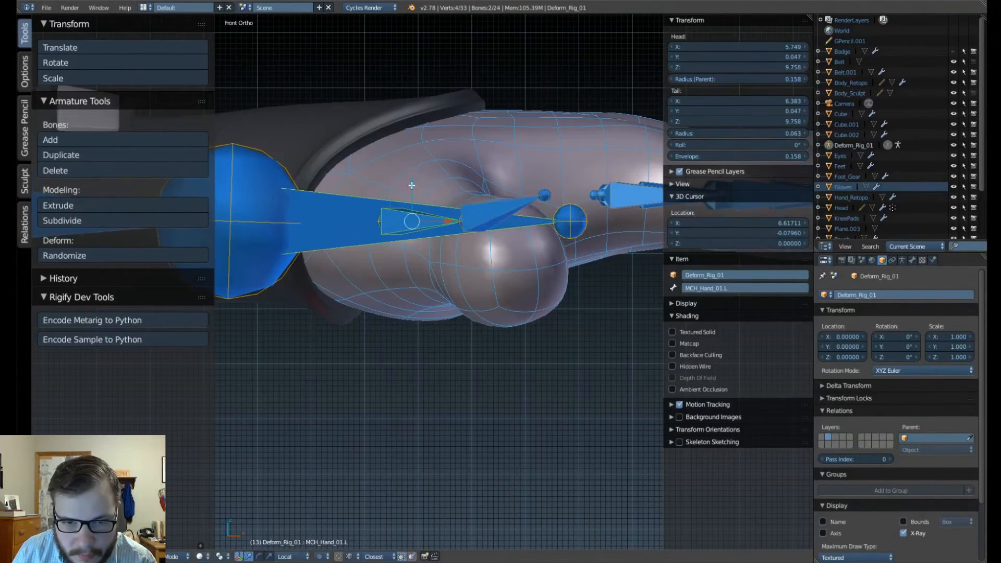
pyautogui.hotkey('ctrl', 'z')
# Try to select both thumb bones together in the front view.
pyautogui.keyDown('shift'); pyautogui.rightClick(415, 201); pyautogui.keyUp('shift')
pyautogui.rightClick(441, 195)
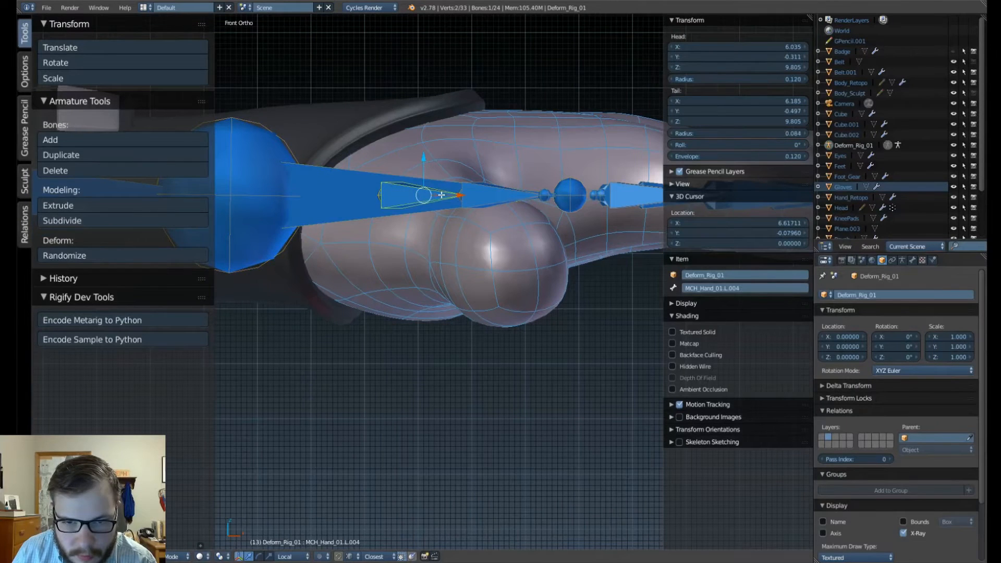
pyautogui.keyDown('shift'); pyautogui.rightClick(501, 198); pyautogui.keyUp('shift')
pyautogui.keyDown('shift'); pyautogui.rightClick(440, 198); pyautogui.keyUp('shift')
pyautogui.keyDown('shift'); pyautogui.rightClick(439, 198); pyautogui.keyUp('shift')
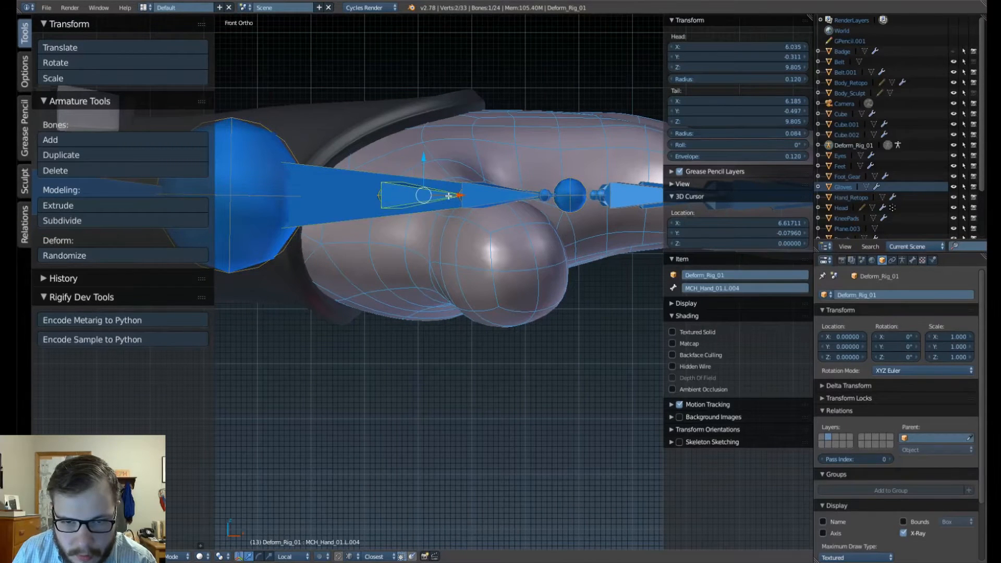
pyautogui.keyDown('shift'); pyautogui.rightClick(524, 189); pyautogui.keyUp('shift')
# Select both thumb bones and lower them together along Z to about 9.67, inside the thumb mesh.
pyautogui.press('KP_7')
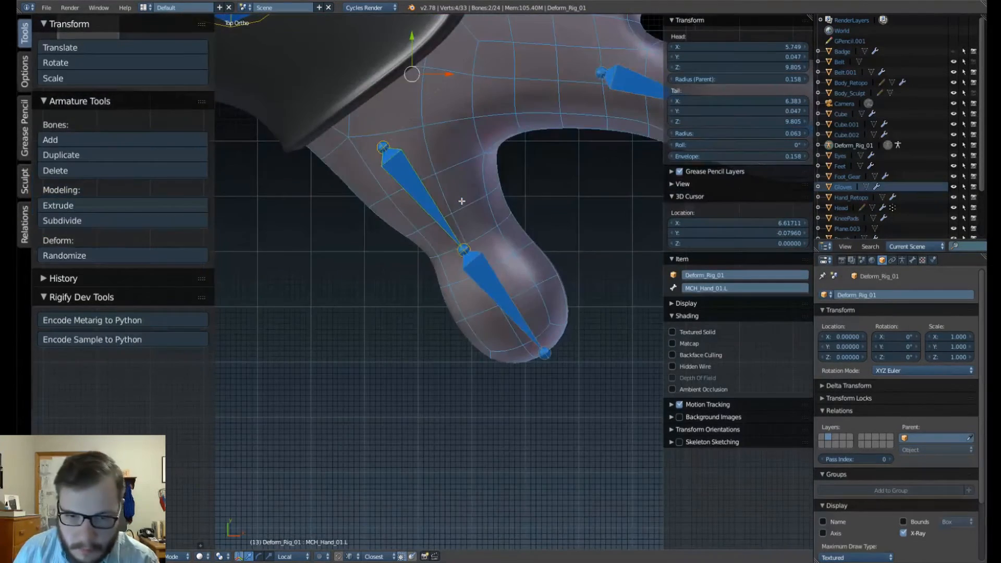
pyautogui.rightClick(442, 202)
pyautogui.keyDown('shift'); pyautogui.rightClick(498, 293); pyautogui.keyUp('shift')
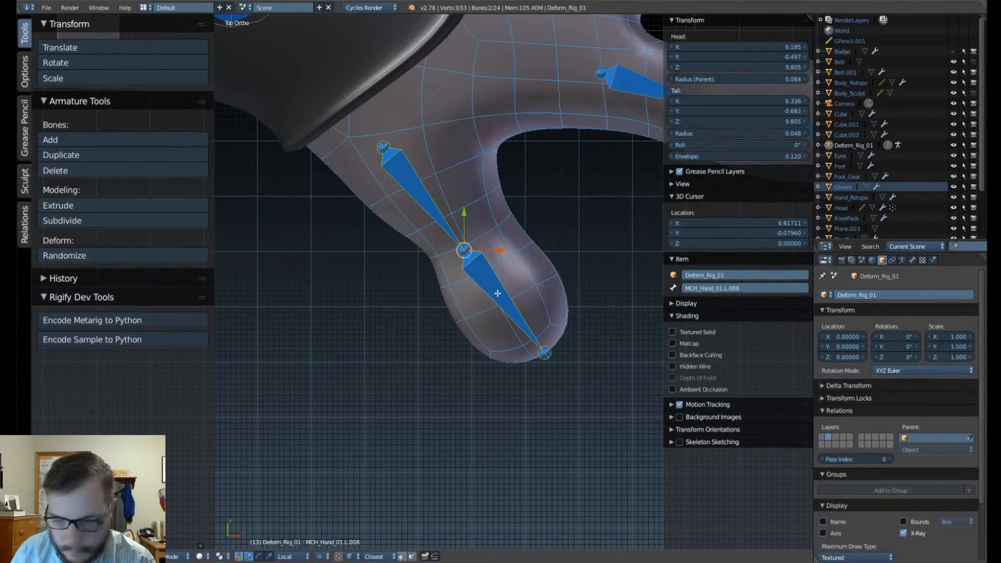
pyautogui.press('KP_1')
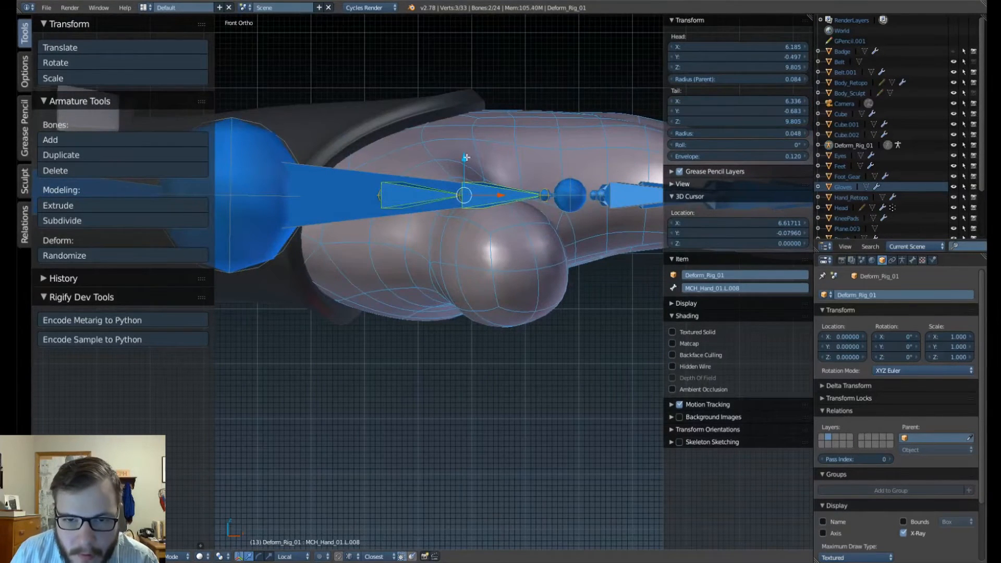
pyautogui.press('g')
pyautogui.press('z')
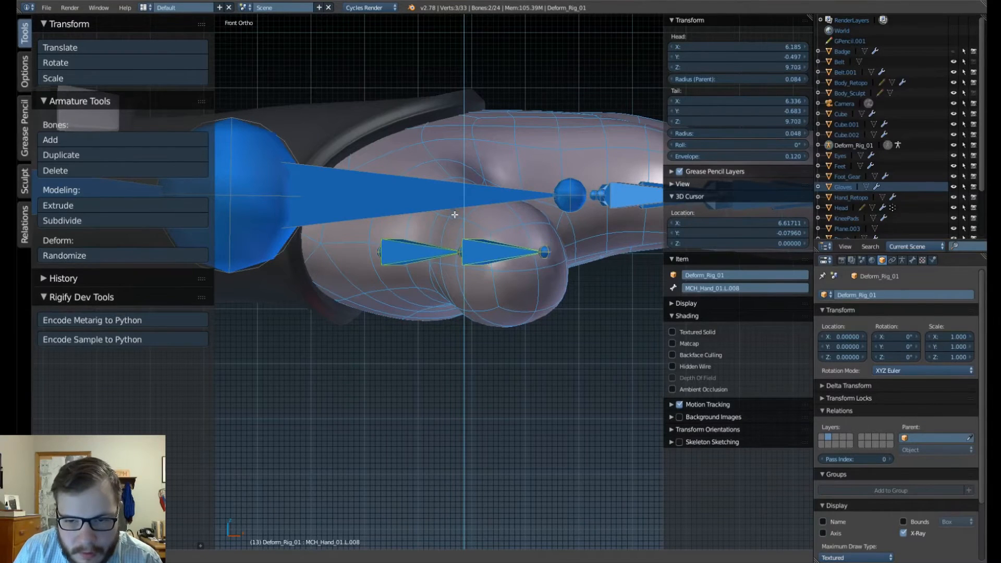
pyautogui.click(461, 229)
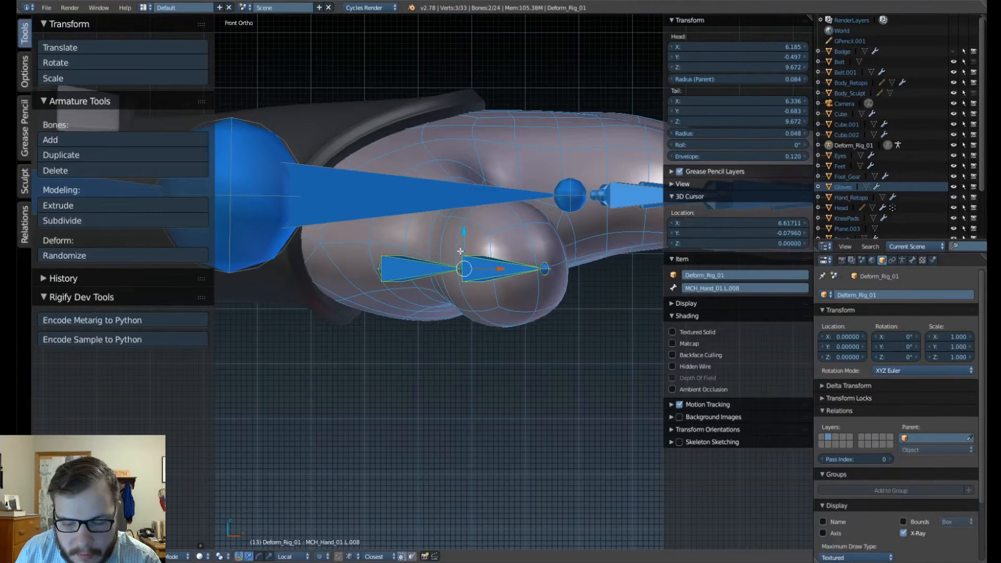
# Raise the thumb's middle joint along Z to about 9.70 in the side view.
pyautogui.press('KP_3')
pyautogui.scroll(4, 460, 251)
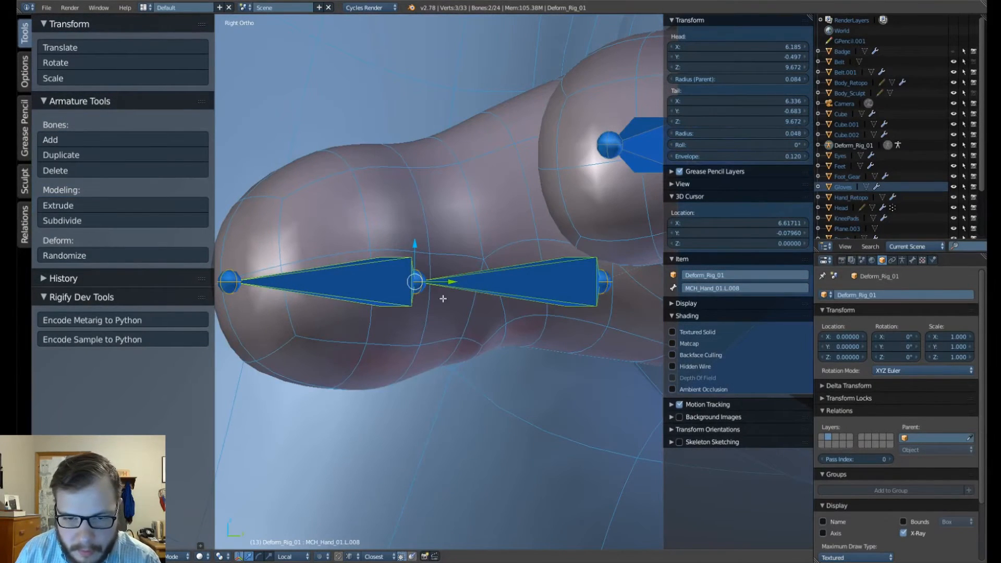
pyautogui.rightClick(443, 295)
pyautogui.rightClick(427, 272)
pyautogui.click(420, 254)
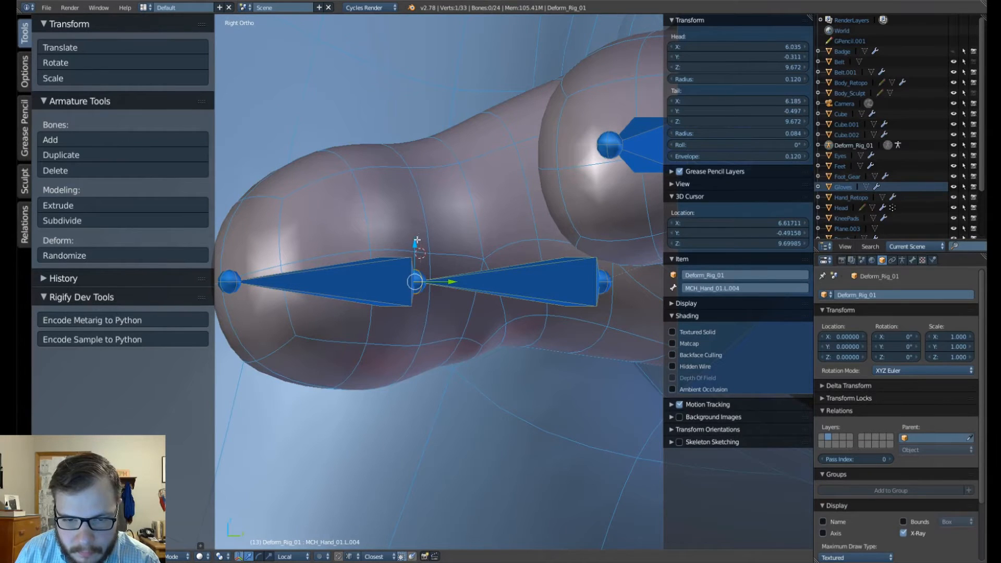
pyautogui.rightClick(230, 282)
pyautogui.rightClick(419, 280)
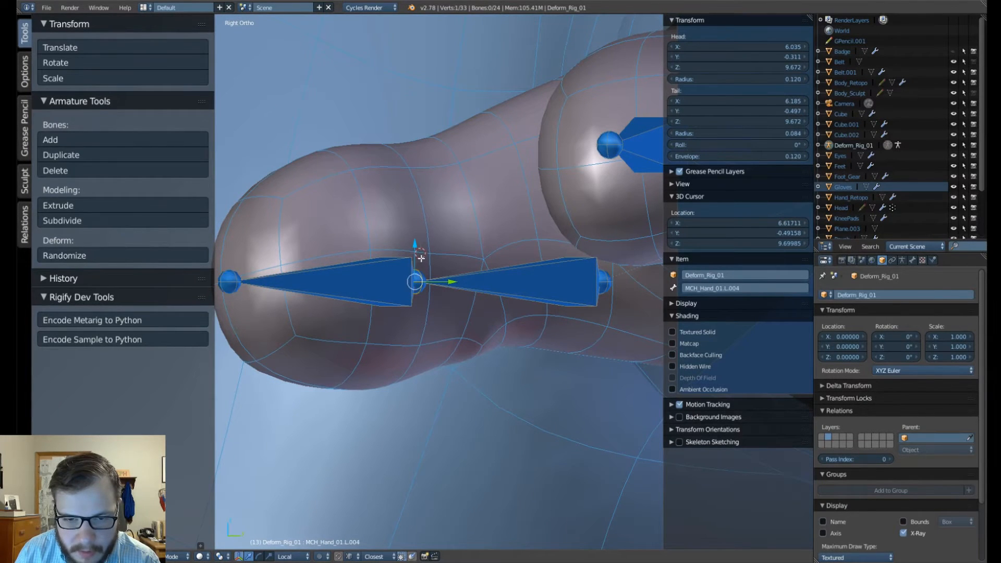
pyautogui.press('g')
pyautogui.press('z')
pyautogui.click(417, 218)
# Raise the thumb's base joint along Z to about 9.74.
pyautogui.rightClick(604, 282)
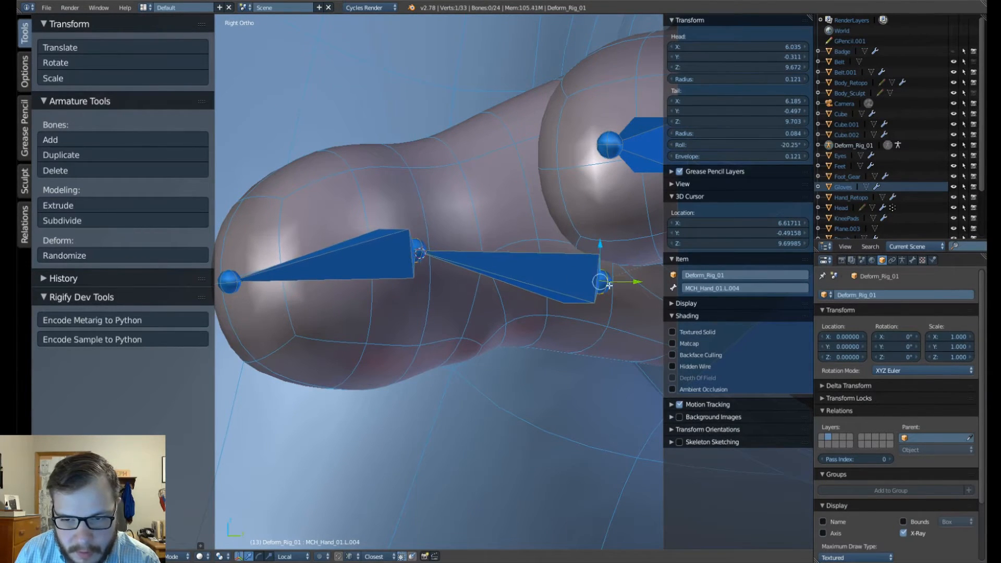
pyautogui.press('g')
pyautogui.press('z')
pyautogui.click(474, 178)
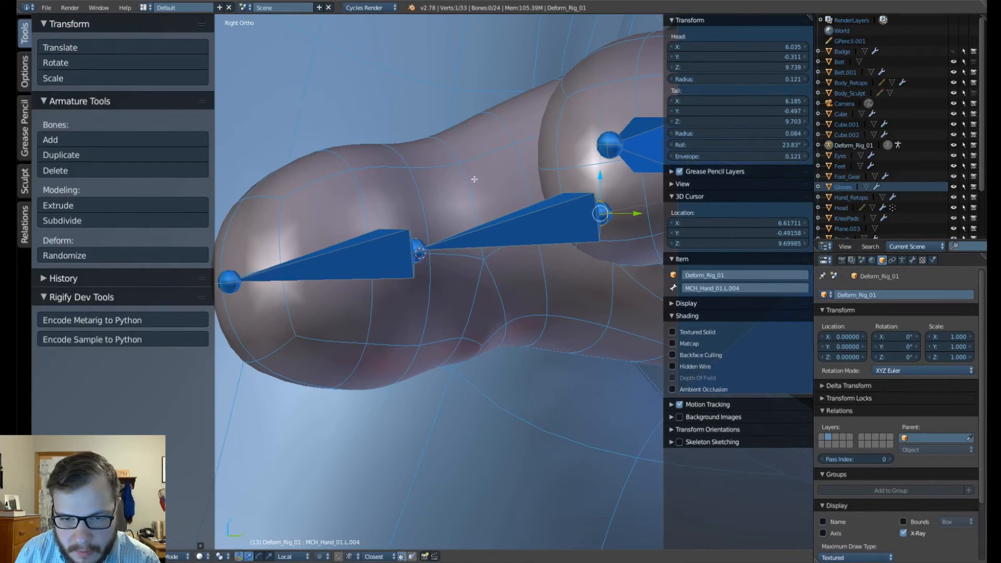
# From above, move the thumb's base joint to about X 6.04, Y -0.29 and its tip to about X 6.33, Y -0.69.
pyautogui.moveTo(302, 219); pyautogui.dragTo(481, 339, button='middle')
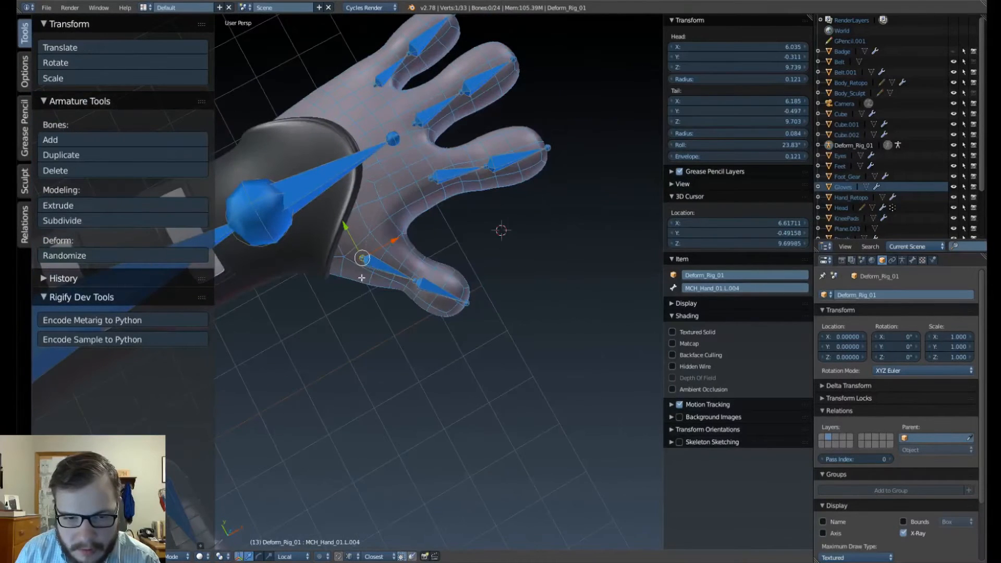
pyautogui.press('KP_7')
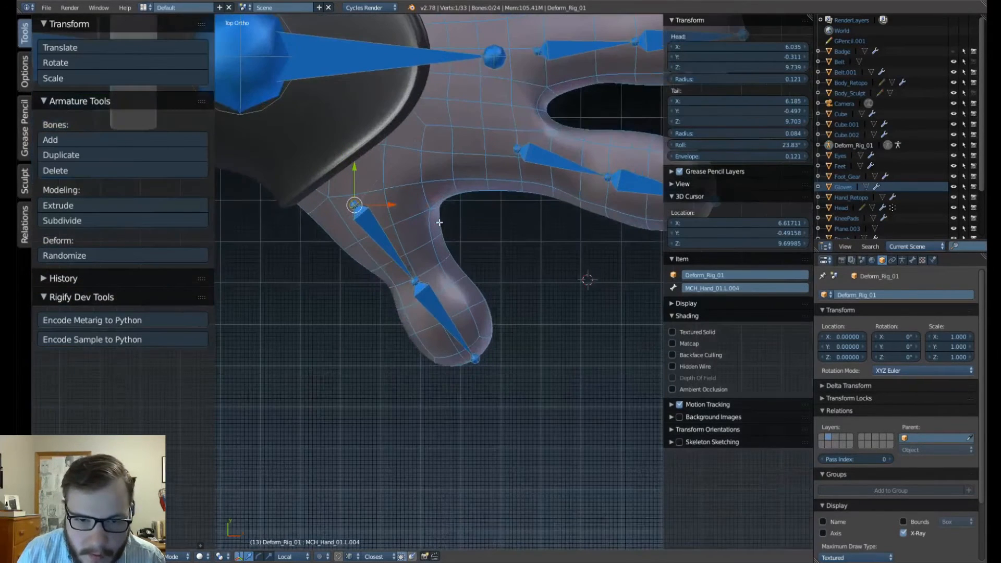
pyautogui.scroll(4, 433, 223)
pyautogui.rightClick(360, 202)
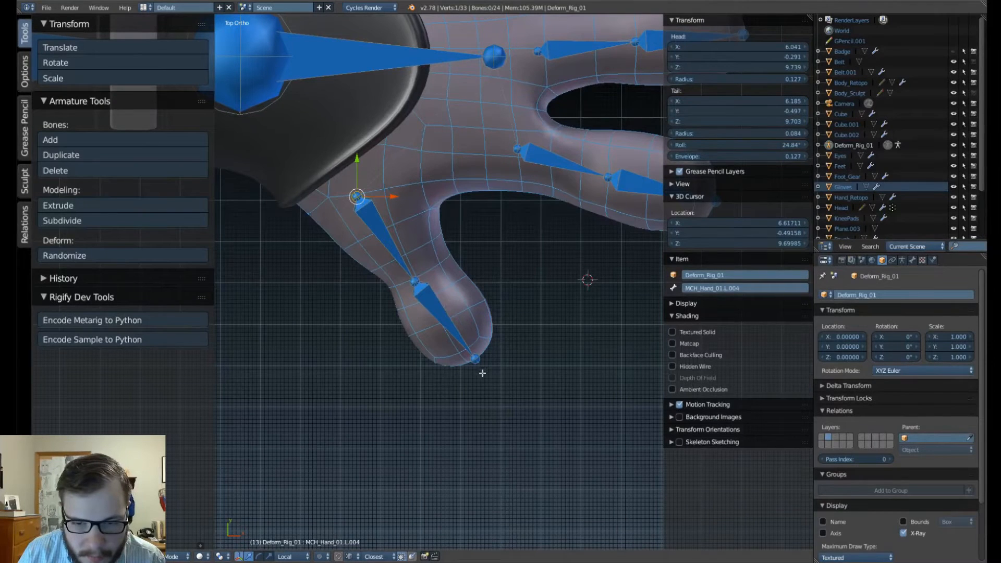
pyautogui.rightClick(475, 358)
pyautogui.press('g')
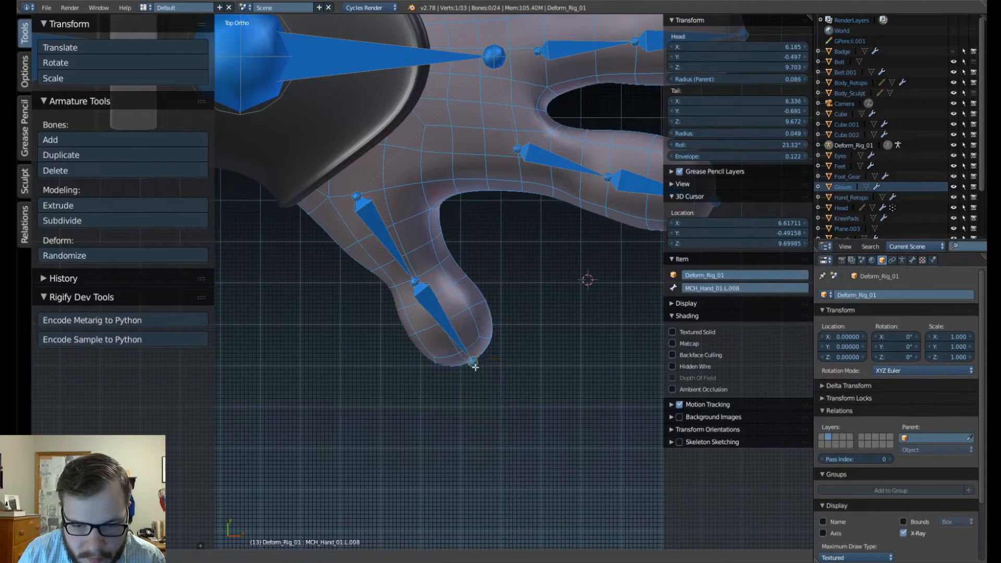
pyautogui.click(496, 359)
pyautogui.scroll(-6, 516, 301)
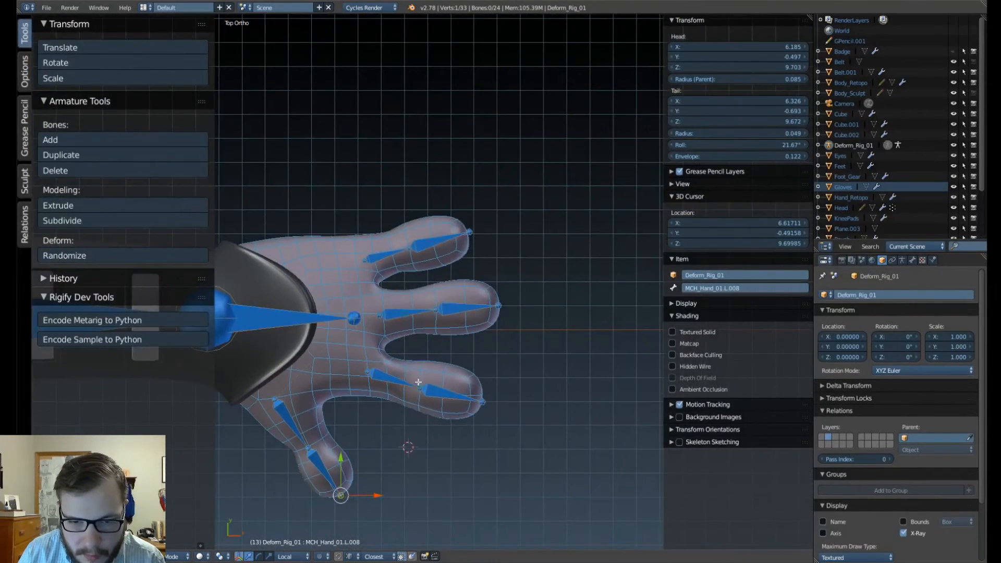
pyautogui.scroll(7, 403, 335)
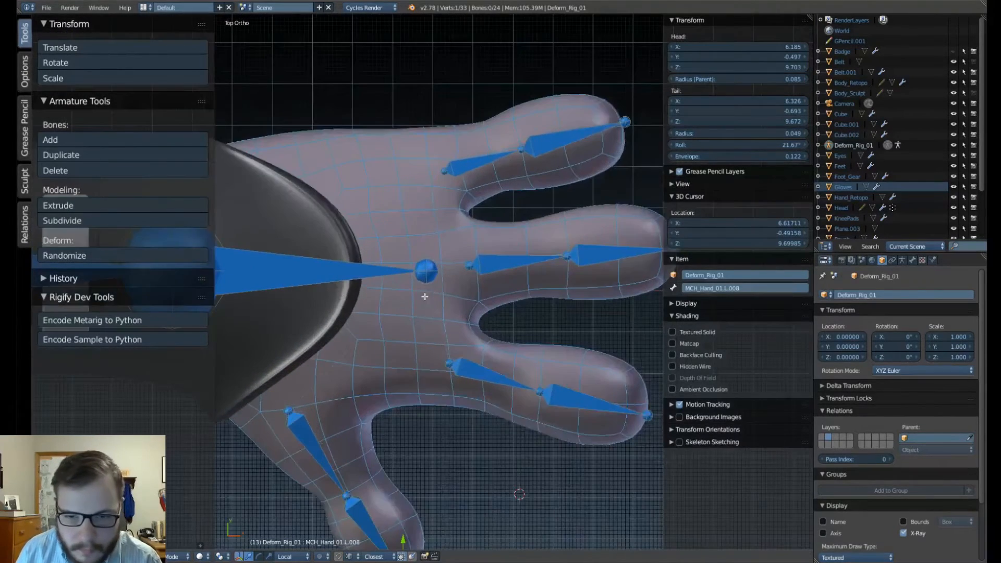
pyautogui.scroll(-2, 429, 299)
pyautogui.scroll(3, 430, 298)
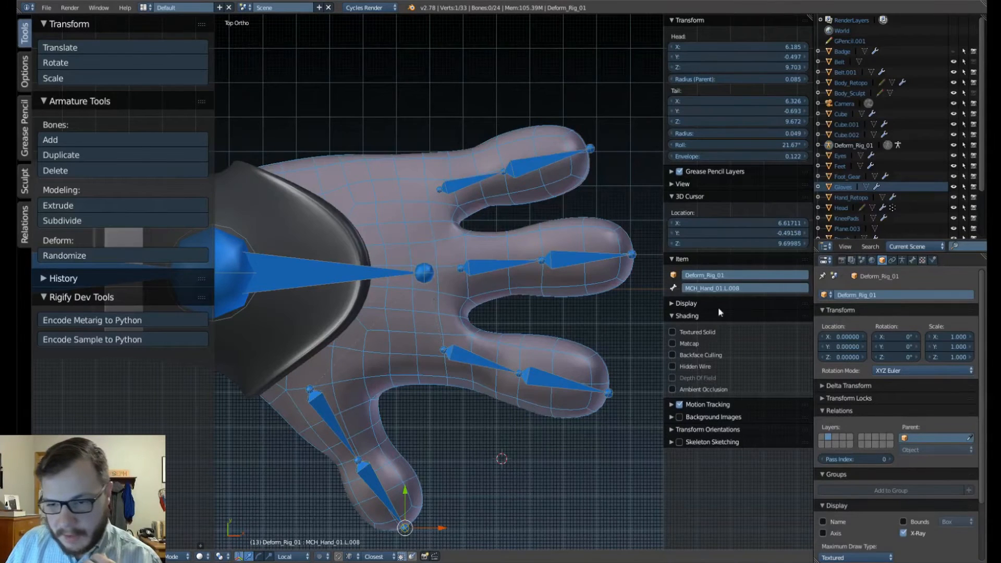
pyautogui.click(749, 288)
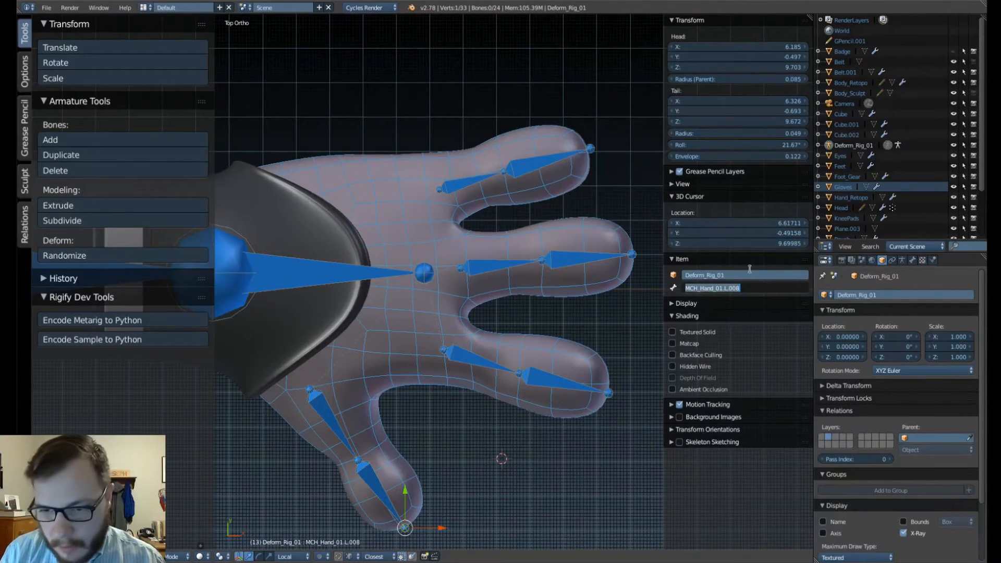
pyautogui.press('BackSpace')
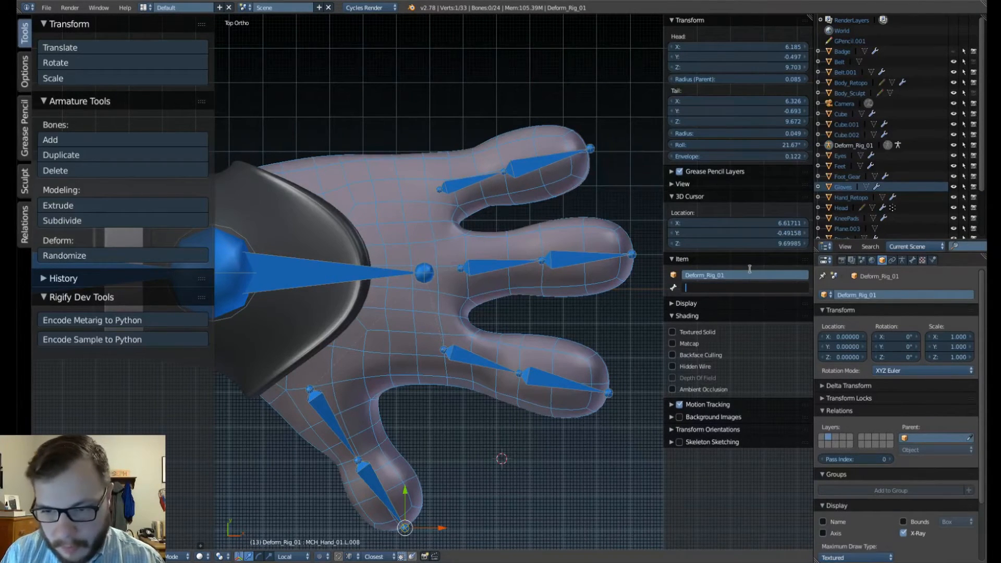
pyautogui.write('DEF')
pyautogui.press('BackSpace')
pyautogui.press('BackSpace')
pyautogui.press('BackSpace')
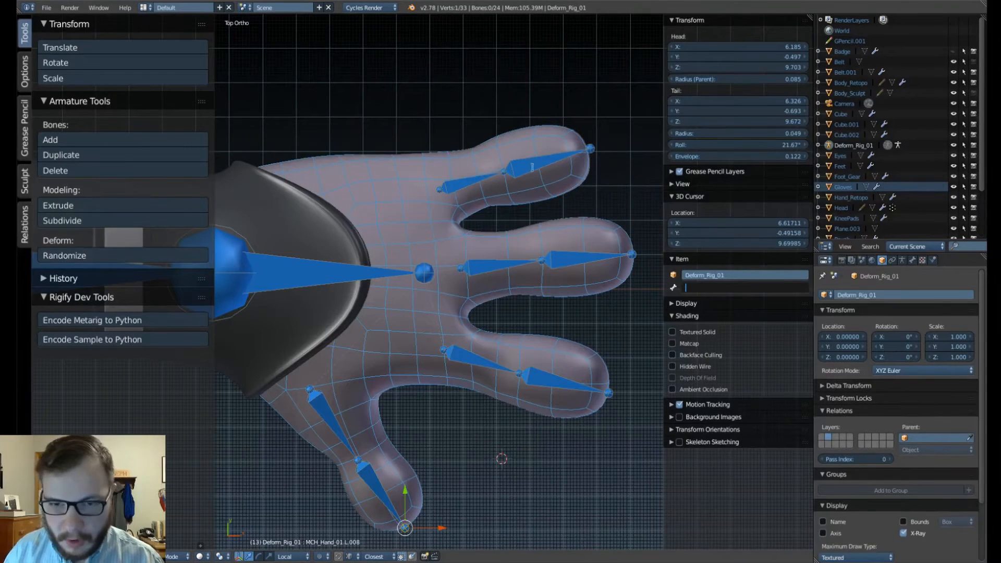
# Rename the base bone of the pinkie as DEF_pinkie_a01.L.
pyautogui.rightClick(481, 180)
pyautogui.click(705, 284)
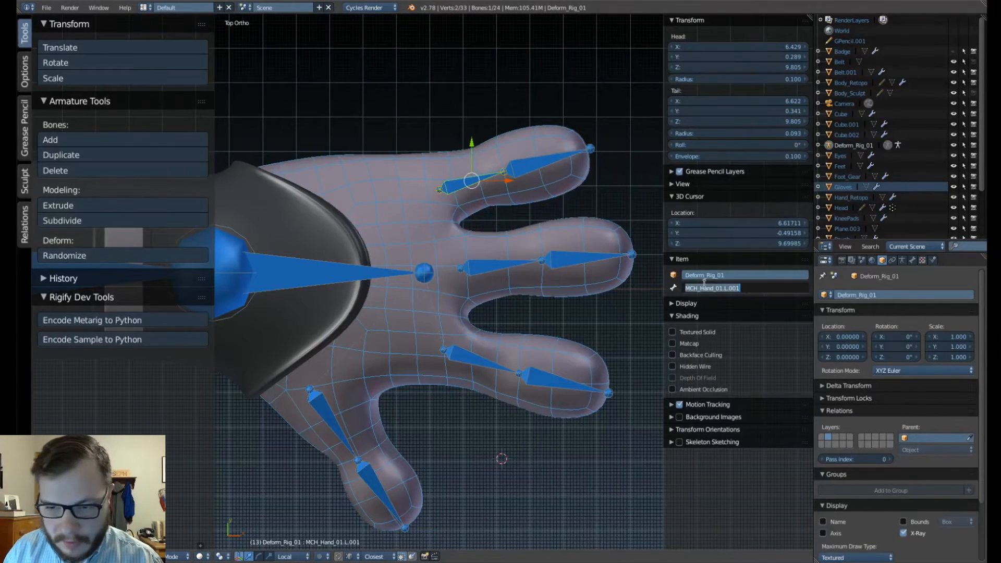
pyautogui.write('DEF_pinkie_')
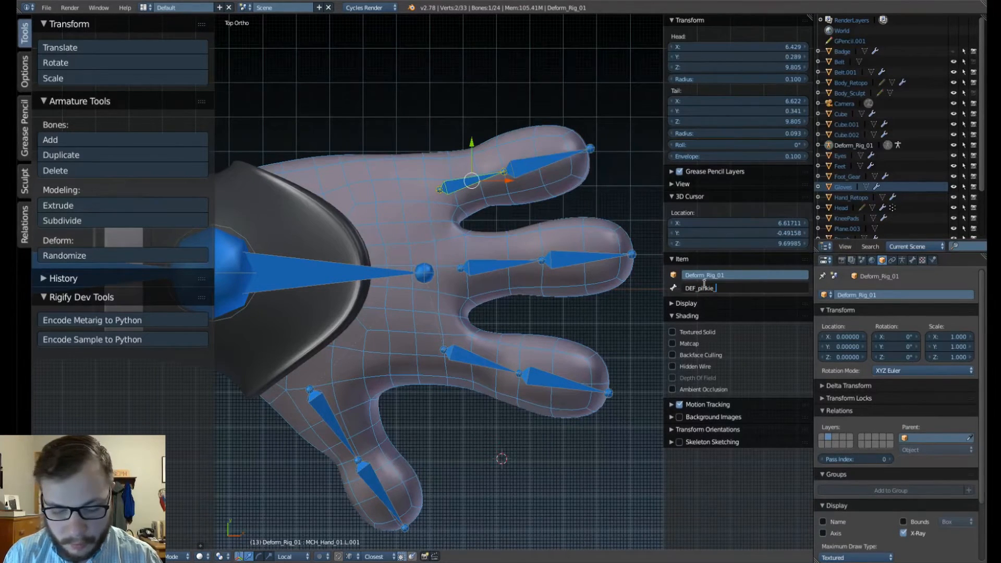
pyautogui.write('a01')
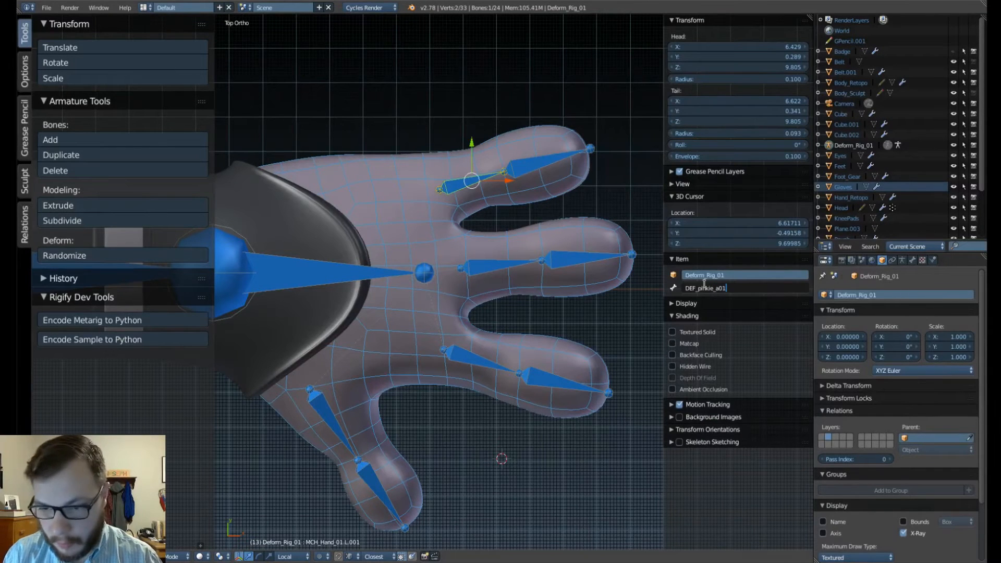
pyautogui.write('.L')
pyautogui.press('Return')
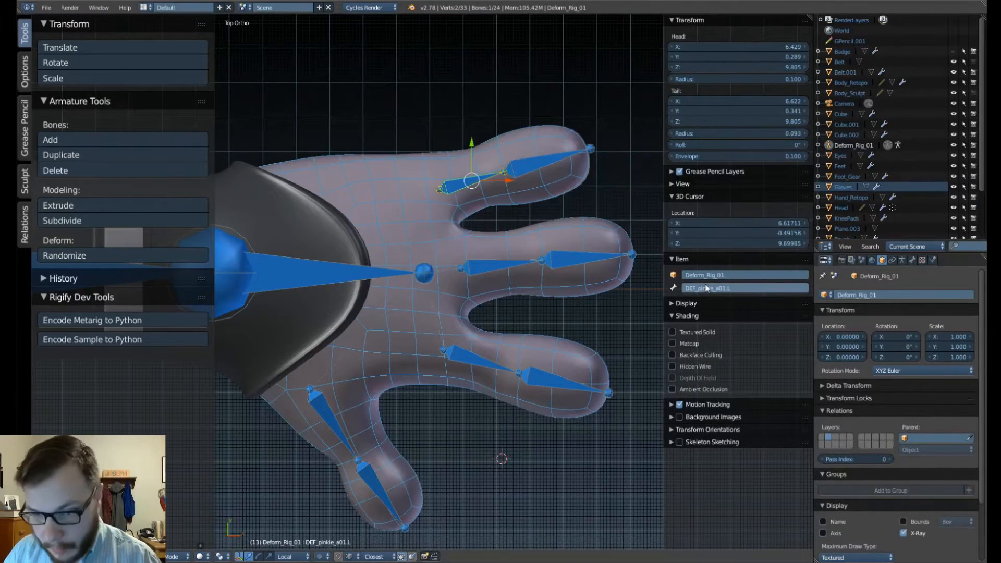
# Rename the tip bone of the pinkie as DEF_pinkie_b01.L.
pyautogui.rightClick(545, 163)
pyautogui.click(739, 288)
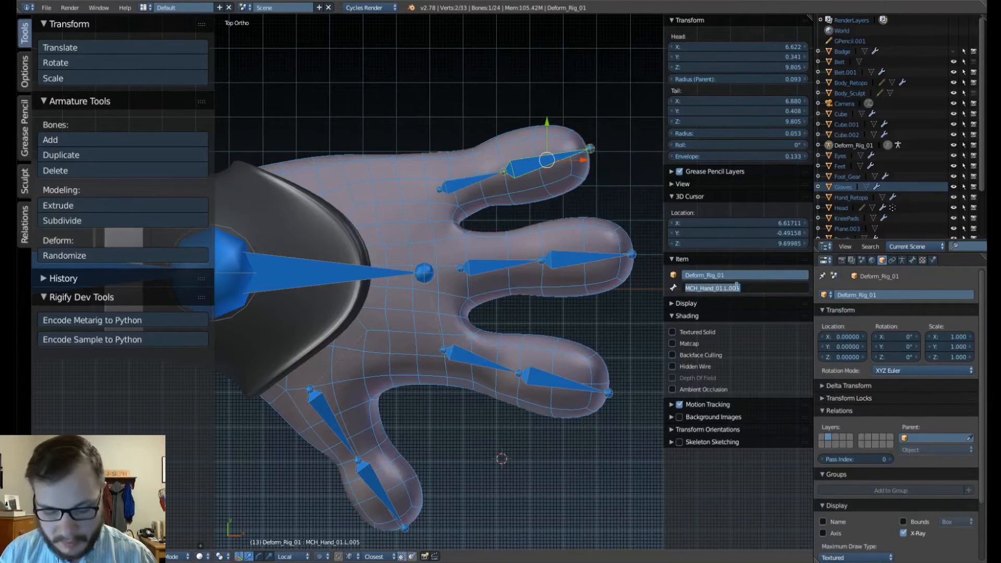
pyautogui.write('DEF_pinkie_a01.L')
pyautogui.press('BackSpace')
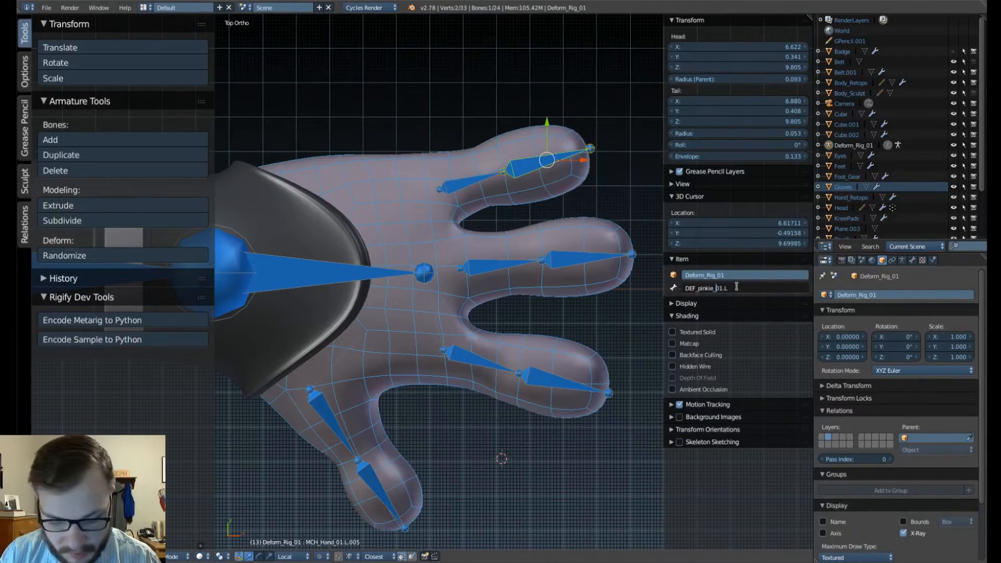
pyautogui.write('b')
pyautogui.press('Return')
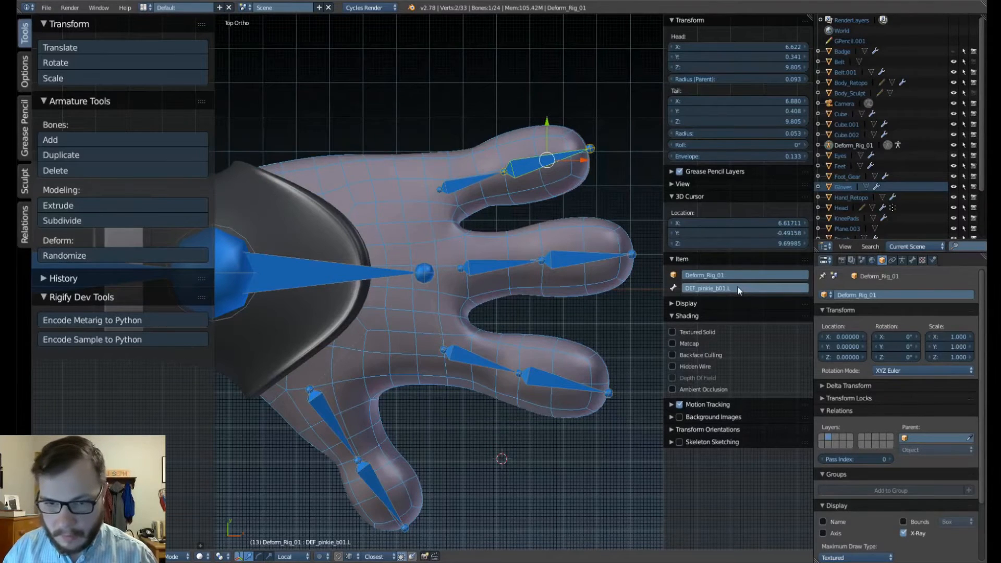
# Rename the base bone of the middle finger as DEF_Middle_a01.L.
pyautogui.rightClick(506, 261)
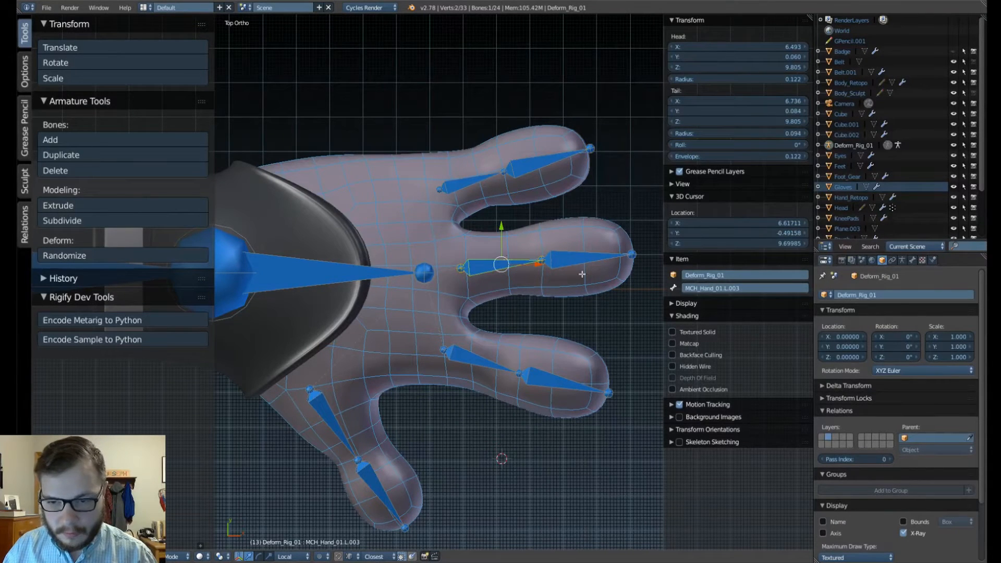
pyautogui.click(710, 289)
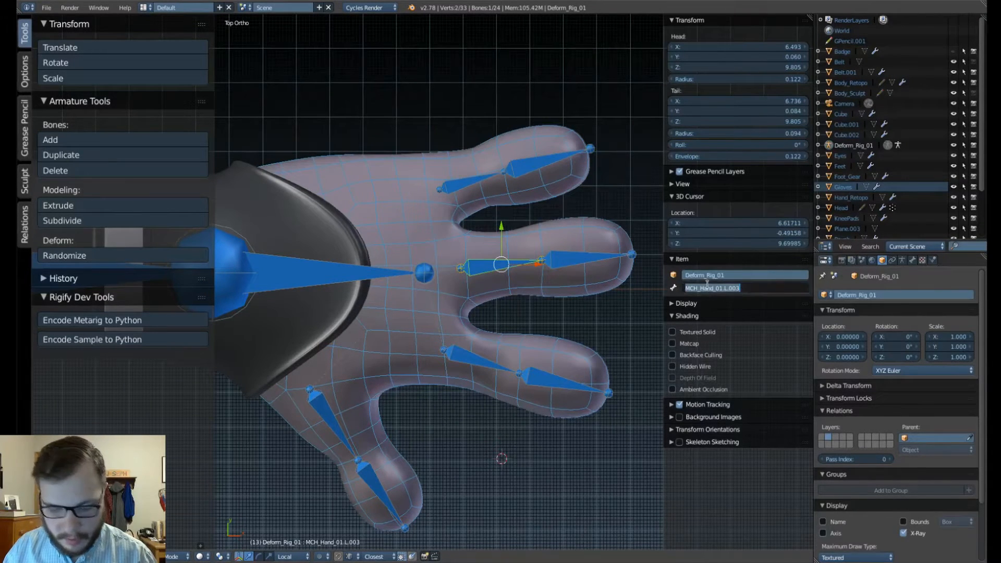
pyautogui.write('DEF_pinkie_a01.L')
pyautogui.press('BackSpace')
pyautogui.press('BackSpace')
pyautogui.press('BackSpace')
pyautogui.press('BackSpace')
pyautogui.press('BackSpace')
pyautogui.press('BackSpace')
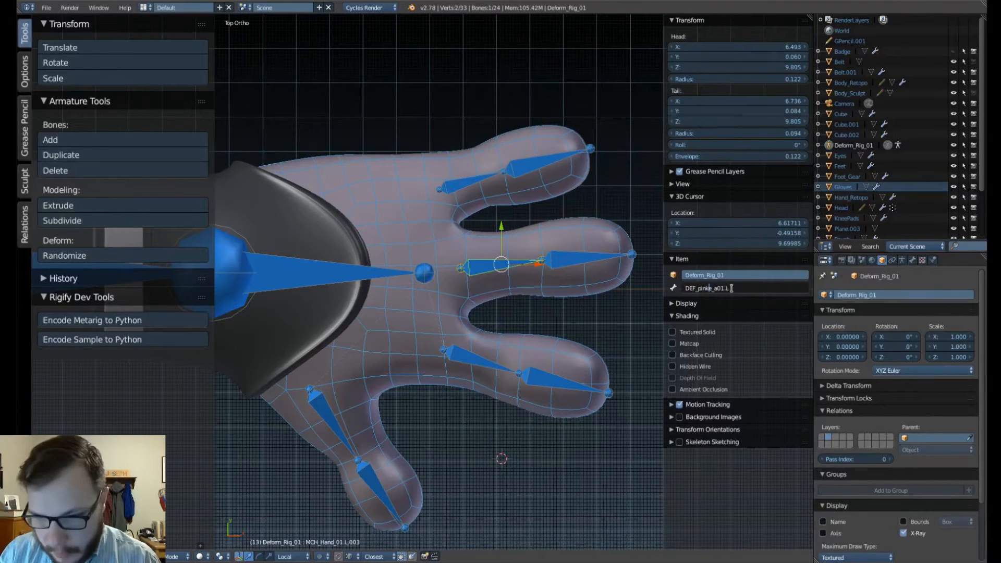
pyautogui.write('Middle')
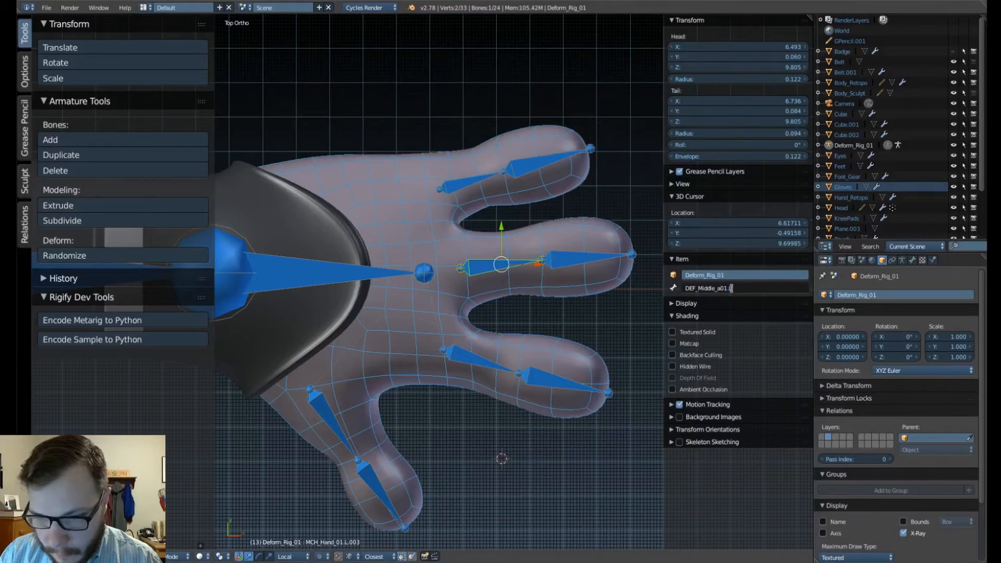
pyautogui.press('Return')
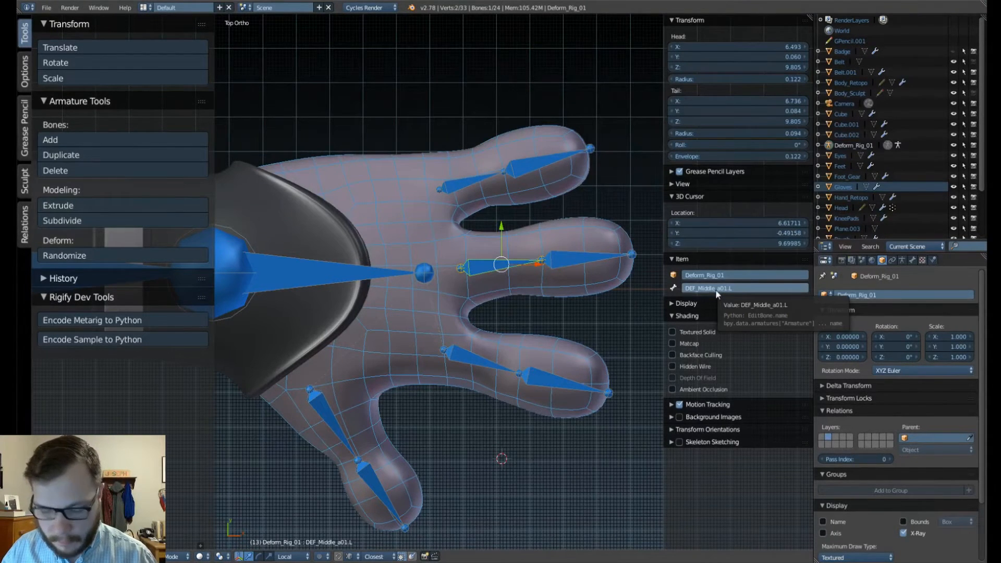
# Rename the tip bone of the middle finger as DEF_Middle_b01.L.
pyautogui.rightClick(586, 257)
pyautogui.click(727, 290)
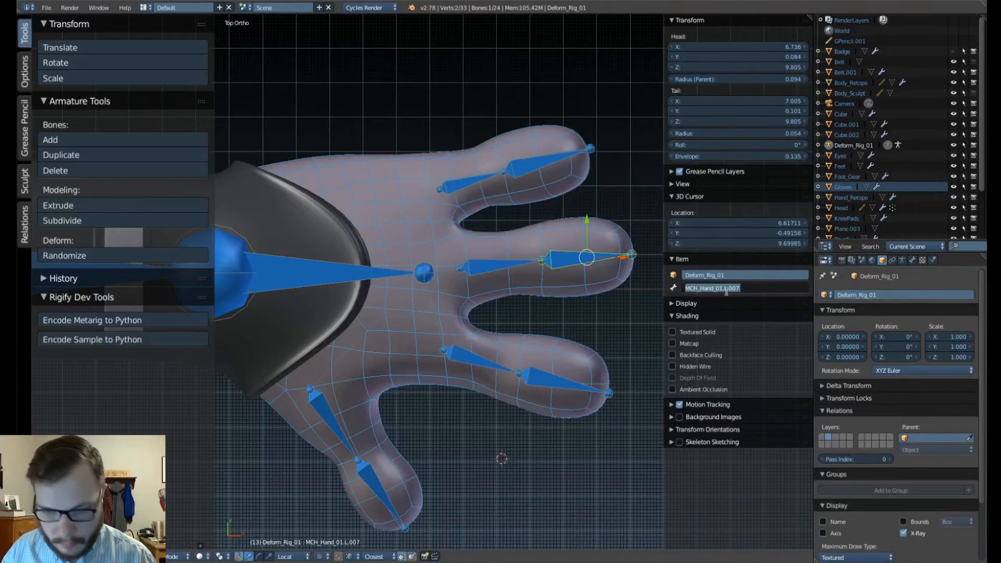
pyautogui.write('DEF_Middle_a01.L')
pyautogui.press('Left')
pyautogui.press('Left')
pyautogui.press('Left')
pyautogui.press('Left')
pyautogui.press('BackSpace')
pyautogui.write('b')
pyautogui.press('Return')
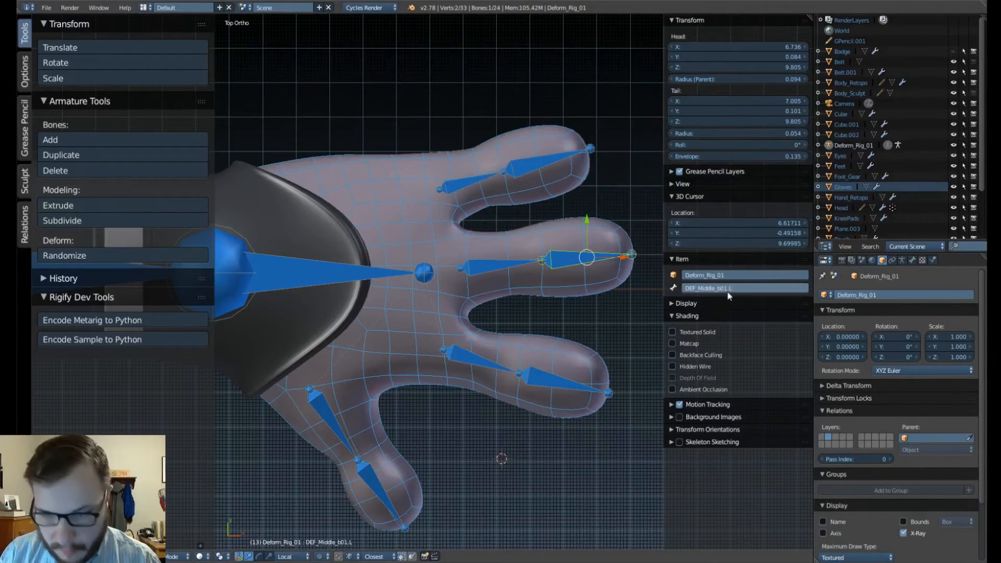
# Rename the base bone of the index finger as DEF_Index_a01.L.
pyautogui.rightClick(493, 360)
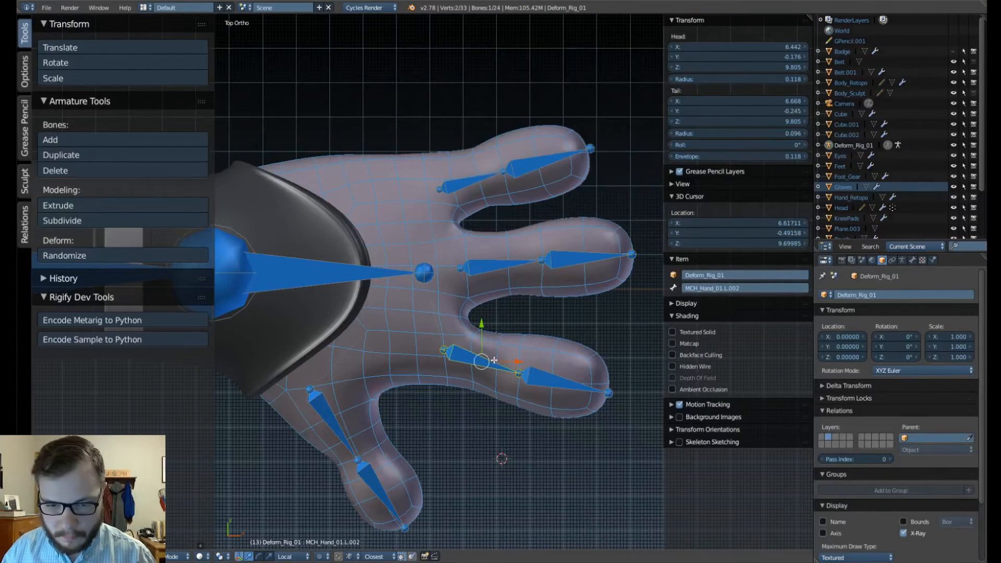
pyautogui.click(736, 289)
pyautogui.write('DEF_Middle_a01.L')
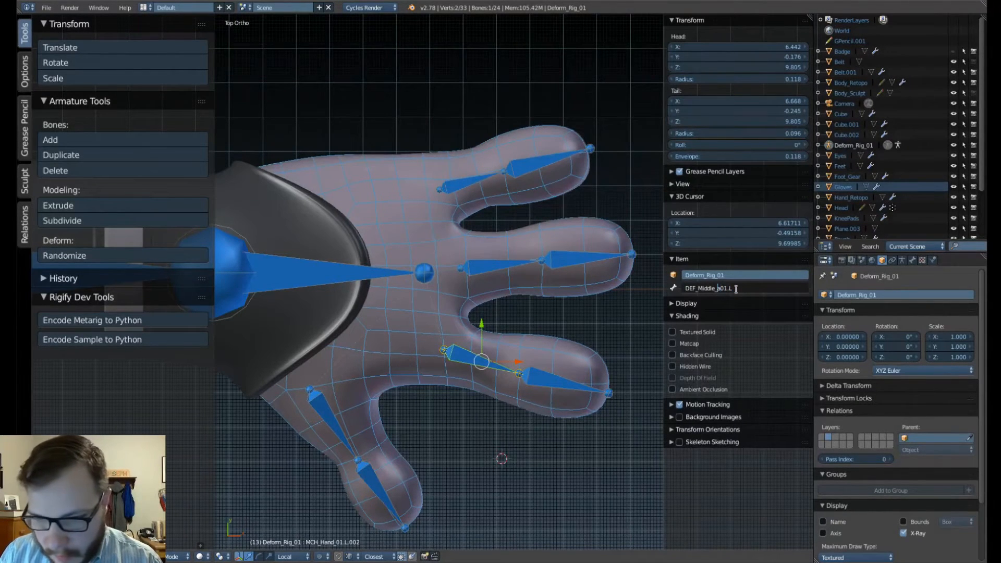
pyautogui.press('BackSpace')
pyautogui.press('BackSpace')
pyautogui.press('BackSpace')
pyautogui.press('BackSpace')
pyautogui.press('BackSpace')
pyautogui.press('BackSpace')
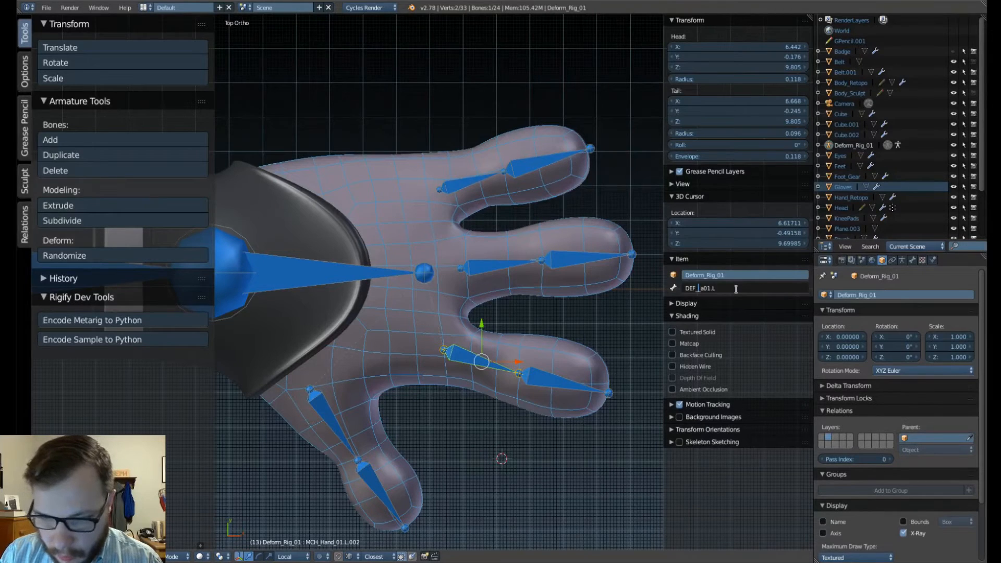
pyautogui.write('Index')
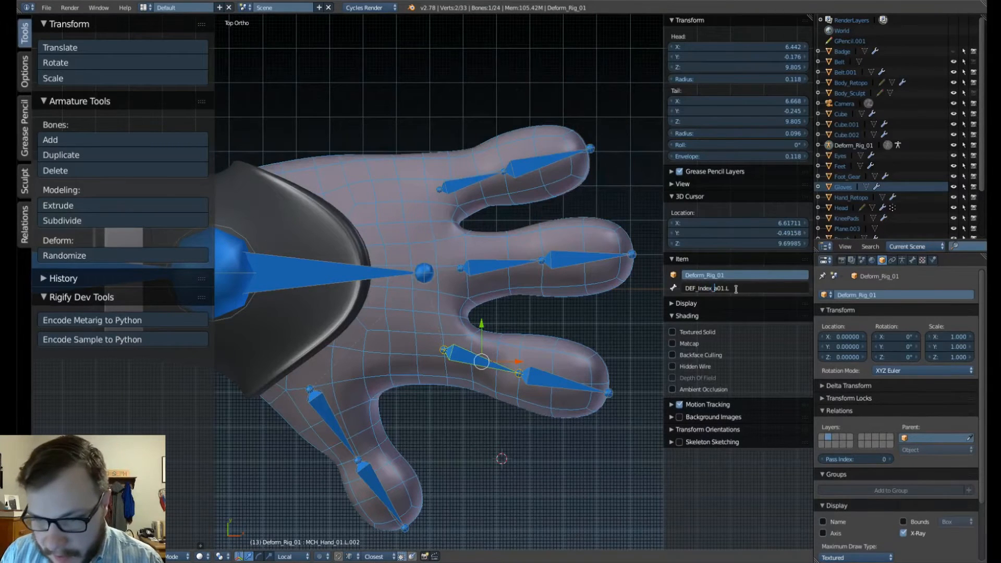
pyautogui.press('BackSpace')
pyautogui.write('a')
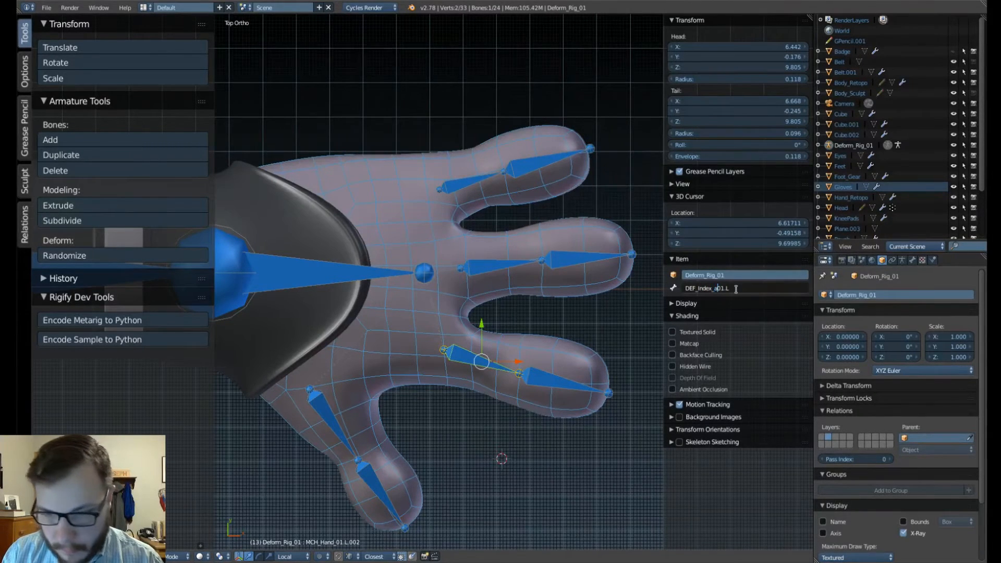
pyautogui.press('Return')
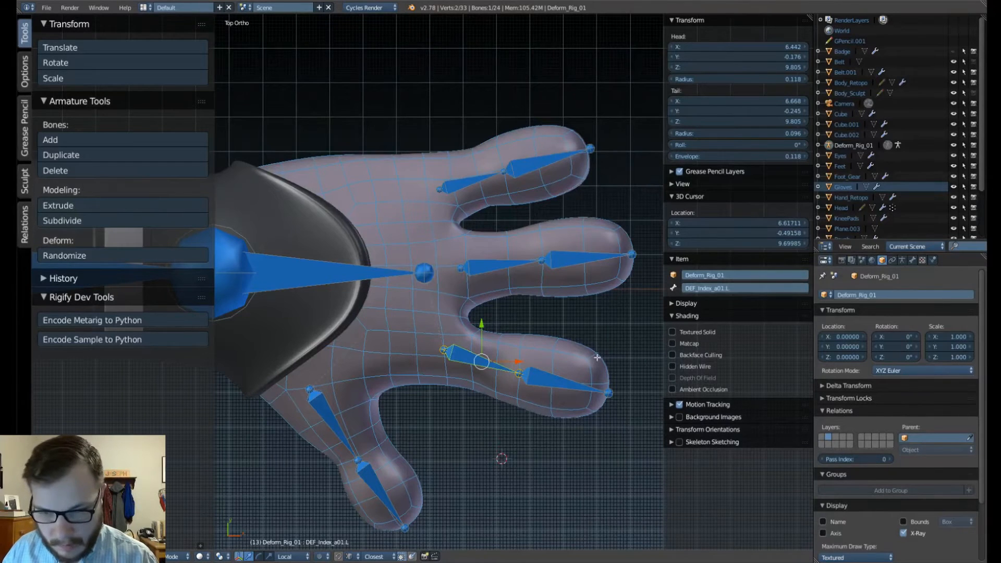
# Rename the tip bone of the index finger as DEF_Index_b01.L.
pyautogui.rightClick(547, 377)
pyautogui.click(714, 285)
pyautogui.write('DEF_Index_a01.L')
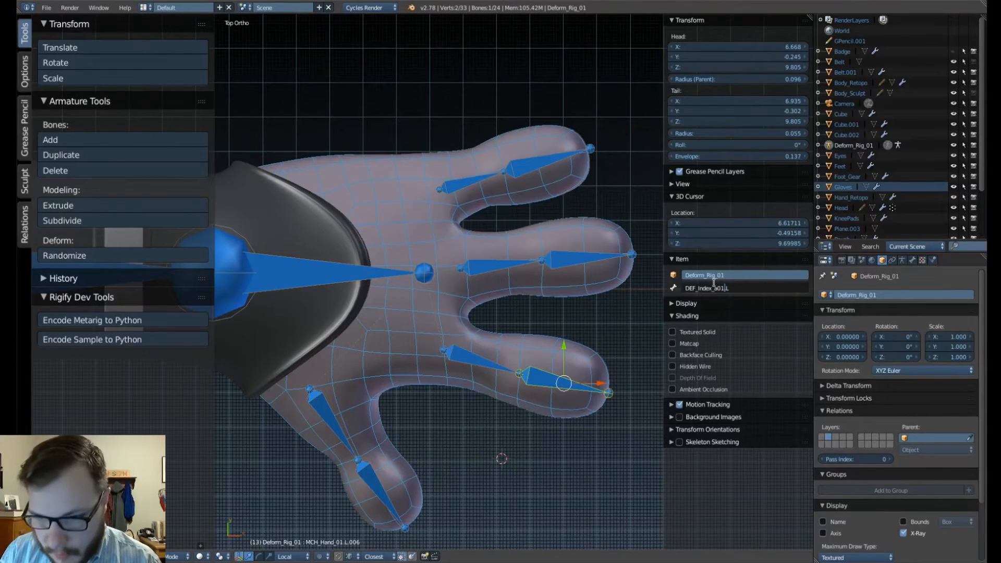
pyautogui.press('BackSpace')
pyautogui.write('b')
pyautogui.press('Return')
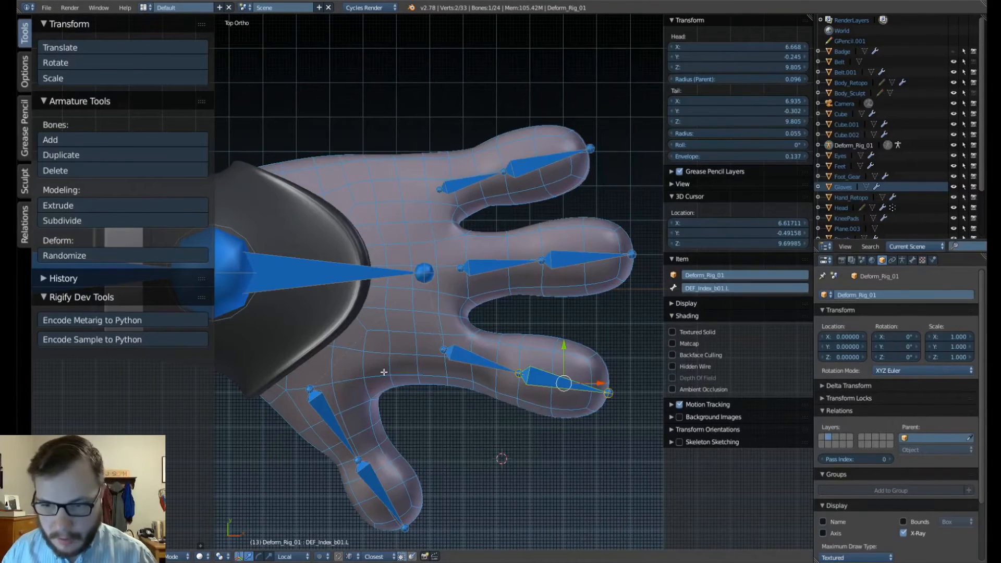
# Rename the base bone of the thumb as DEF_Thumb_a01.L.
pyautogui.rightClick(341, 422)
pyautogui.click(702, 288)
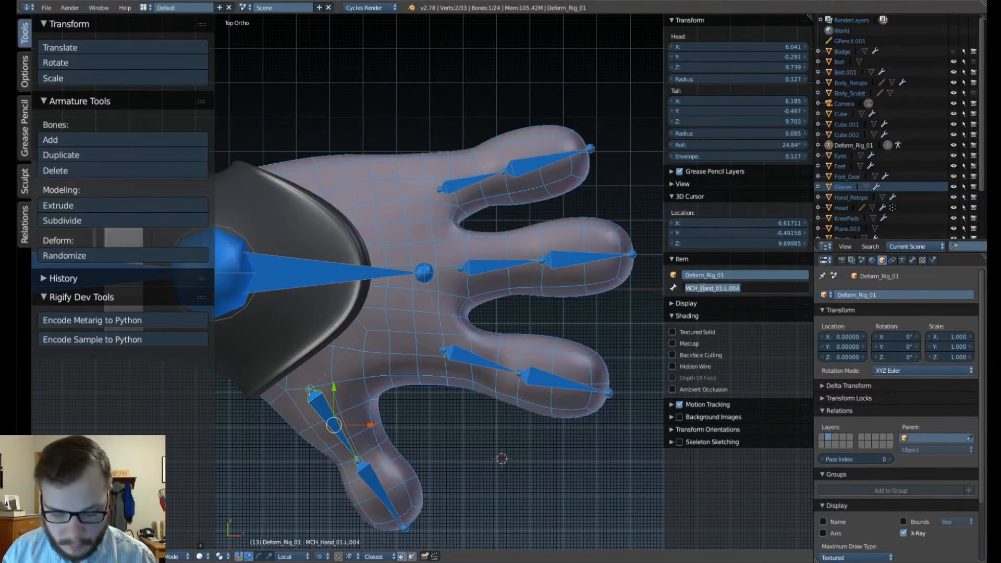
pyautogui.write('DEF_Index_a01.L')
pyautogui.press('BackSpace')
pyautogui.press('BackSpace')
pyautogui.press('BackSpace')
pyautogui.press('BackSpace')
pyautogui.press('BackSpace')
pyautogui.press('BackSpace')
pyautogui.press('BackSpace')
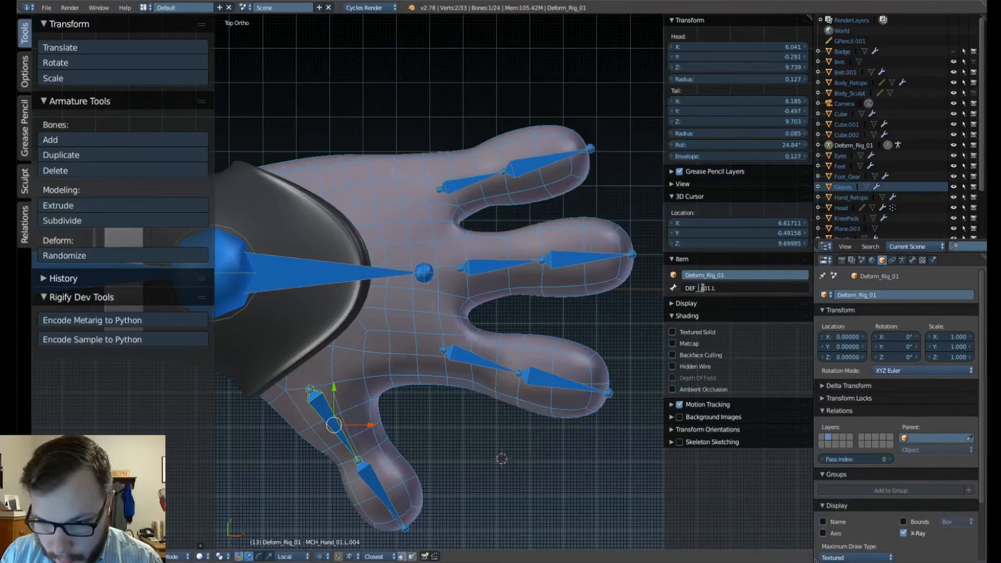
pyautogui.write('T')
pyautogui.write('humb')
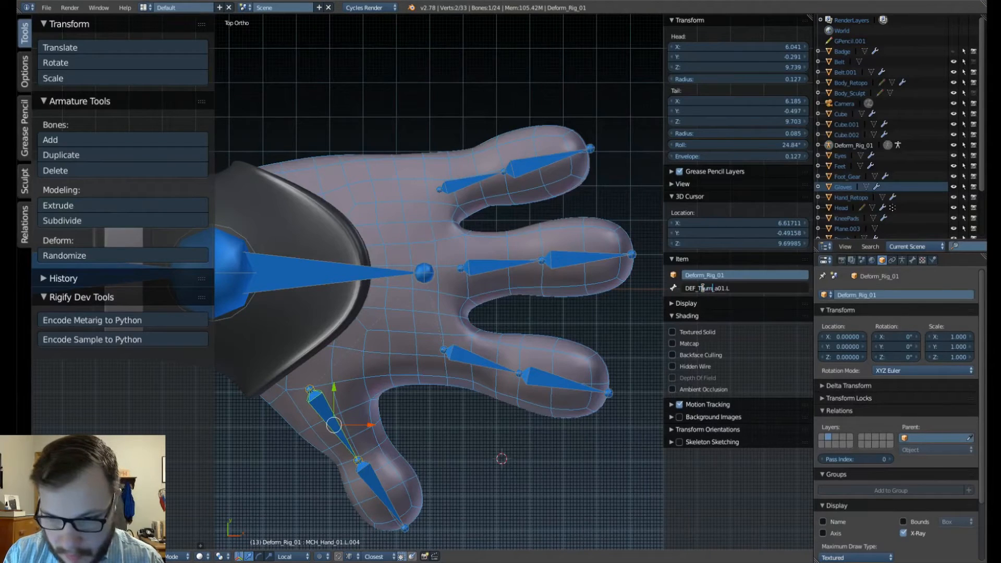
pyautogui.write('_')
pyautogui.press('Return')
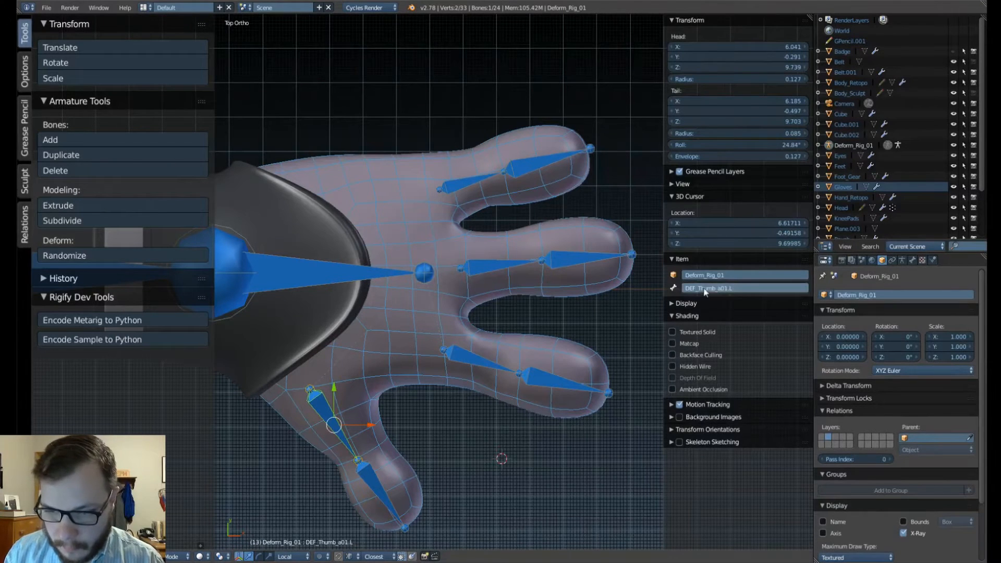
# Rename the tip bone of the thumb as DEF_Thumb_b01.L.
pyautogui.rightClick(374, 500)
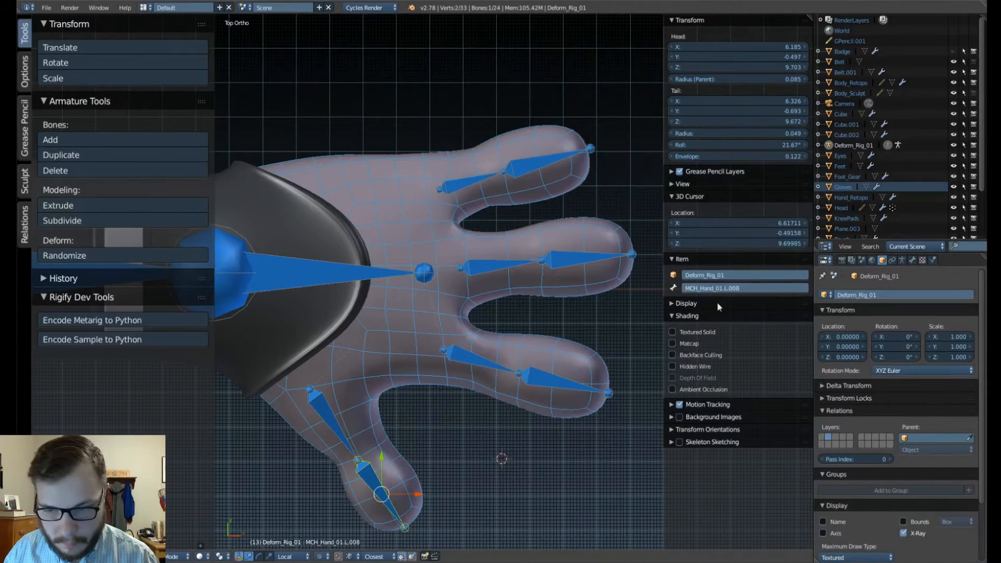
pyautogui.click(717, 279)
pyautogui.click(722, 288)
pyautogui.write('DEF_Thumb_a01.L')
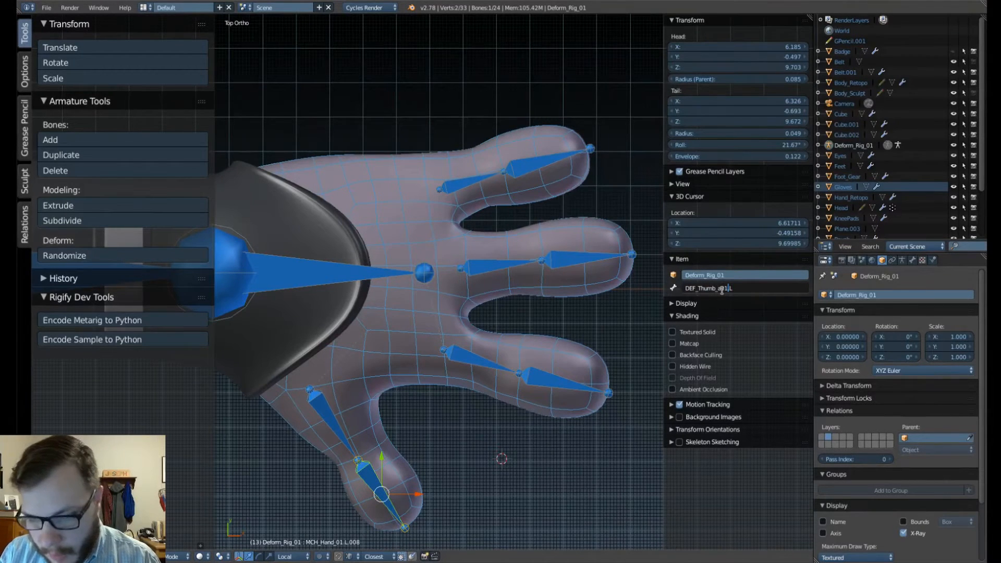
pyautogui.press('BackSpace')
pyautogui.write('b')
pyautogui.press('Return')
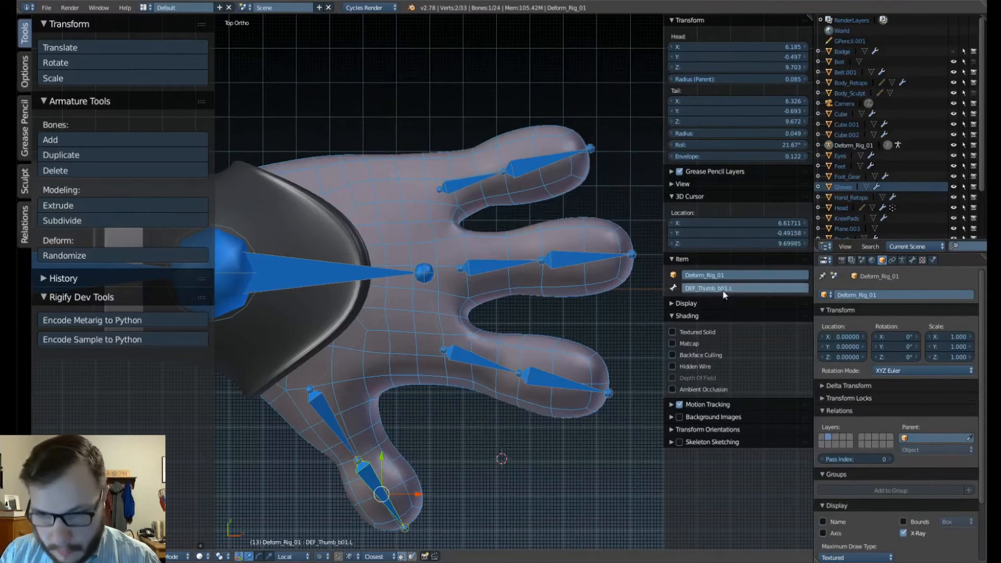
# Move the base joint of the index finger outward to the knuckle, shortening the finger's base bone.
pyautogui.scroll(-4, 477, 386)
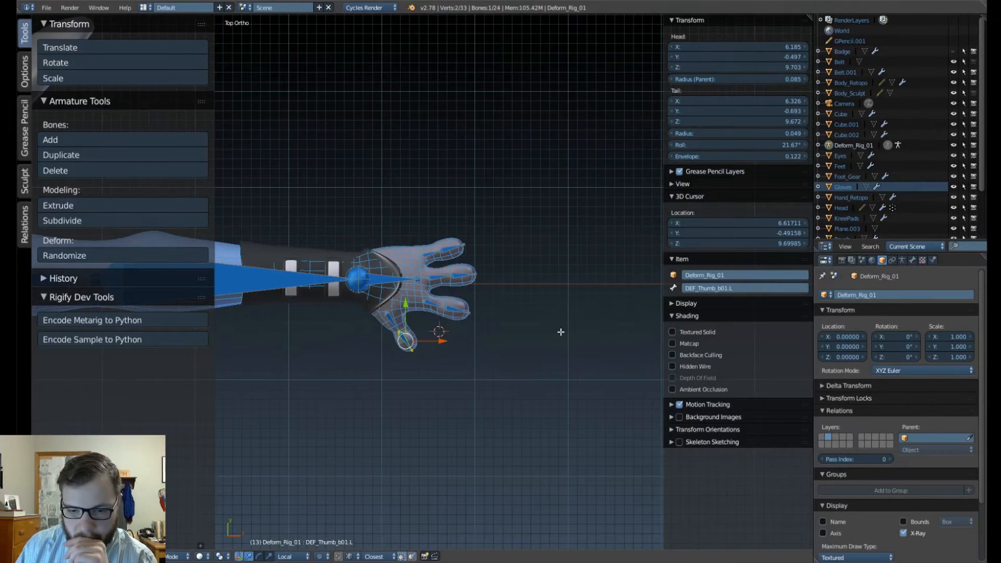
pyautogui.hotkey('ctrl', 'alt', 'space')
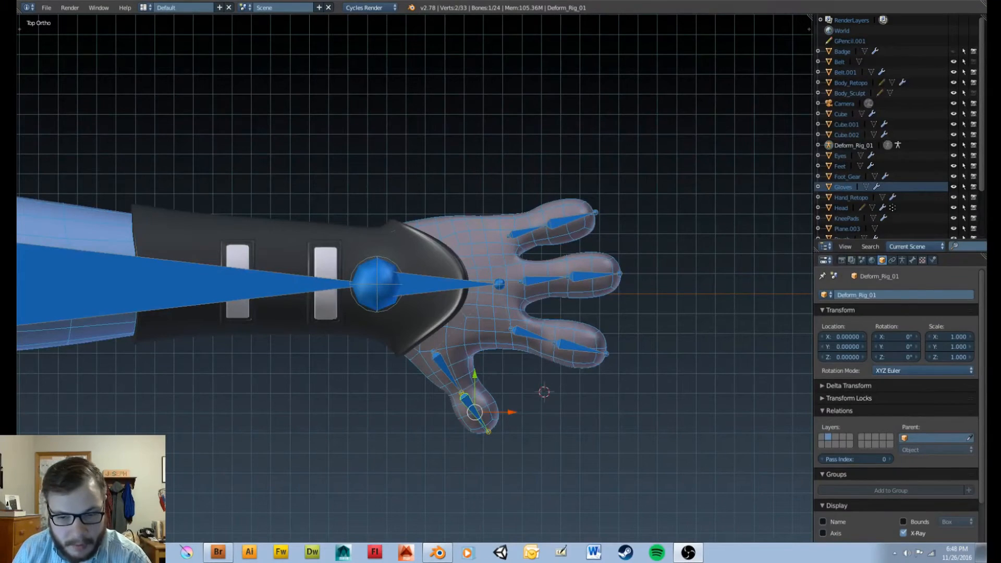
pyautogui.scroll(3, 571, 397)
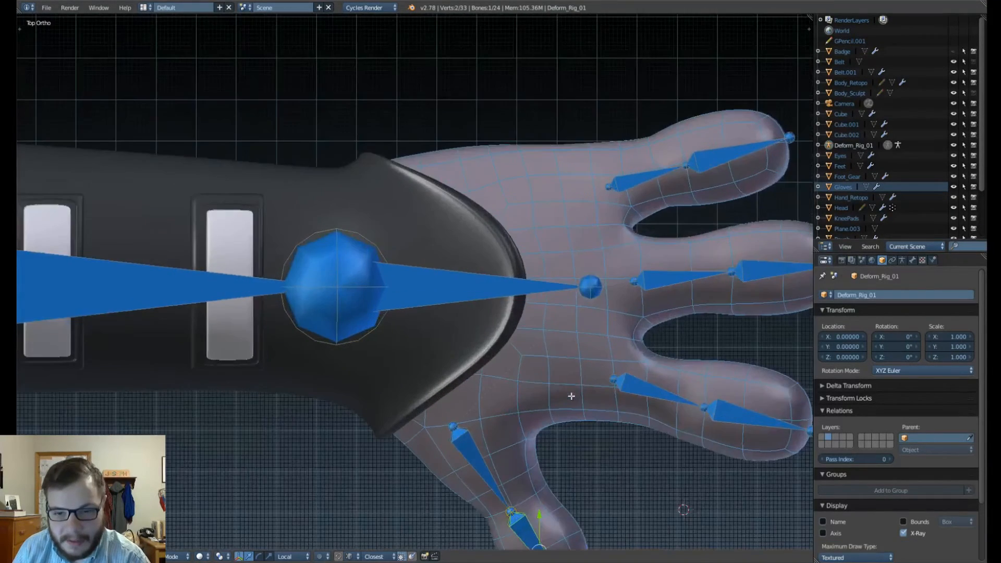
pyautogui.keyDown('shift'); pyautogui.moveTo(572, 396); pyautogui.dragTo(475, 342, button='middle'); pyautogui.keyUp('shift')
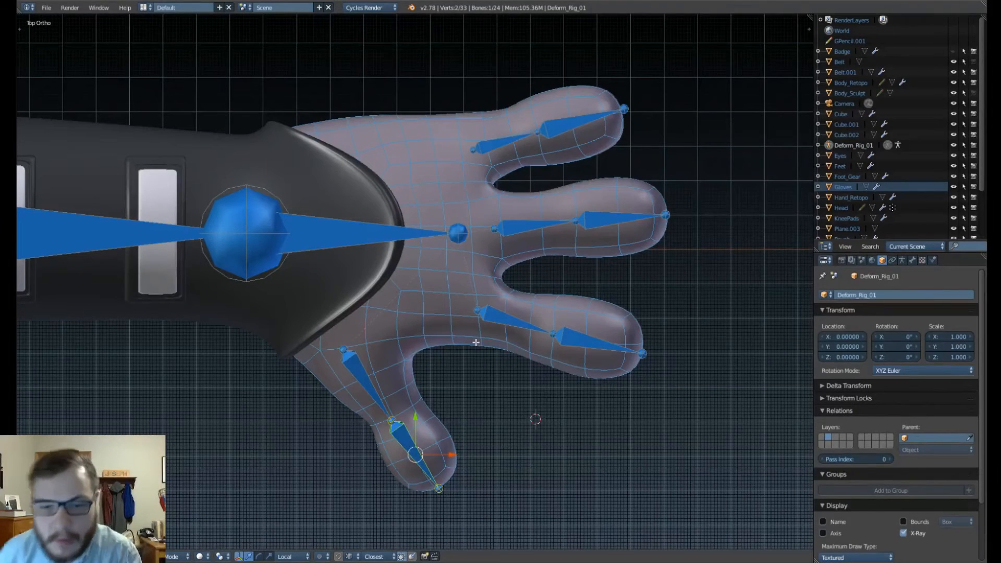
pyautogui.rightClick(477, 316)
pyautogui.press('g')
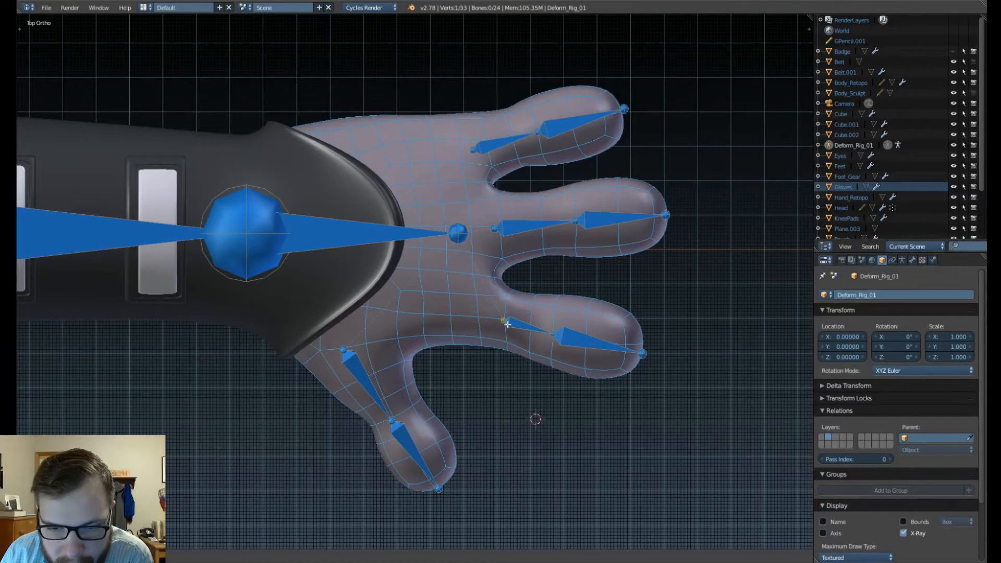
pyautogui.click(507, 323)
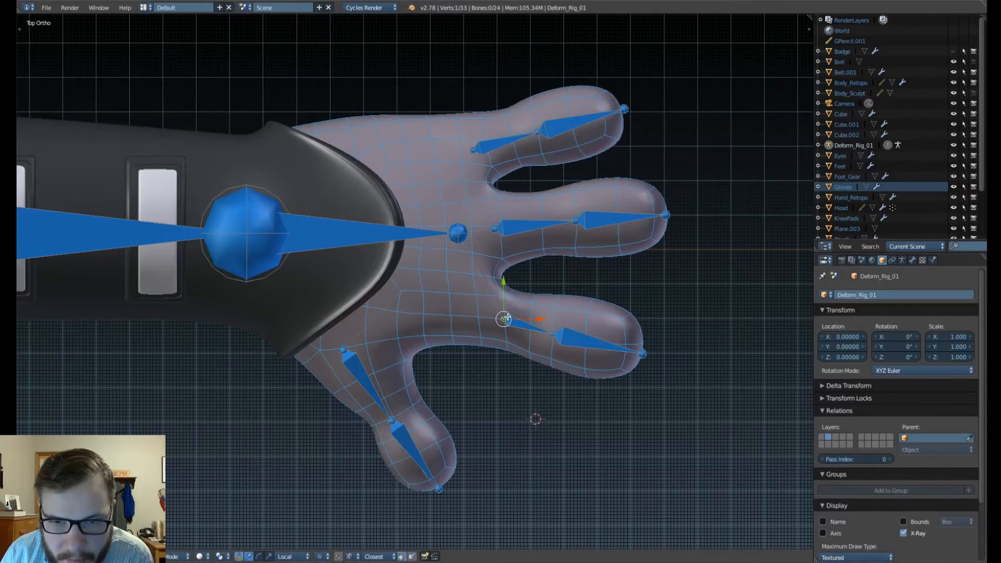
# Move the pinkie's base joint slightly toward the fingertip and nudge its middle joint into line inside the finger.
pyautogui.rightClick(473, 150)
pyautogui.press('g')
pyautogui.click(487, 147)
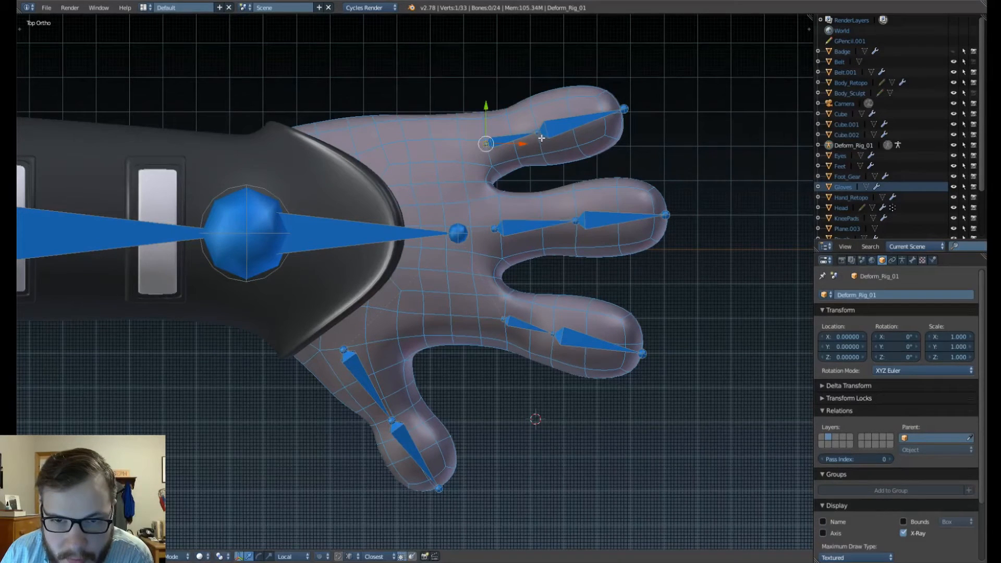
pyautogui.rightClick(539, 132)
pyautogui.press('g')
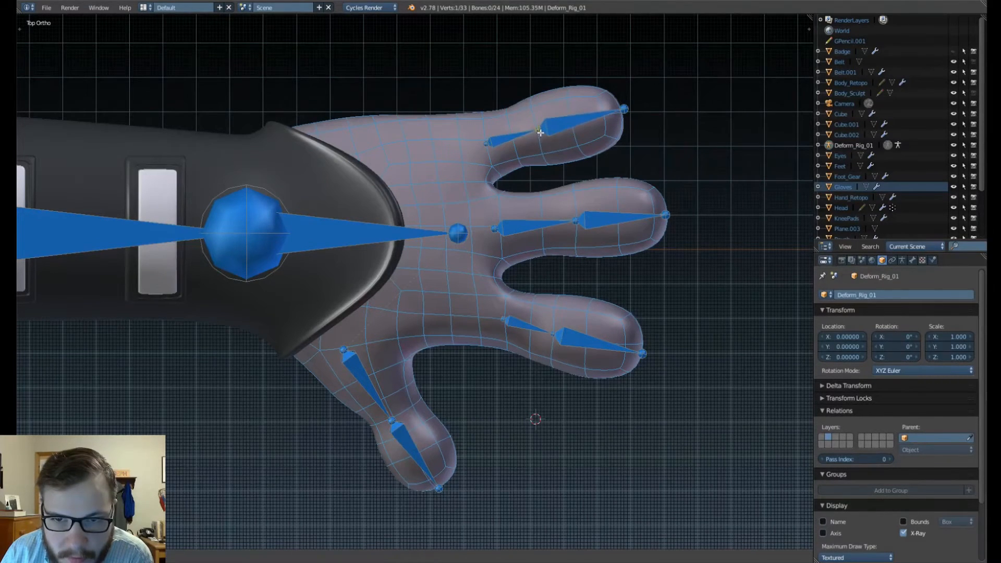
pyautogui.click(541, 133)
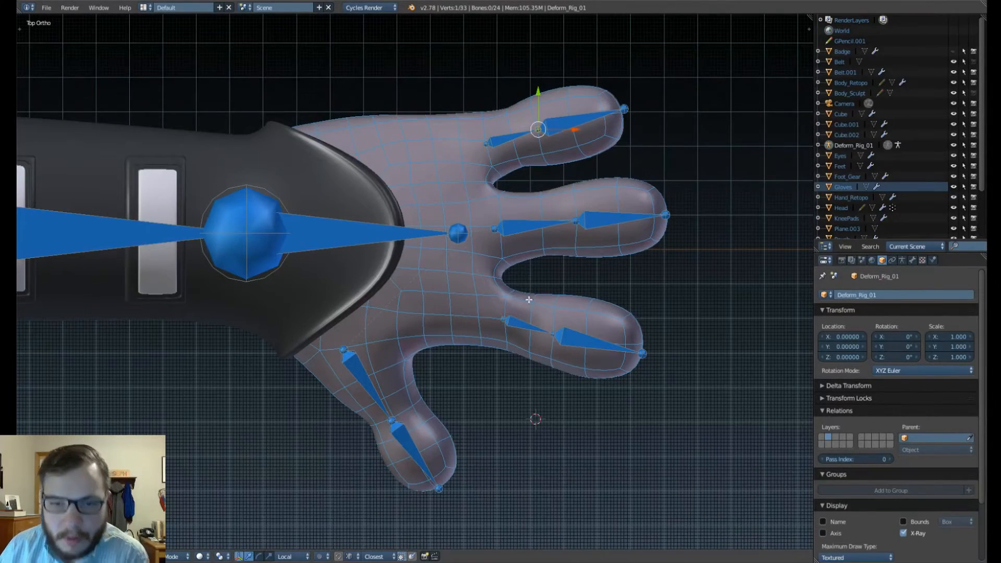
# In the front view, extrude a bone from the left upper arm's shoulder joint horizontally inward toward the middle of the chest.
pyautogui.scroll(-5, 513, 288)
pyautogui.scroll(3, 469, 334)
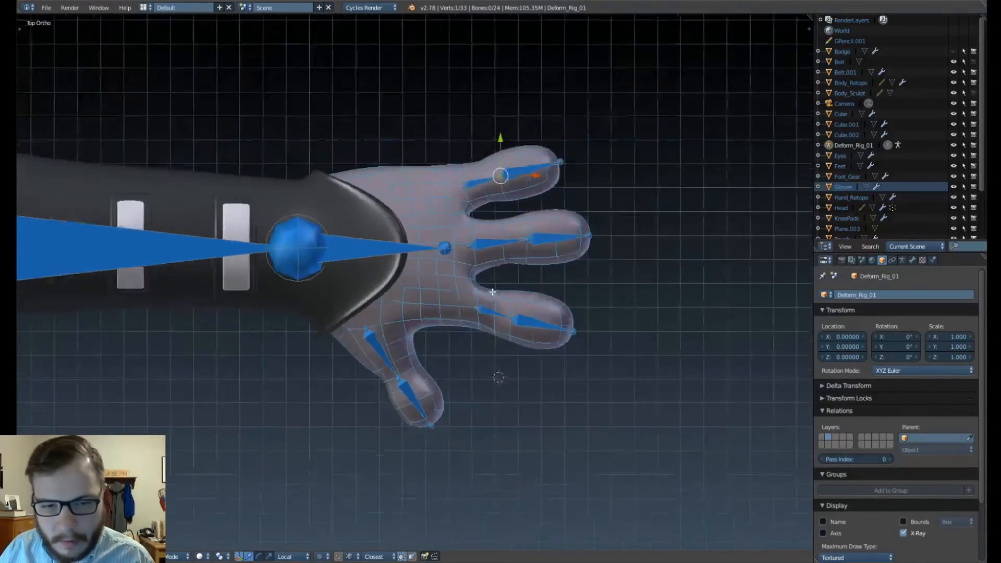
pyautogui.scroll(-6, 429, 365)
pyautogui.moveTo(429, 365); pyautogui.dragTo(384, 215, button='middle')
pyautogui.press('KP_1')
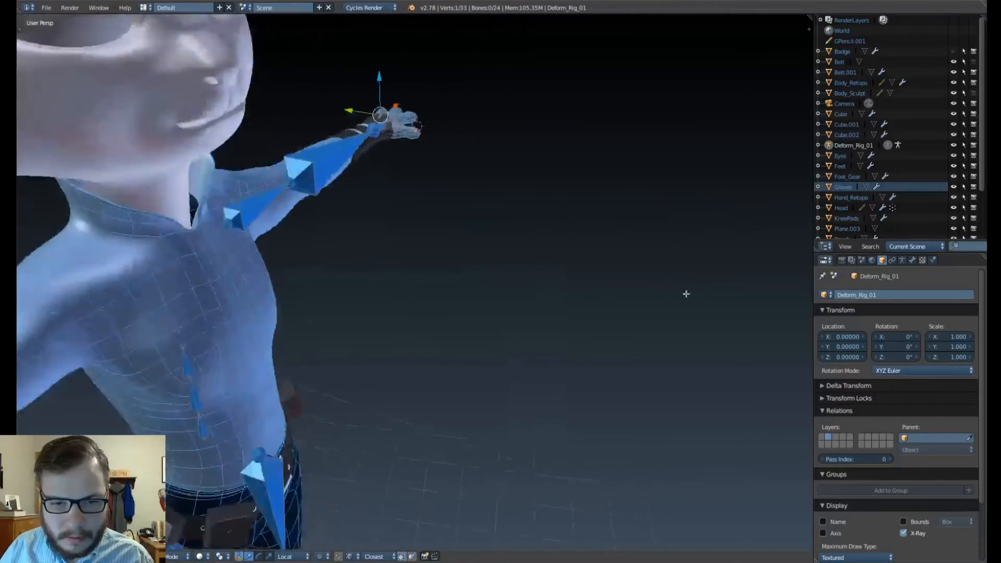
pyautogui.scroll(3, 547, 240)
pyautogui.scroll(4, 548, 242)
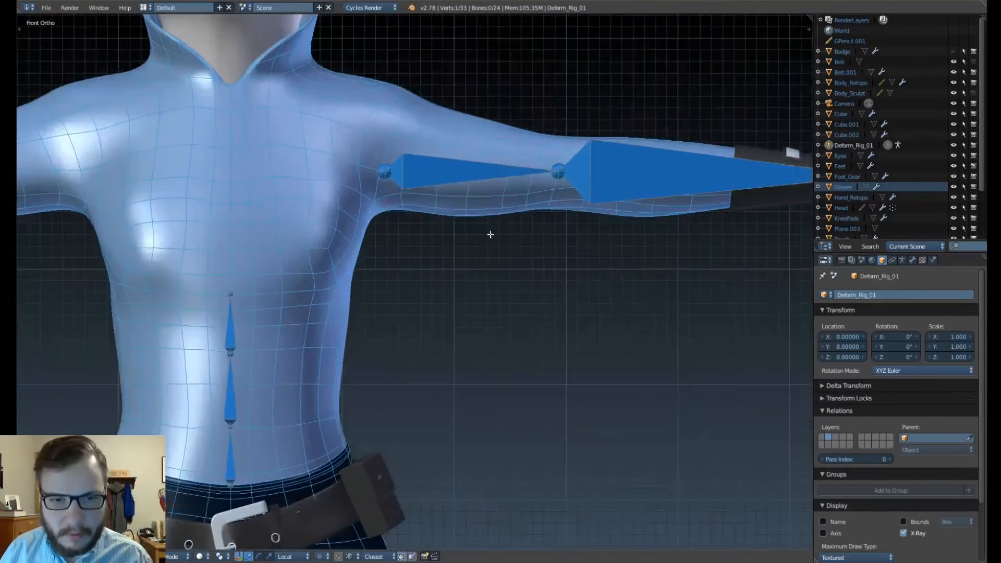
pyautogui.rightClick(479, 234)
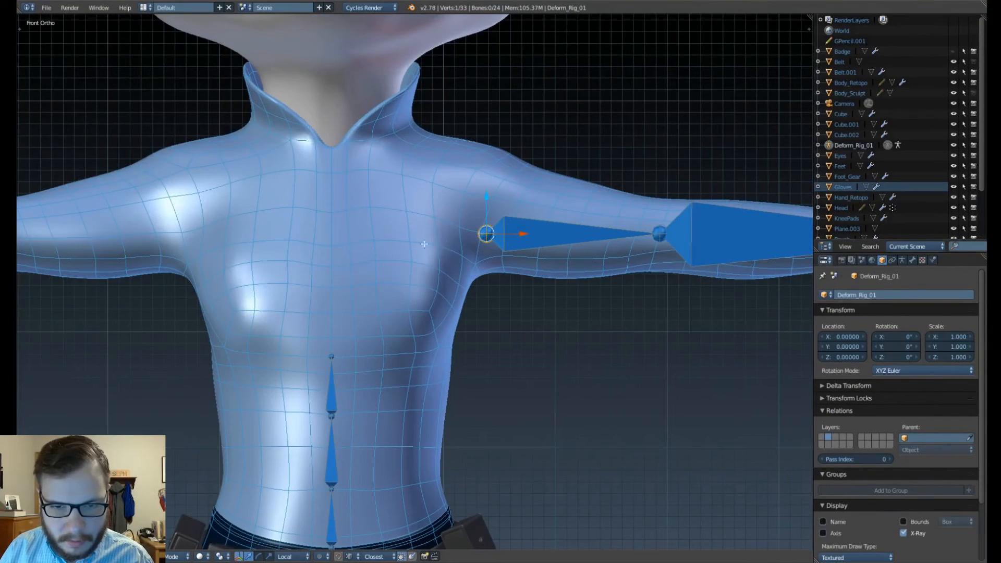
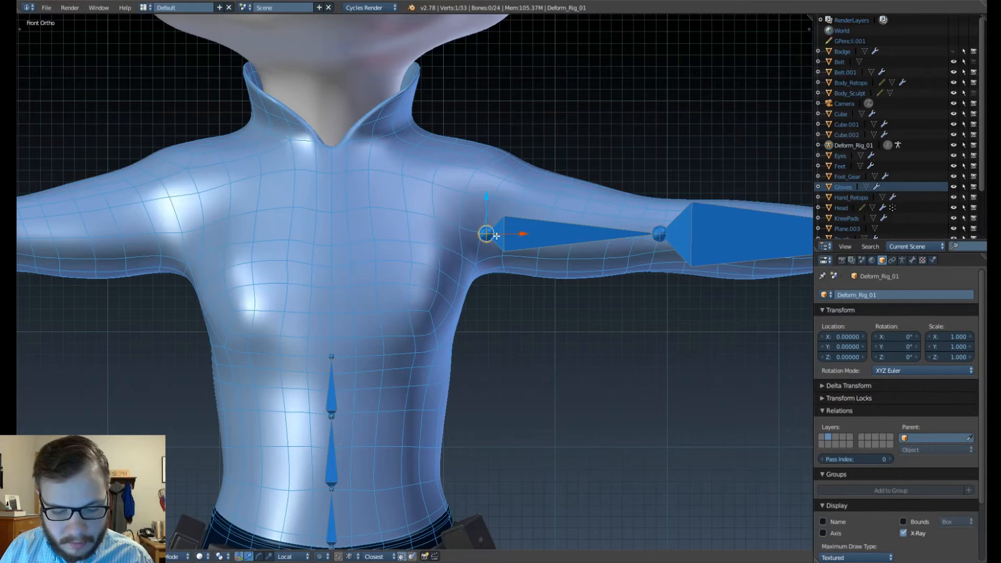
pyautogui.press('e')
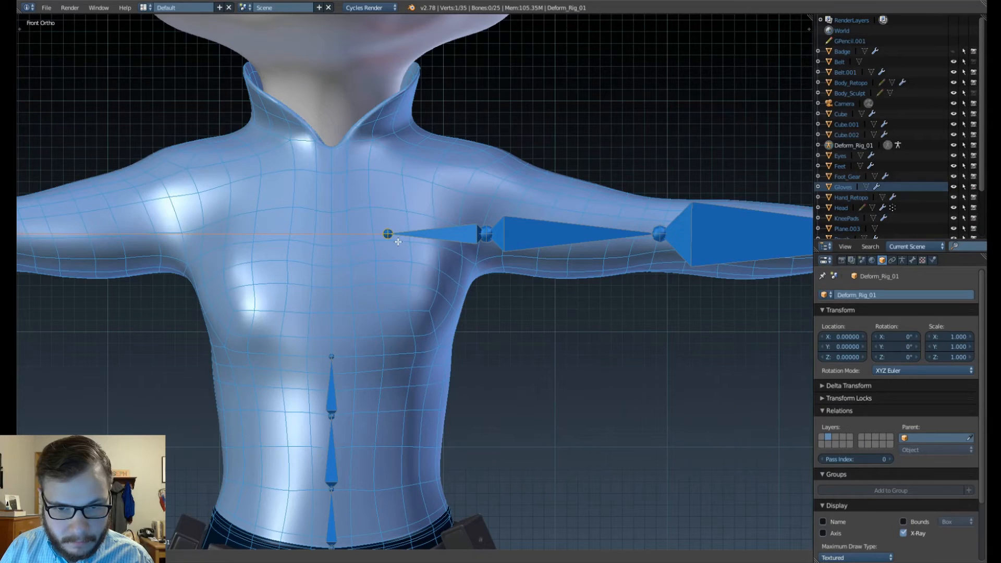
pyautogui.click(396, 241)
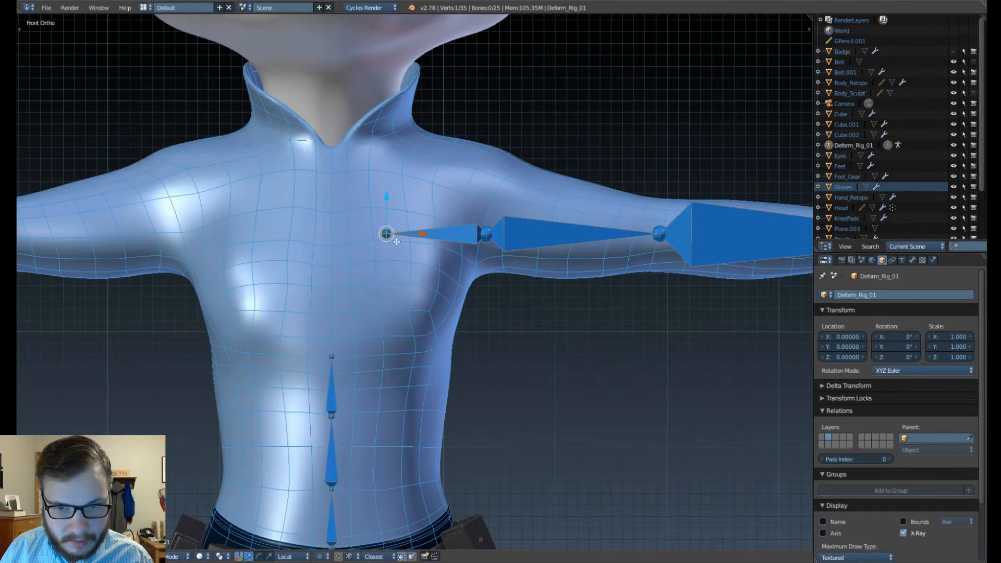
# Switch the direction of the new chest-to-shoulder bone so it points outward to the shoulder joint.
pyautogui.rightClick(462, 239)
pyautogui.press('w')
pyautogui.click(462, 250)
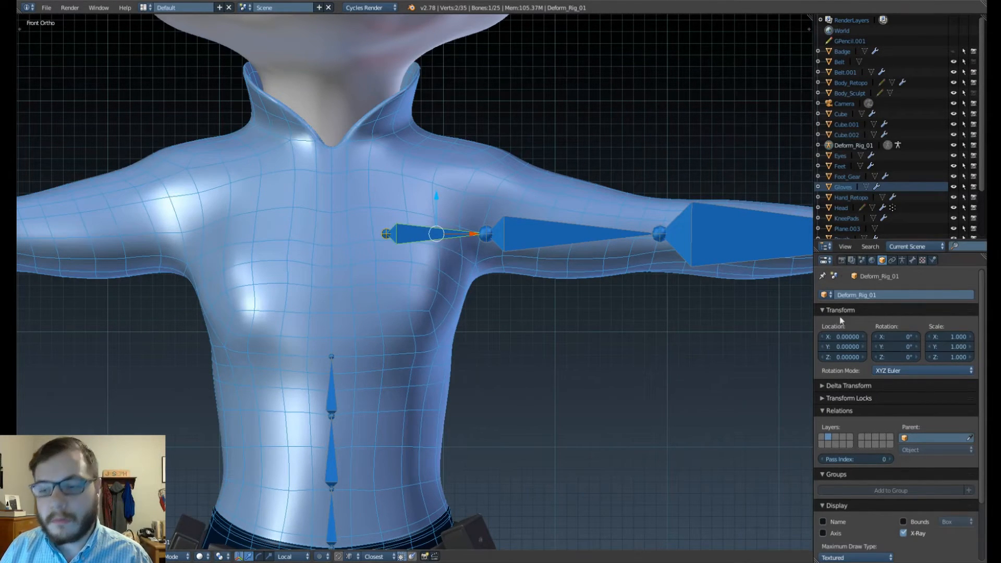
# Rename the new chest-to-shoulder bone DEF_Clavical_01.L.
pyautogui.press('n')
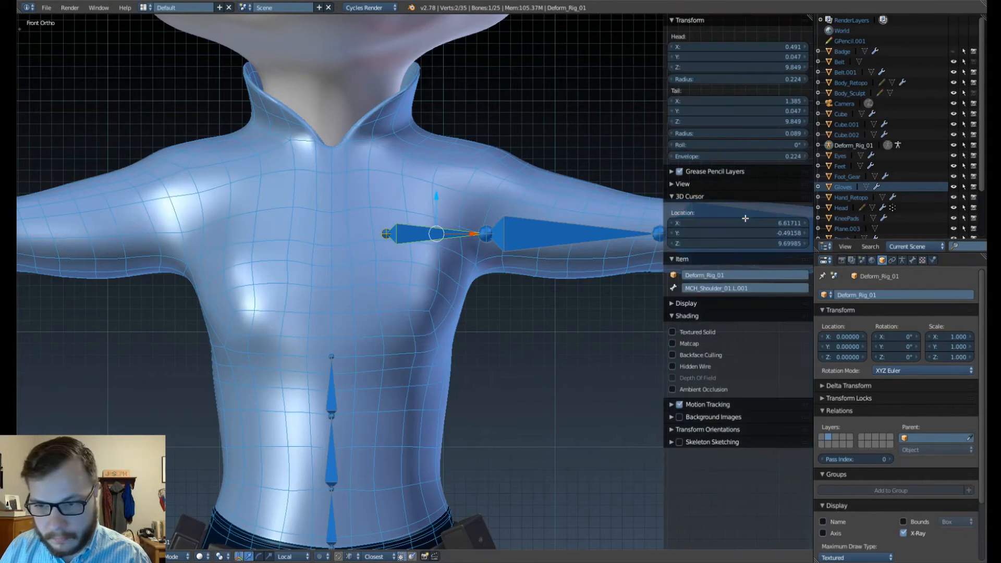
pyautogui.click(708, 288)
pyautogui.moveTo(697, 289); pyautogui.dragTo(700, 289)
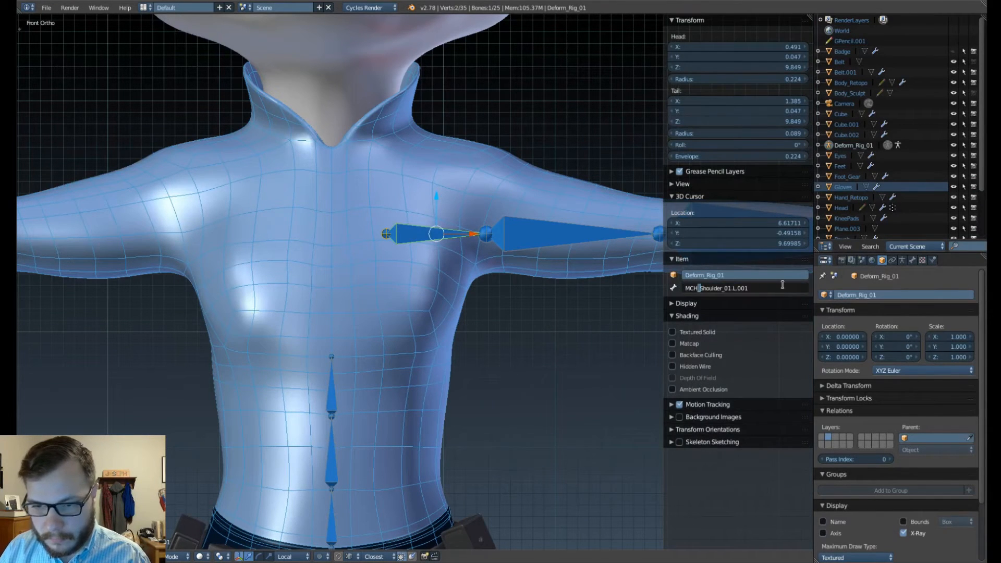
pyautogui.press('BackSpace')
pyautogui.press('BackSpace')
pyautogui.press('BackSpace')
pyautogui.press('BackSpace')
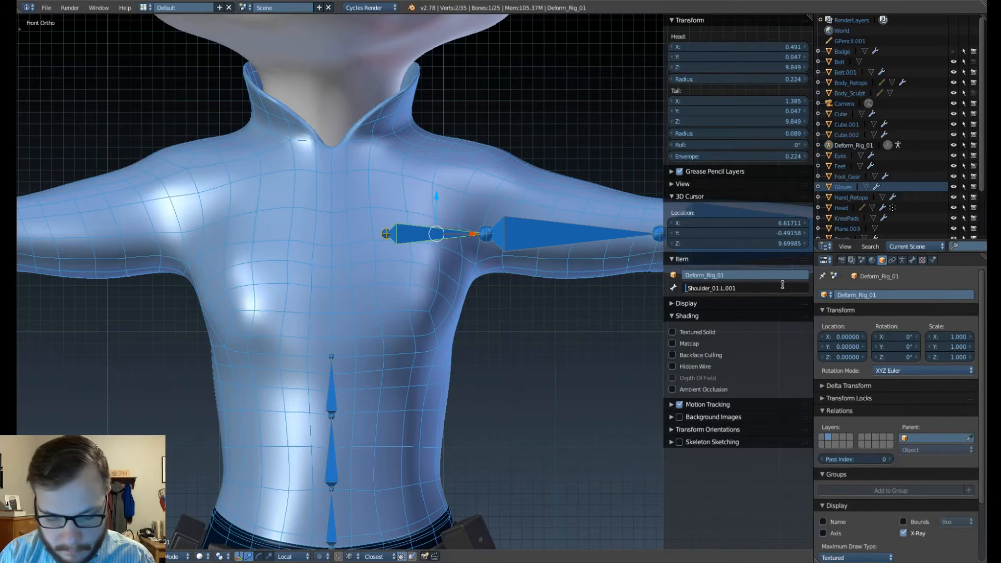
pyautogui.write('DEF_')
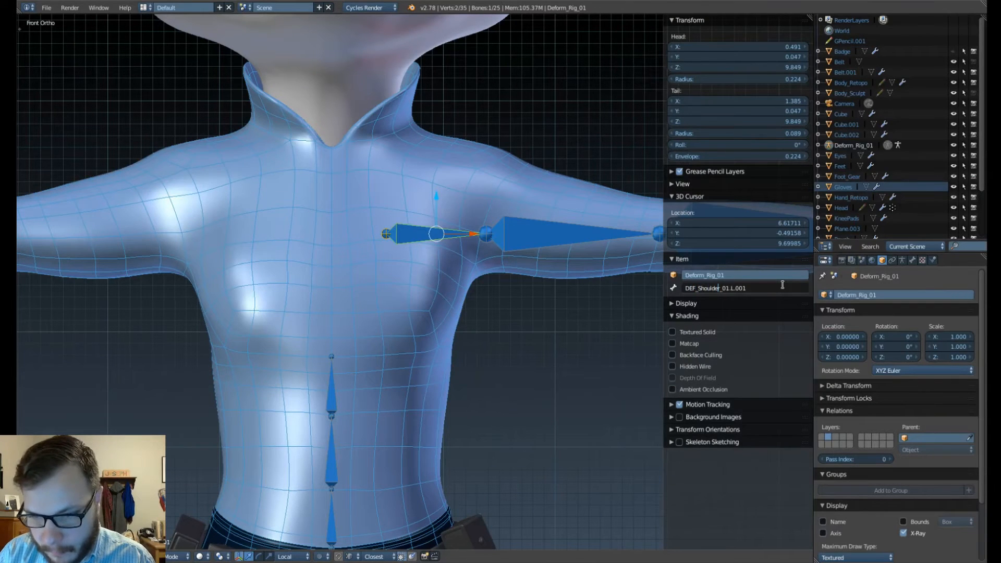
pyautogui.press('BackSpace')
pyautogui.press('BackSpace')
pyautogui.press('BackSpace')
pyautogui.press('BackSpace')
pyautogui.press('BackSpace')
pyautogui.press('BackSpace')
pyautogui.press('BackSpace')
pyautogui.press('BackSpace')
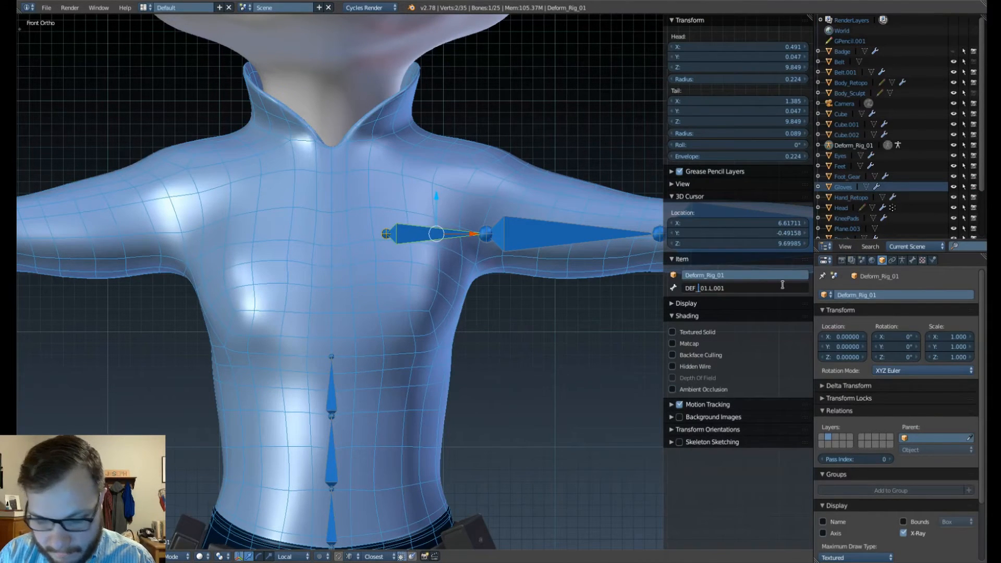
pyautogui.write('Clavical')
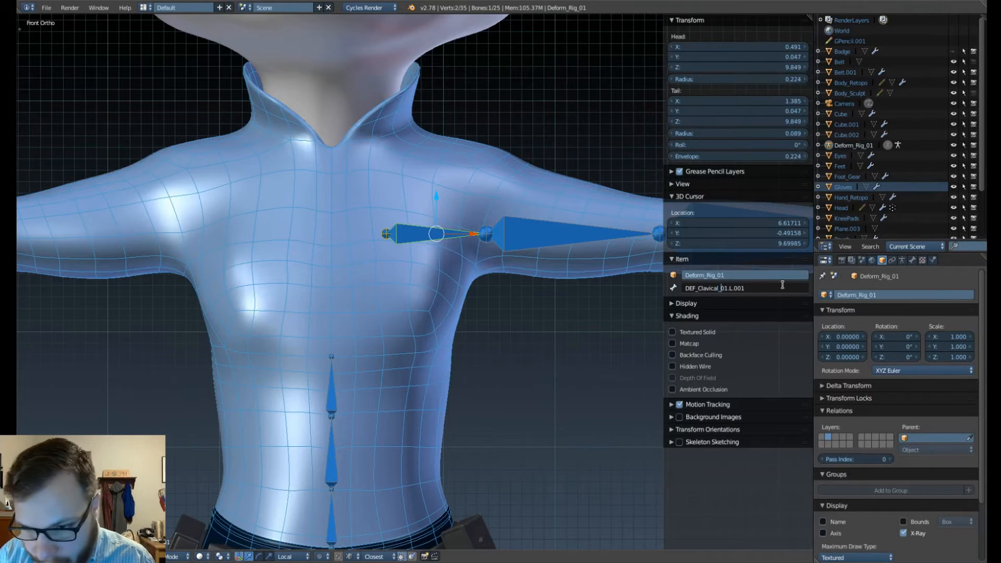
pyautogui.press('BackSpace')
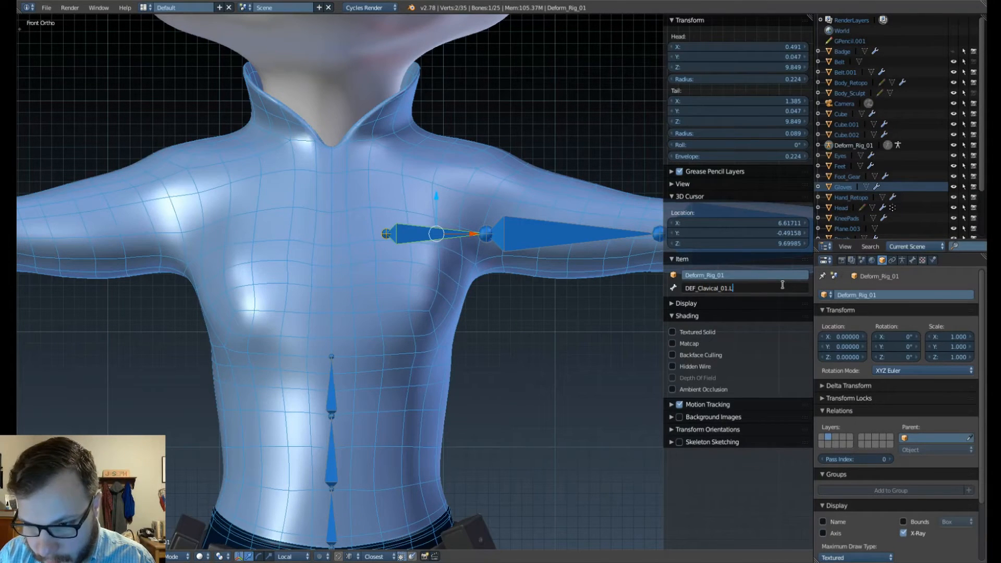
pyautogui.press('Return')
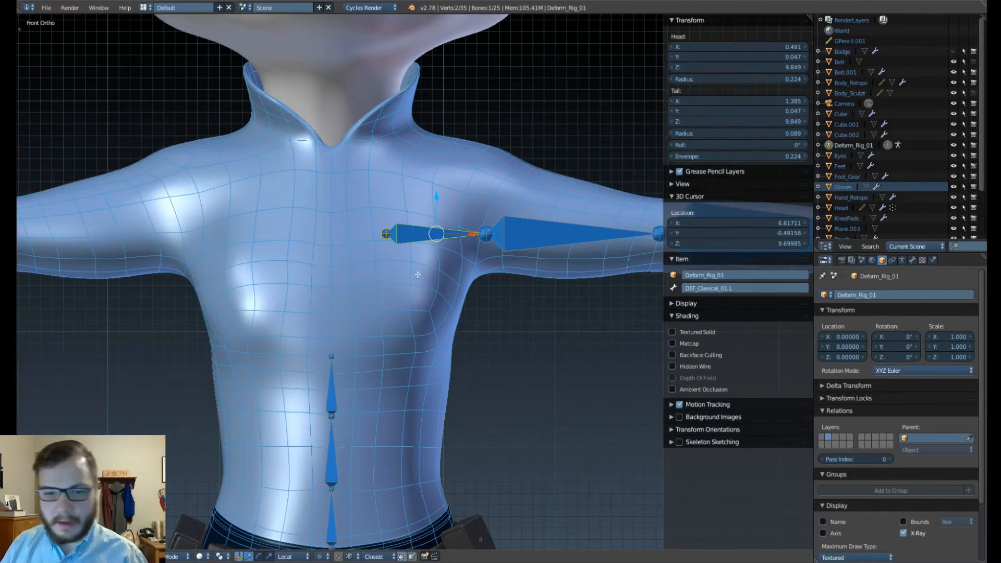
pyautogui.press('g')
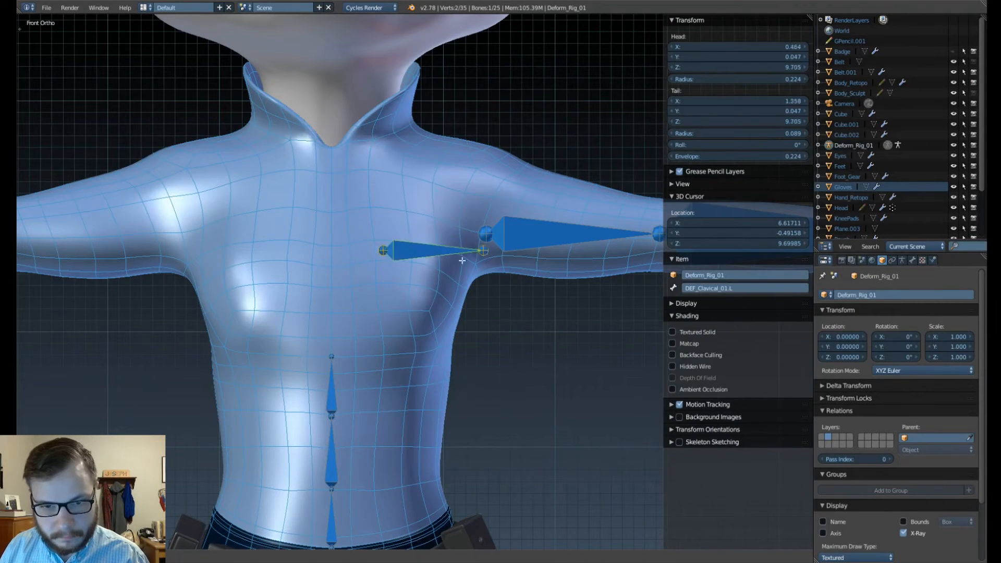
pyautogui.rightClick(468, 234)
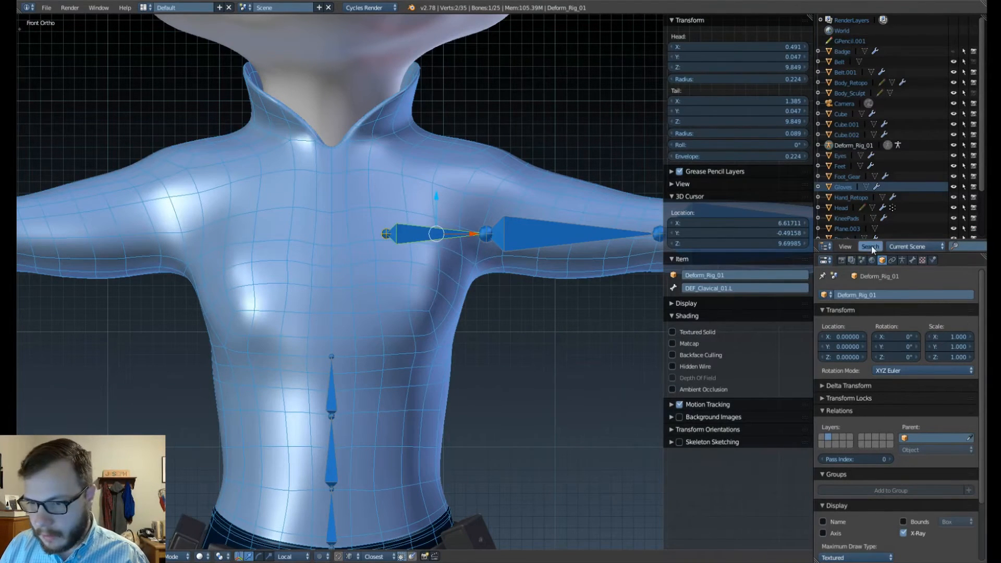
# Show the Def_Bones layer of the armature and subdivide the chest bone DEF_Chest_01 into two bones.
pyautogui.click(902, 261)
pyautogui.click(822, 298)
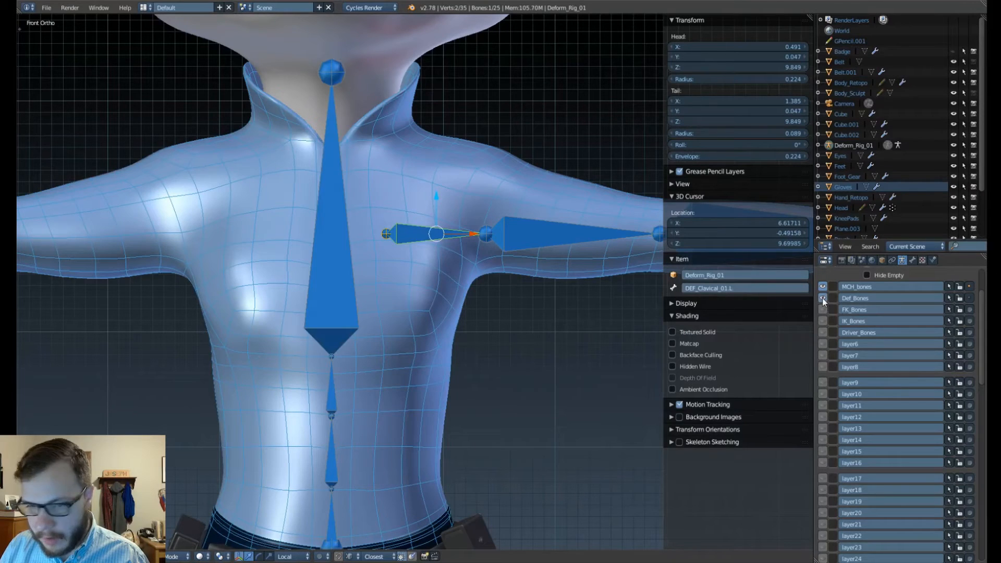
pyautogui.rightClick(335, 171)
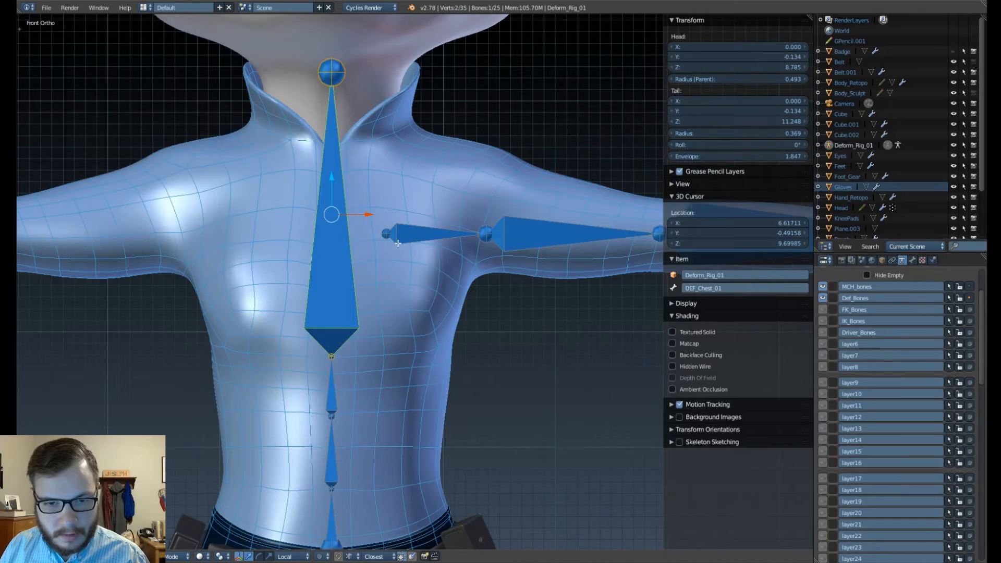
pyautogui.press('w')
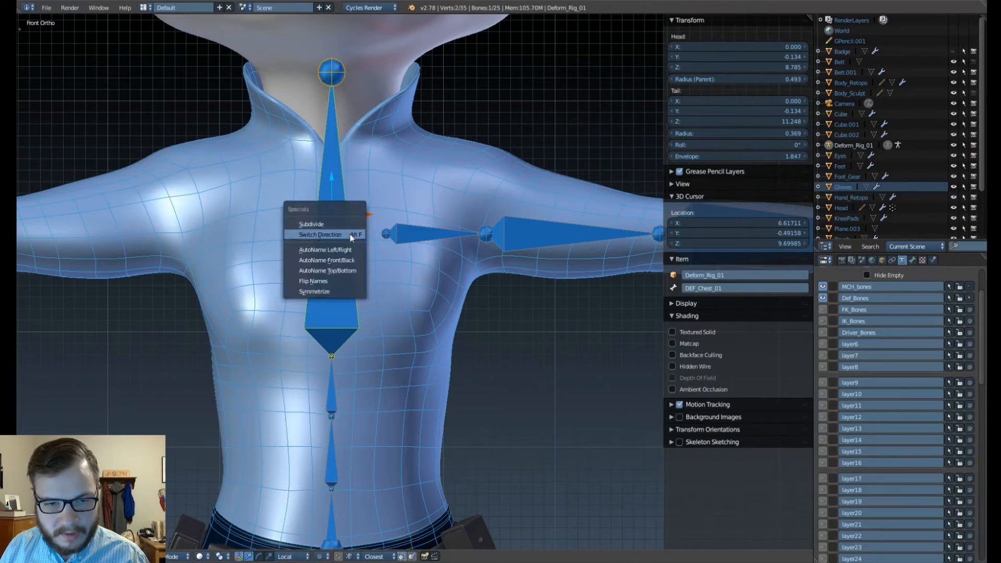
pyautogui.click(350, 233)
# Move the joint between the two chest bone halves up to the base of the neck, at about Z 10.54.
pyautogui.rightClick(332, 214)
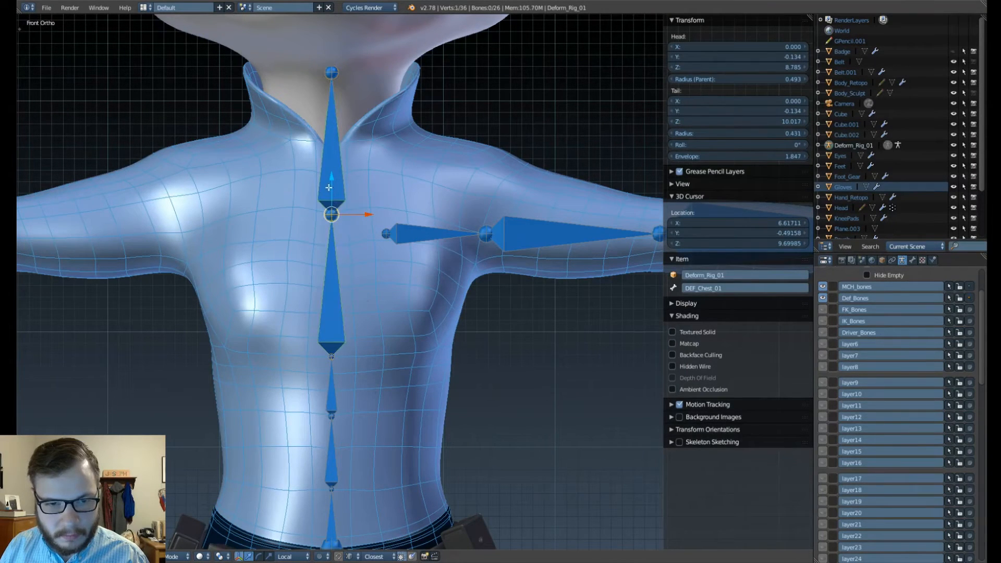
pyautogui.press('g')
pyautogui.click(331, 123)
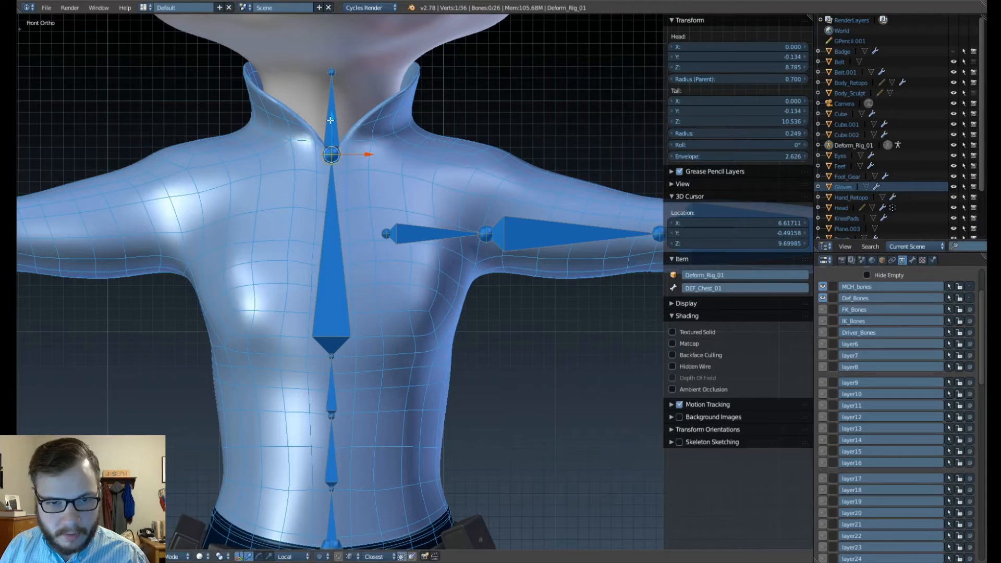
# Show the neck area from the right side in wireframe shading.
pyautogui.press('KP_3')
pyautogui.scroll(-2, 359, 132)
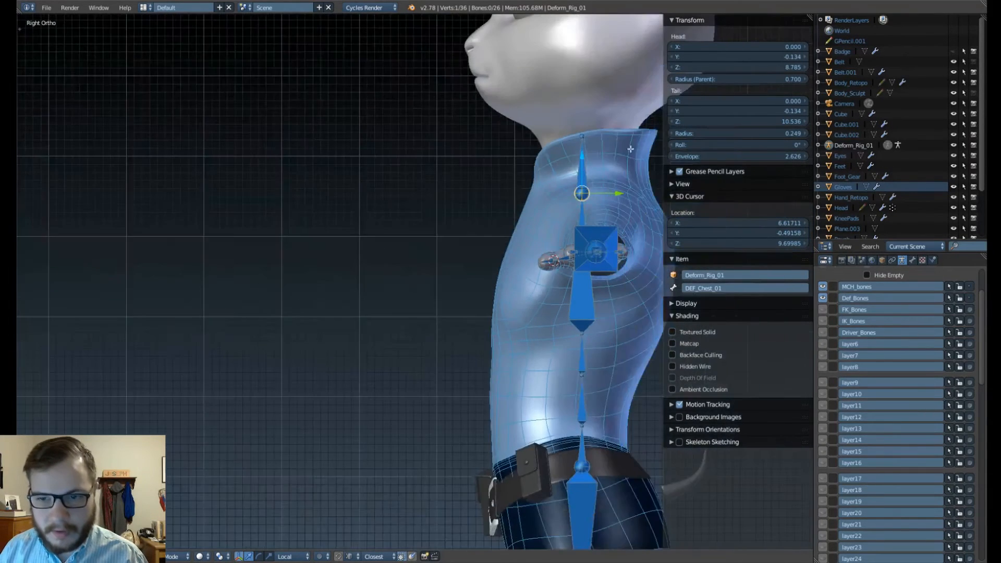
pyautogui.keyDown('shift'); pyautogui.moveTo(557, 166); pyautogui.dragTo(385, 247, button='middle'); pyautogui.keyUp('shift')
pyautogui.scroll(2, 385, 248)
pyautogui.press('z')
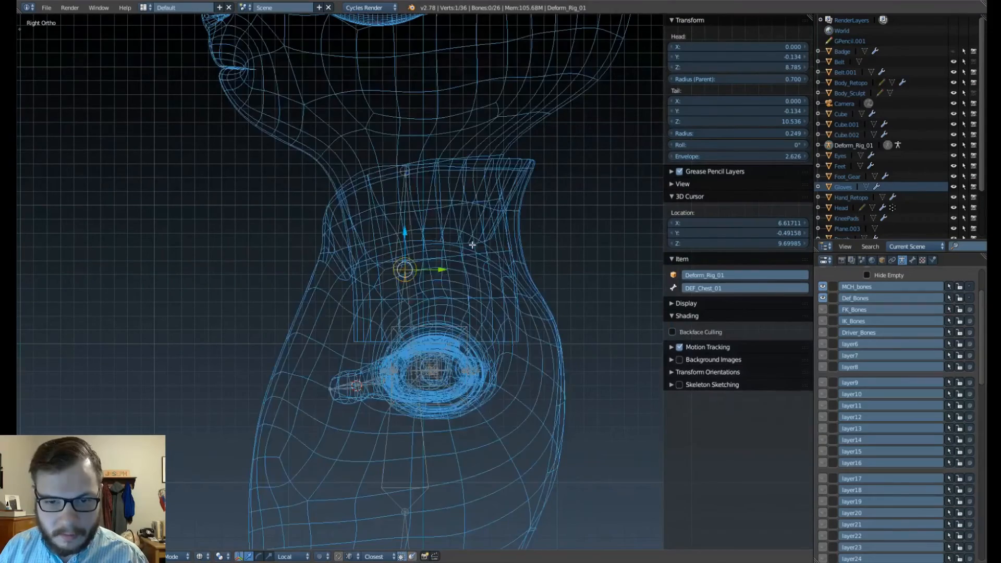
pyautogui.scroll(3, 467, 244)
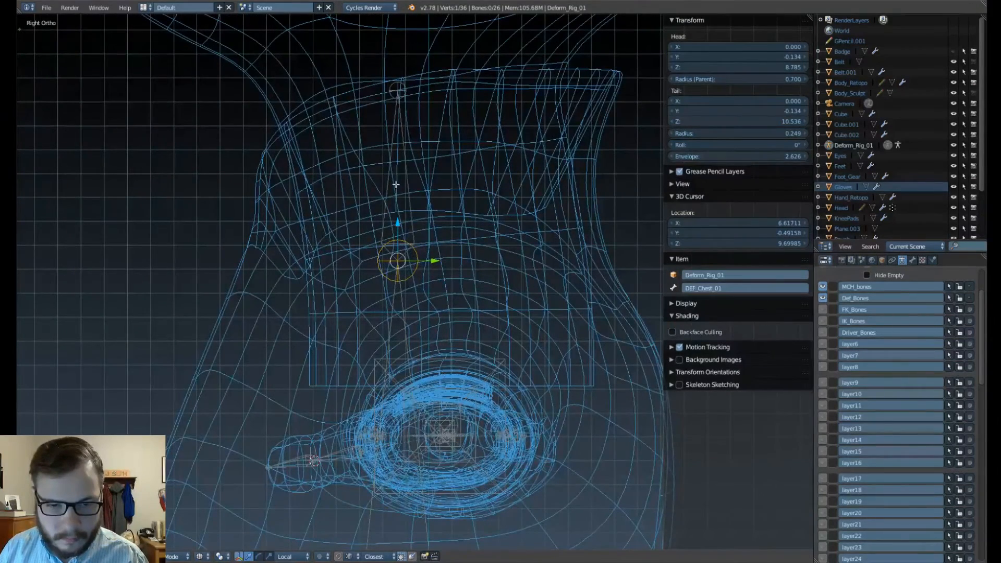
# Leave Edit Mode and isolate the Head mesh together with Deform_Rig_01 in local view.
pyautogui.press('Tab')
pyautogui.click(292, 143)
pyautogui.rightClick(277, 80)
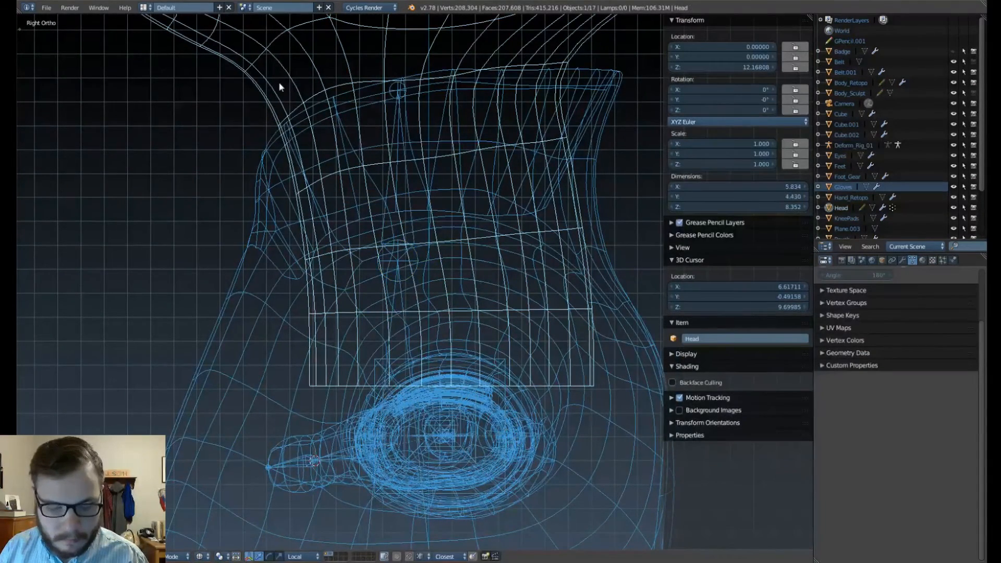
pyautogui.press('KP_Divide')
pyautogui.press('KP_Divide')
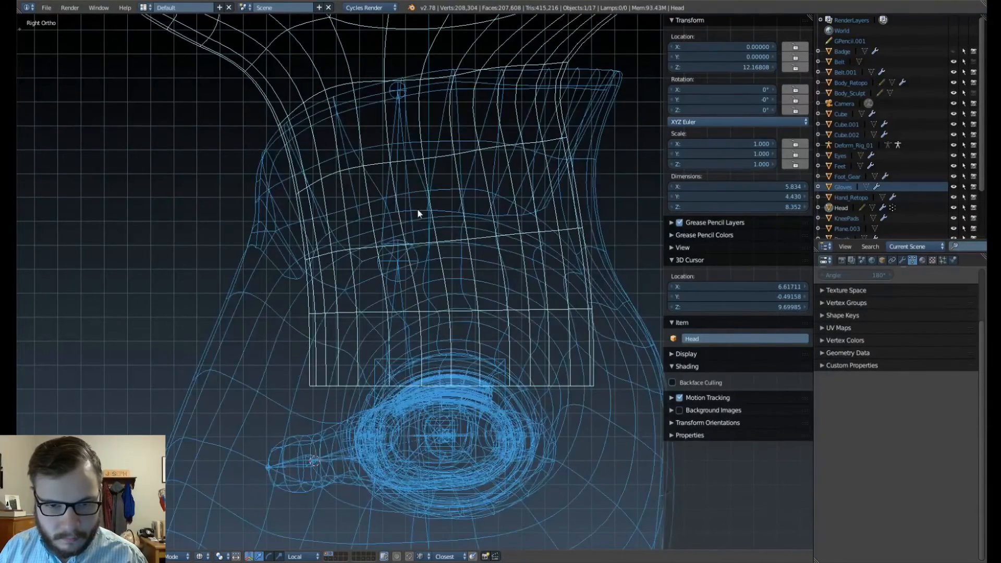
pyautogui.rightClick(386, 153)
pyautogui.rightClick(387, 154)
pyautogui.rightClick(391, 153)
pyautogui.keyDown('shift'); pyautogui.rightClick(282, 77); pyautogui.keyUp('shift')
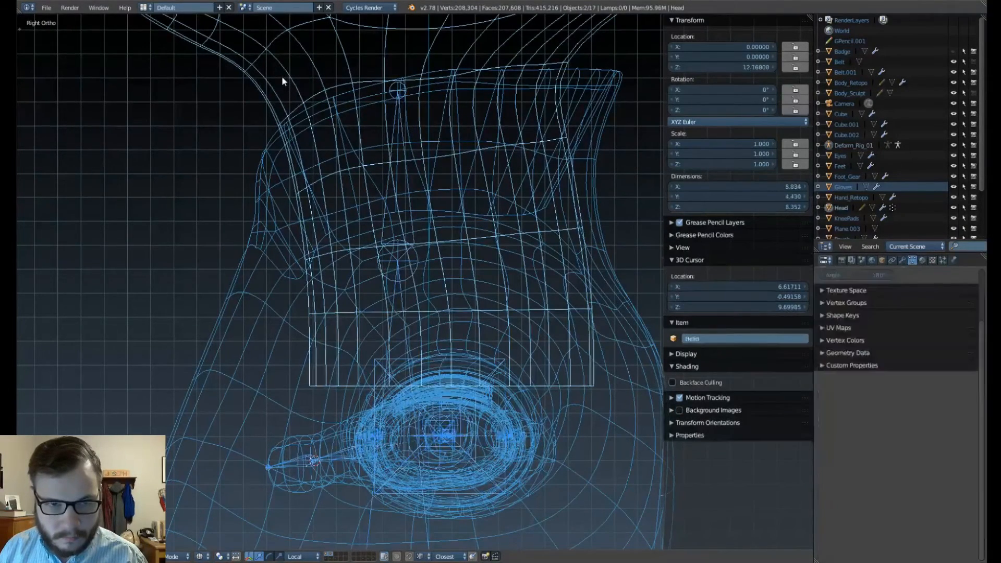
pyautogui.press('KP_Divide')
# In the rig's Edit Mode, raise the chest-neck joint along Z to about 10.59, onto the neck's edge loop.
pyautogui.rightClick(415, 263)
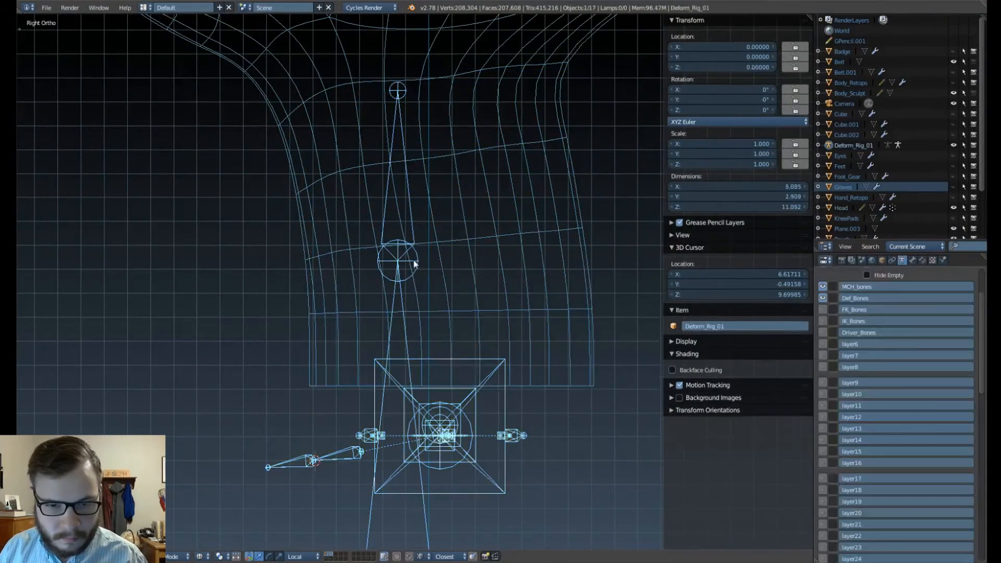
pyautogui.press('Tab')
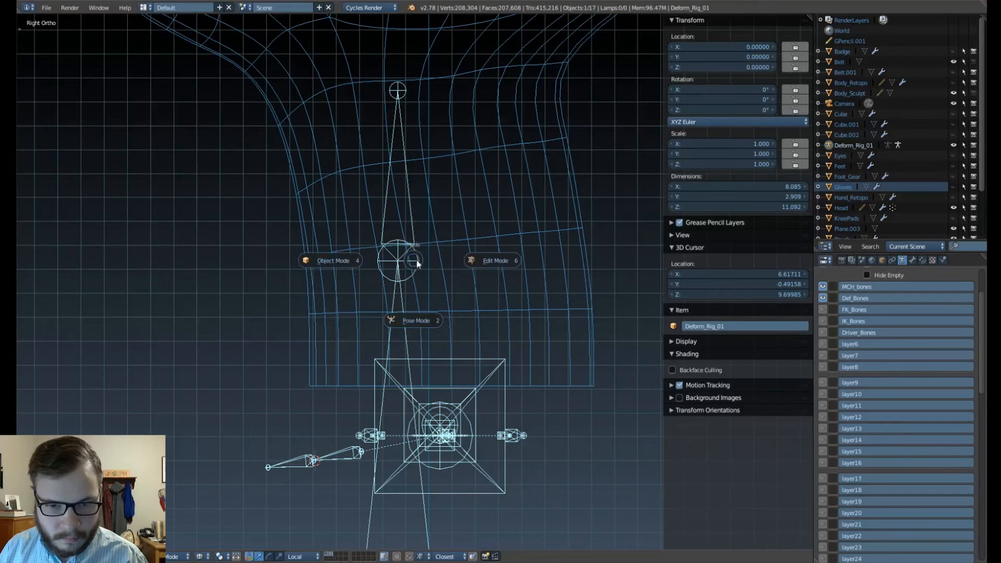
pyautogui.click(452, 256)
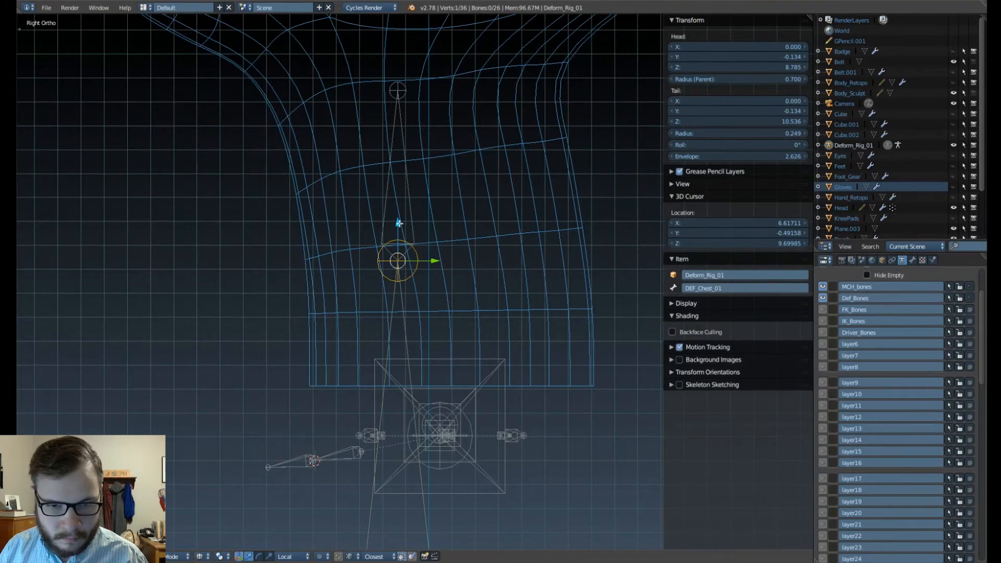
pyautogui.moveTo(399, 223); pyautogui.dragTo(400, 209)
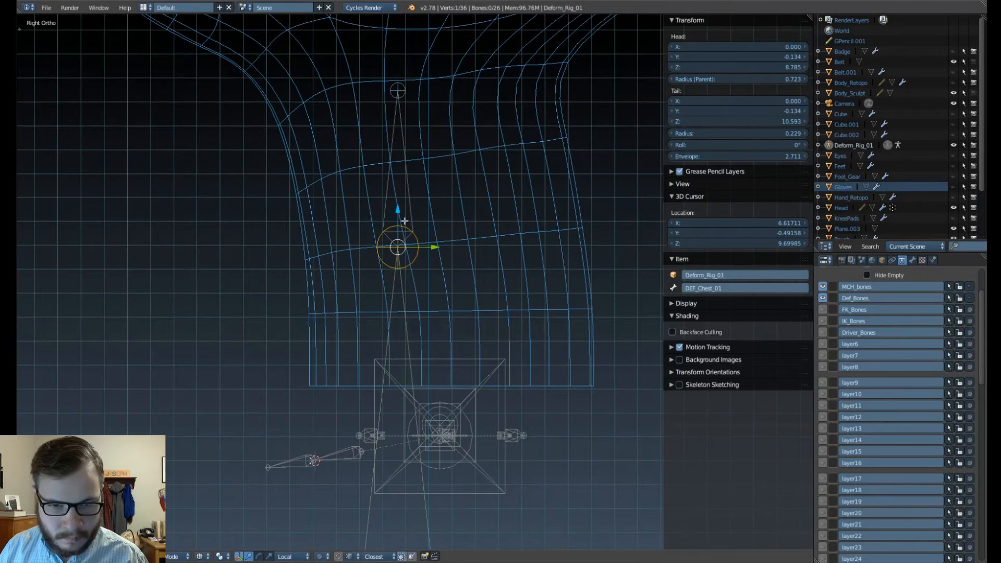
# Raise the neck bone's upper joint slightly along Z onto the edge loop near the jaw.
pyautogui.press('e')
pyautogui.press('z')
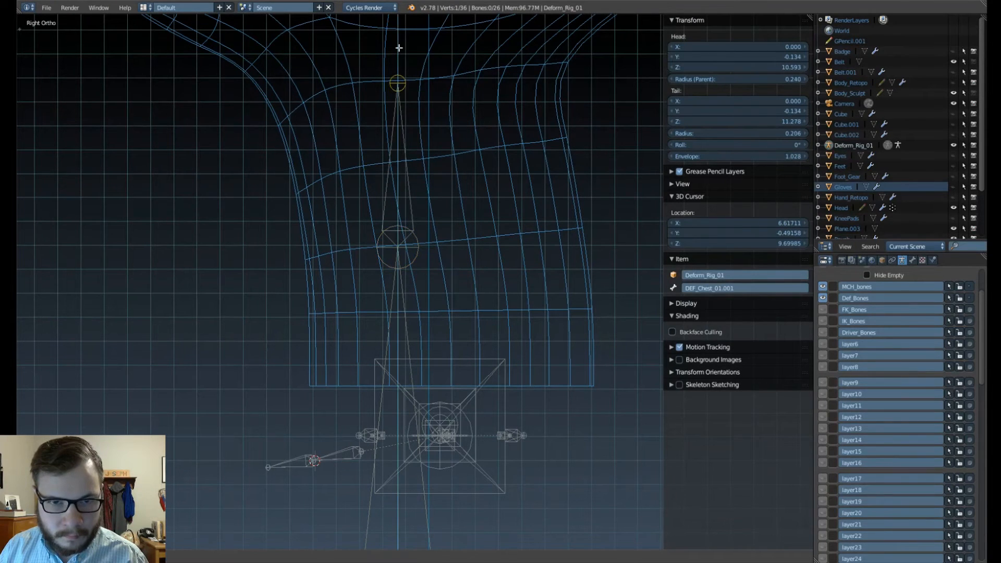
pyautogui.click(399, 47)
pyautogui.rightClick(406, 293)
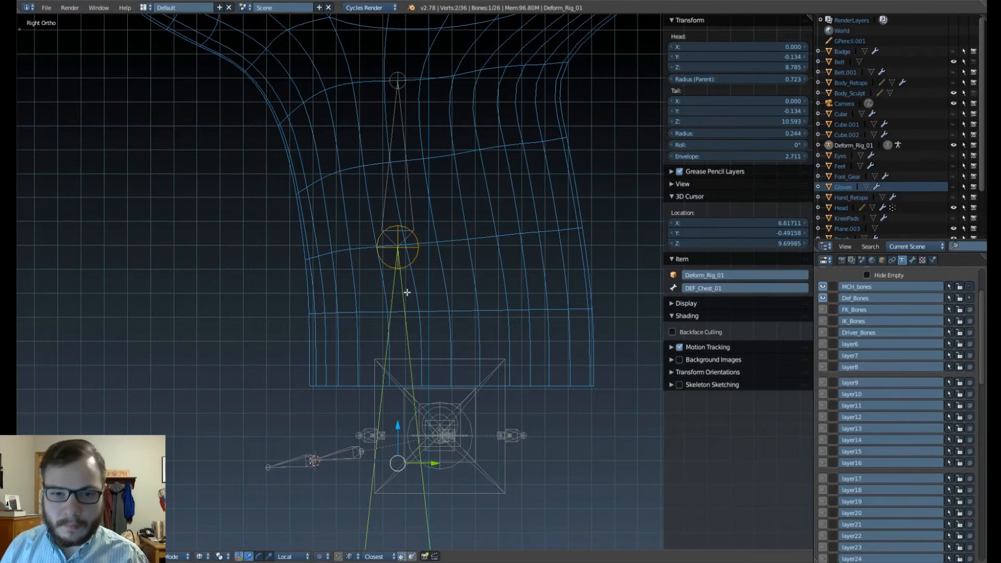
# Return the rig to Object Mode, bring back all isolated and hidden objects, and restore solid shading in the front view.
pyautogui.press('Tab')
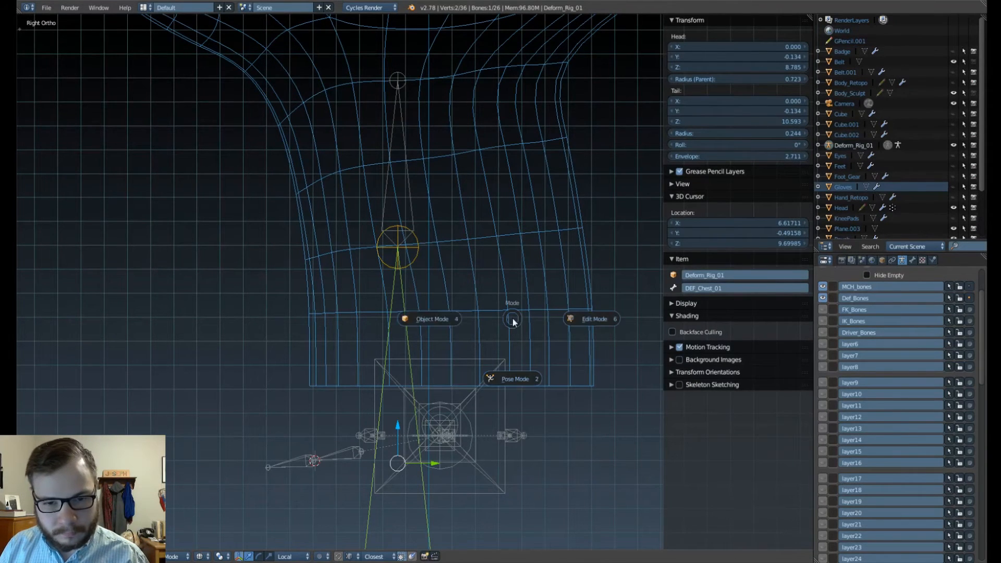
pyautogui.click(450, 315)
pyautogui.scroll(-8, 410, 284)
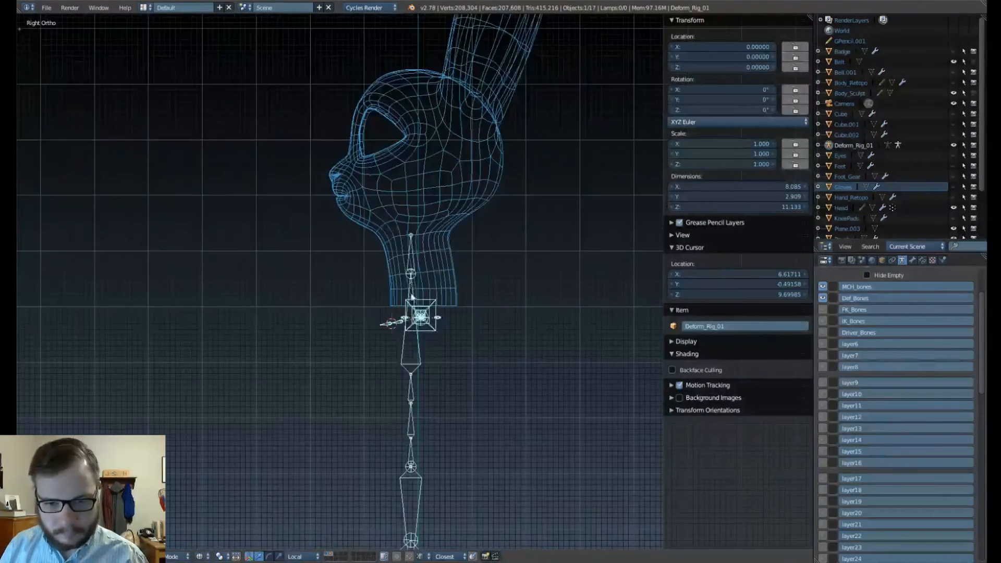
pyautogui.scroll(2, 413, 297)
pyautogui.press('KP_1')
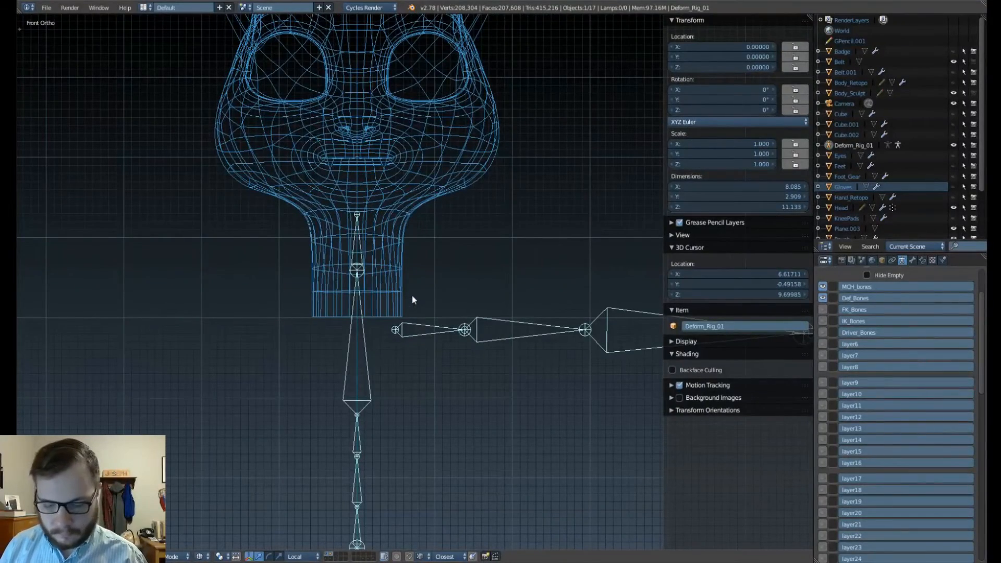
pyautogui.hotkey('alt', 'h')
pyautogui.scroll(-2, 412, 298)
pyautogui.press('z')
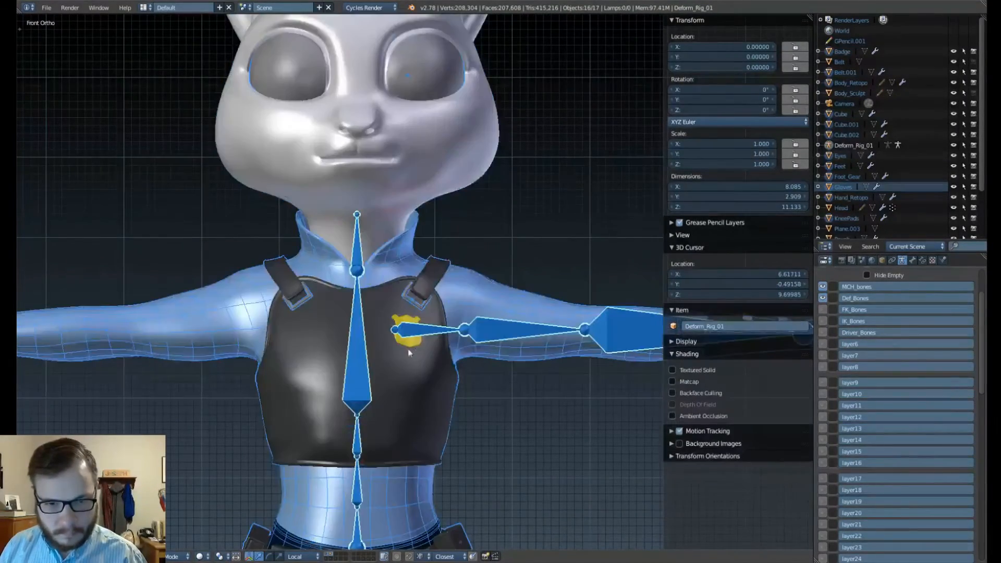
# Hide the Vest and Badge objects and look at the shoulders from the back view.
pyautogui.scroll(-3, 474, 346)
pyautogui.scroll(5, 478, 344)
pyautogui.rightClick(437, 406)
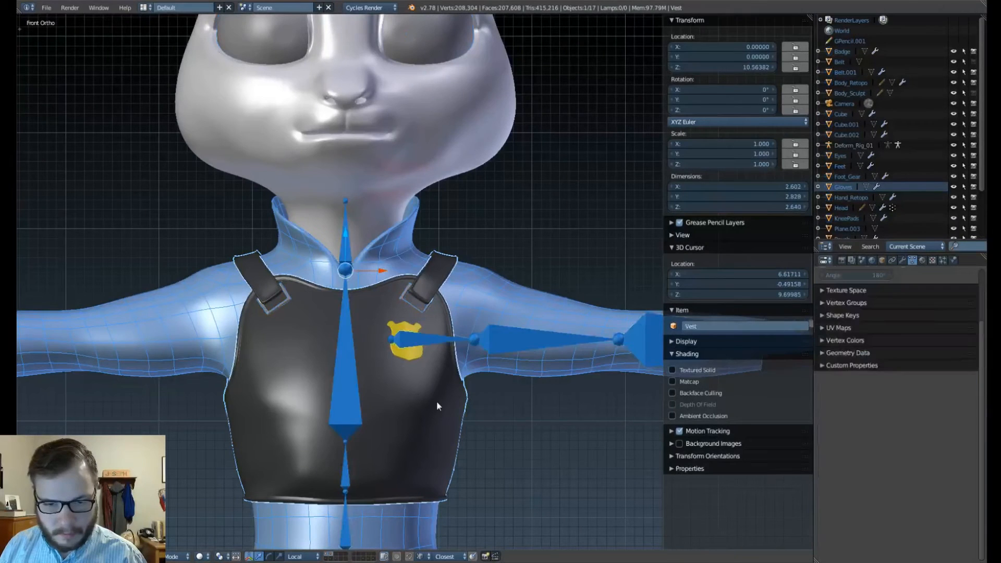
pyautogui.press('h')
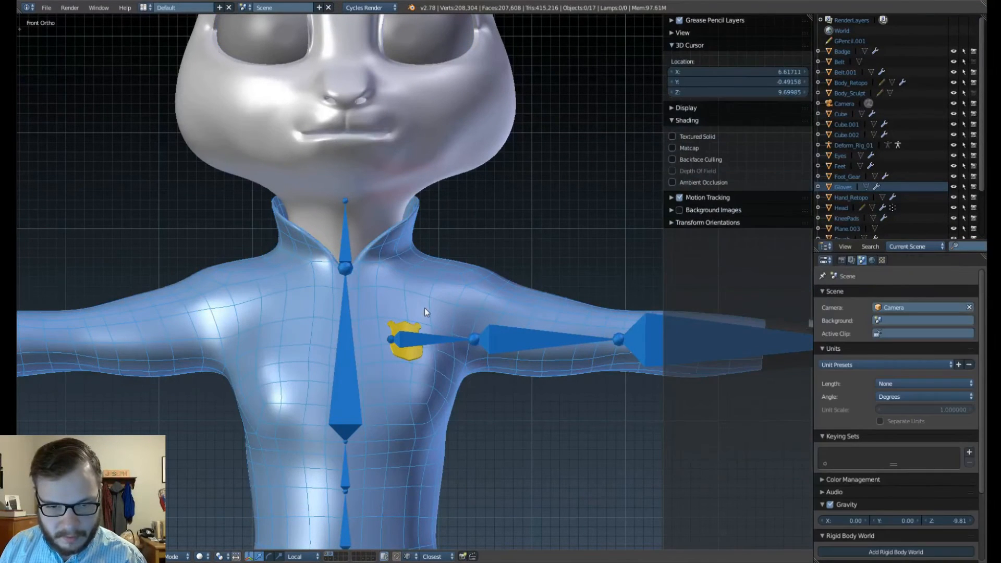
pyautogui.rightClick(412, 346)
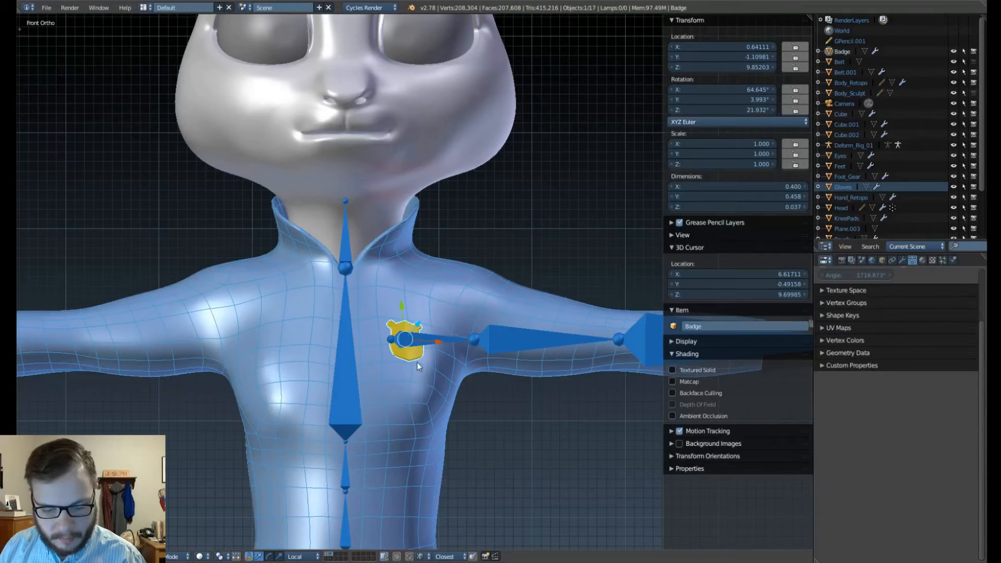
pyautogui.press('h')
pyautogui.press('ctrl+KP_1')
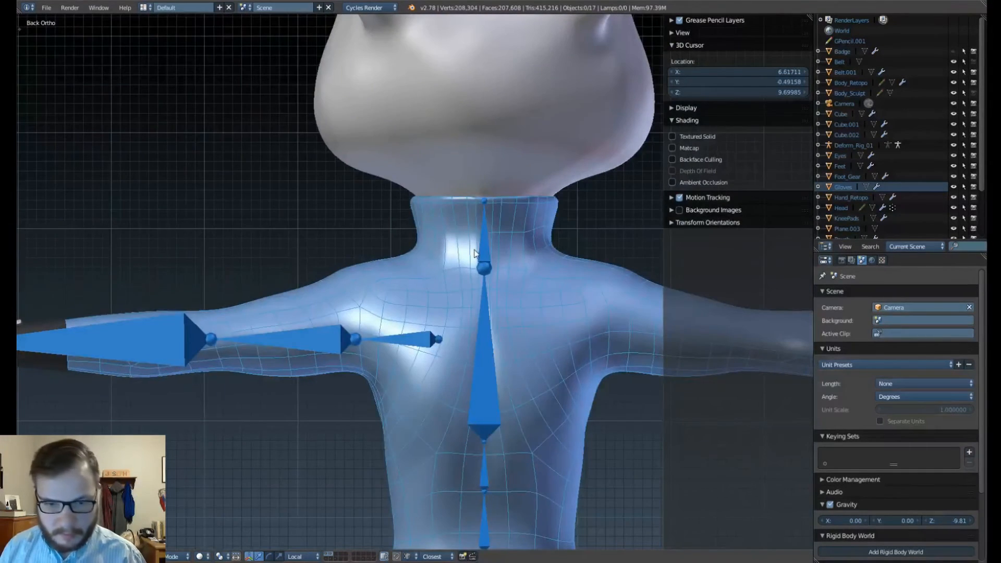
# Select the Deform_Rig_01 armature through the neck bone and enter its Edit Mode.
pyautogui.moveTo(475, 253); pyautogui.dragTo(613, 297, button='middle')
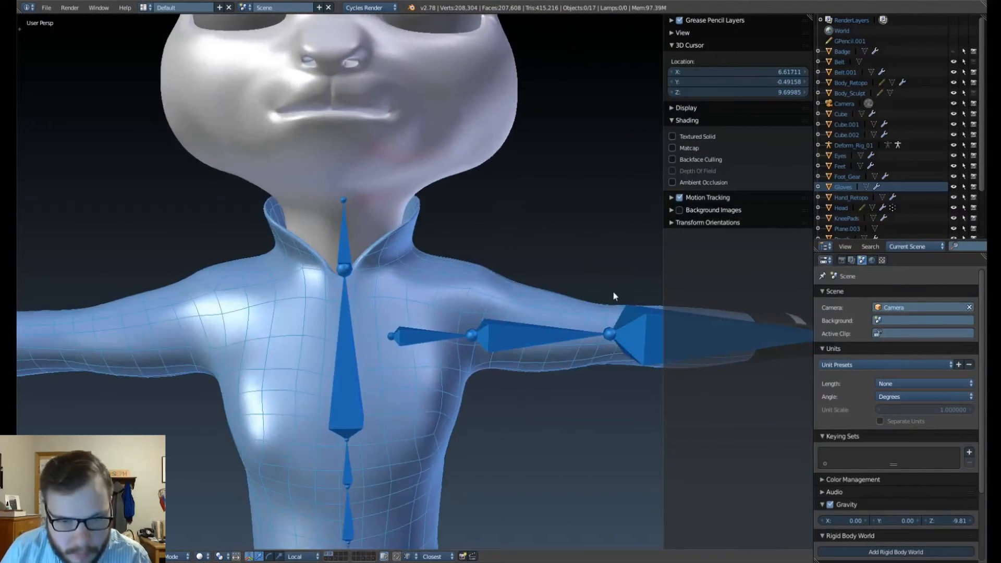
pyautogui.scroll(-2, 613, 296)
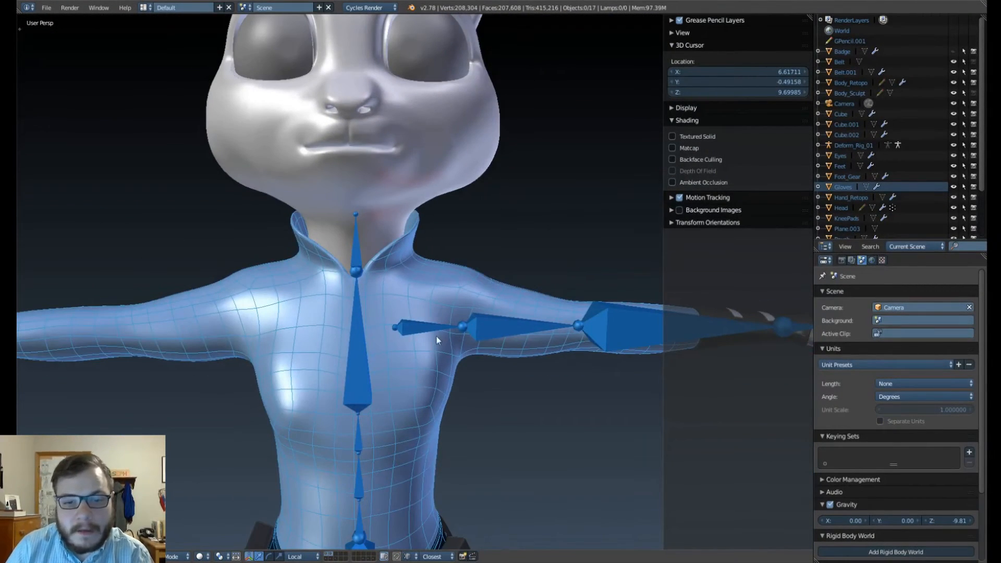
pyautogui.scroll(2, 436, 336)
pyautogui.keyDown('shift'); pyautogui.moveTo(443, 395); pyautogui.dragTo(386, 324, button='middle'); pyautogui.keyUp('shift')
pyautogui.rightClick(345, 155)
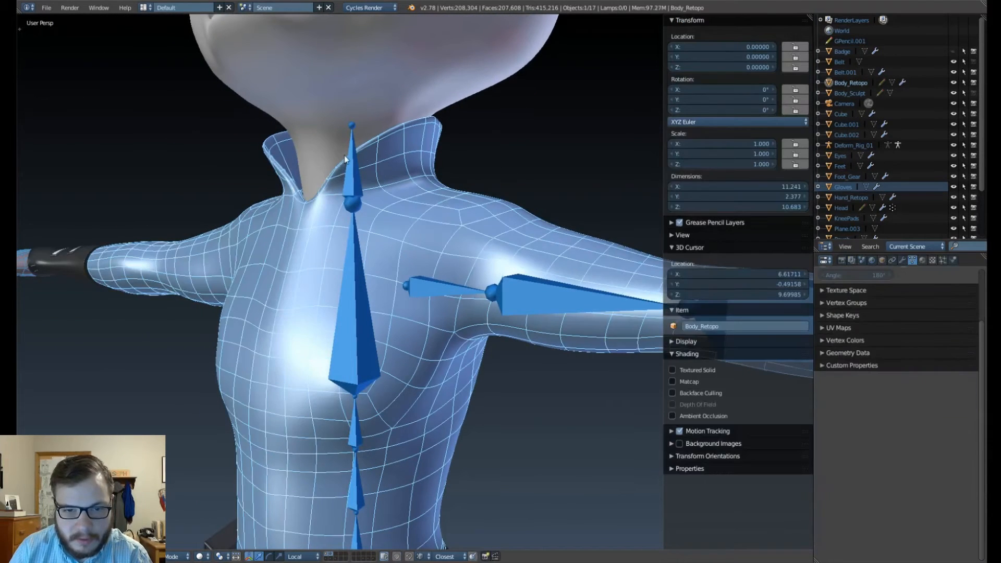
pyautogui.rightClick(351, 151)
pyautogui.rightClick(351, 149)
pyautogui.rightClick(351, 149)
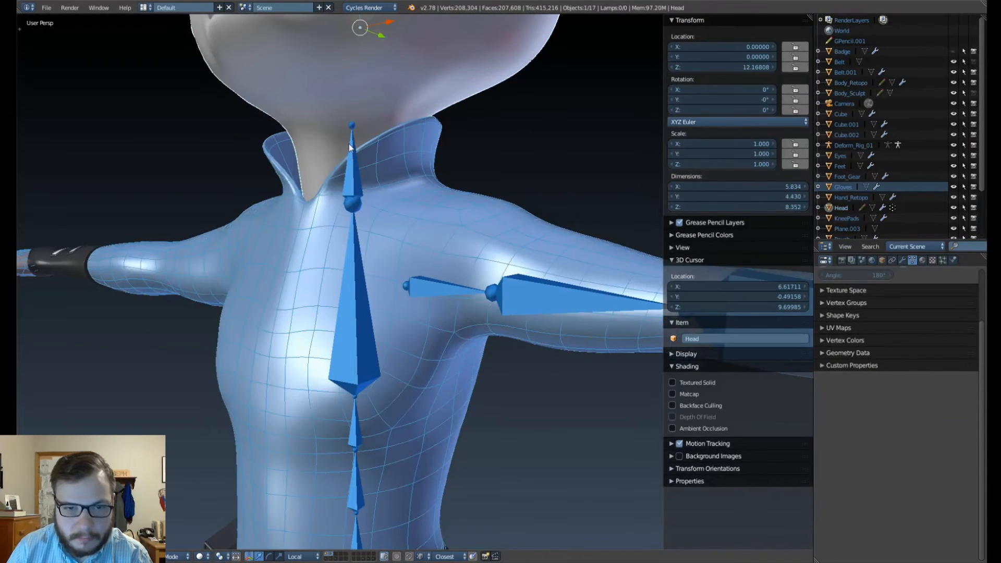
pyautogui.press('Tab')
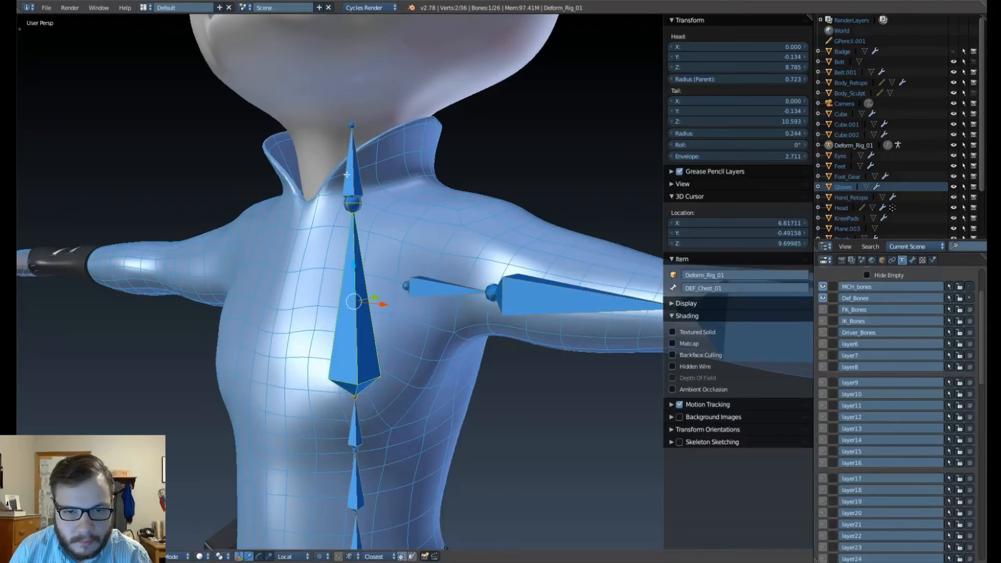
# Rename the neck bone inside the collar as MCH_Neck_IK_01.
pyautogui.rightClick(347, 174)
pyautogui.click(702, 288)
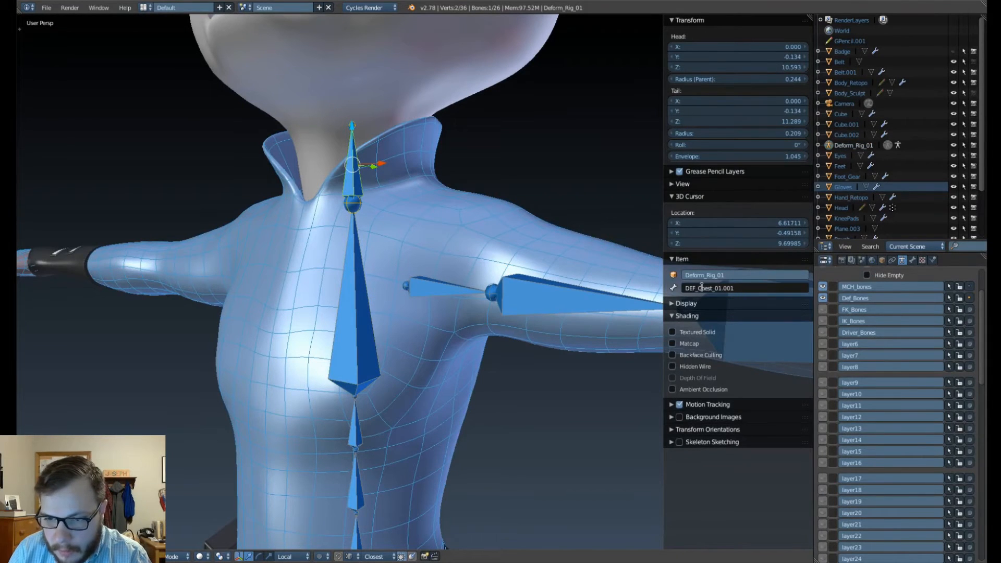
pyautogui.press('BackSpace')
pyautogui.press('BackSpace')
pyautogui.press('BackSpace')
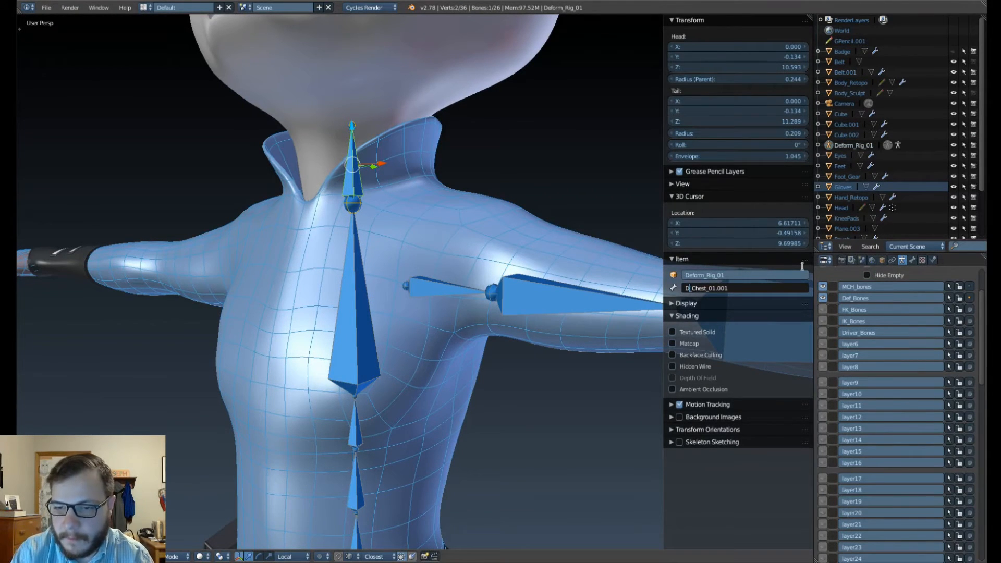
pyautogui.write('MCH')
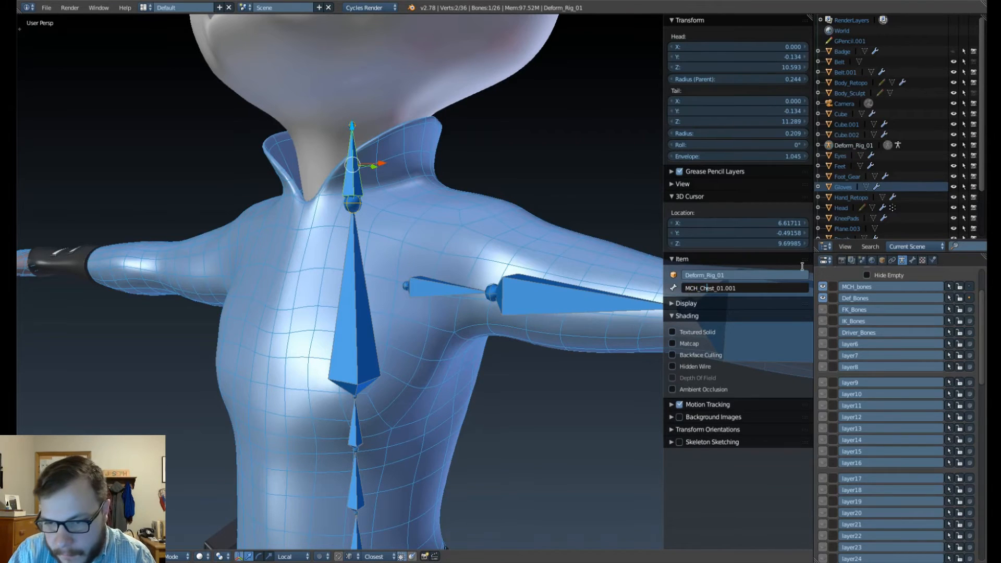
pyautogui.press('BackSpace')
pyautogui.press('BackSpace')
pyautogui.press('BackSpace')
pyautogui.press('BackSpace')
pyautogui.press('BackSpace')
pyautogui.press('BackSpace')
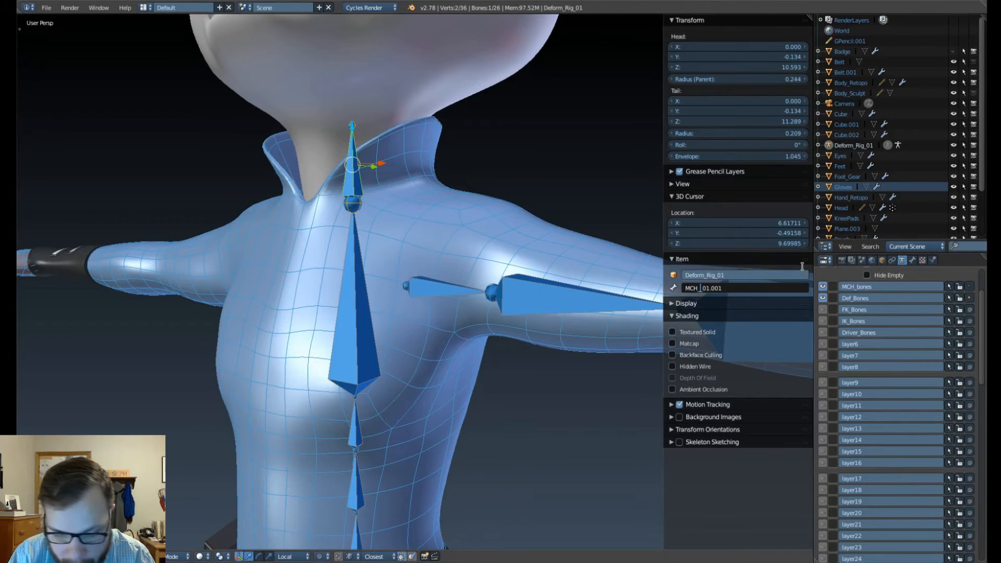
pyautogui.write('NEC')
pyautogui.press('BackSpace')
pyautogui.press('BackSpace')
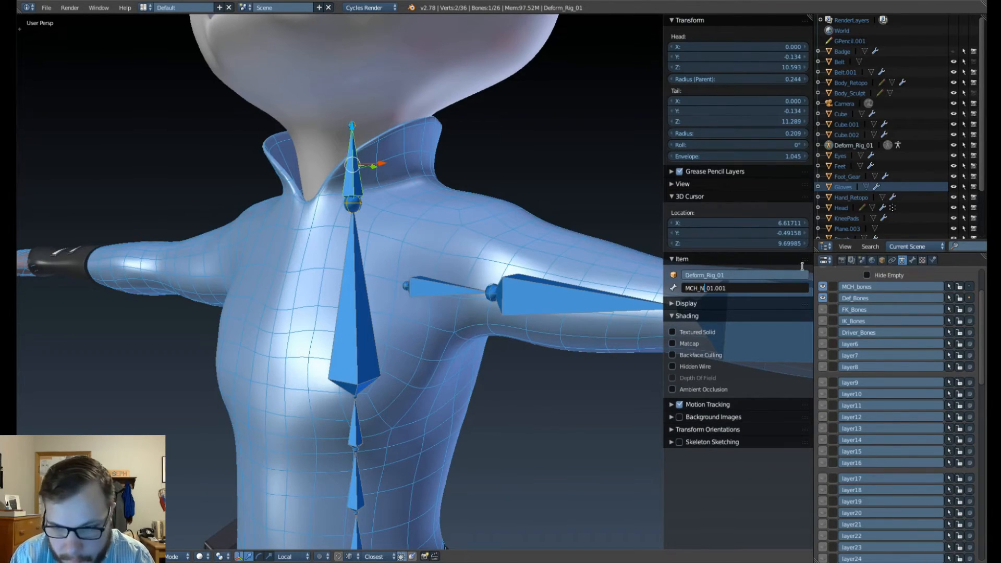
pyautogui.write('eck_IK')
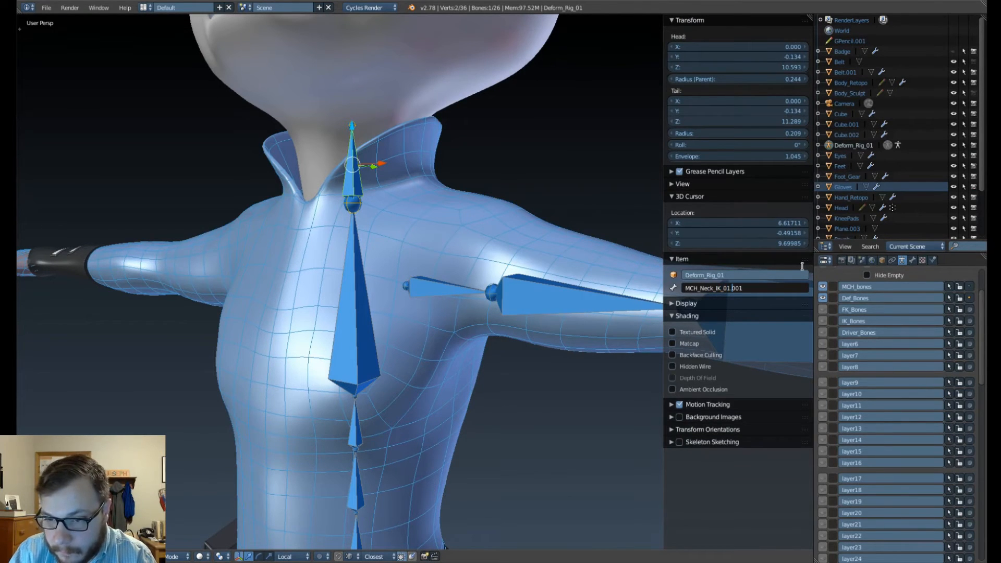
pyautogui.press('Return')
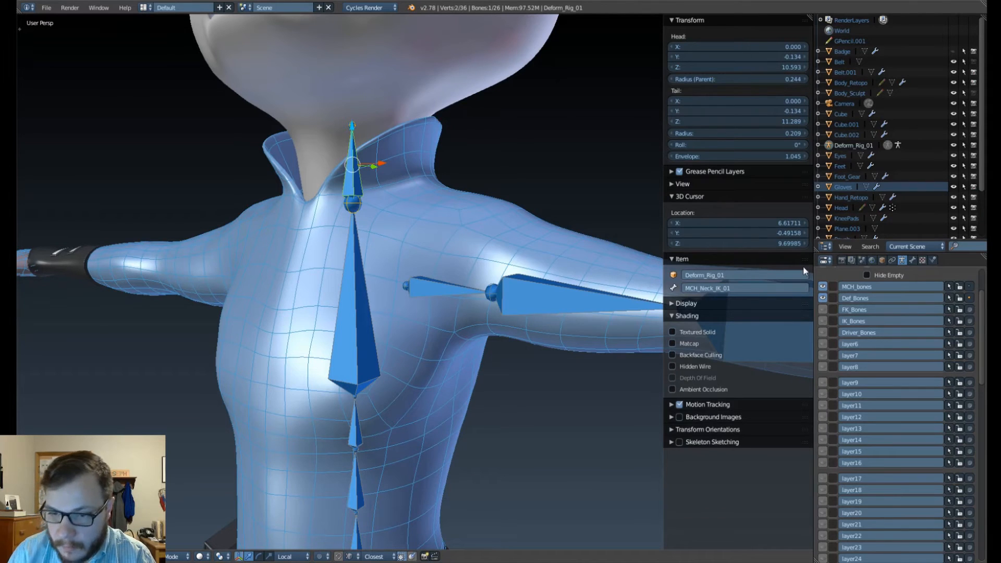
# In the right side view, extrude a head bone from the neck bone's upper joint straight up along Z to about 14.19.
pyautogui.press('KP_3')
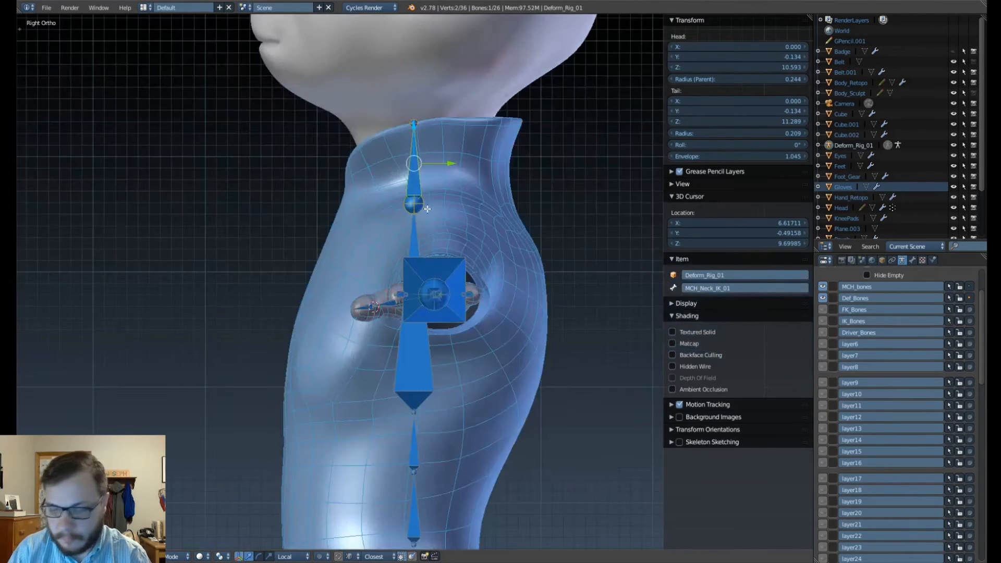
pyautogui.scroll(-3, 443, 179)
pyautogui.scroll(3, 419, 351)
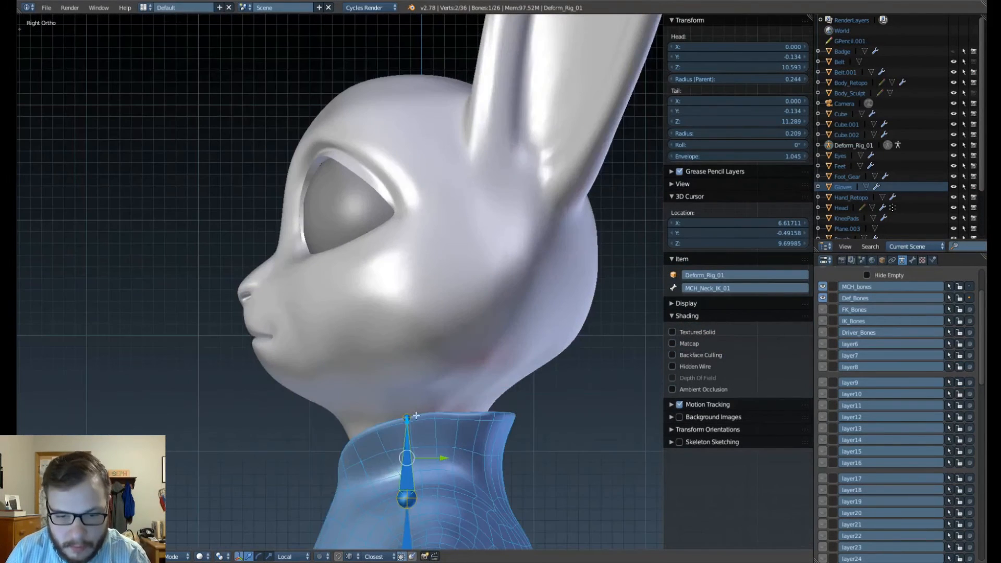
pyautogui.rightClick(407, 417)
pyautogui.press('e')
pyautogui.press('z')
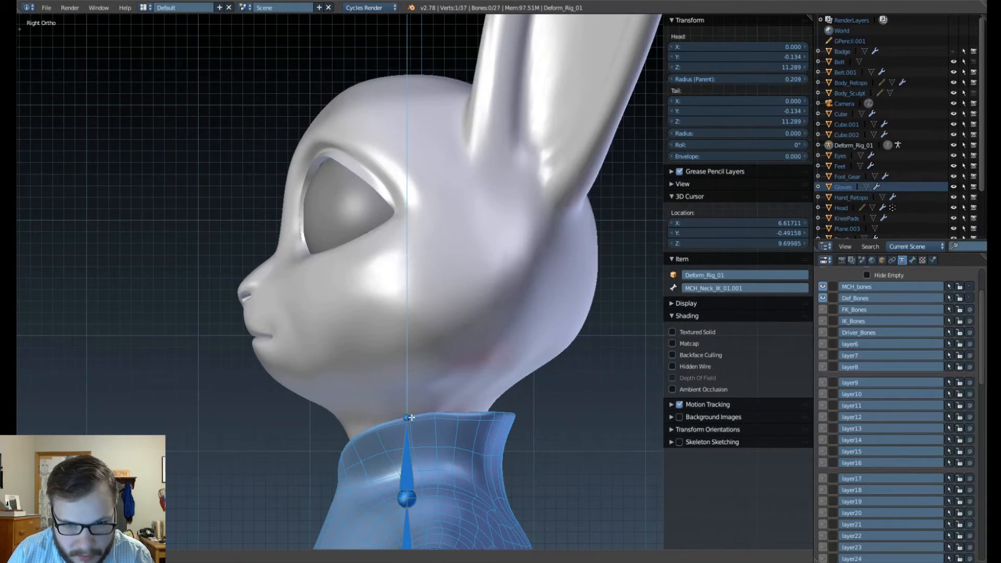
pyautogui.click(422, 85)
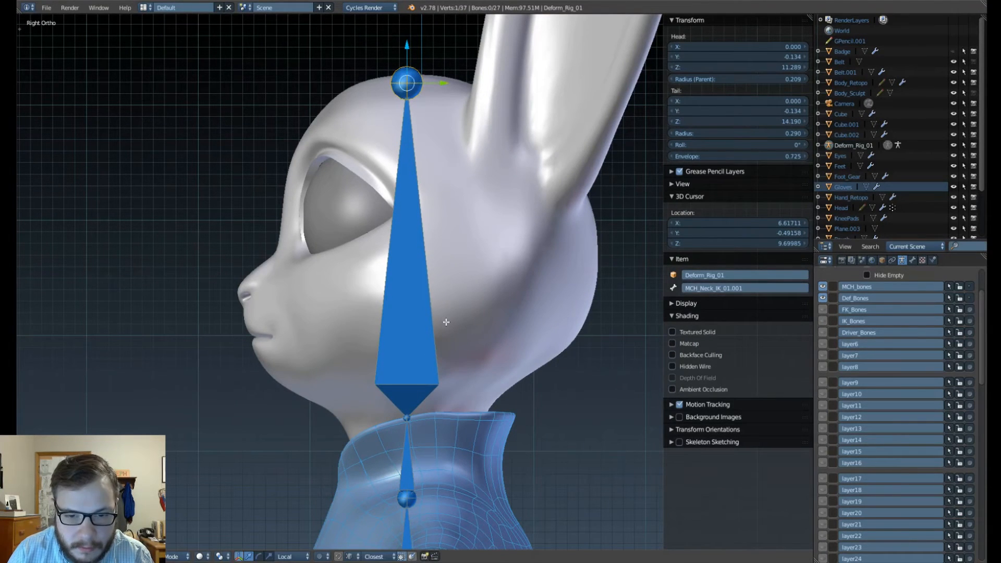
# Select the new bone running up through the head and rename it as DEF_Head_01.
pyautogui.hotkey('ctrl', 'Tab')
pyautogui.click(504, 318)
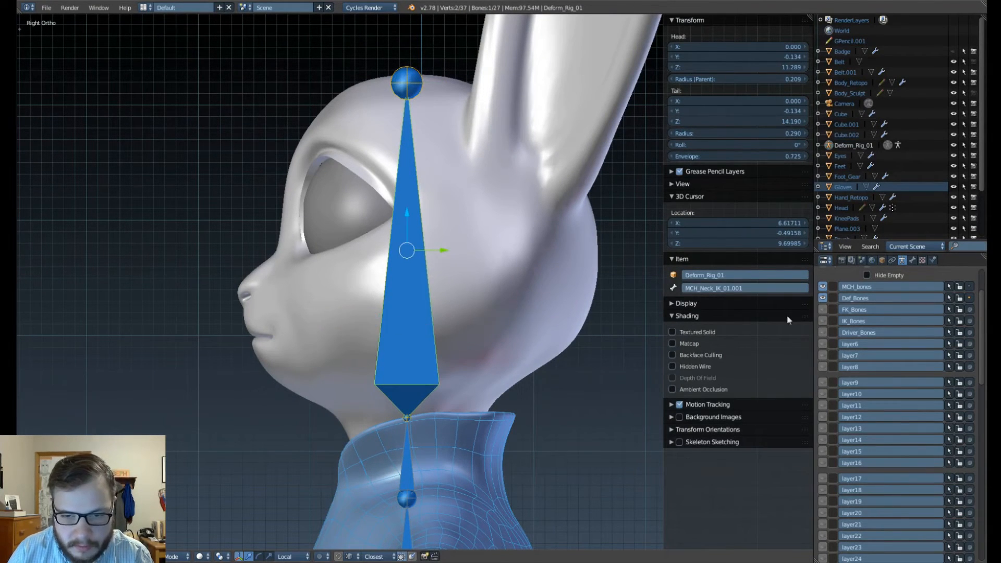
pyautogui.click(700, 288)
pyautogui.moveTo(699, 286); pyautogui.dragTo(781, 292)
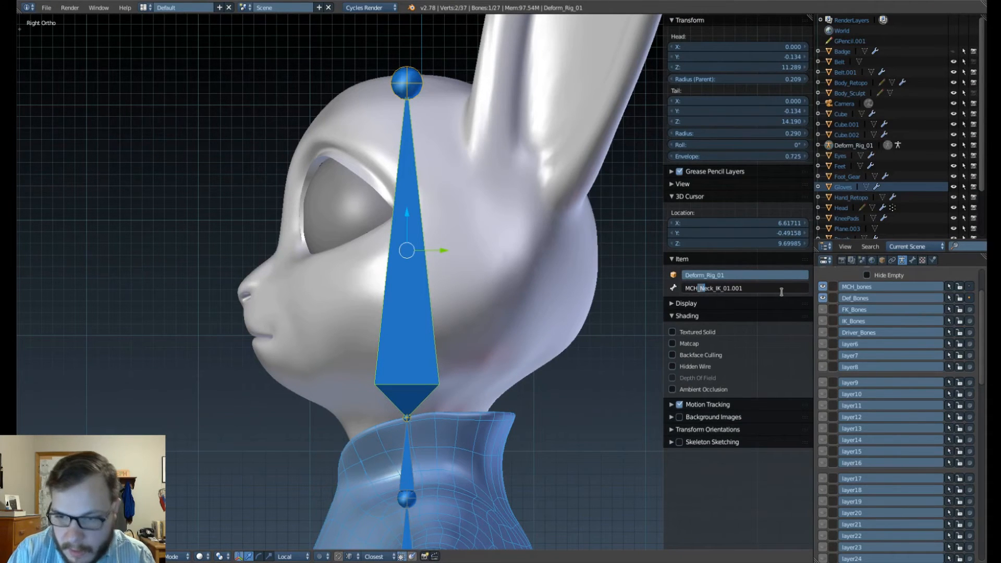
pyautogui.press('BackSpace')
pyautogui.press('BackSpace')
pyautogui.press('BackSpace')
pyautogui.press('BackSpace')
pyautogui.write('DEF')
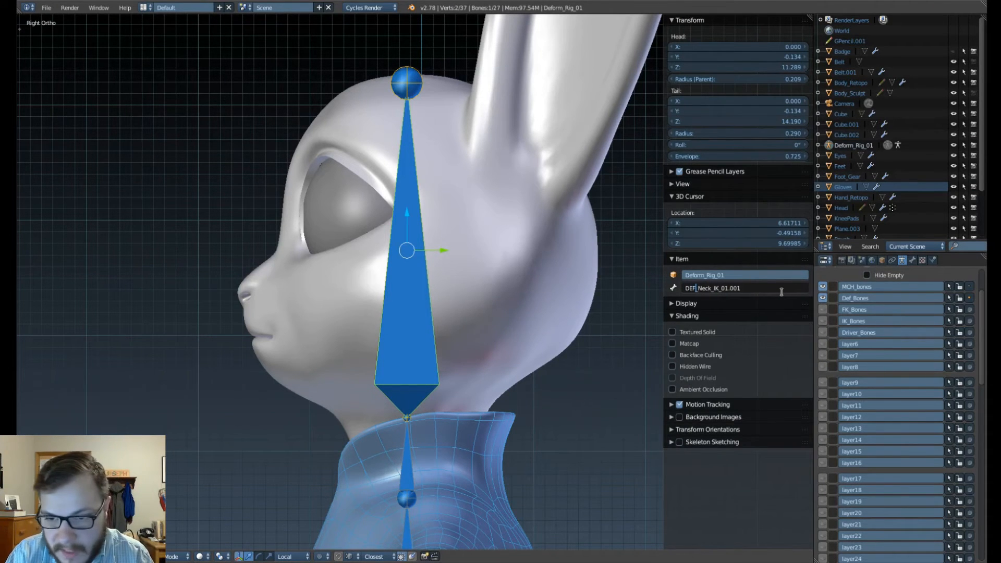
pyautogui.press('BackSpace')
pyautogui.press('BackSpace')
pyautogui.press('BackSpace')
pyautogui.press('BackSpace')
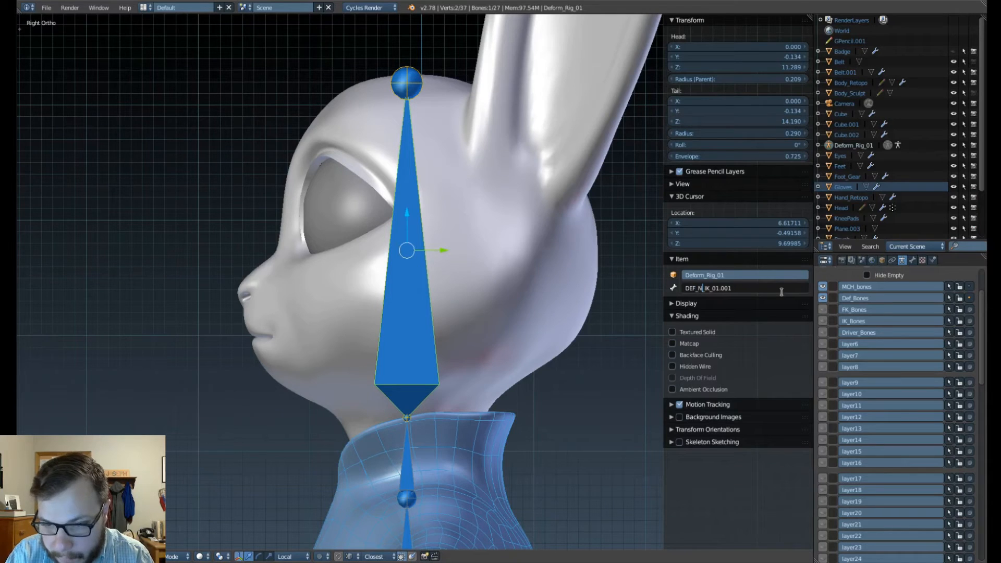
pyautogui.write('HEAD')
pyautogui.press('BackSpace')
pyautogui.press('BackSpace')
pyautogui.press('BackSpace')
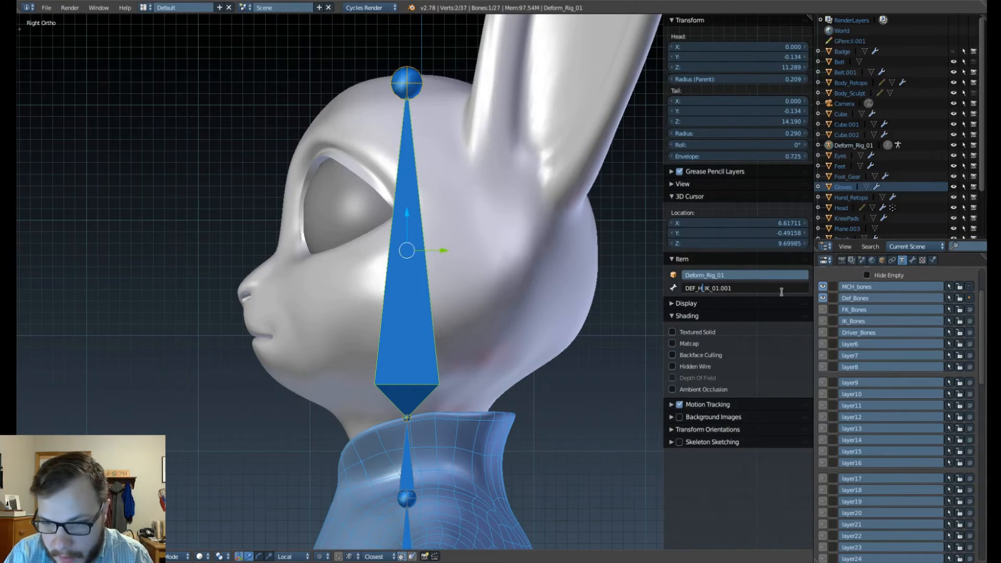
pyautogui.write('ead')
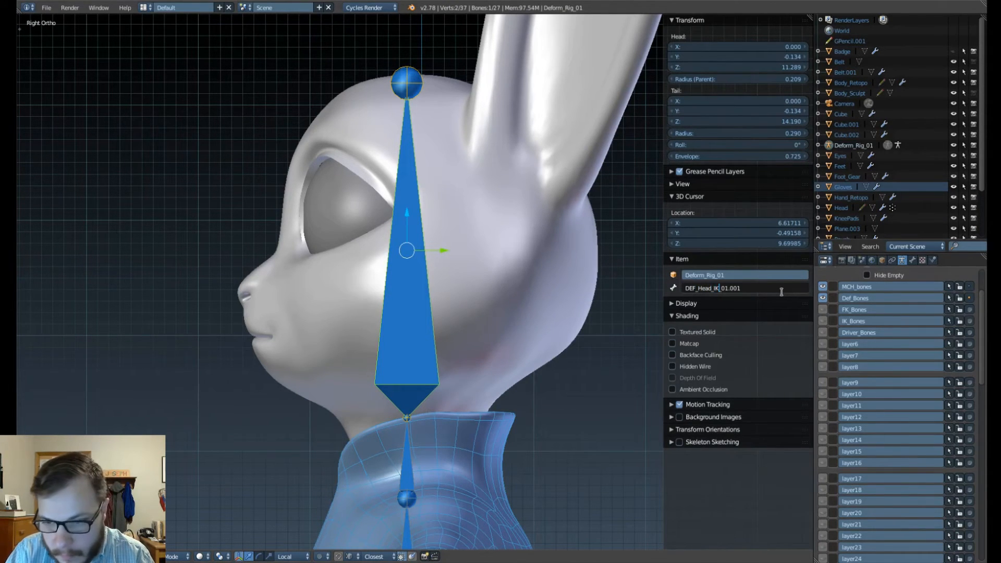
pyautogui.press('BackSpace')
pyautogui.press('BackSpace')
pyautogui.press('BackSpace')
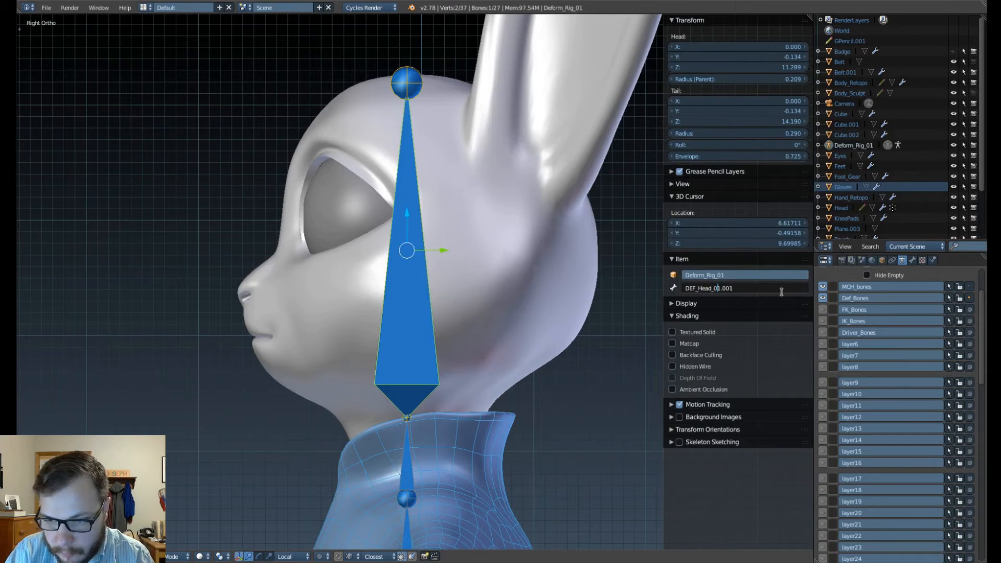
pyautogui.press('Return')
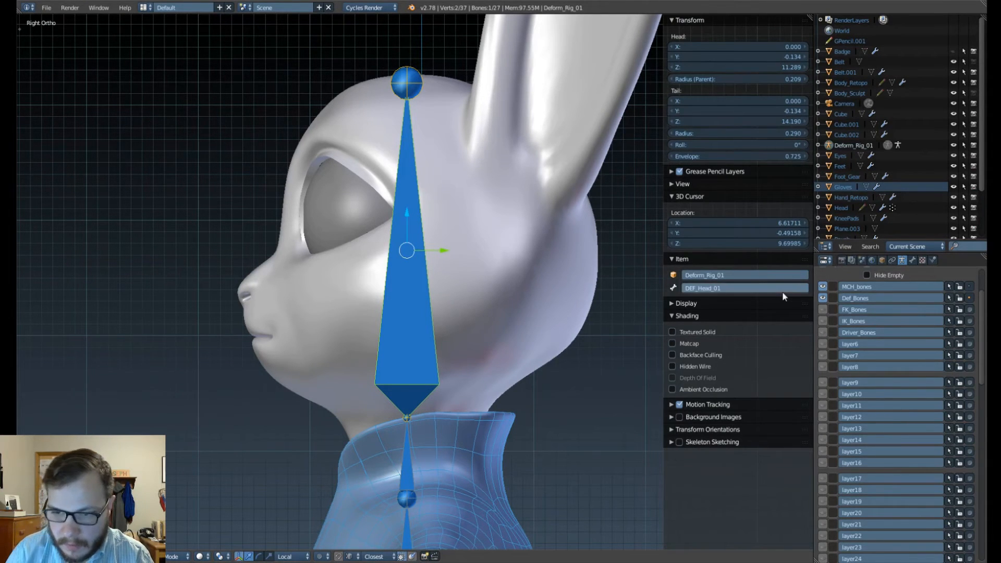
# Select the MCH_Neck_IK_01 bone and assign it to the MCH_bones layer.
pyautogui.scroll(-4, 396, 313)
pyautogui.moveTo(371, 326); pyautogui.dragTo(448, 346, button='middle')
pyautogui.keyDown('shift'); pyautogui.moveTo(449, 346); pyautogui.dragTo(450, 223, button='middle'); pyautogui.keyUp('shift')
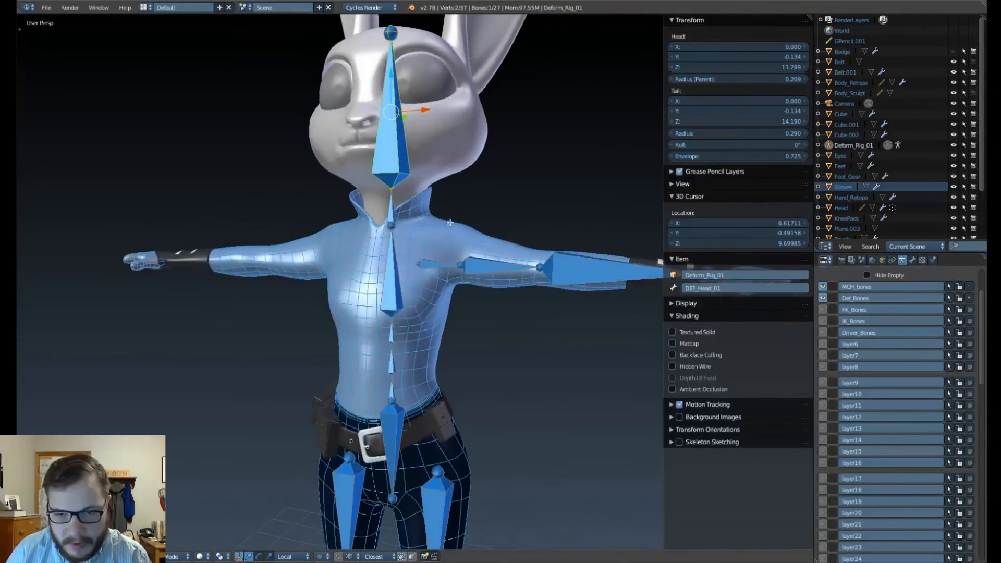
pyautogui.keyDown('shift'); pyautogui.moveTo(409, 193); pyautogui.dragTo(436, 257, button='middle'); pyautogui.keyUp('shift')
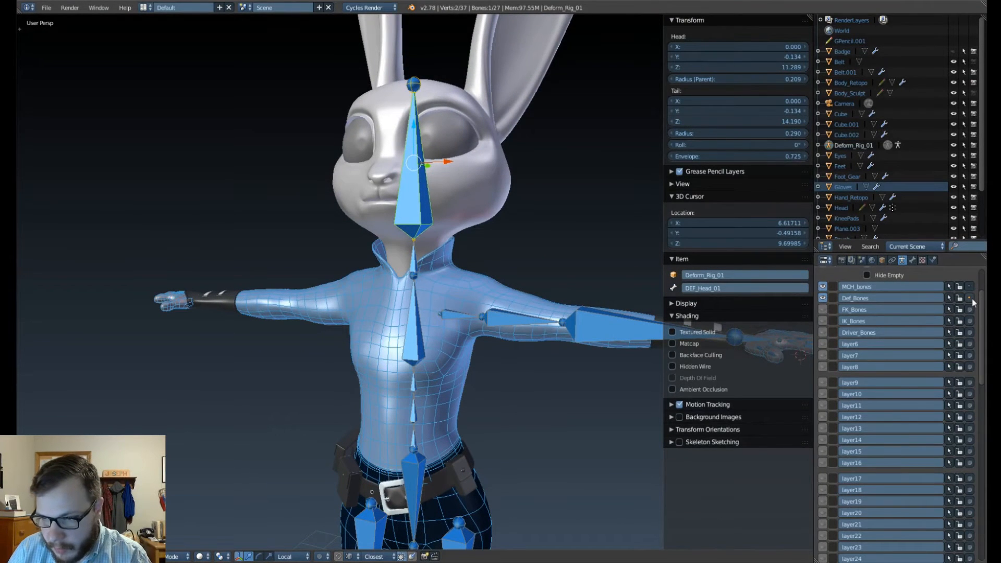
pyautogui.rightClick(413, 266)
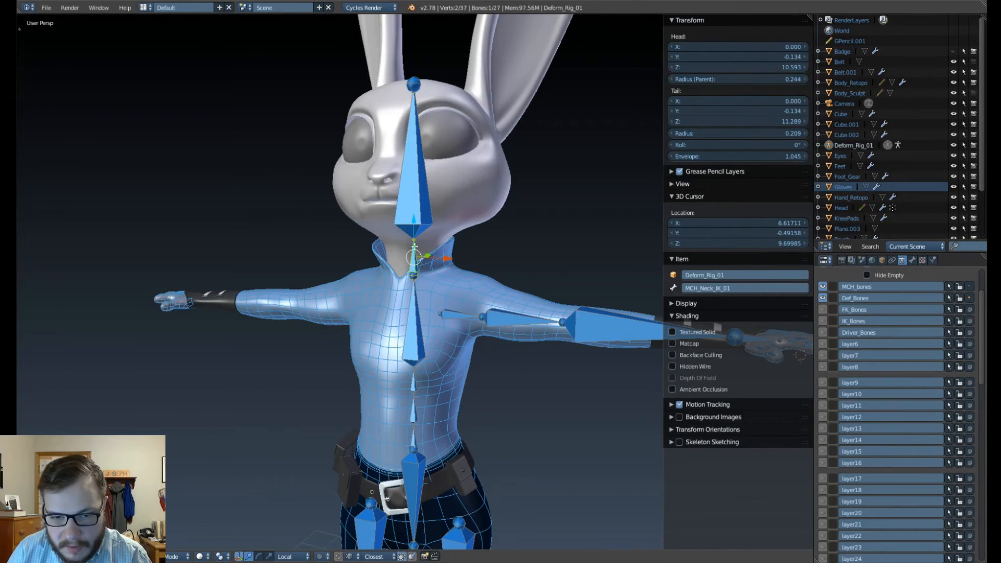
pyautogui.click(968, 287)
# Select the left clavicle bone and assign it to the Def_Bones layer.
pyautogui.scroll(2, 454, 302)
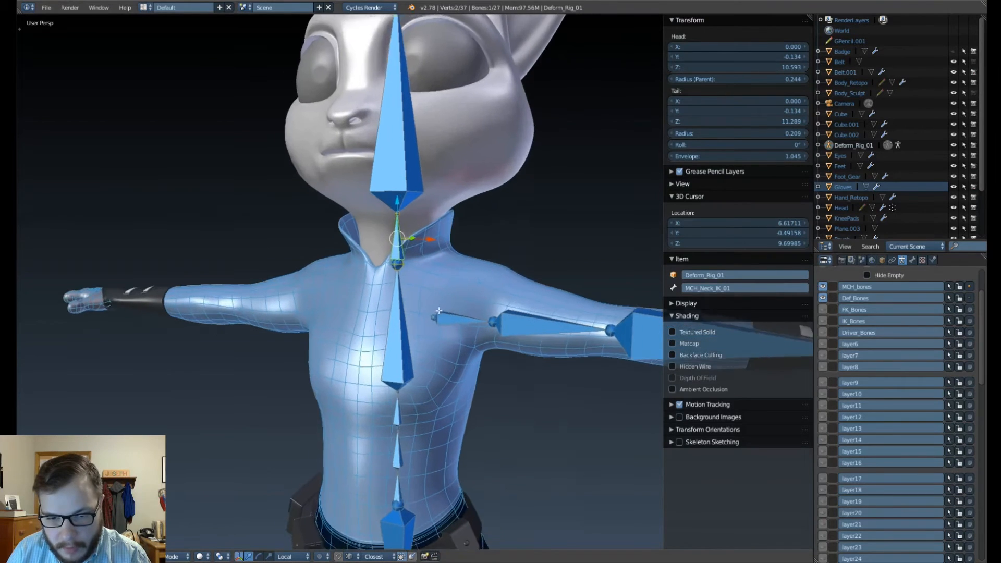
pyautogui.rightClick(440, 312)
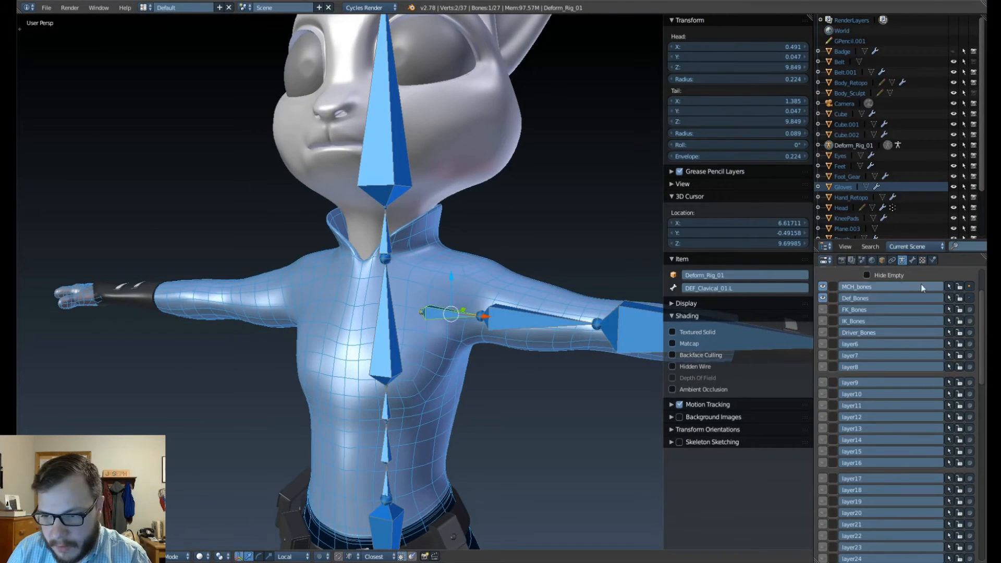
pyautogui.click(969, 298)
# Check the bone layer assignment of the left shoulder, forearm and hand bones one by one.
pyautogui.rightClick(560, 322)
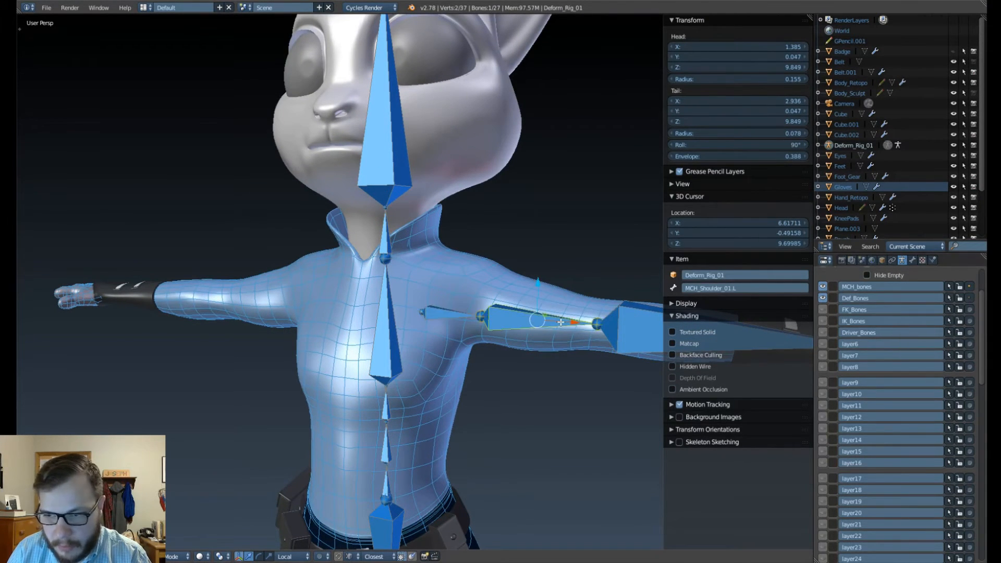
pyautogui.rightClick(620, 320)
pyautogui.scroll(-5, 614, 311)
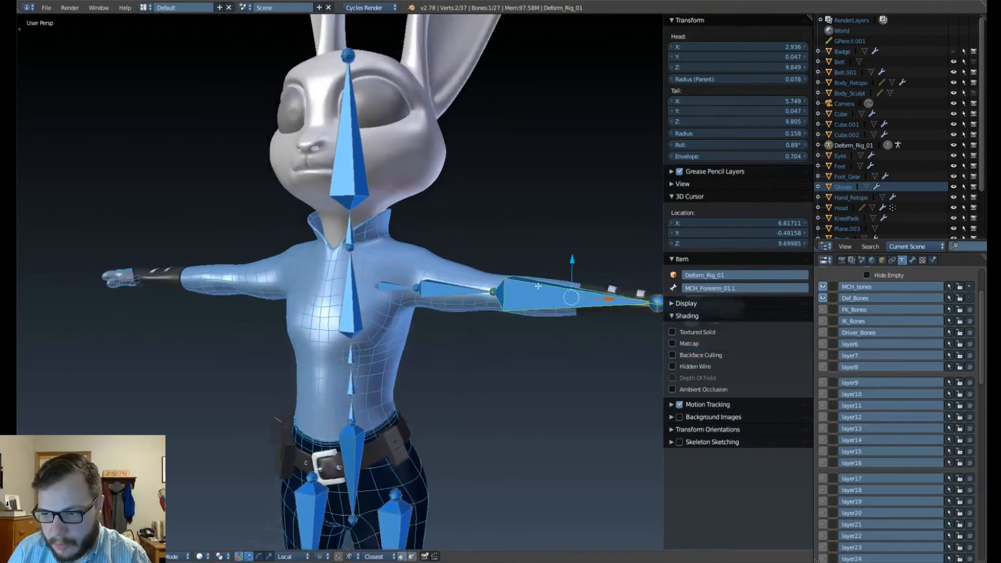
pyautogui.moveTo(609, 303); pyautogui.dragTo(398, 336, button='middle')
pyautogui.scroll(6, 471, 308)
pyautogui.rightClick(431, 311)
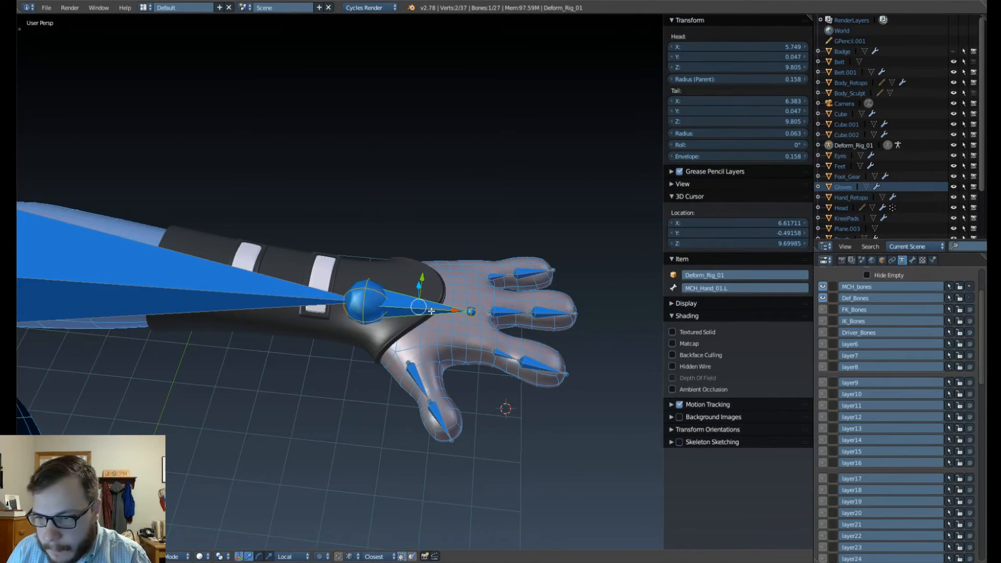
# Select all the finger and thumb bones of the left hand, without the hand bone, and assign them to the Def_Bones layer.
pyautogui.keyDown('shift'); pyautogui.rightClick(519, 273); pyautogui.keyUp('shift')
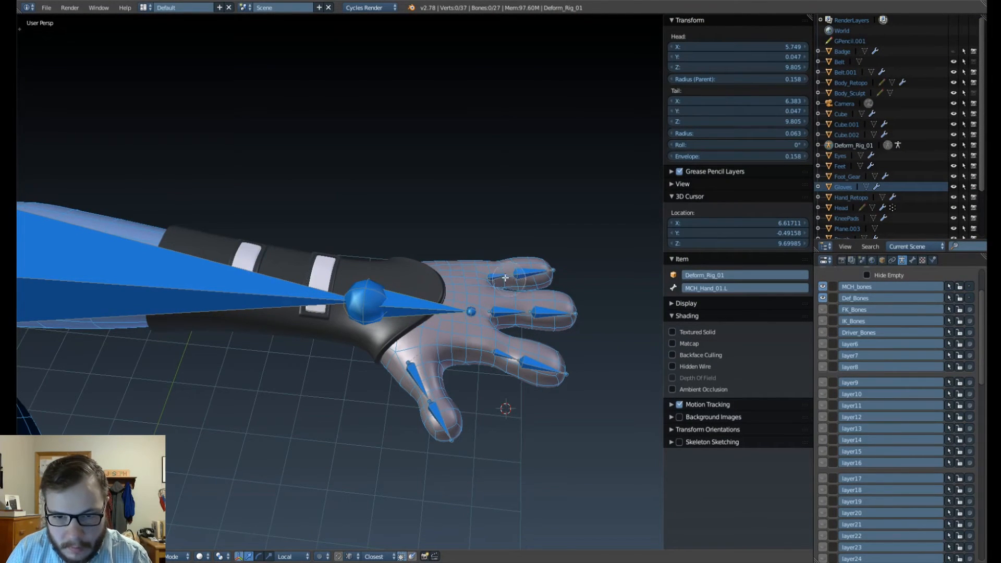
pyautogui.moveTo(540, 273)
pyautogui.mouseDown()
pyautogui.moveTo(502, 344)
pyautogui.moveTo(505, 321)
pyautogui.moveTo(542, 369)
pyautogui.moveTo(447, 416)
pyautogui.moveTo(413, 390)
pyautogui.mouseUp()
pyautogui.rightClick(413, 390)
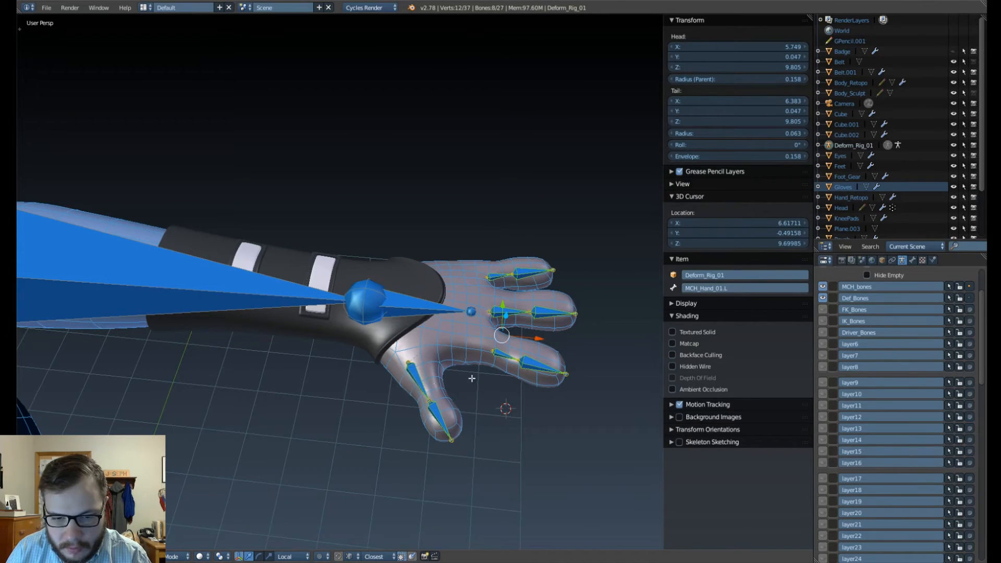
pyautogui.click(970, 300)
pyautogui.scroll(-5, 438, 353)
pyautogui.moveTo(438, 353); pyautogui.dragTo(421, 225, button='middle')
pyautogui.scroll(3, 378, 281)
pyautogui.scroll(-6, 370, 295)
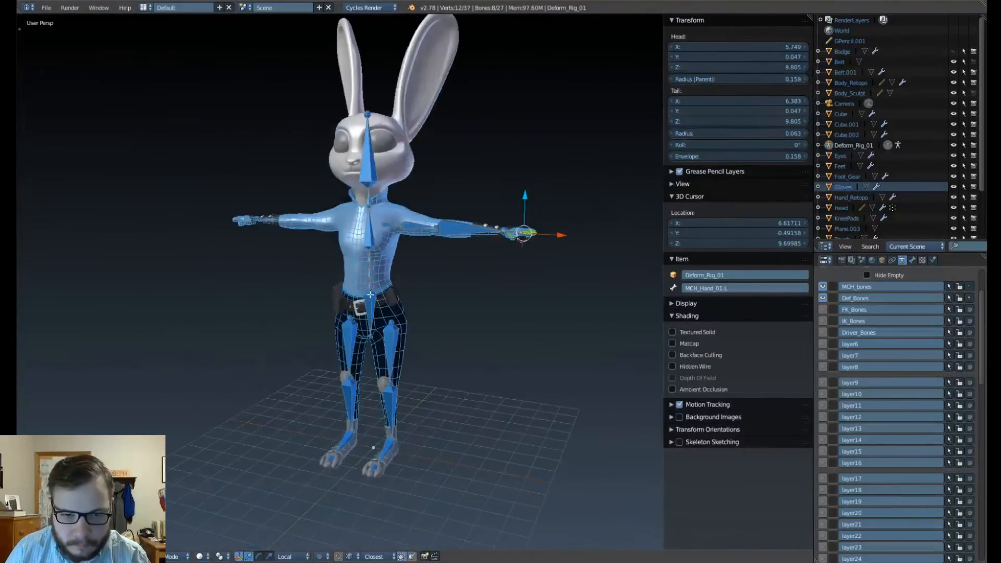
# Parent the left clavicle bone to the chest bone DEF_Chest_01, keeping its offset.
pyautogui.moveTo(370, 295); pyautogui.dragTo(404, 301, button='middle')
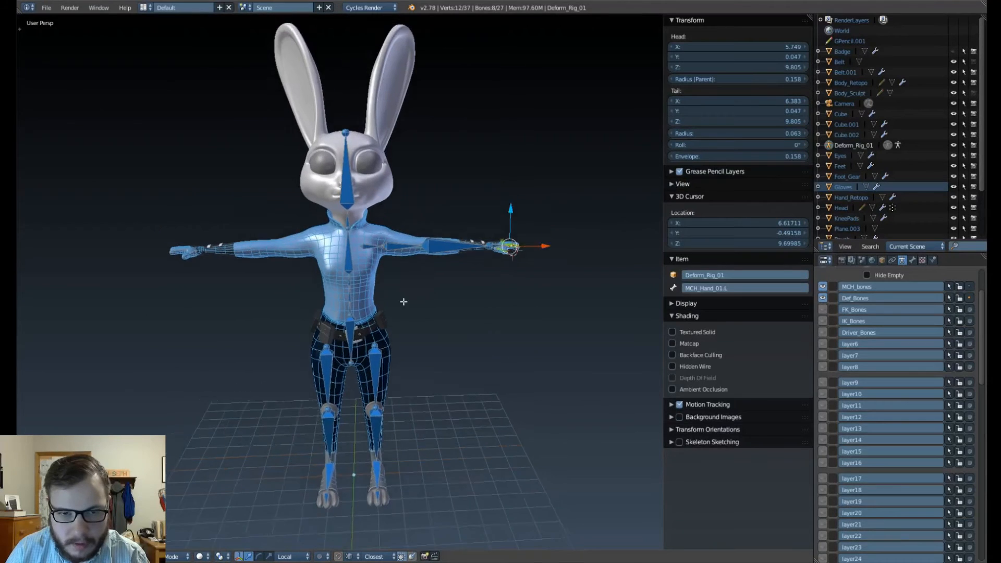
pyautogui.press('KP_1')
pyautogui.scroll(10, 402, 300)
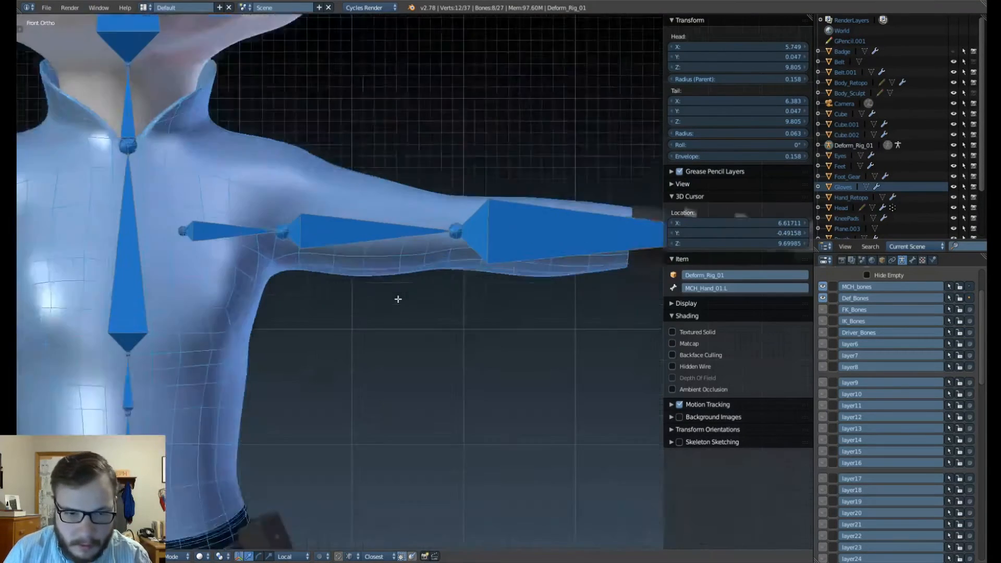
pyautogui.scroll(-1, 398, 299)
pyautogui.keyDown('shift'); pyautogui.moveTo(369, 284); pyautogui.dragTo(384, 288, button='middle'); pyautogui.keyUp('shift')
pyautogui.rightClick(384, 287)
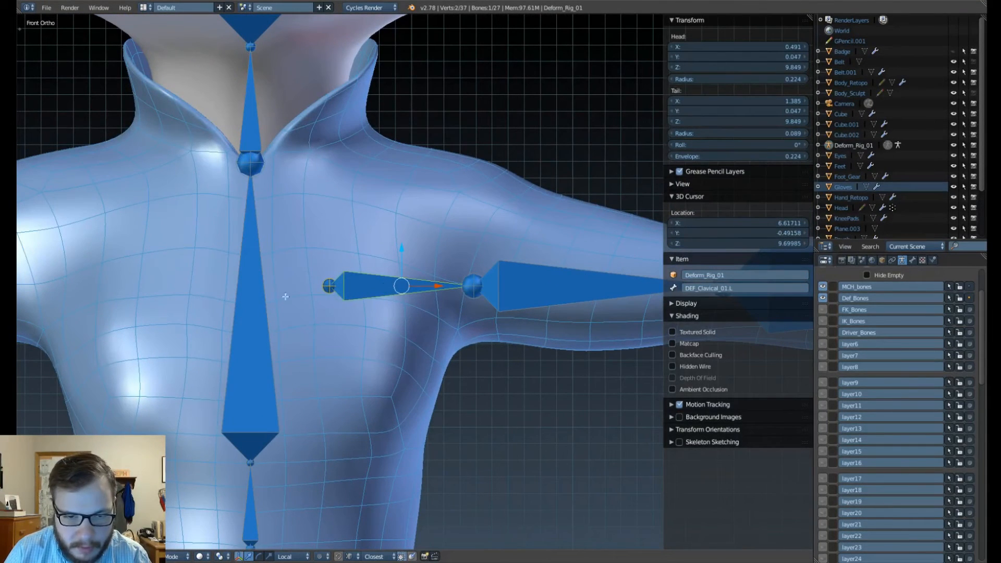
pyautogui.keyDown('shift'); pyautogui.rightClick(261, 298); pyautogui.keyUp('shift')
pyautogui.hotkey('ctrl', 'p')
pyautogui.click(261, 297)
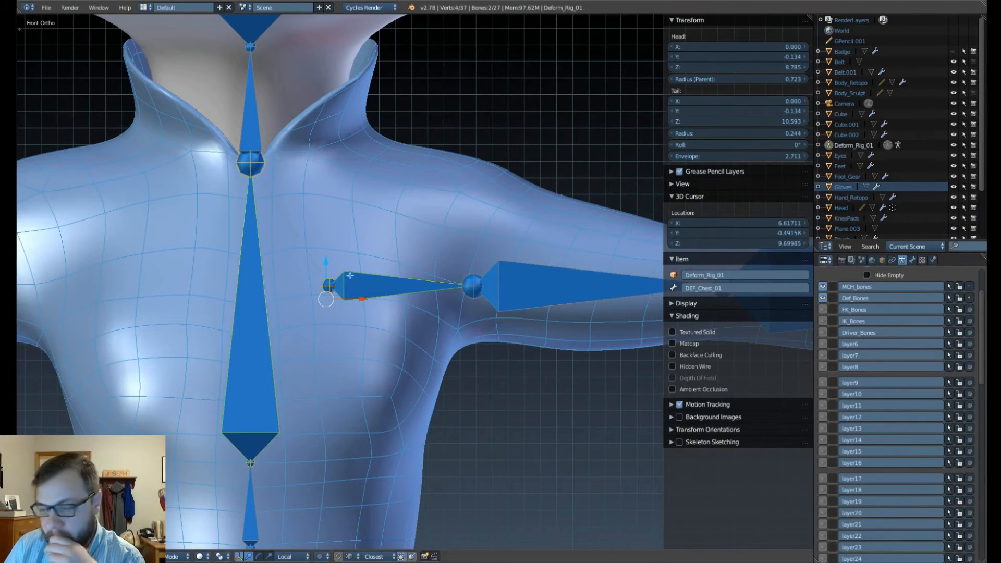
# Select the whole left arm chain from clavicle to fingers in wireframe display and duplicate it in place.
pyautogui.scroll(-5, 365, 277)
pyautogui.scroll(2, 378, 260)
pyautogui.keyDown('shift'); pyautogui.moveTo(397, 262); pyautogui.dragTo(318, 251, button='middle'); pyautogui.keyUp('shift')
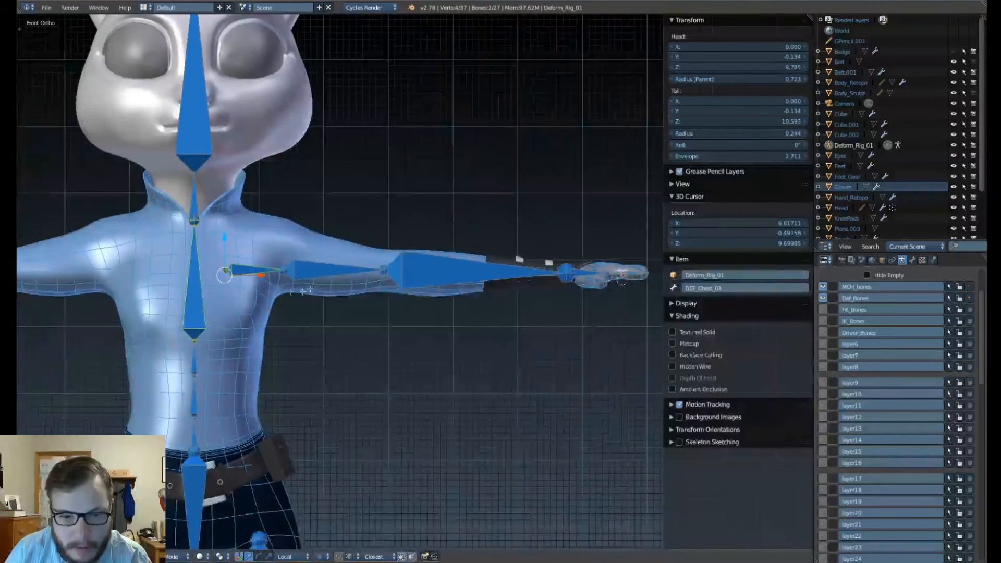
pyautogui.rightClick(315, 271)
pyautogui.rightClick(264, 267)
pyautogui.keyDown('shift'); pyautogui.rightClick(335, 268); pyautogui.keyUp('shift')
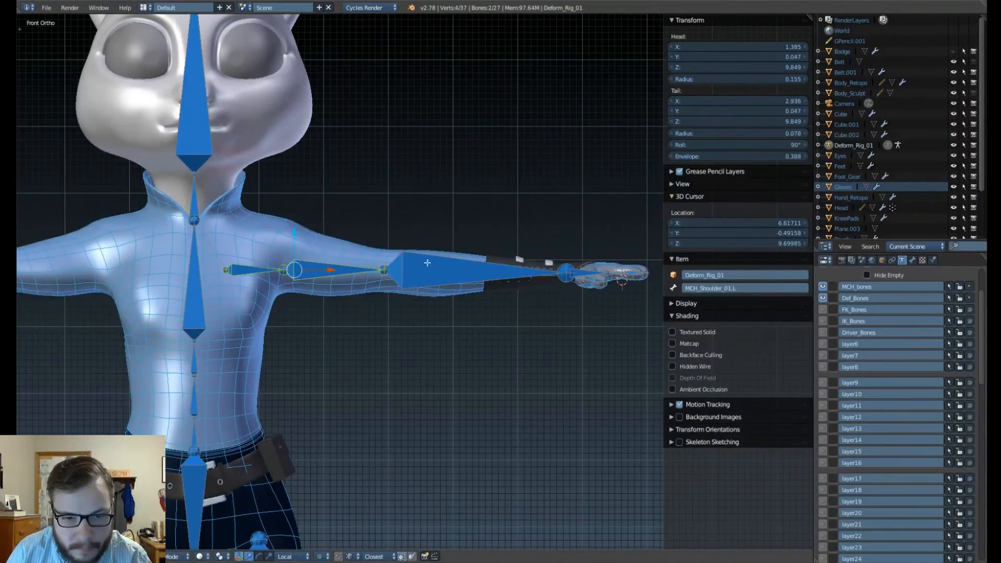
pyautogui.keyDown('shift'); pyautogui.rightClick(431, 263); pyautogui.keyUp('shift')
pyautogui.press('z')
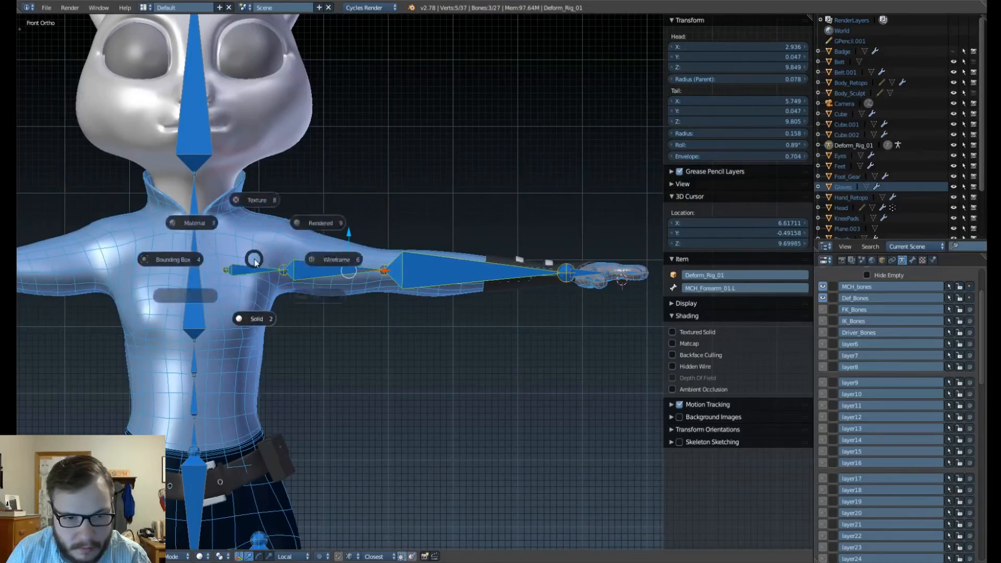
pyautogui.click(260, 252)
pyautogui.press('b')
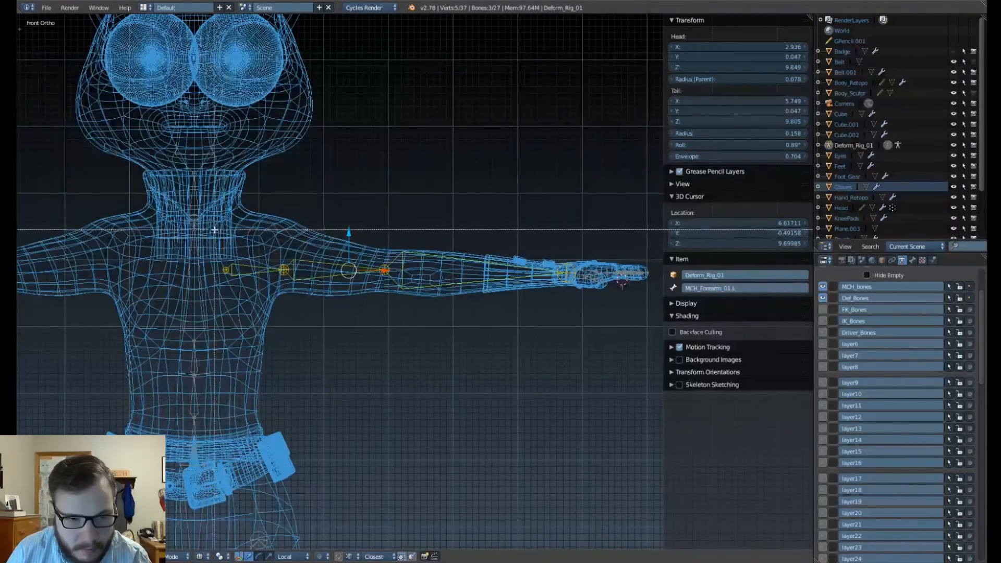
pyautogui.moveTo(214, 216); pyautogui.dragTo(653, 319)
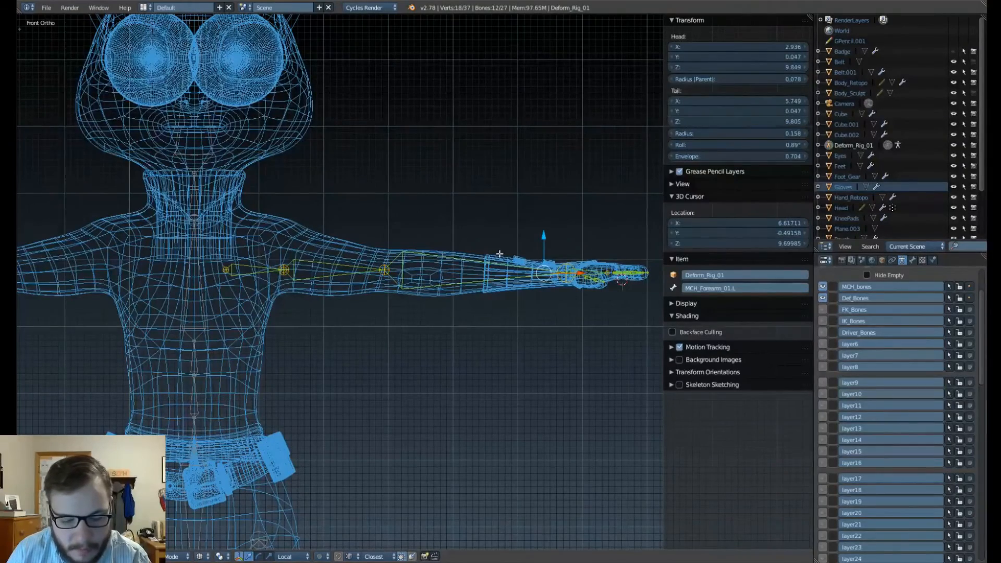
pyautogui.hotkey('shift', 'd')
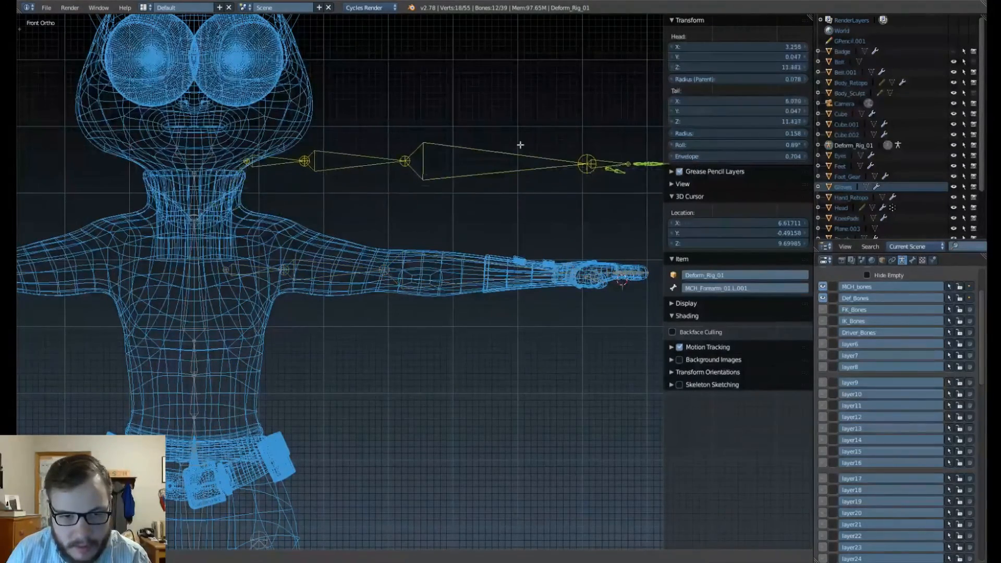
pyautogui.rightClick(522, 178)
# Snap the 3D cursor to the scene center and make it the pivot point for transforms.
pyautogui.scroll(-5, 503, 235)
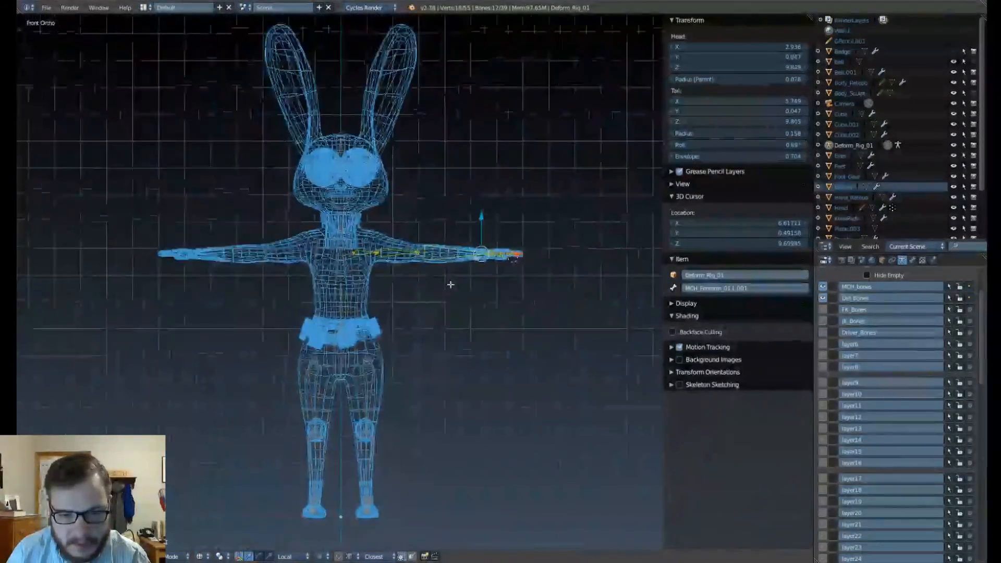
pyautogui.hotkey('shift', 's')
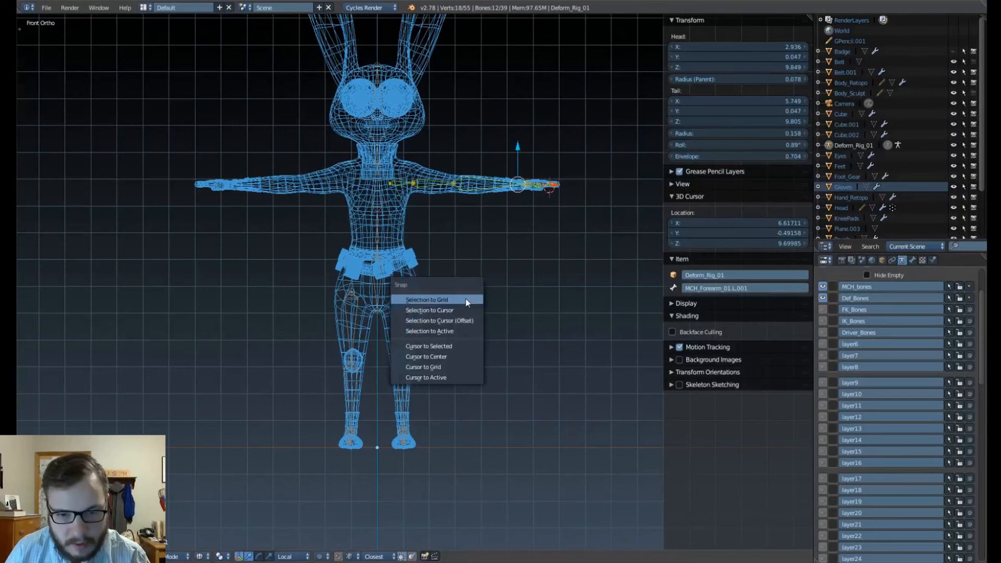
pyautogui.click(449, 355)
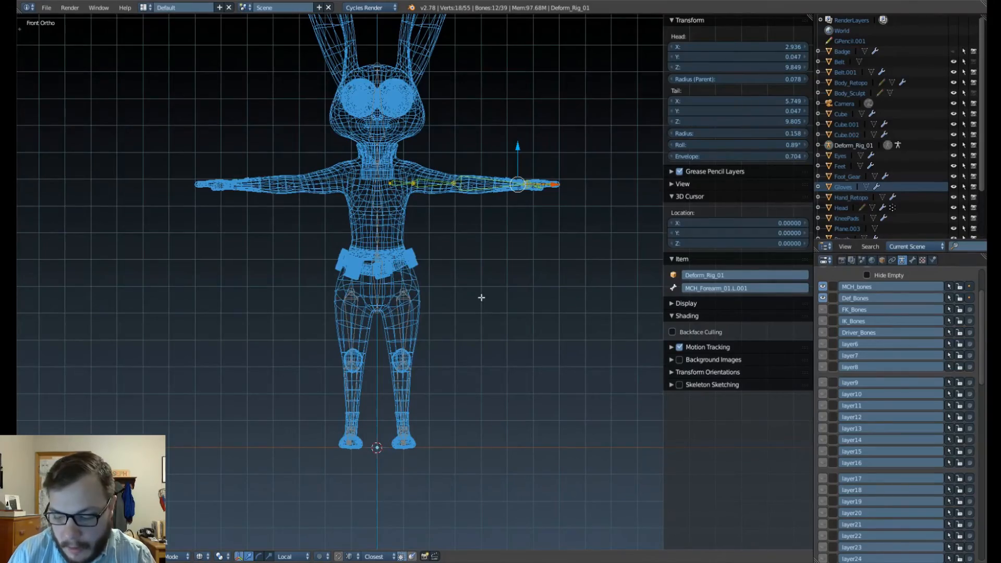
pyautogui.scroll(4, 482, 298)
pyautogui.scroll(-2, 407, 303)
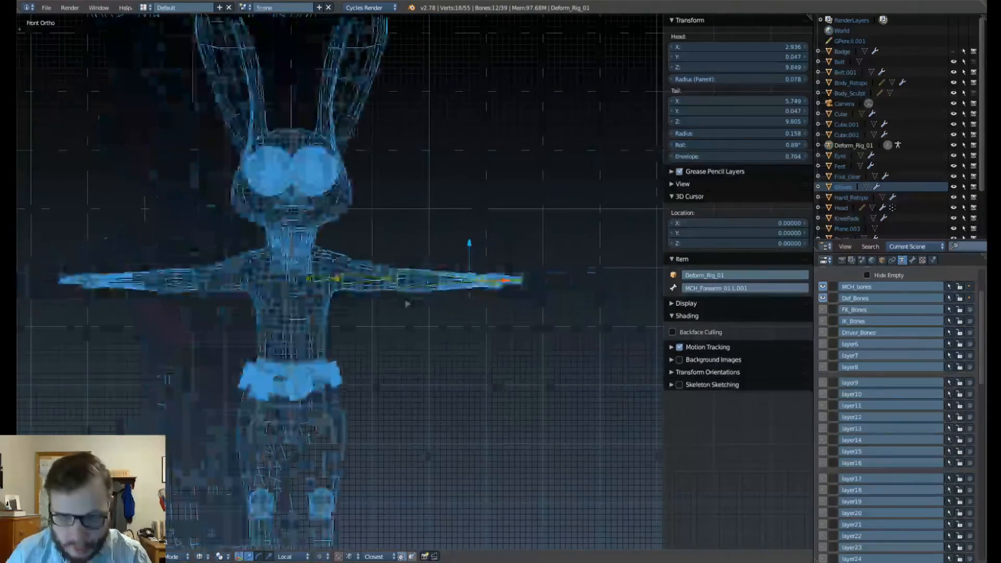
pyautogui.keyDown('shift'); pyautogui.moveTo(407, 304); pyautogui.dragTo(464, 246, button='middle'); pyautogui.keyUp('shift')
pyautogui.press('.')
pyautogui.press('d')
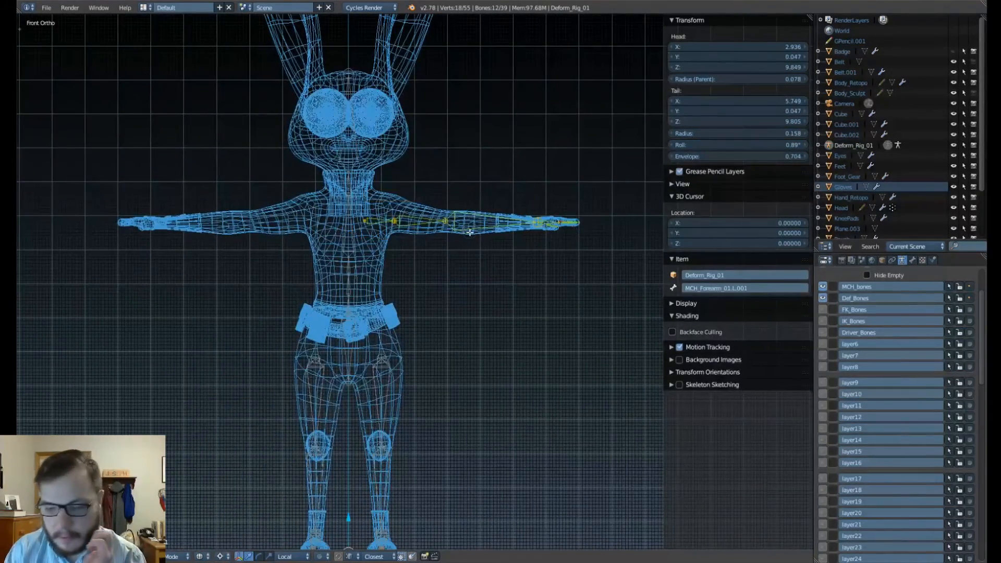
# Mirror the duplicated arm bones to the character's right side by scaling them -1 along X, and flip their names.
pyautogui.scroll(-3, 471, 233)
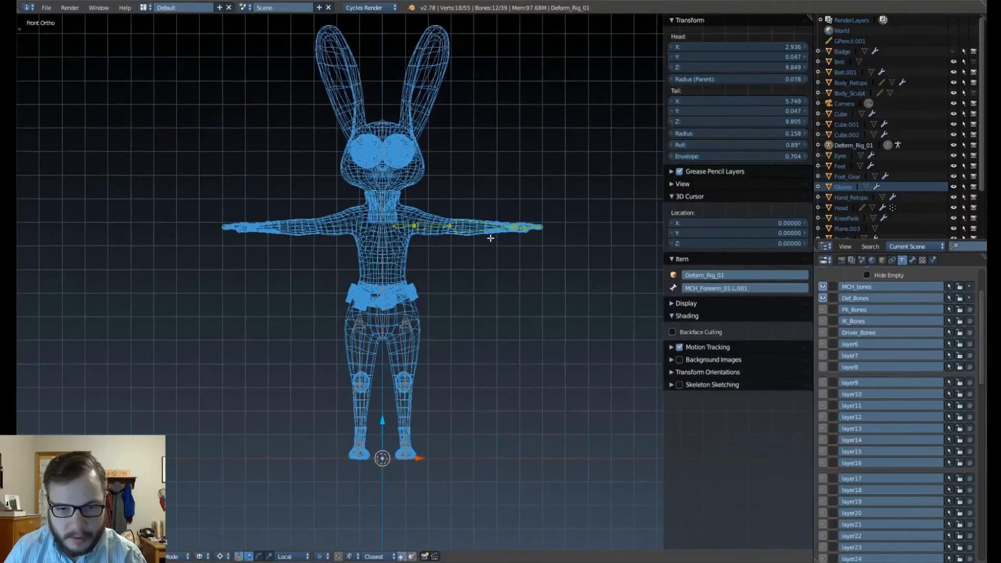
pyautogui.write('sx')
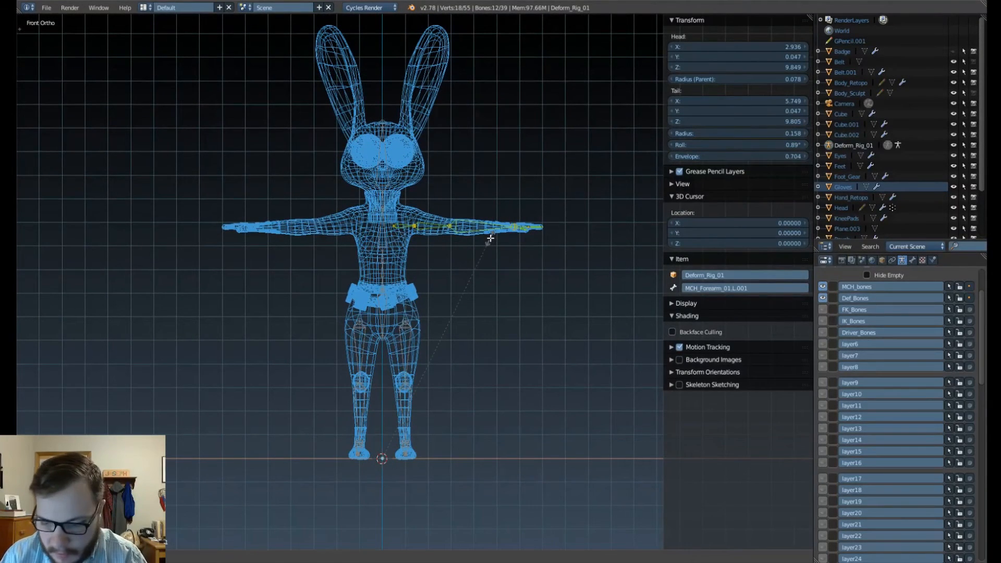
pyautogui.write('-1')
pyautogui.press('Return')
pyautogui.scroll(4, 492, 241)
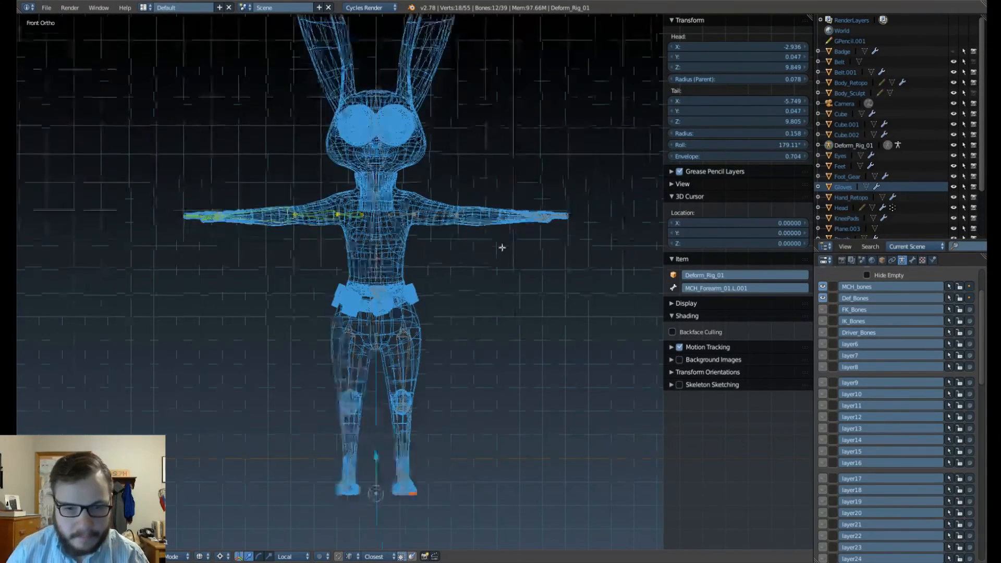
pyautogui.press('w')
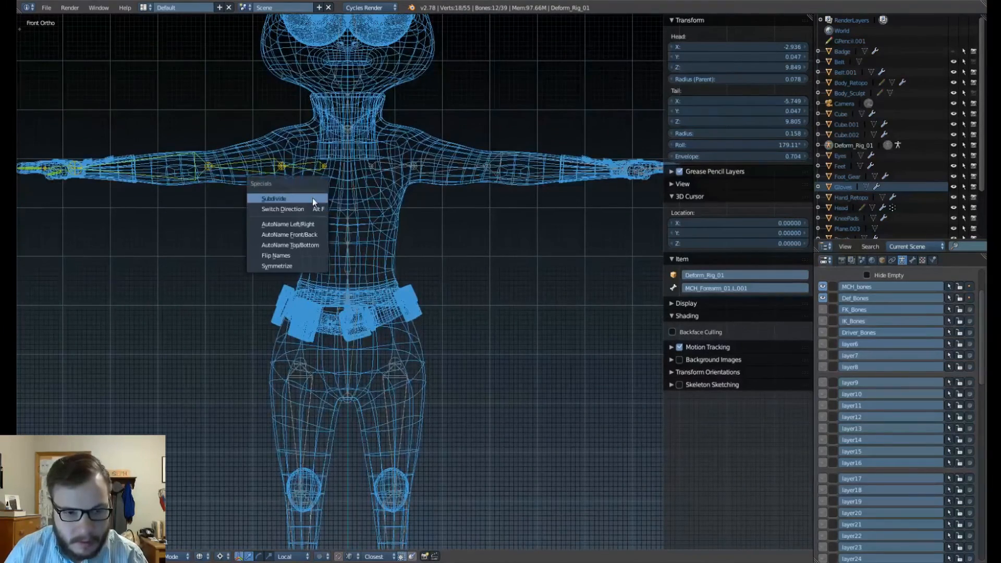
pyautogui.click(291, 254)
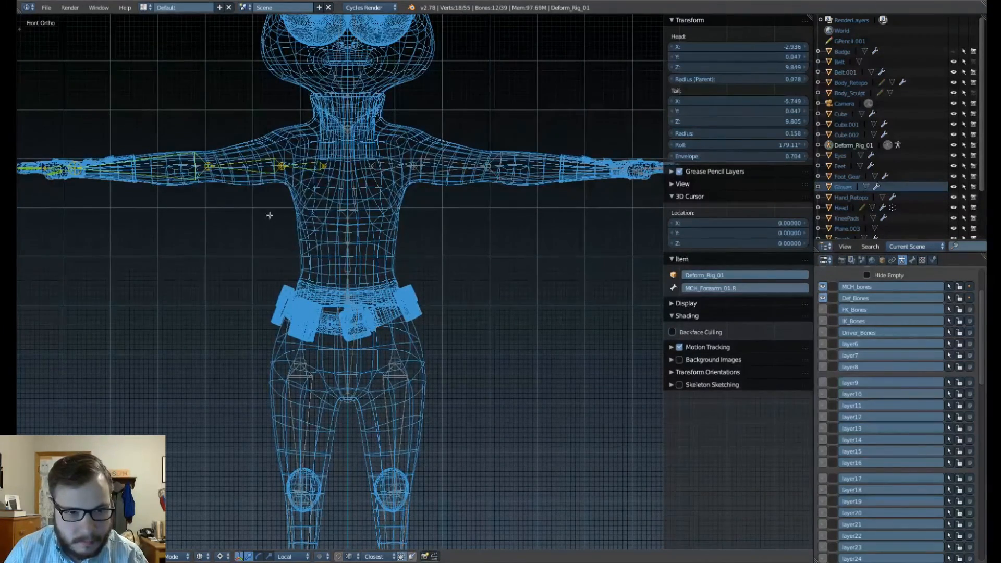
pyautogui.scroll(-3, 268, 217)
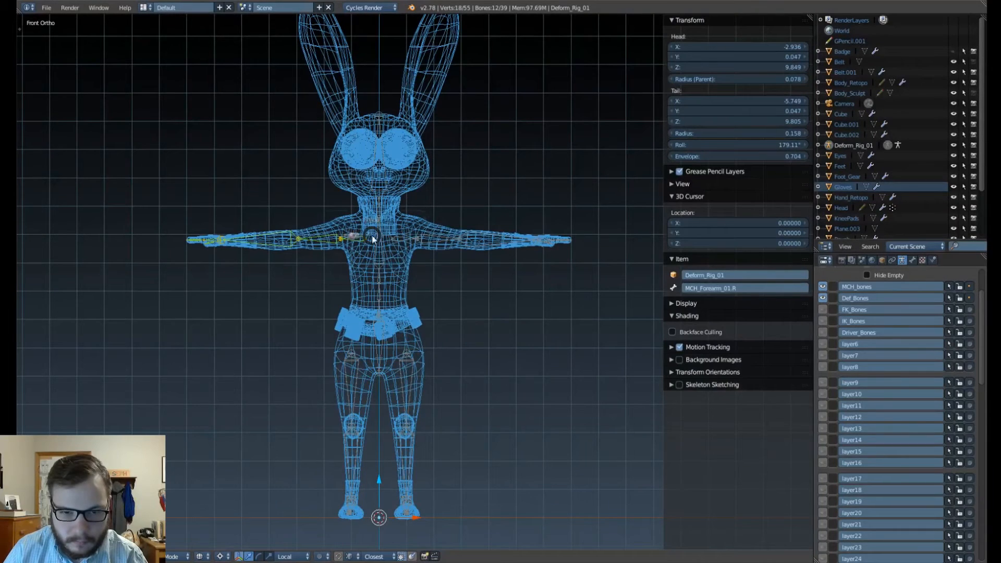
# Return to solid shading and check the names of the right clavicle, shoulder, forearm and hand bones.
pyautogui.press('z')
pyautogui.click(381, 292)
pyautogui.moveTo(380, 292); pyautogui.dragTo(290, 204, button='middle')
pyautogui.scroll(4, 288, 199)
pyautogui.rightClick(286, 198)
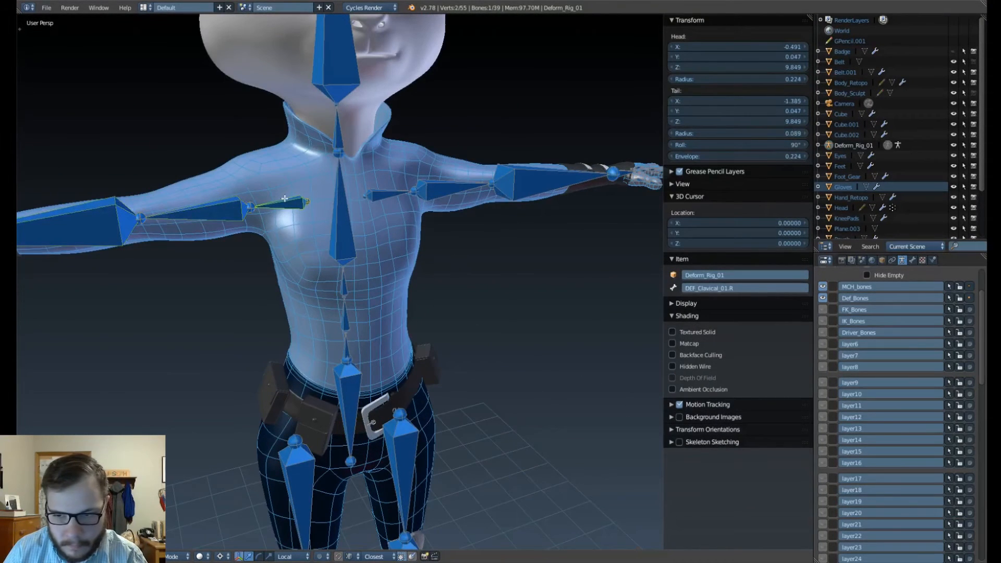
pyautogui.rightClick(222, 210)
pyautogui.keyDown('shift'); pyautogui.moveTo(175, 221); pyautogui.dragTo(343, 212, button='middle'); pyautogui.keyUp('shift')
pyautogui.rightClick(286, 217)
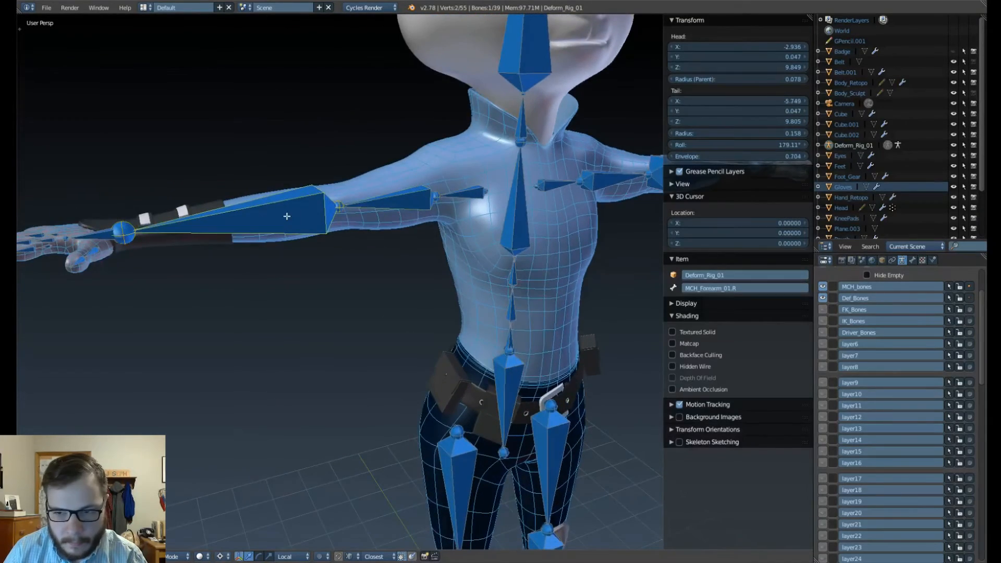
pyautogui.keyDown('shift'); pyautogui.moveTo(245, 230); pyautogui.dragTo(352, 224, button='middle'); pyautogui.keyUp('shift')
pyautogui.rightClick(245, 226)
pyautogui.moveTo(245, 226); pyautogui.dragTo(405, 379, button='middle')
# Examine the placement of both clavicles and upper arm bones in the torso from the front and at an angle.
pyautogui.press('KP_1')
pyautogui.scroll(4, 488, 181)
pyautogui.keyDown('shift'); pyautogui.moveTo(402, 332); pyautogui.dragTo(416, 306, button='middle'); pyautogui.keyUp('shift')
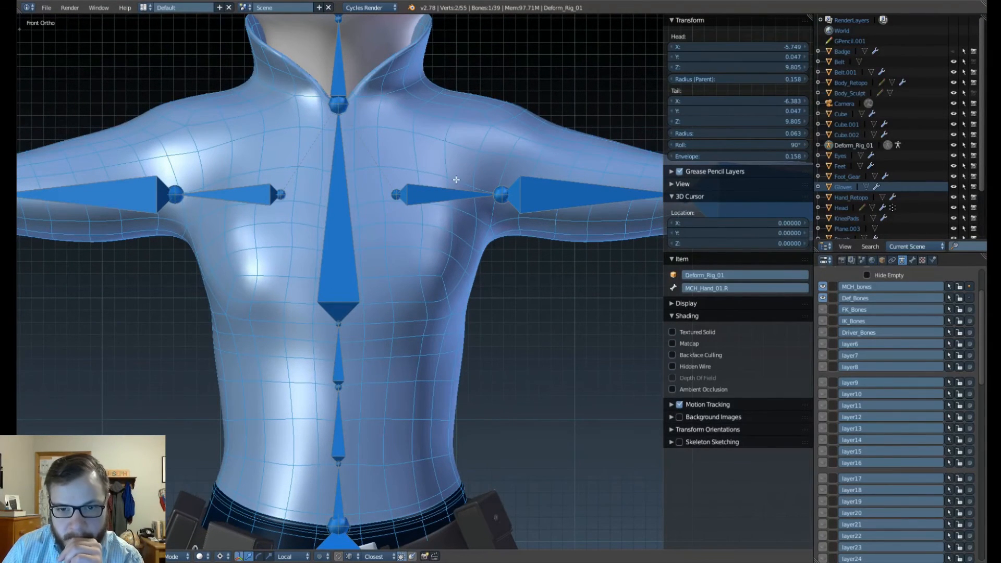
pyautogui.scroll(-2, 452, 181)
pyautogui.scroll(-2, 451, 181)
pyautogui.scroll(2, 451, 181)
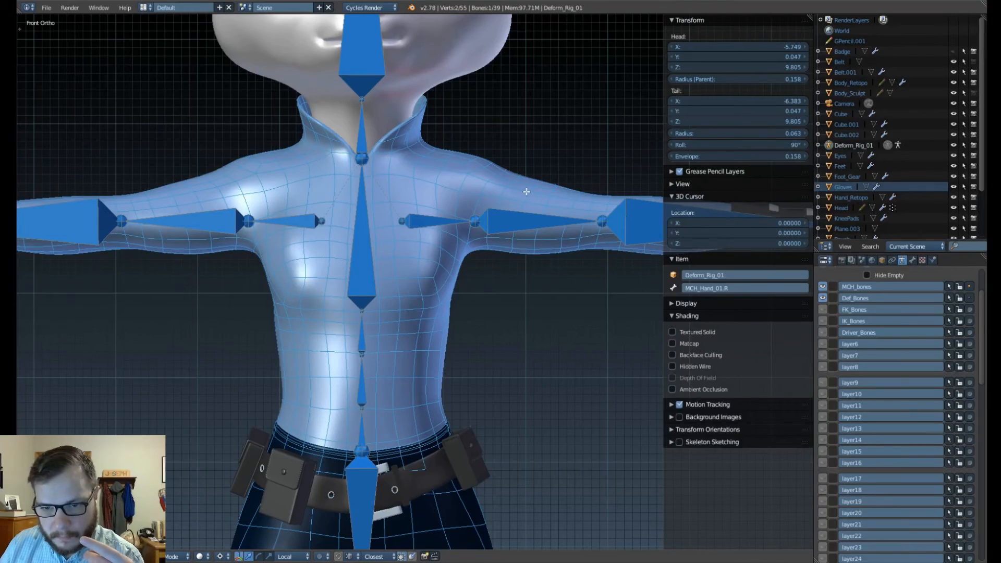
pyautogui.moveTo(527, 192); pyautogui.dragTo(237, 320, button='middle')
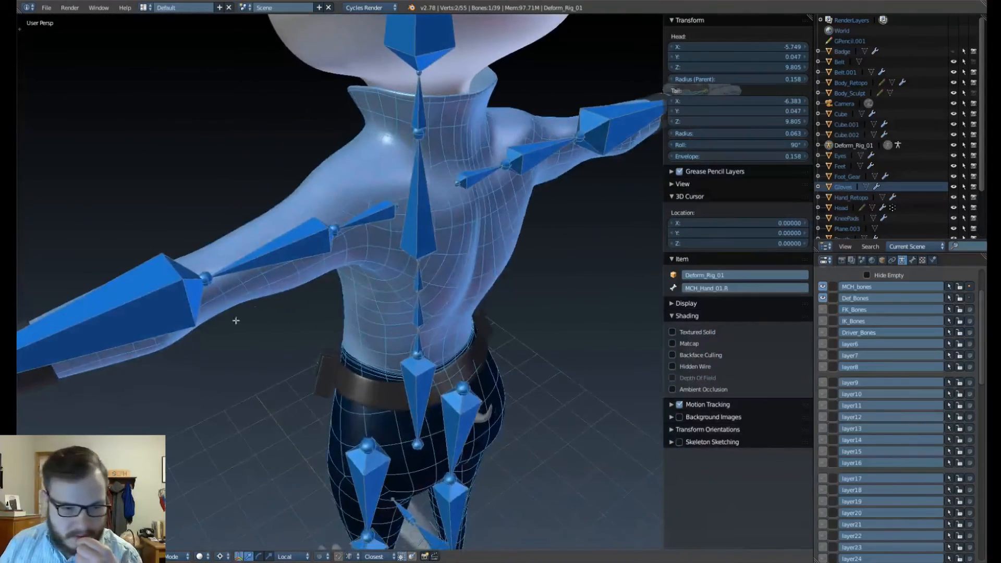
pyautogui.moveTo(162, 318); pyautogui.dragTo(429, 190, button='middle')
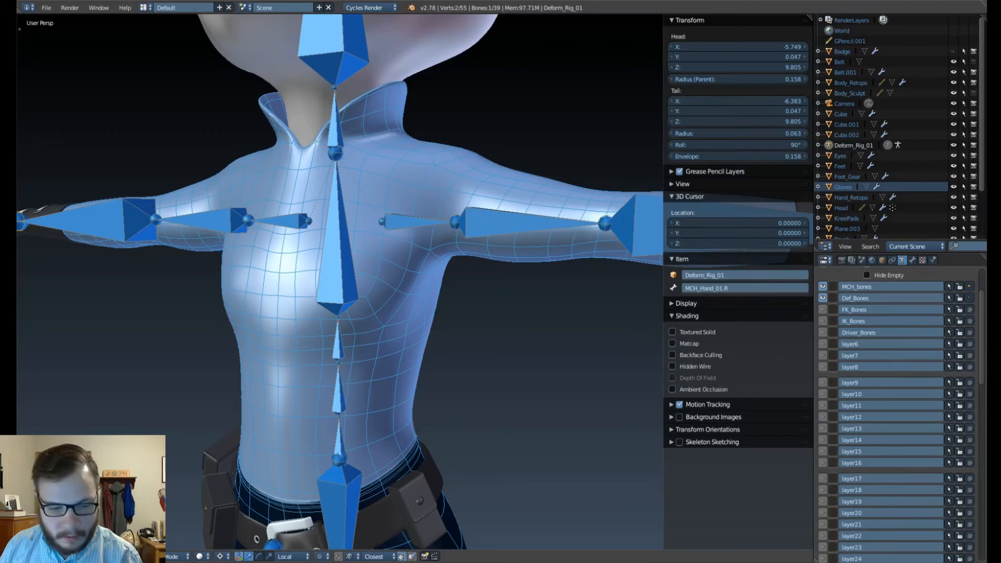
# Bring up the browser with the Judy Hopps reference image and place it beside the Blender view showing the full character.
pyautogui.hotkey('alt', 'F11')
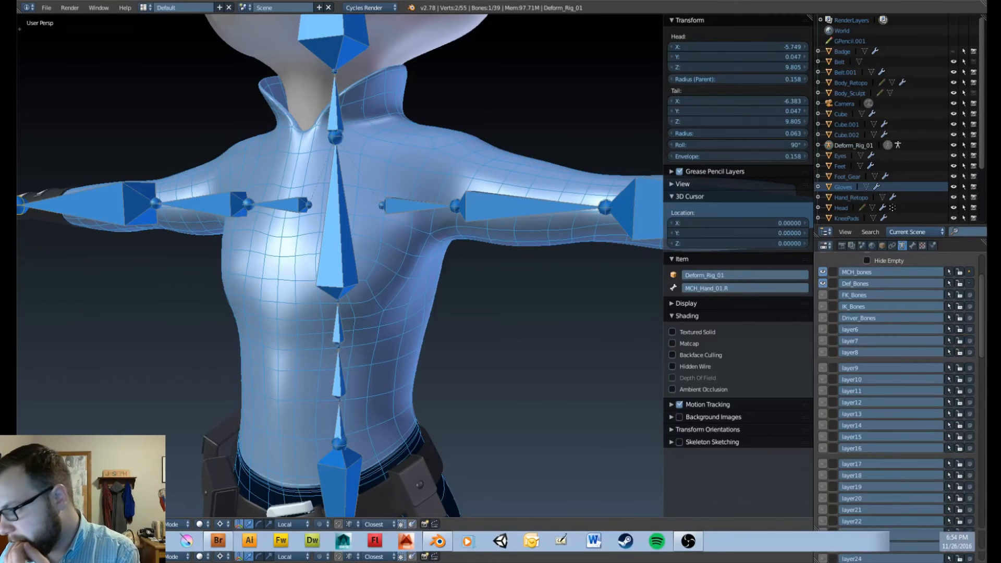
pyautogui.moveTo(998, 16); pyautogui.dragTo(723, 2)
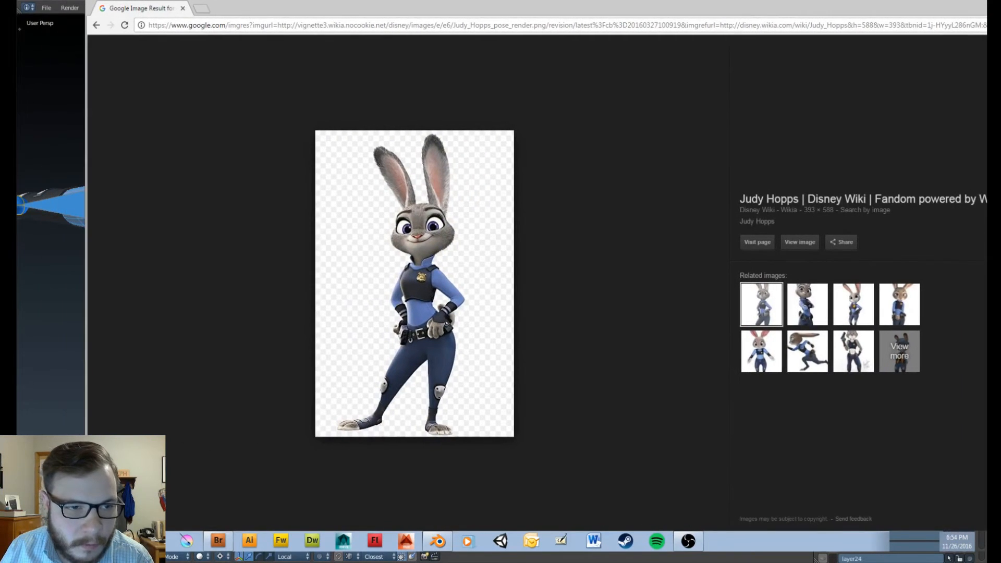
pyautogui.moveTo(86, 261); pyautogui.dragTo(517, 261)
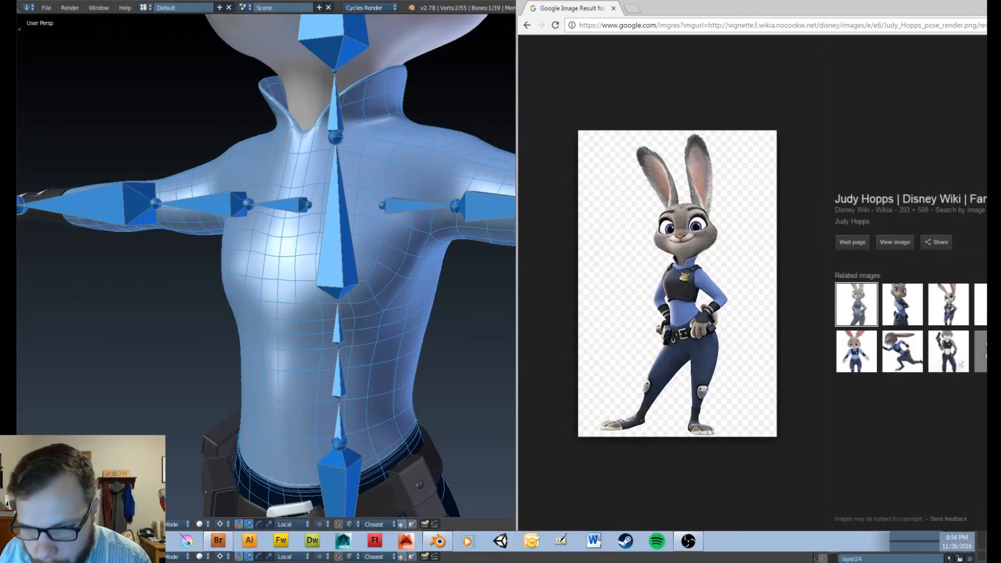
pyautogui.click(436, 541)
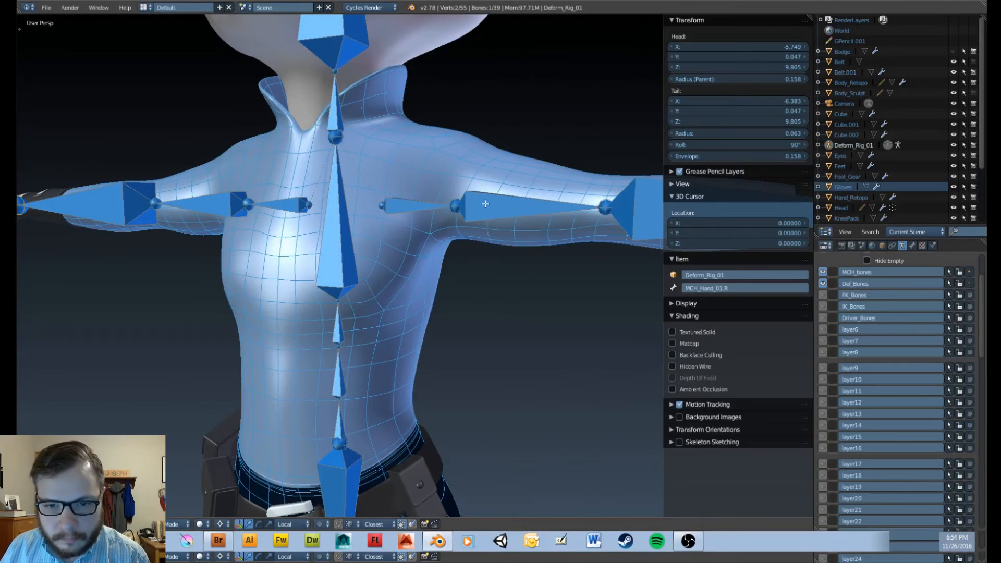
pyautogui.keyDown('shift'); pyautogui.moveTo(485, 203); pyautogui.dragTo(368, 203, button='middle'); pyautogui.keyUp('shift')
pyautogui.scroll(-3, 369, 203)
pyautogui.scroll(-6, 369, 202)
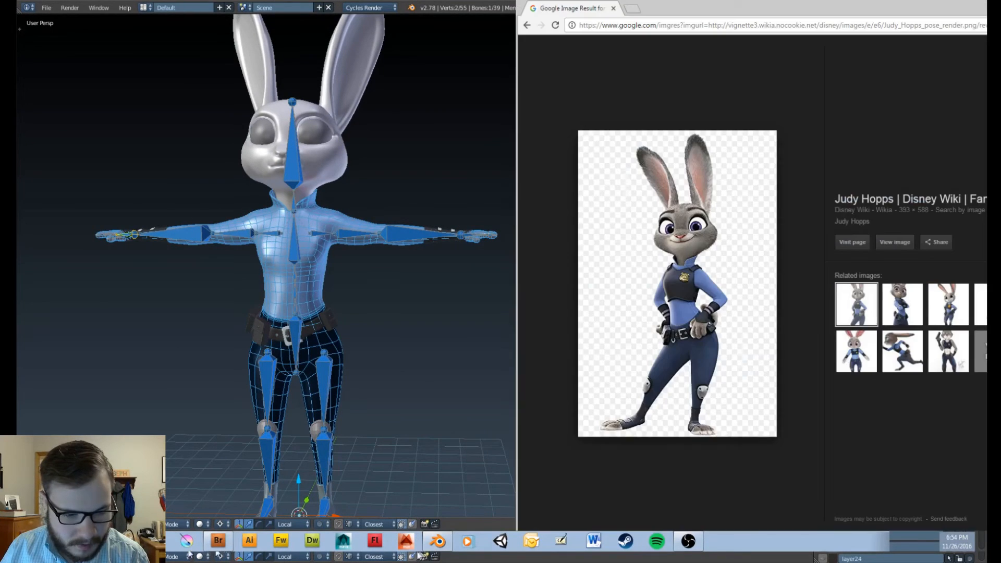
# Open the Judy Hopps reference image on its own page and enlarge it to compare it with the rigged character.
pyautogui.hotkey('alt', 'Tab')
pyautogui.click(895, 242)
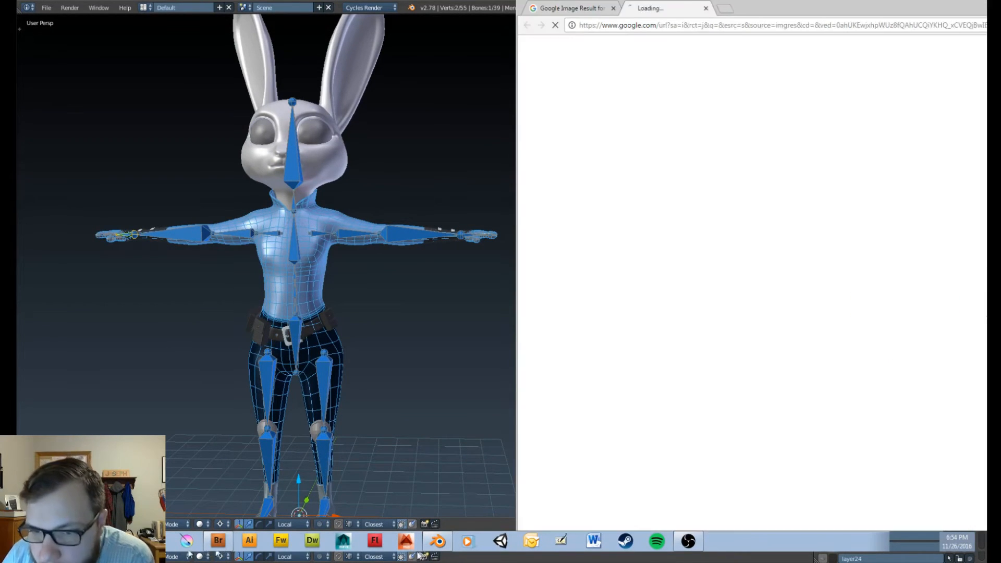
pyautogui.hotkey('ctrl', '+')
pyautogui.hotkey('ctrl', '+')
pyautogui.hotkey('ctrl', '+')
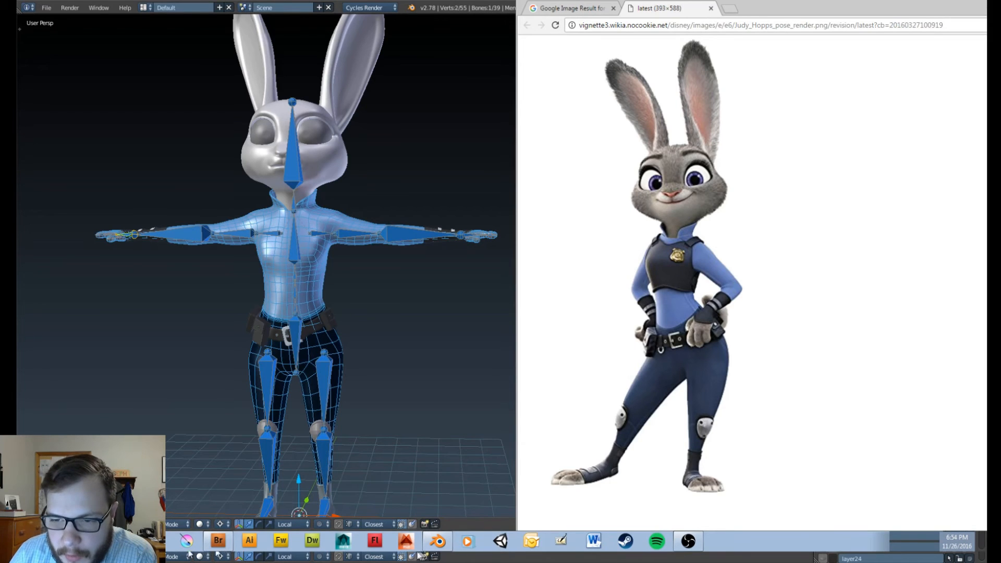
pyautogui.moveTo(275, 232)
pyautogui.mouseDown(button='middle')
pyautogui.moveTo(334, 206)
pyautogui.moveTo(277, 244)
pyautogui.mouseUp(button='middle')
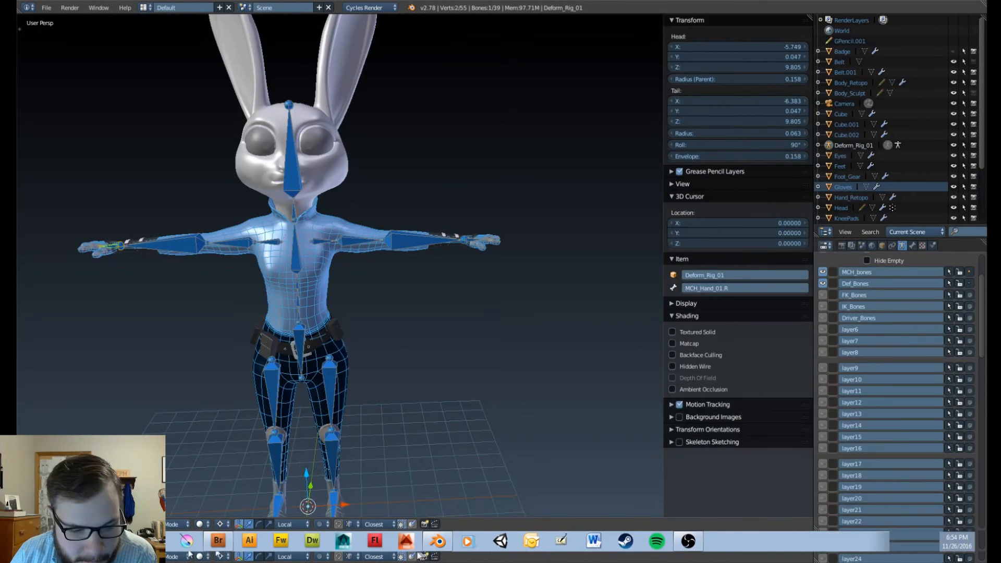
# Compare the rigged character's head with the Judy Hopps reference image and examine it closely from the front.
pyautogui.hotkey('alt', 'Tab')
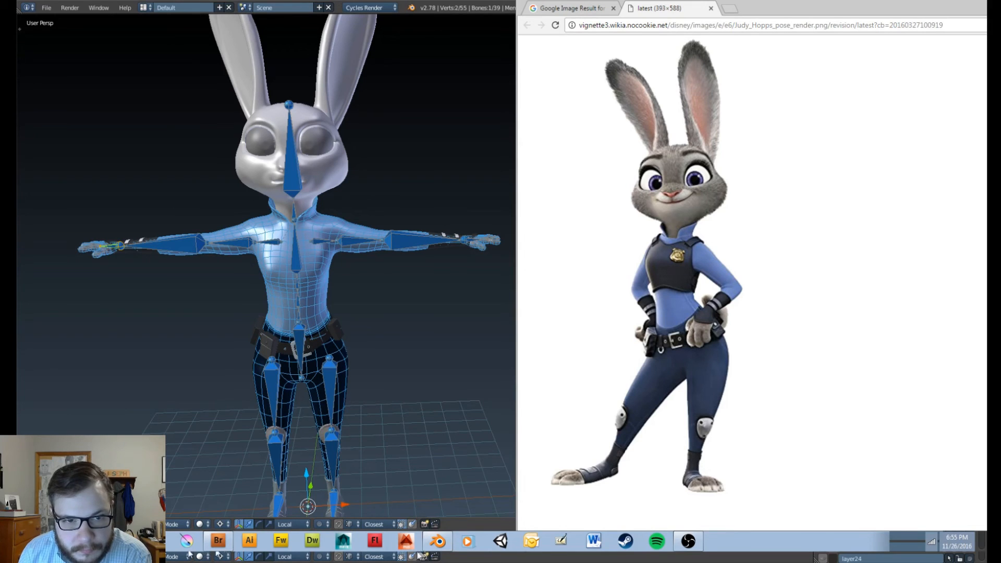
pyautogui.click(280, 39)
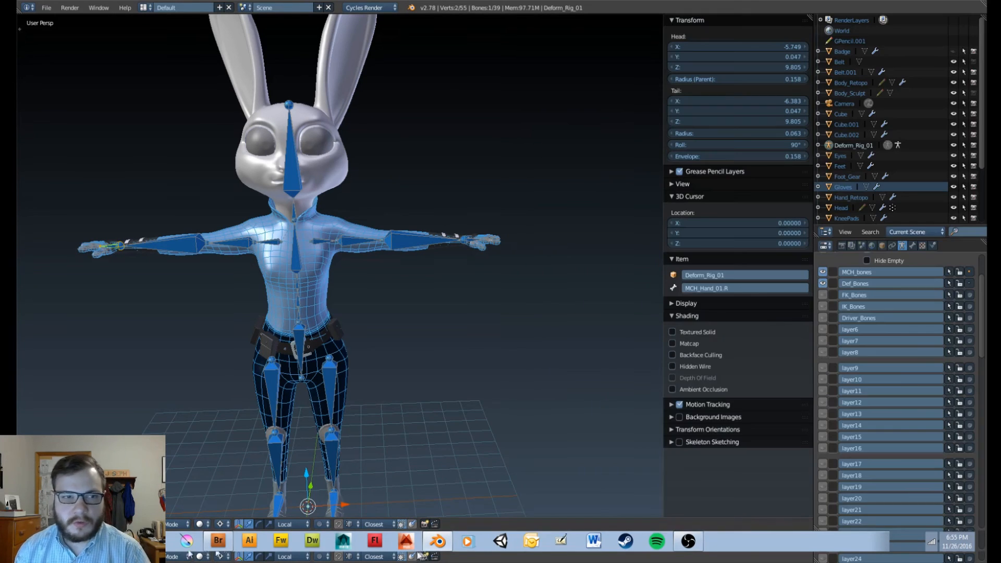
pyautogui.press('KP_1')
pyautogui.scroll(4, 380, 158)
pyautogui.keyDown('shift'); pyautogui.moveTo(452, 121); pyautogui.dragTo(361, 287, button='middle'); pyautogui.keyUp('shift')
# Leave armature editing and open the Head mesh for editing.
pyautogui.press('Tab')
pyautogui.click(459, 364)
pyautogui.rightClick(460, 362)
pyautogui.press('Tab')
pyautogui.click(515, 360)
pyautogui.press('Tab')
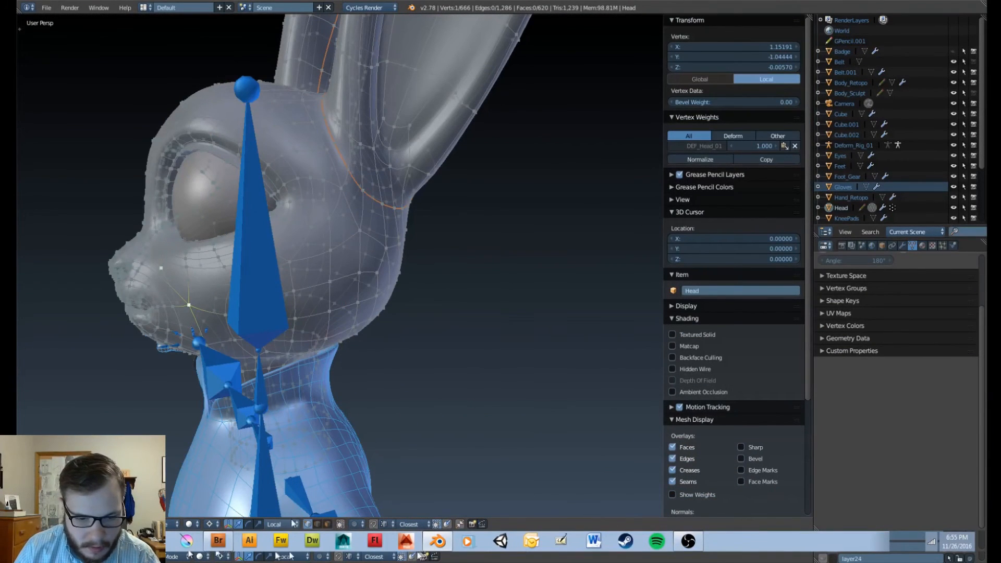
# Try to widen the cheeks by moving two adjacent lower-cheek faces outward along X with proportional editing, to a median X of about 1.864.
pyautogui.moveTo(296, 324)
pyautogui.mouseDown(button='middle')
pyautogui.moveTo(331, 299)
pyautogui.moveTo(315, 279)
pyautogui.moveTo(343, 281)
pyautogui.mouseUp(button='middle')
pyautogui.hotkey('ctrl', 'Tab')
pyautogui.click(353, 267)
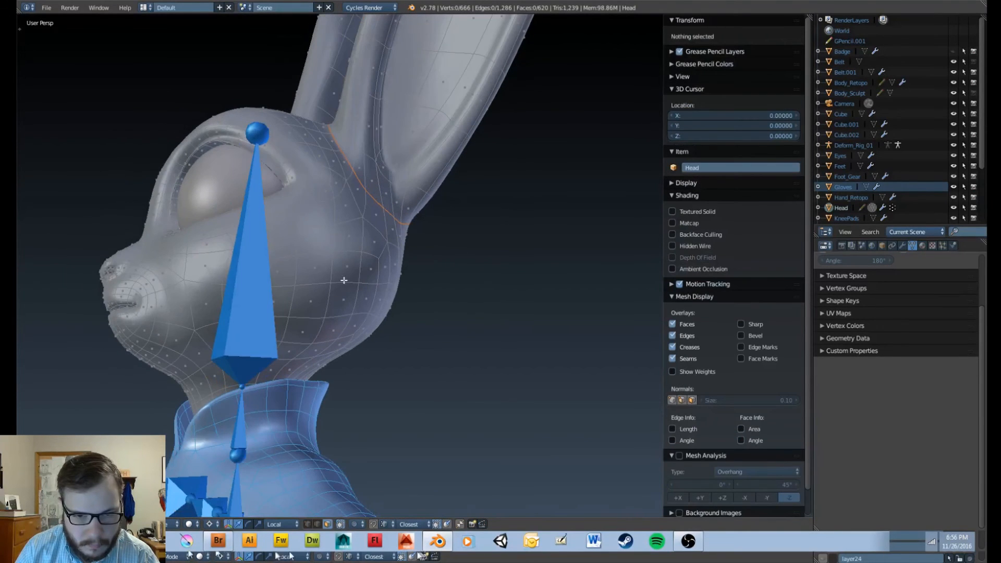
pyautogui.press('c')
pyautogui.click(325, 300)
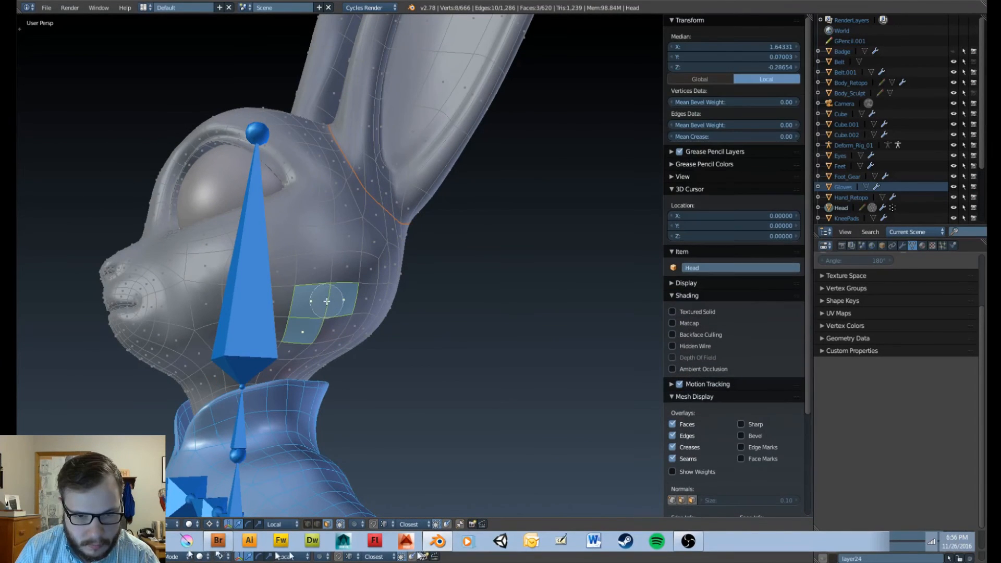
pyautogui.click(327, 301)
pyautogui.rightClick(327, 301)
pyautogui.keyDown('shift'); pyautogui.rightClick(332, 323); pyautogui.keyUp('shift')
pyautogui.keyDown('shift'); pyautogui.rightClick(332, 323); pyautogui.keyUp('shift')
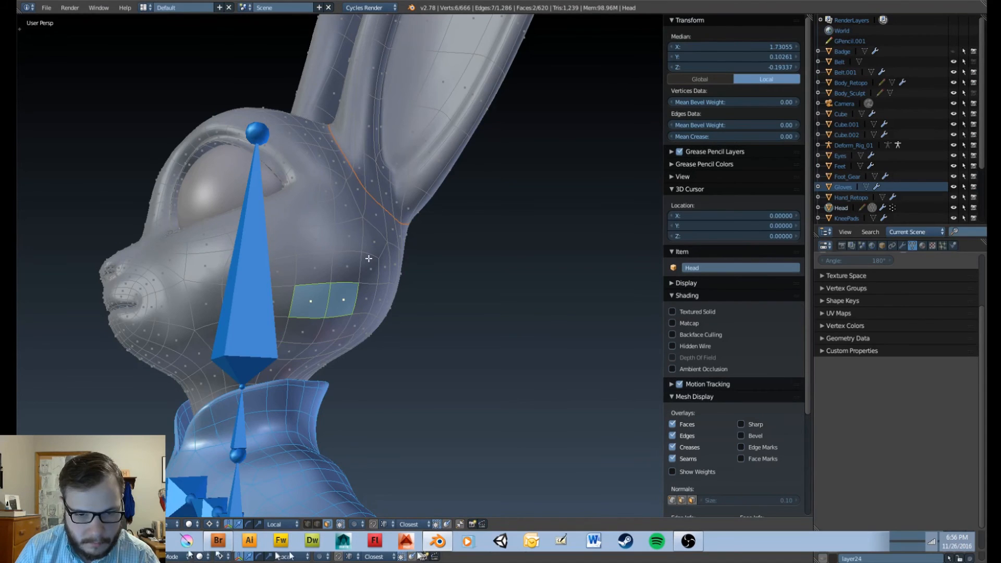
pyautogui.press('KP_1')
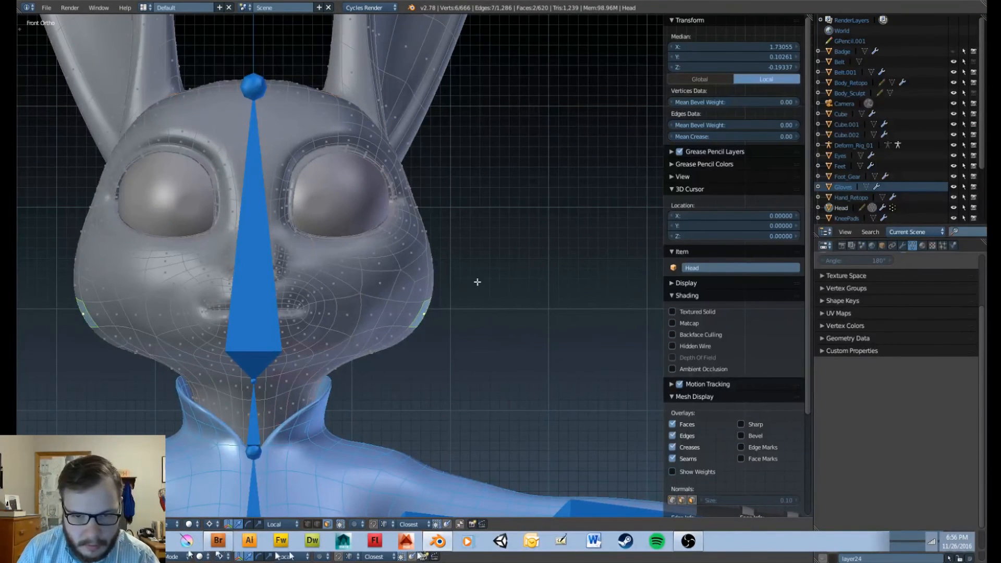
pyautogui.press('g')
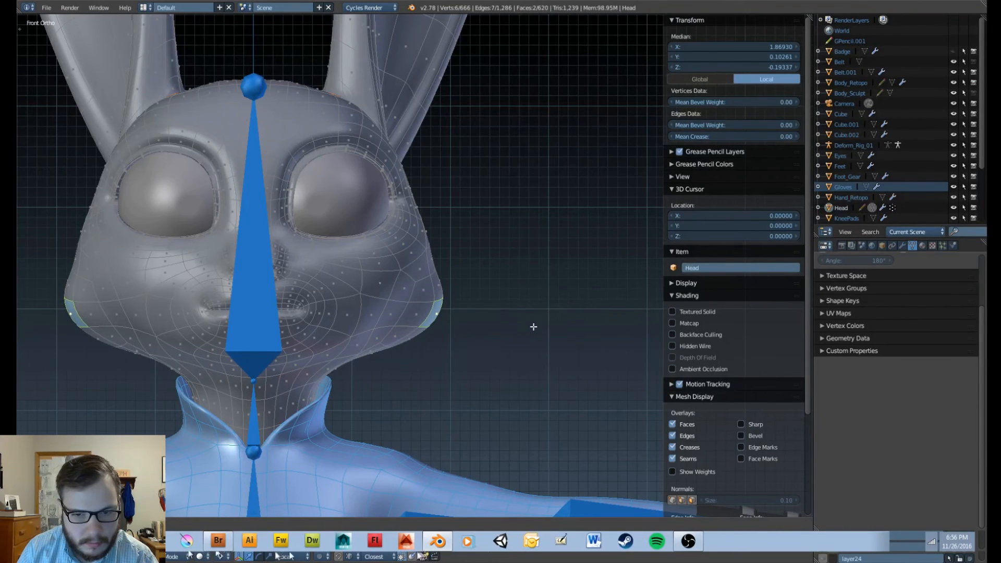
pyautogui.press('Escape')
pyautogui.press('g')
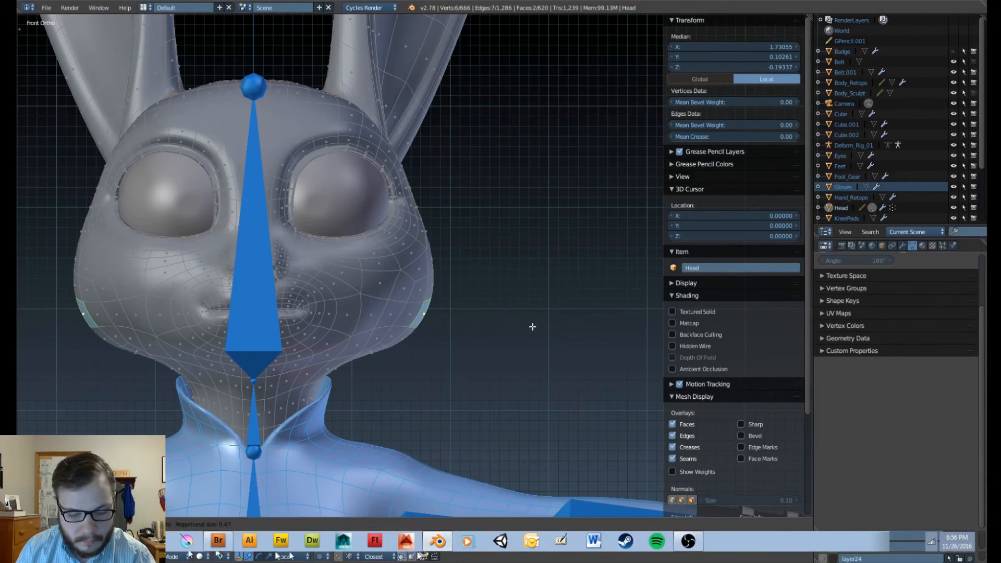
pyautogui.scroll(-6, 545, 325)
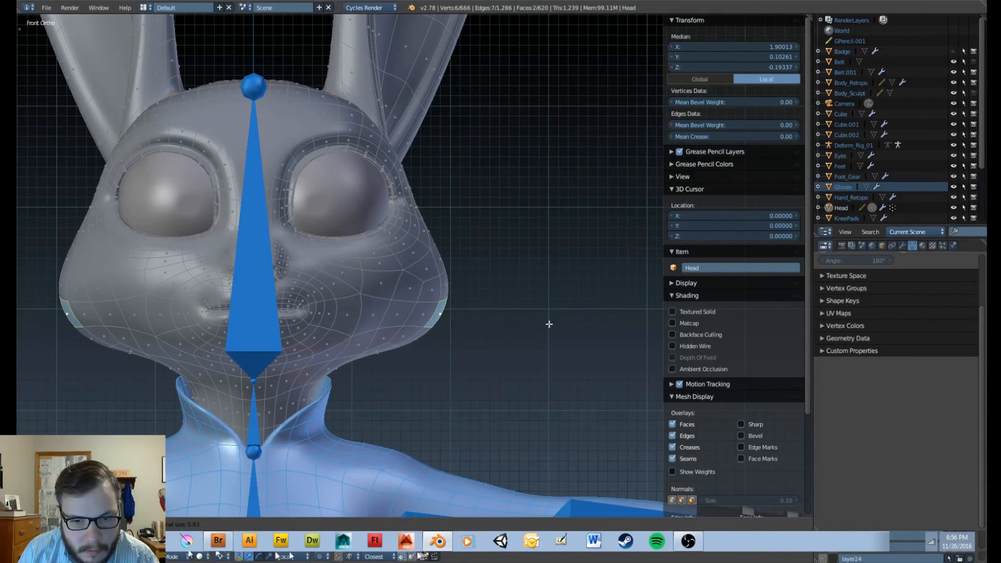
pyautogui.scroll(11, 548, 324)
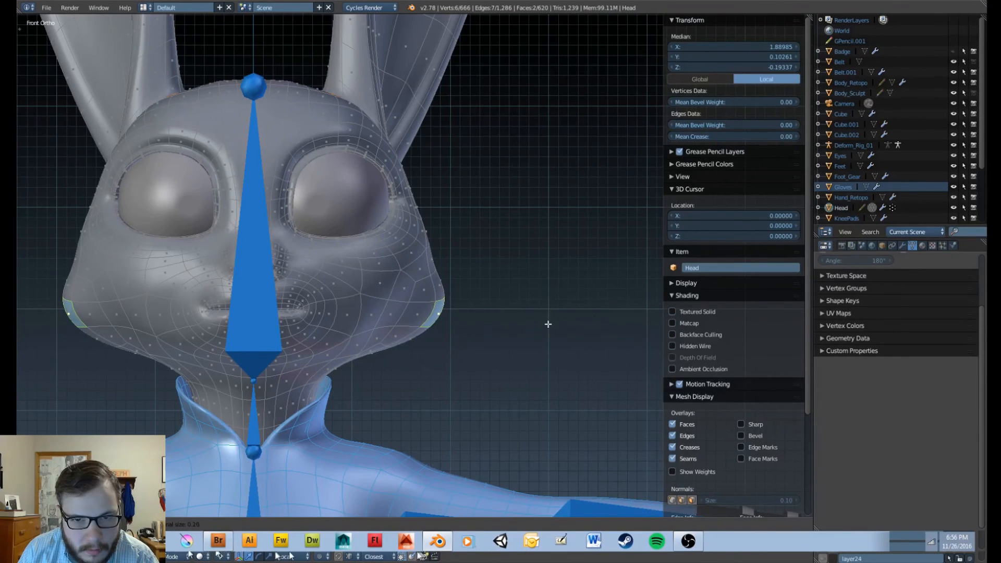
pyautogui.scroll(-15, 548, 324)
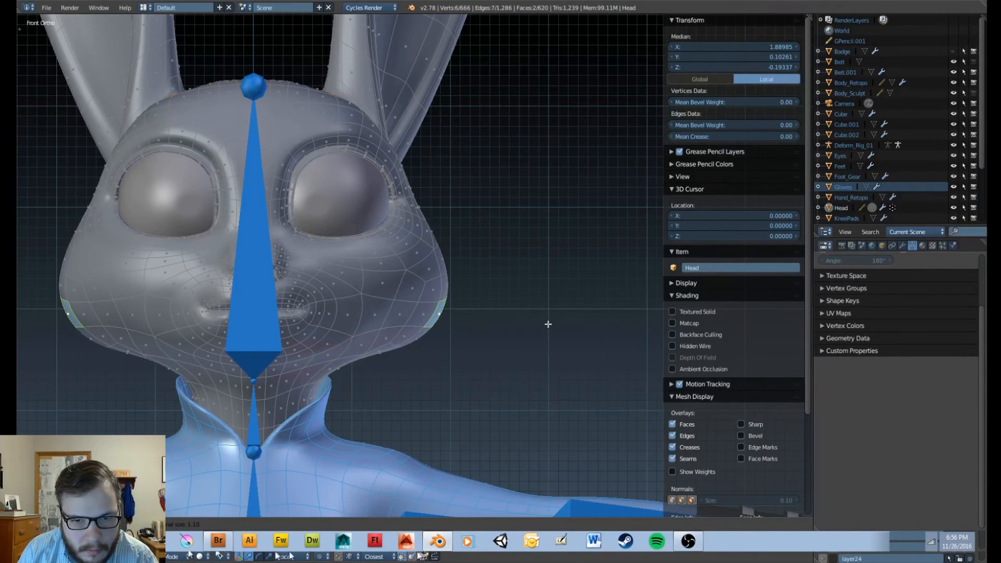
pyautogui.click(545, 323)
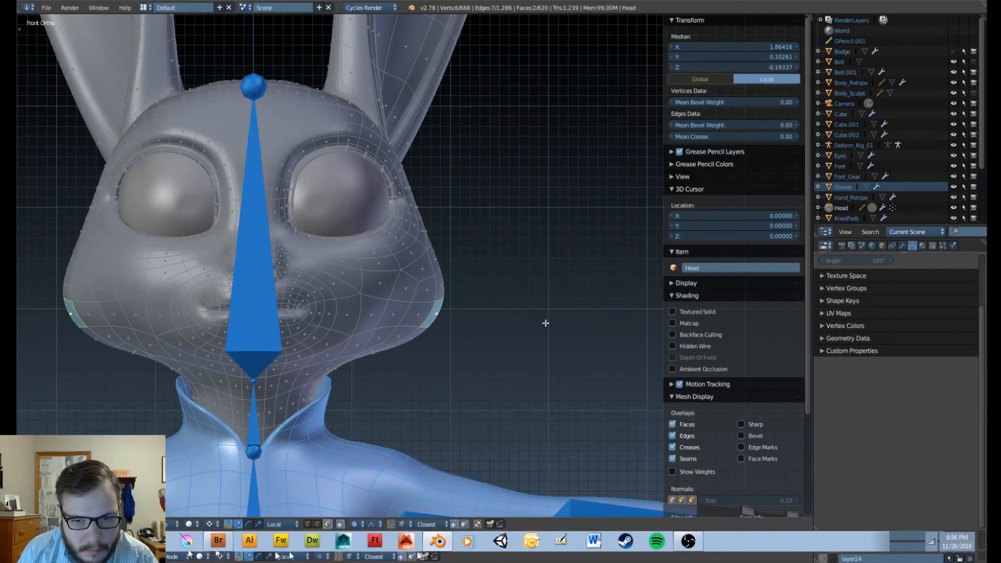
# Return to Object Mode and view the widened cheeks at an angle.
pyautogui.moveTo(545, 324); pyautogui.dragTo(519, 322, button='middle')
pyautogui.scroll(-5, 536, 320)
pyautogui.press('Tab')
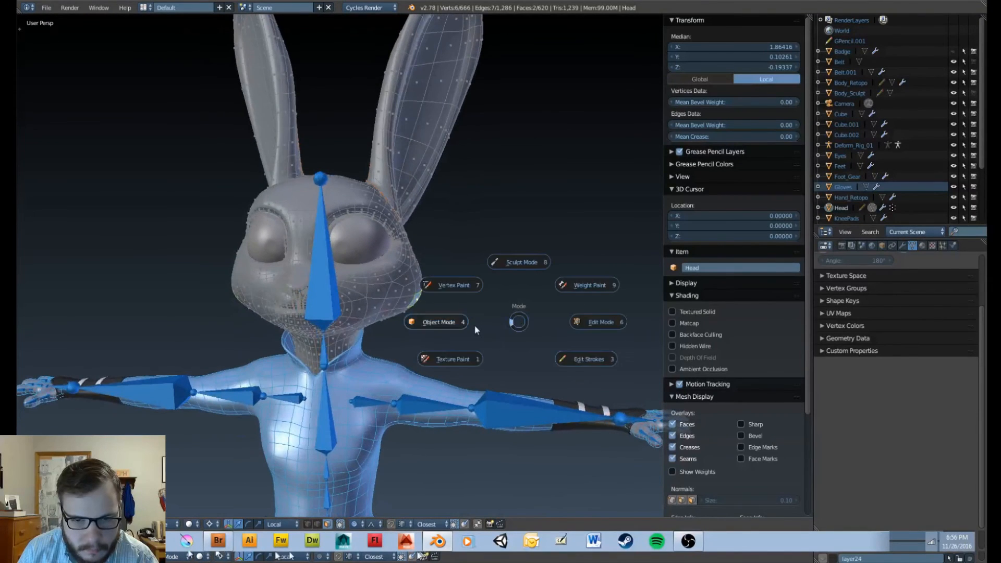
pyautogui.click(476, 329)
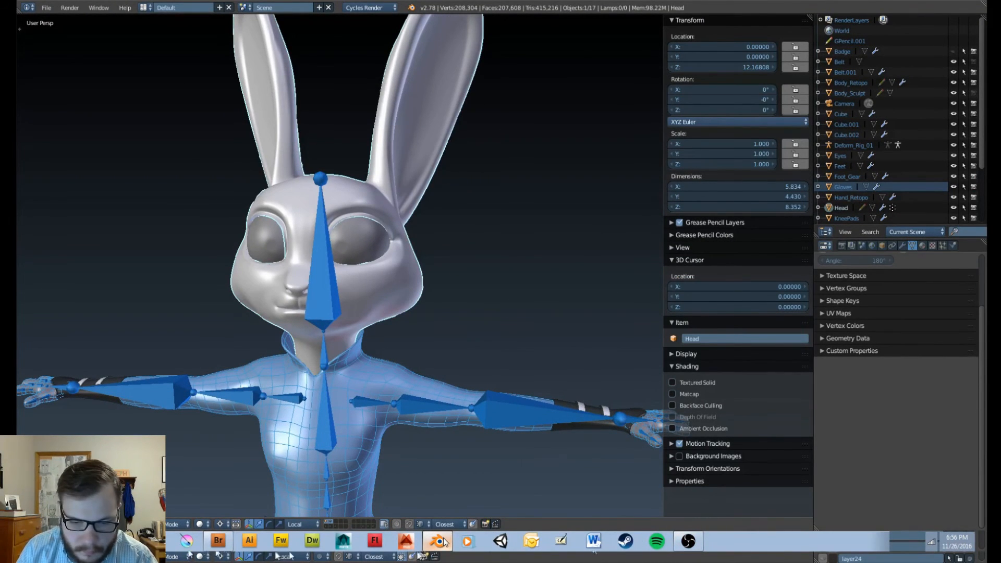
# Try to shift two faces on the front of the left cheek backward along Y with proportional editing, to a median Y of about -0.636.
pyautogui.moveTo(276, 348); pyautogui.dragTo(494, 261, button='middle')
pyautogui.scroll(5, 414, 342)
pyautogui.press('Tab')
pyautogui.scroll(4, 497, 250)
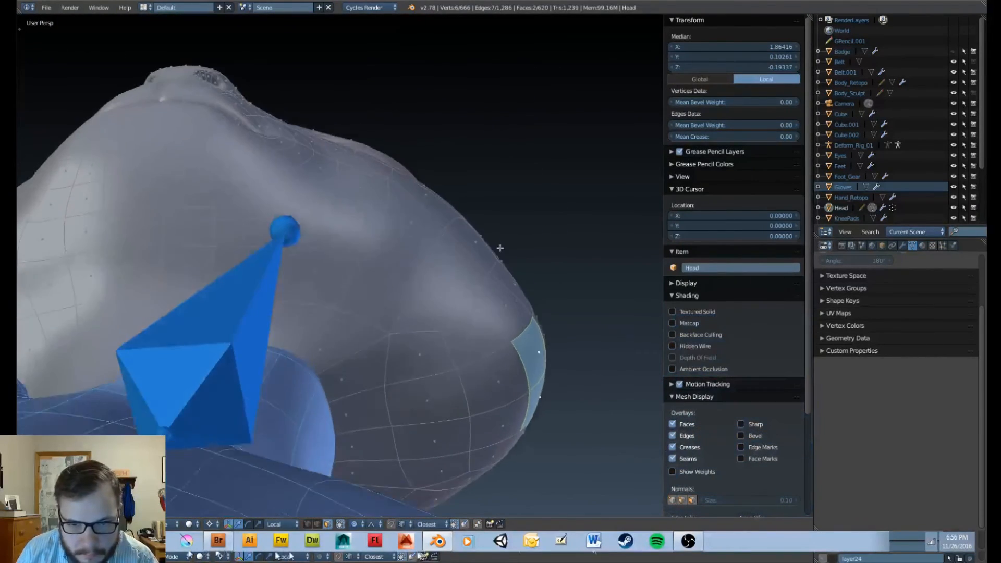
pyautogui.rightClick(476, 266)
pyautogui.keyDown('shift'); pyautogui.rightClick(484, 249); pyautogui.keyUp('shift')
pyautogui.press('g')
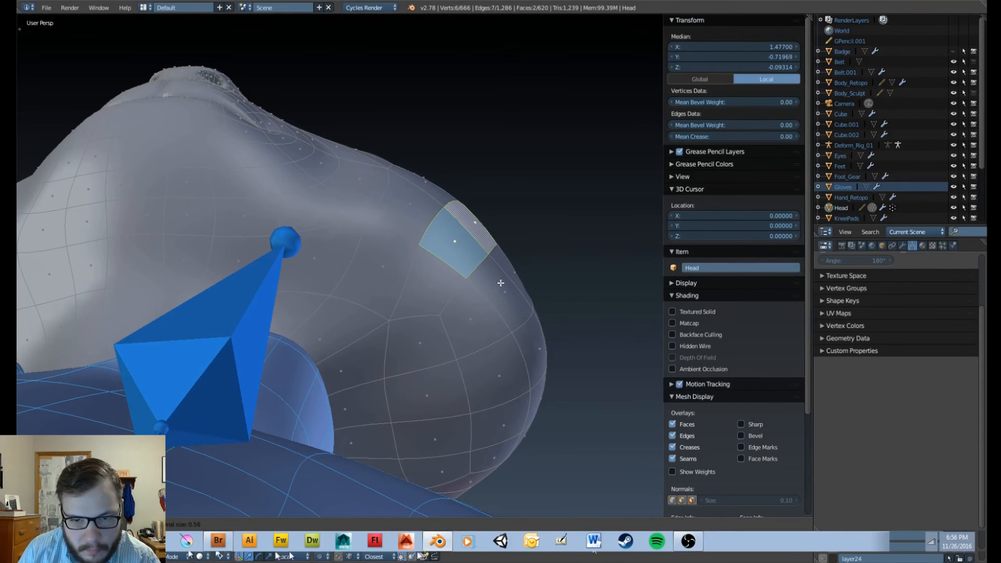
pyautogui.click(505, 289)
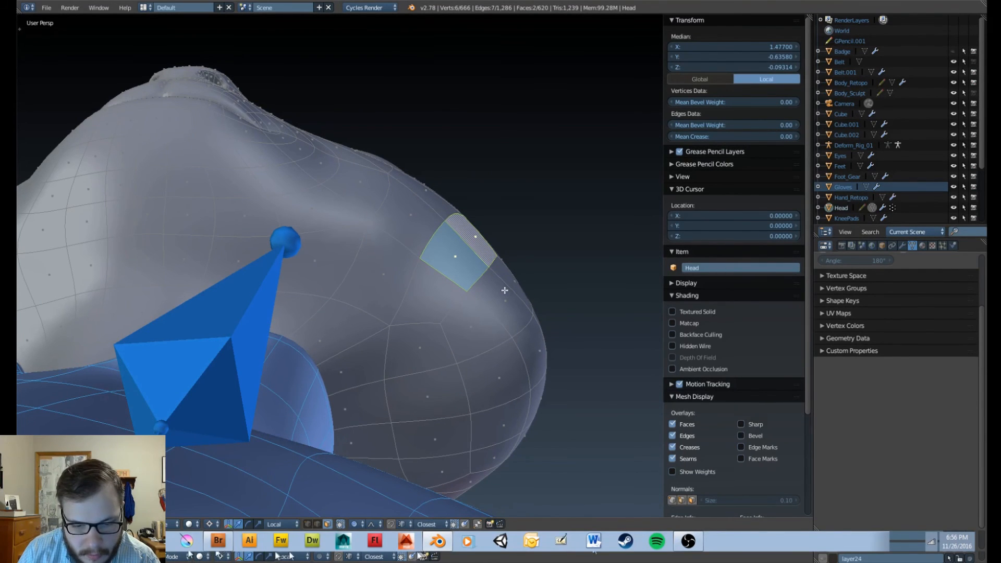
# Try to move three neighbouring front-cheek vertices with proportional editing to a median of about X 1.682, Y -0.573, Z -0.094.
pyautogui.hotkey('ctrl', 'Tab')
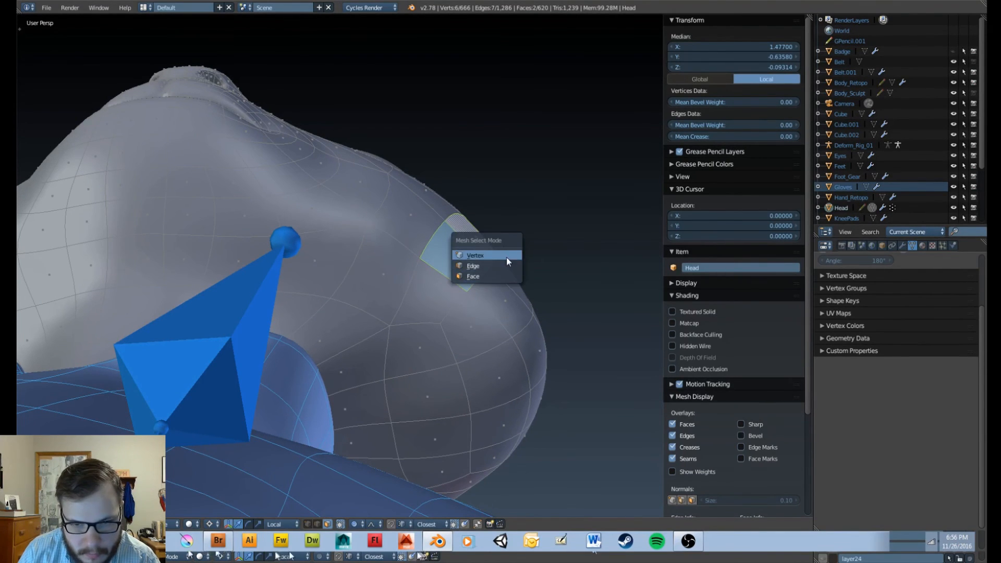
pyautogui.click(506, 258)
pyautogui.rightClick(490, 267)
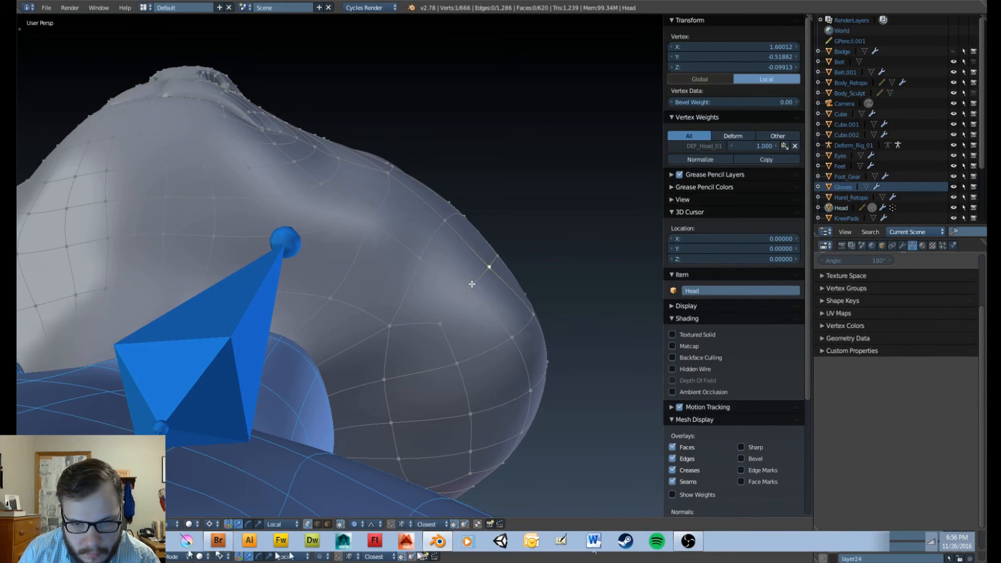
pyautogui.rightClick(470, 293)
pyautogui.keyDown('shift'); pyautogui.rightClick(488, 268); pyautogui.keyUp('shift')
pyautogui.keyDown('shift'); pyautogui.rightClick(499, 258); pyautogui.keyUp('shift')
pyautogui.press('g')
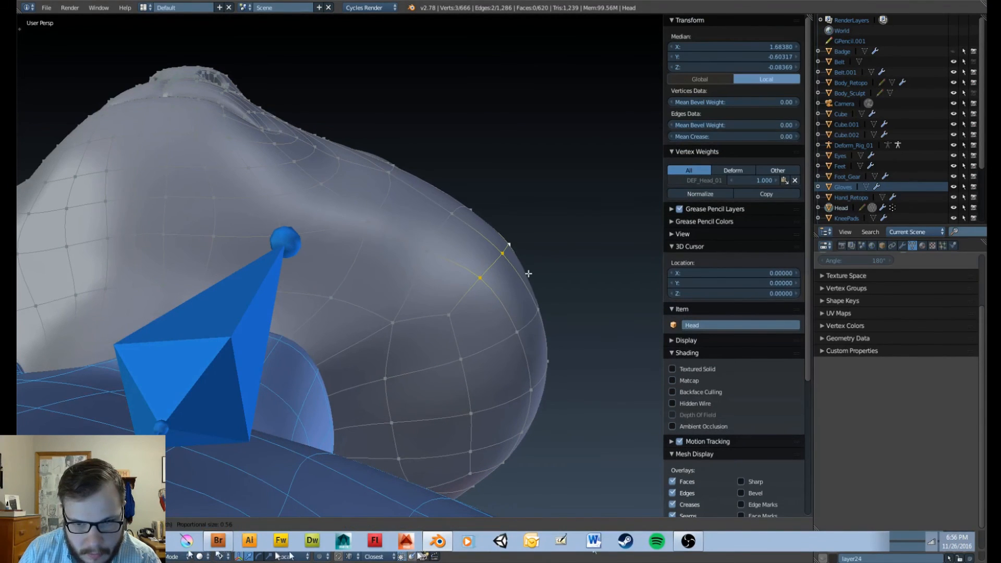
pyautogui.click(527, 273)
# Return to Object Mode and compare the reshaped head with the Judy Hopps reference image.
pyautogui.moveTo(527, 273); pyautogui.dragTo(525, 368, button='middle')
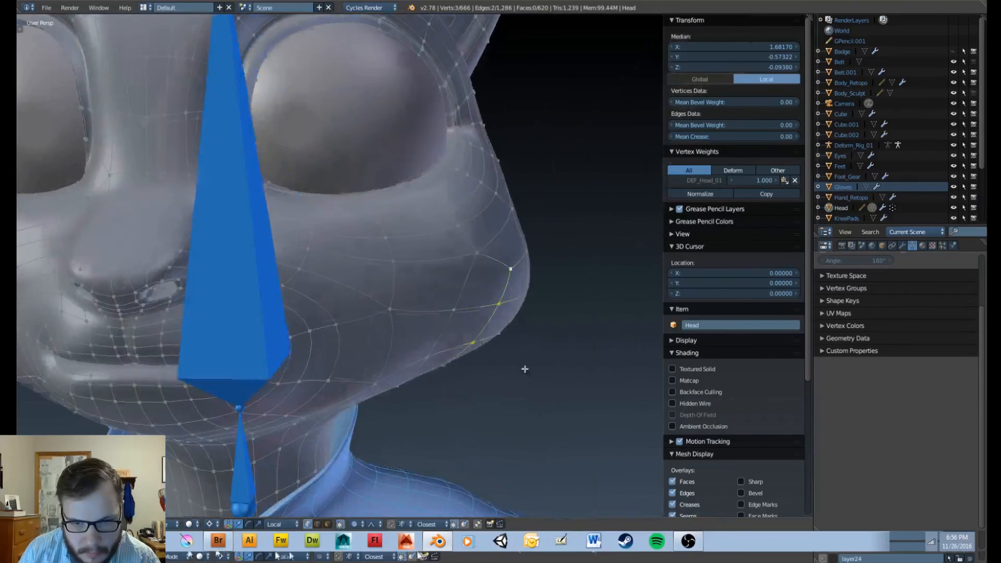
pyautogui.press('Tab')
pyautogui.click(441, 354)
pyautogui.scroll(-6, 457, 345)
pyautogui.moveTo(457, 345)
pyautogui.mouseDown(button='middle')
pyautogui.moveTo(458, 333)
pyautogui.moveTo(570, 340)
pyautogui.moveTo(485, 339)
pyautogui.moveTo(462, 359)
pyautogui.moveTo(415, 362)
pyautogui.moveTo(374, 353)
pyautogui.moveTo(443, 364)
pyautogui.moveTo(473, 342)
pyautogui.mouseUp(button='middle')
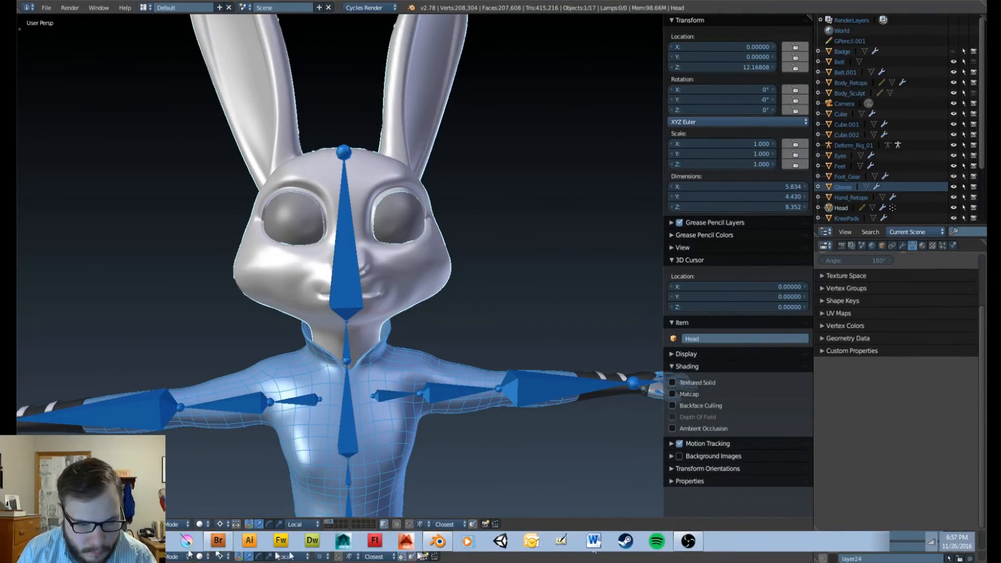
pyautogui.hotkey('alt', 'Tab')
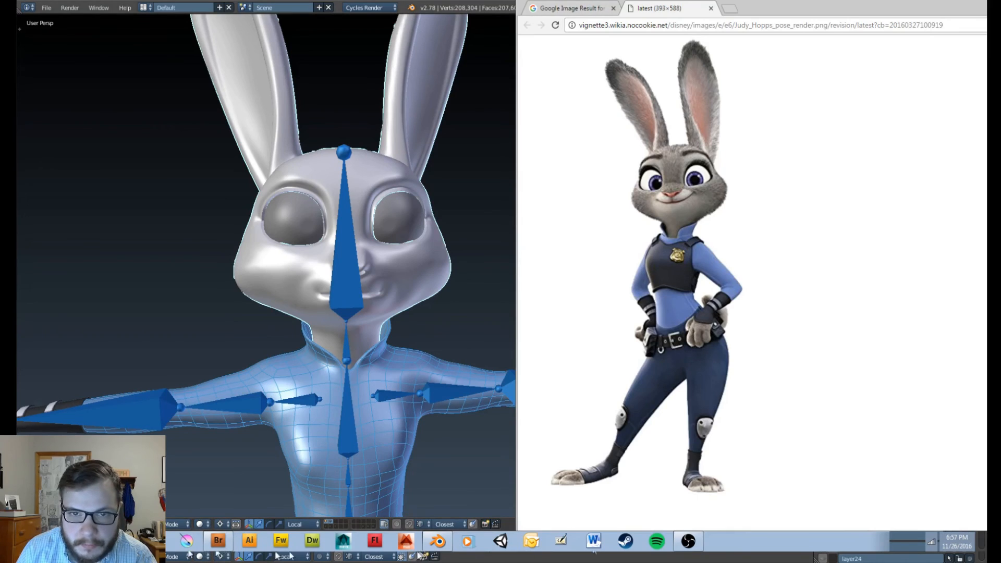
pyautogui.hotkey('alt', 'Tab')
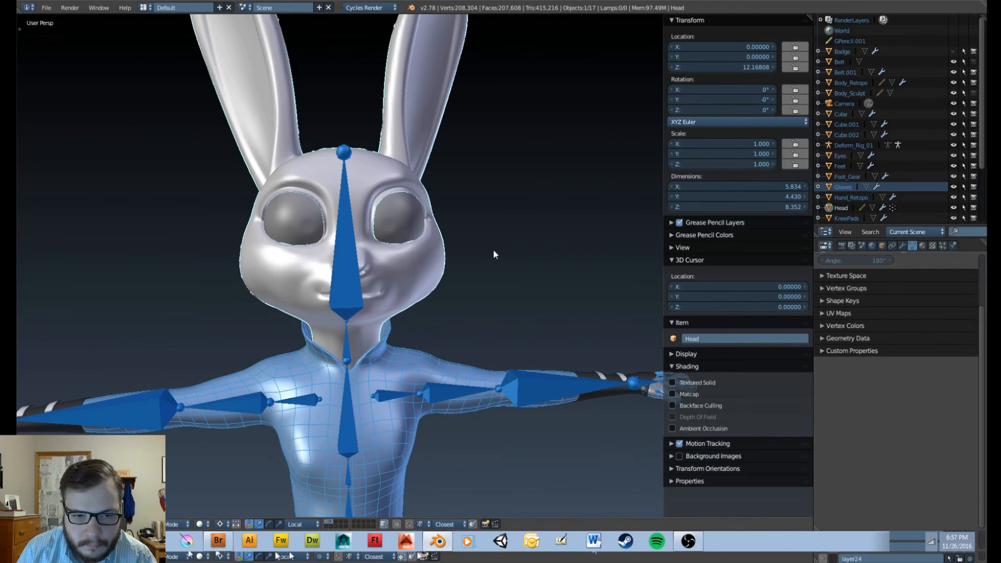
# Examine the full rigged character and its bone placement from several angles, from head to feet.
pyautogui.moveTo(494, 255); pyautogui.dragTo(429, 274, button='middle')
pyautogui.scroll(-3, 430, 271)
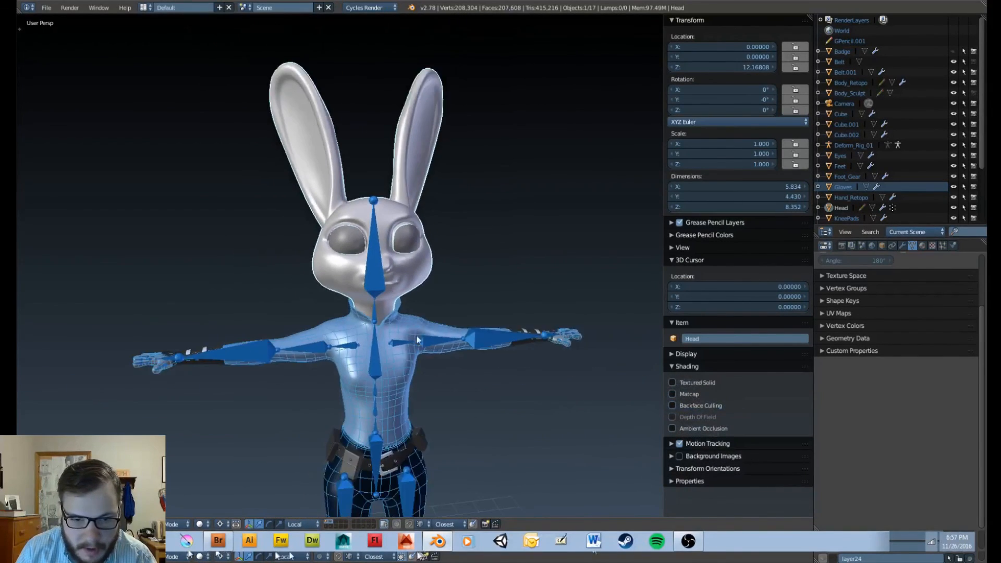
pyautogui.click(449, 272)
pyautogui.keyDown('shift'); pyautogui.moveTo(444, 379); pyautogui.dragTo(353, 133, button='middle'); pyautogui.keyUp('shift')
pyautogui.scroll(-3, 355, 288)
pyautogui.scroll(4, 355, 289)
pyautogui.scroll(-3, 364, 200)
pyautogui.moveTo(364, 200); pyautogui.dragTo(499, 295, button='middle')
pyautogui.scroll(-1, 521, 216)
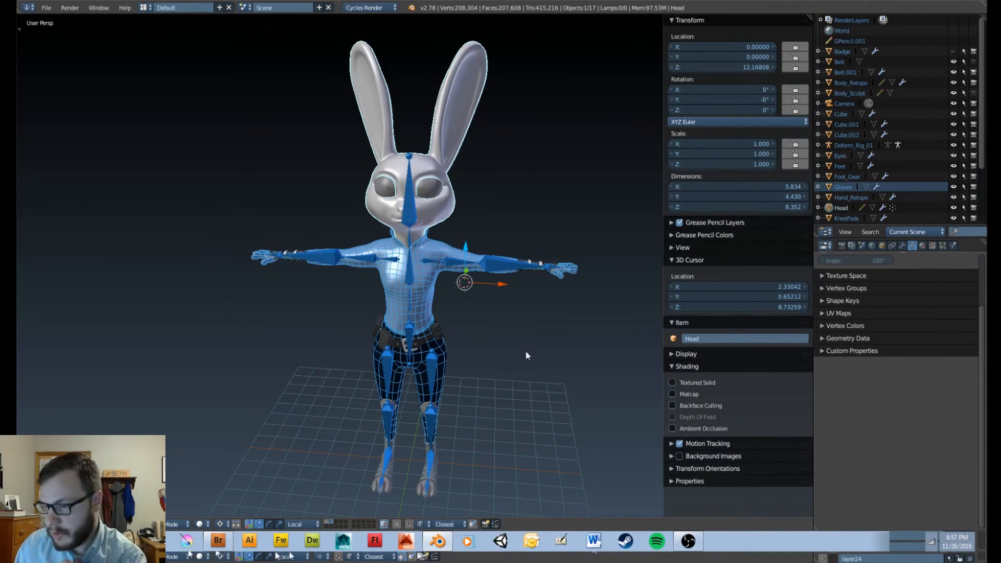
pyautogui.scroll(3, 525, 355)
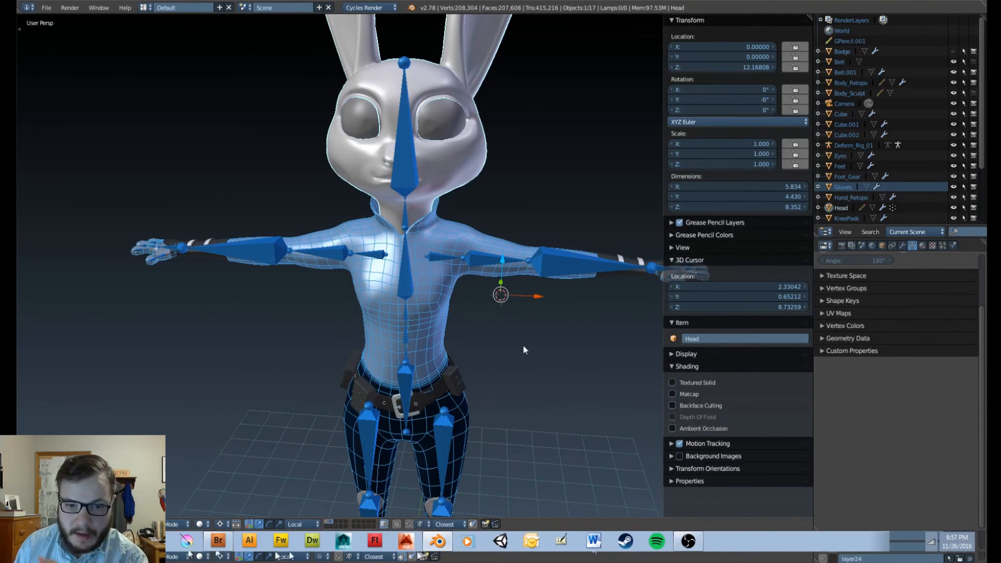
pyautogui.moveTo(516, 397); pyautogui.dragTo(455, 206, button='middle')
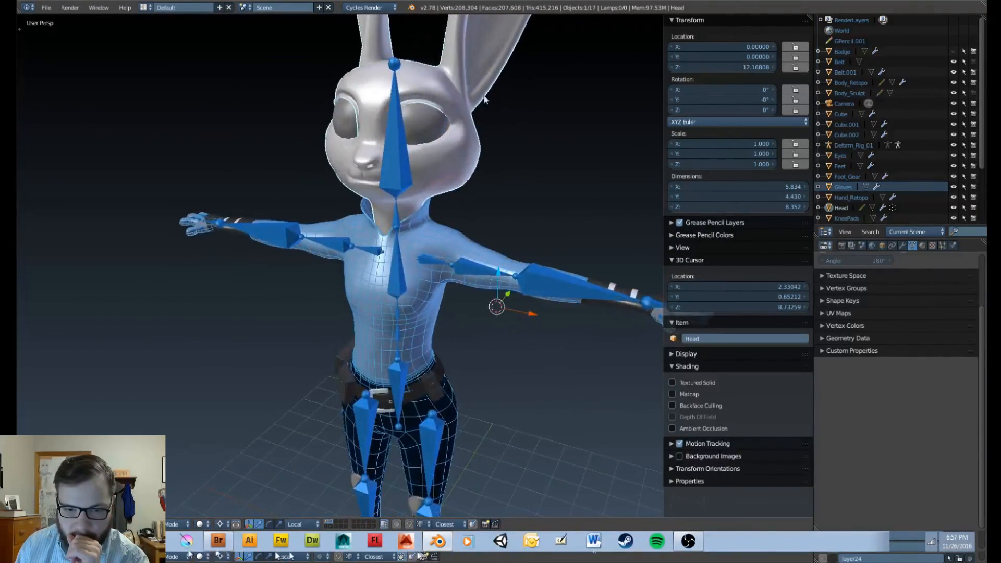
pyautogui.moveTo(485, 98); pyautogui.dragTo(546, 344, button='middle')
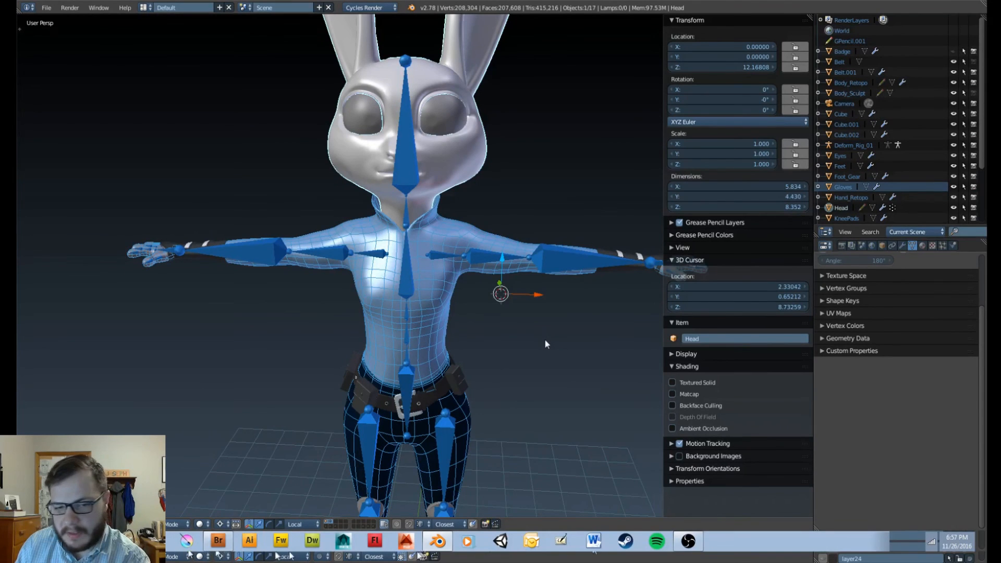
pyautogui.moveTo(543, 341); pyautogui.dragTo(562, 357, button='middle')
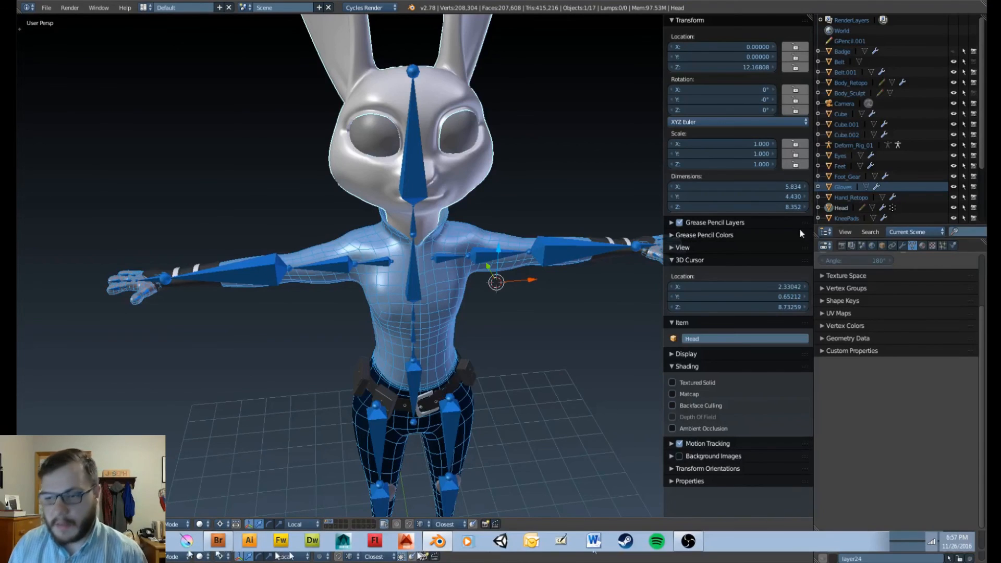
# Select the Deform_Rig_01 armature.
pyautogui.rightClick(618, 240)
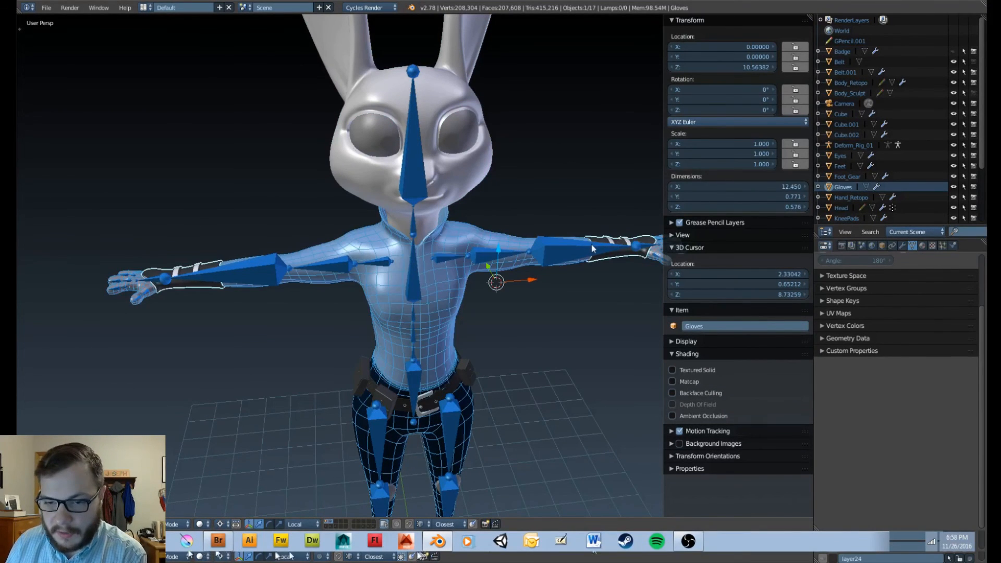
pyautogui.rightClick(565, 246)
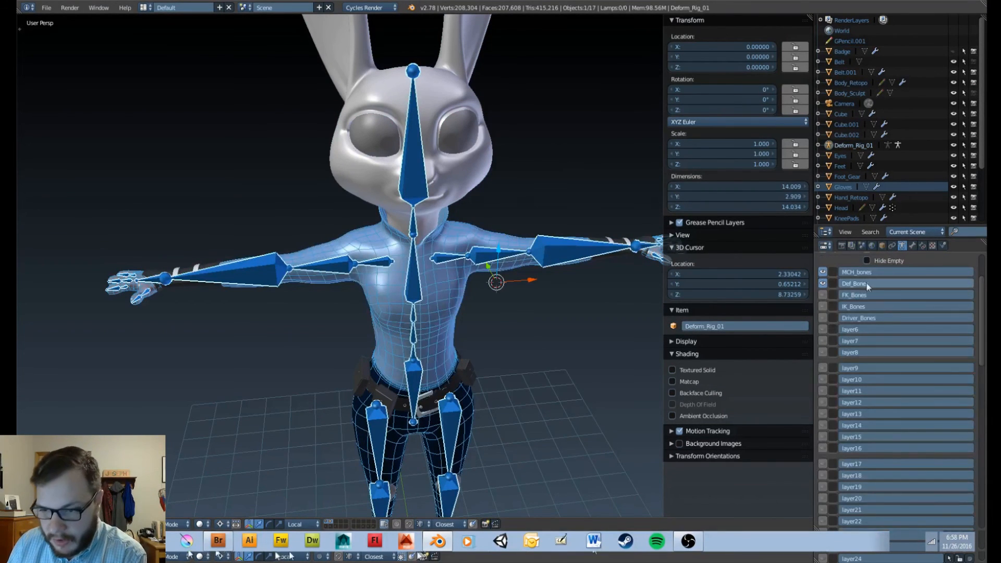